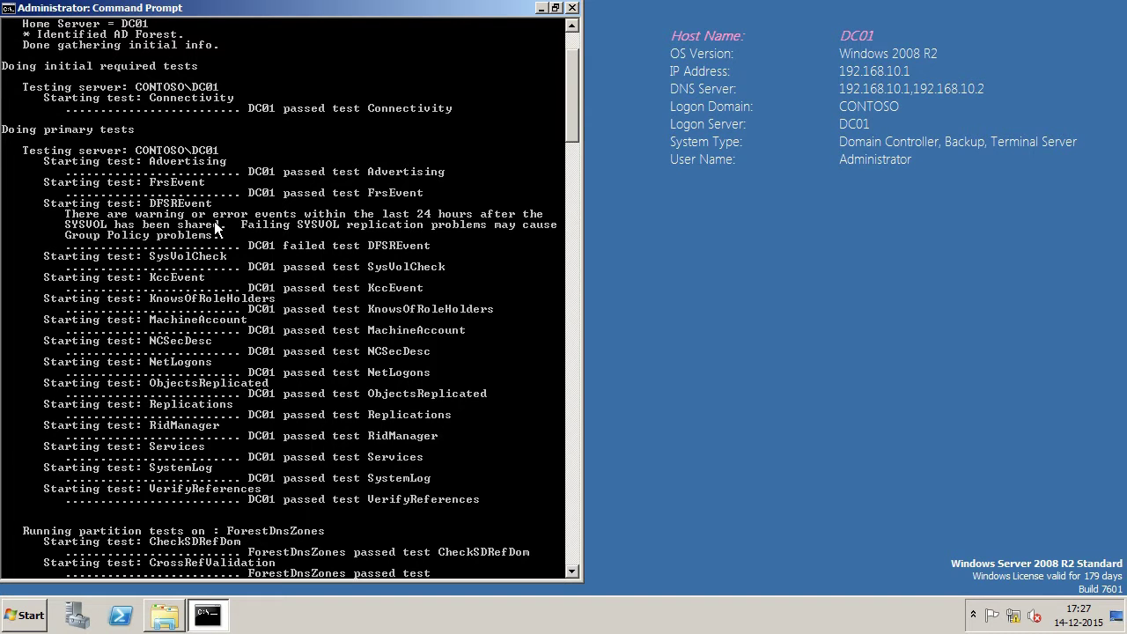
Step: Scroll through DC01's dcdiag results down to the enterprise tests
{"action": "scroll", "coordinate": [215, 224], "scroll_direction": "down", "scroll_amount": 11}
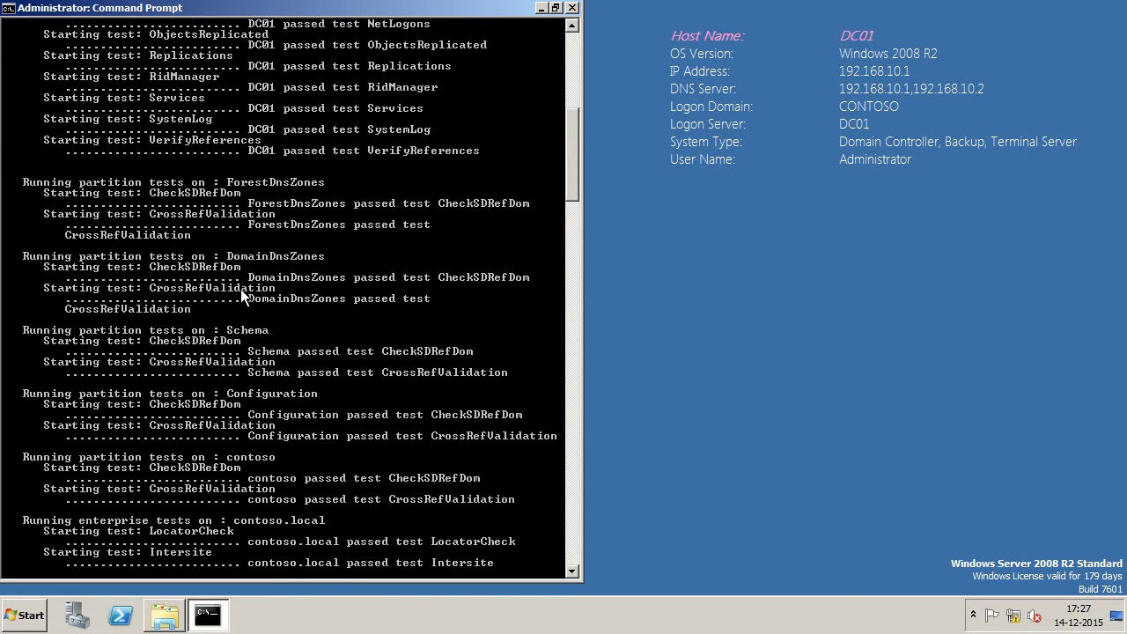
{"action": "scroll", "coordinate": [241, 288], "scroll_direction": "down", "scroll_amount": 3}
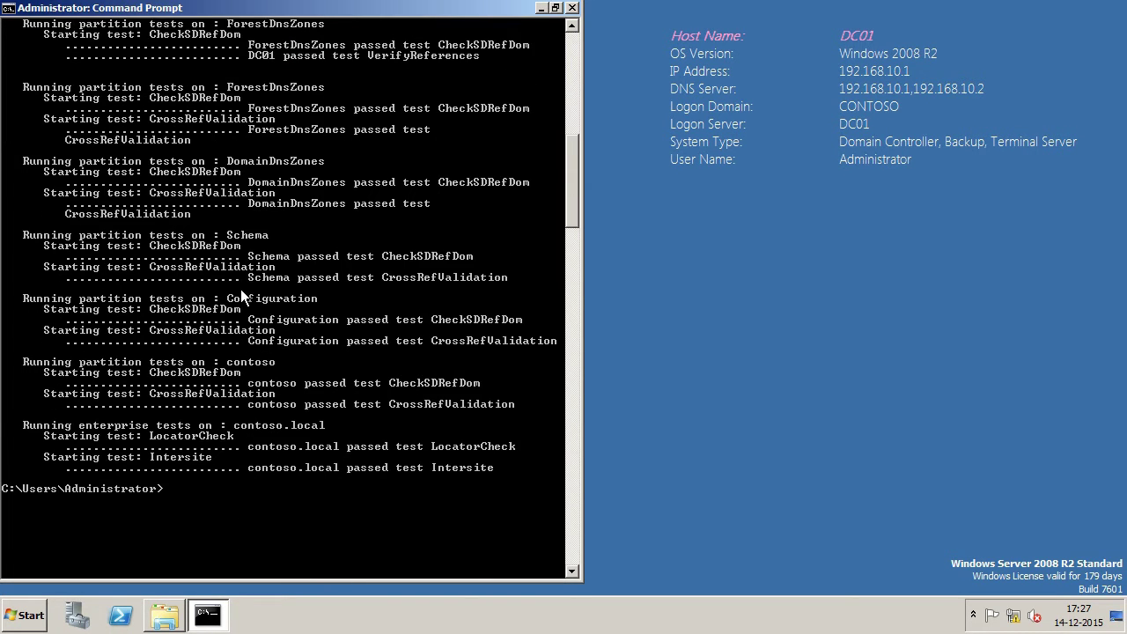
{"action": "scroll", "coordinate": [241, 288], "scroll_direction": "up", "scroll_amount": 14}
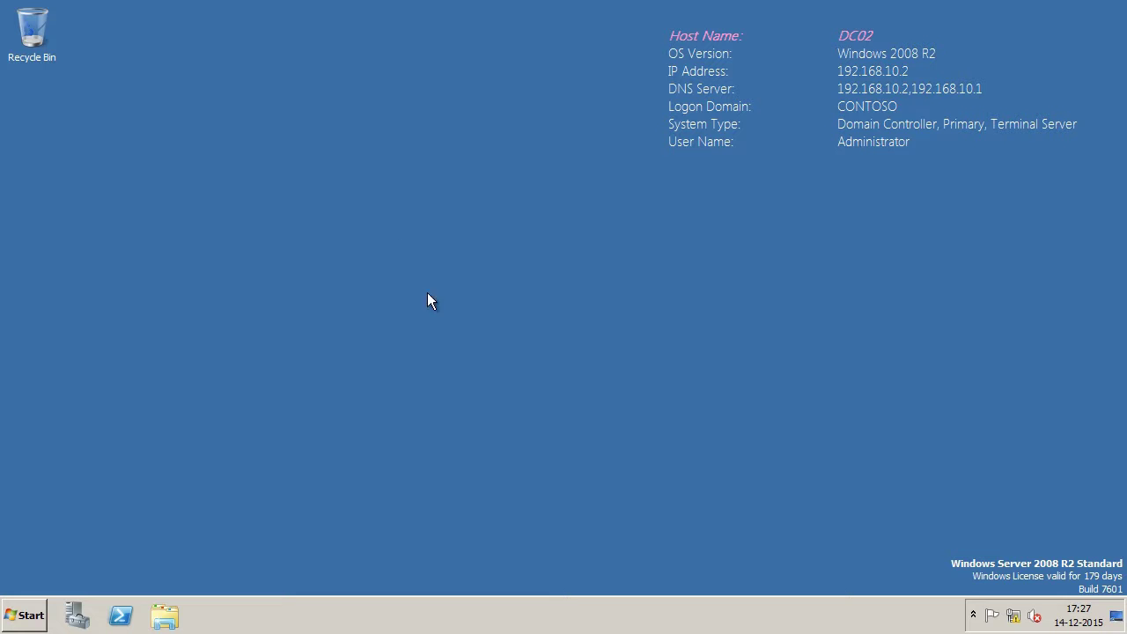
Step: Open an administrator Command Prompt on DC02 and run dcdiag
{"action": "left_click", "coordinate": [23, 614]}
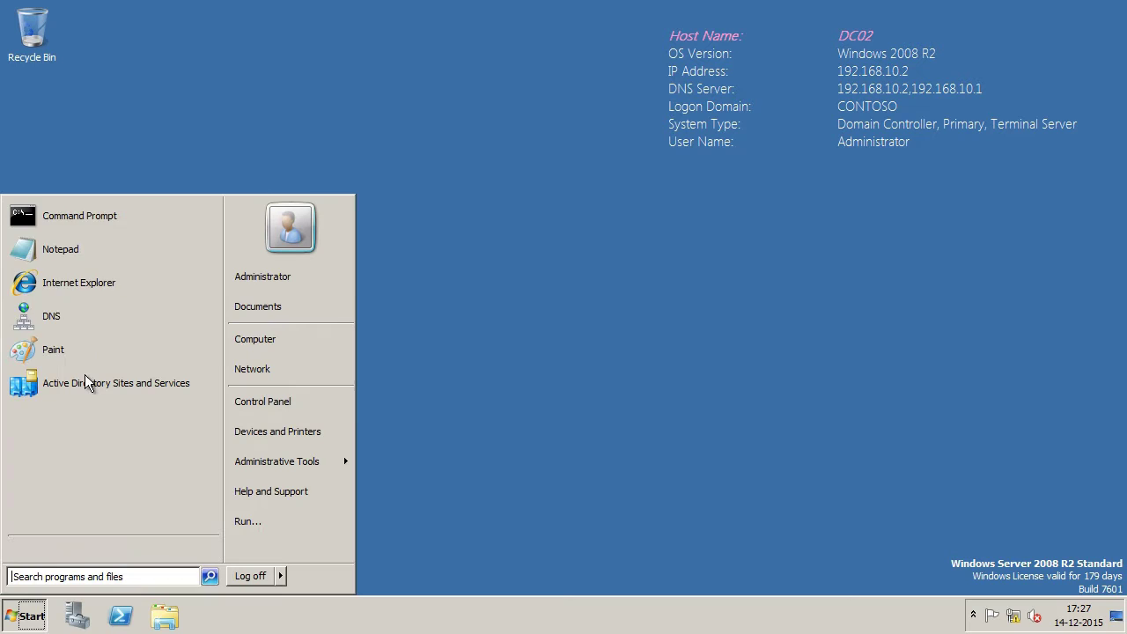
{"action": "right_click", "coordinate": [110, 209]}
{"action": "left_click", "coordinate": [122, 218]}
{"action": "type", "text": "dcdiag"}
{"action": "key", "text": "Return"}
{"action": "key", "text": "super+shift+Up"}
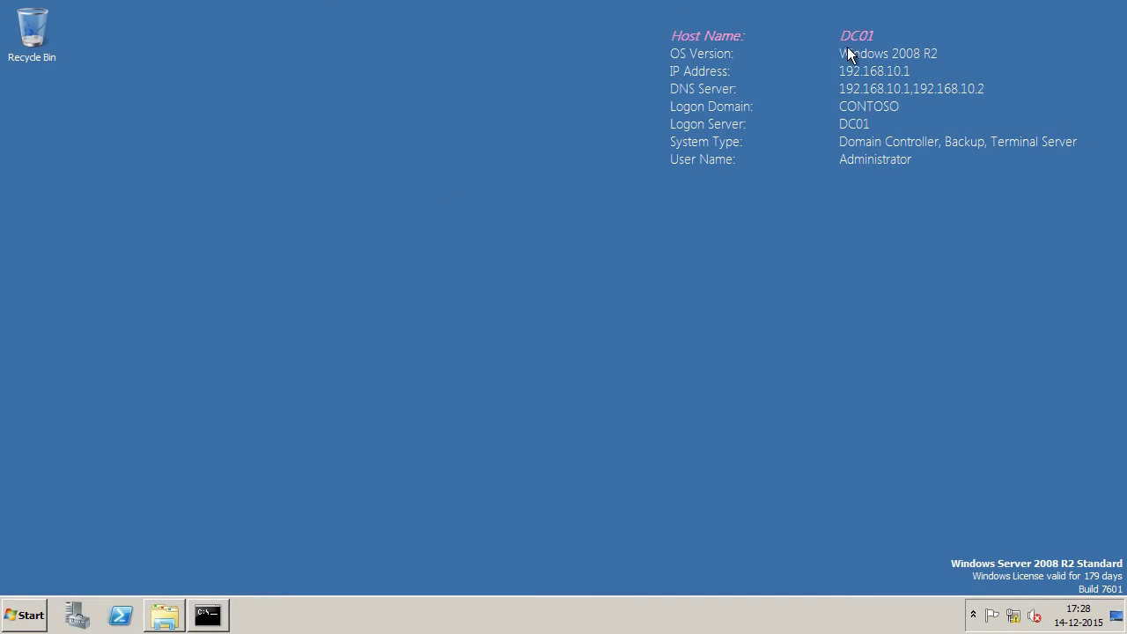
Step: In Active Directory Users and Computers, verify contoso.local's domain level is Windows Server 2008 R2, then close the check
{"action": "left_click", "coordinate": [33, 617]}
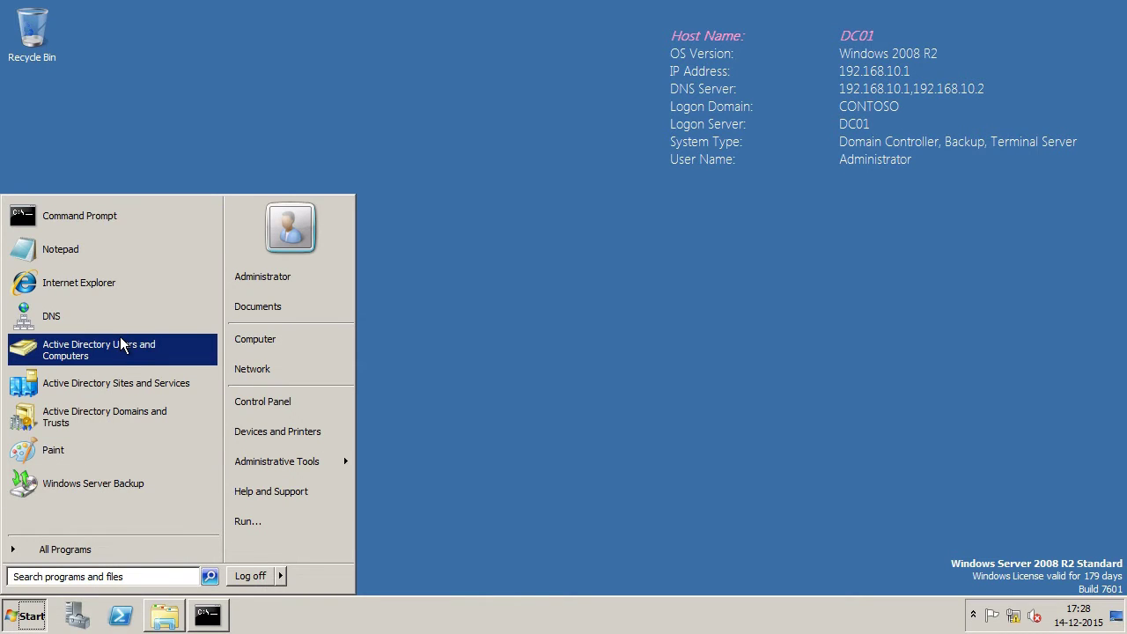
{"action": "left_click", "coordinate": [179, 350]}
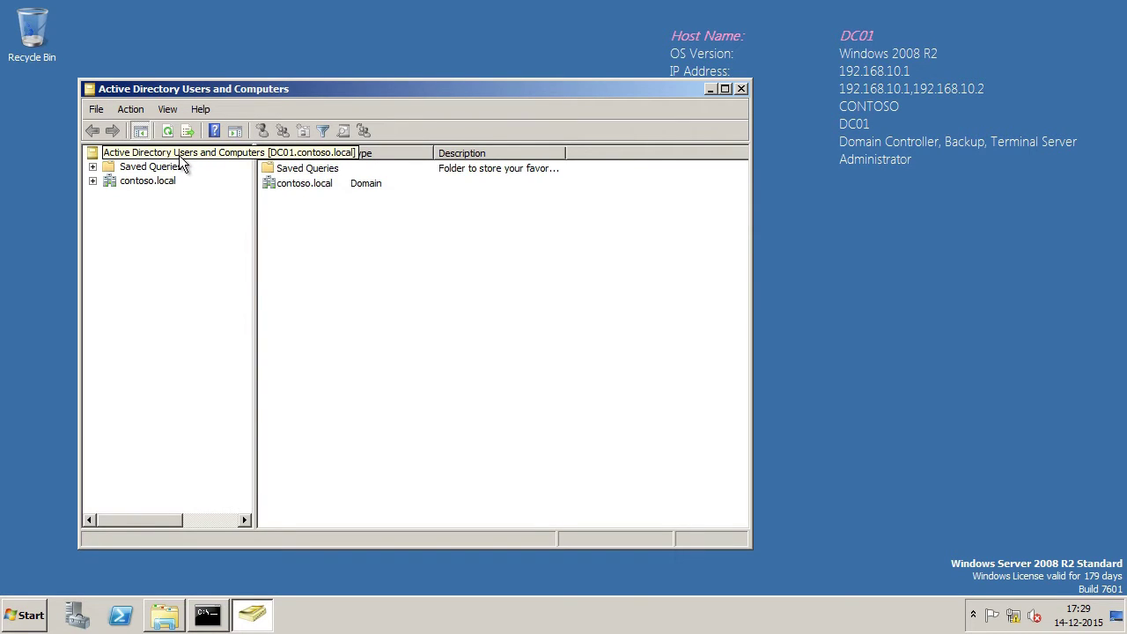
{"action": "right_click", "coordinate": [179, 157]}
{"action": "mouse_move", "coordinate": [245, 198]}
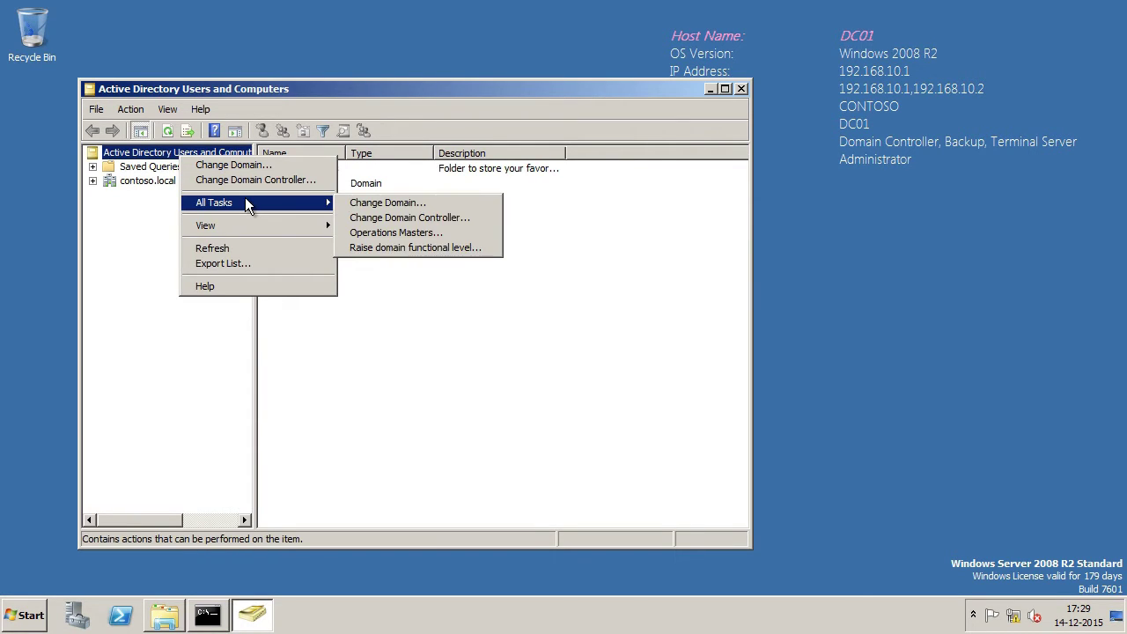
{"action": "left_click", "coordinate": [404, 246]}
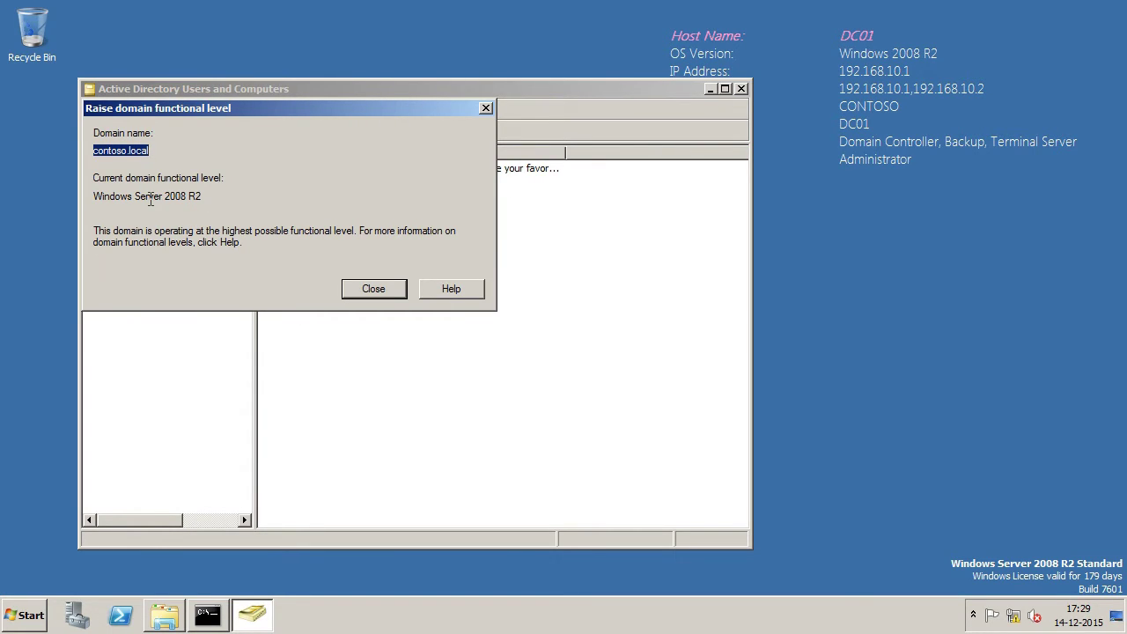
{"action": "key", "text": "Tab"}
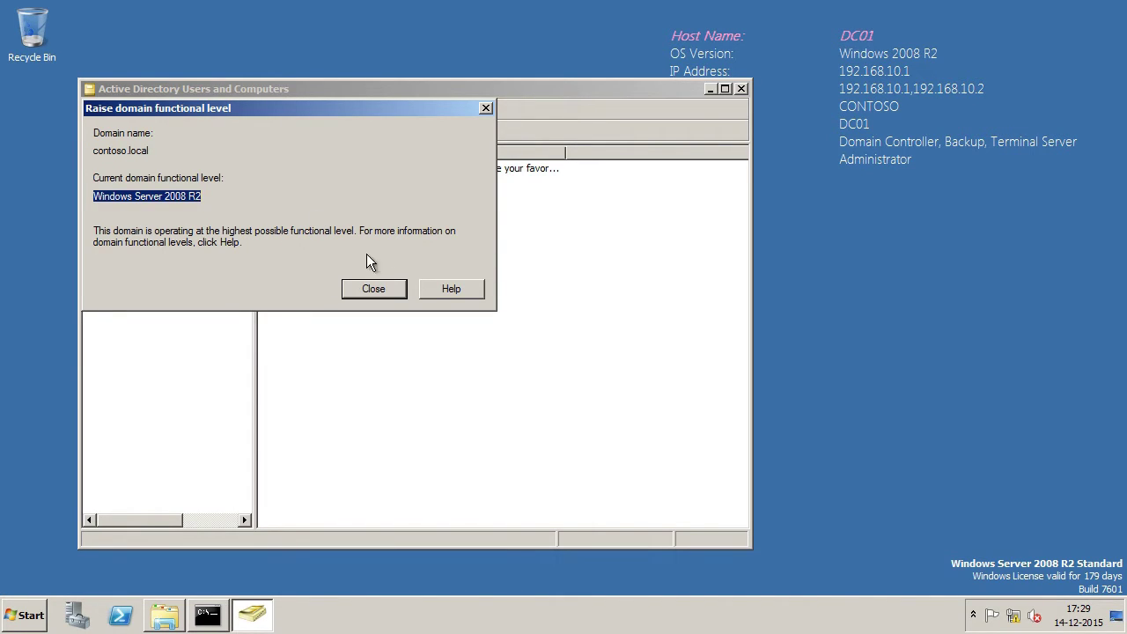
{"action": "left_click", "coordinate": [376, 284]}
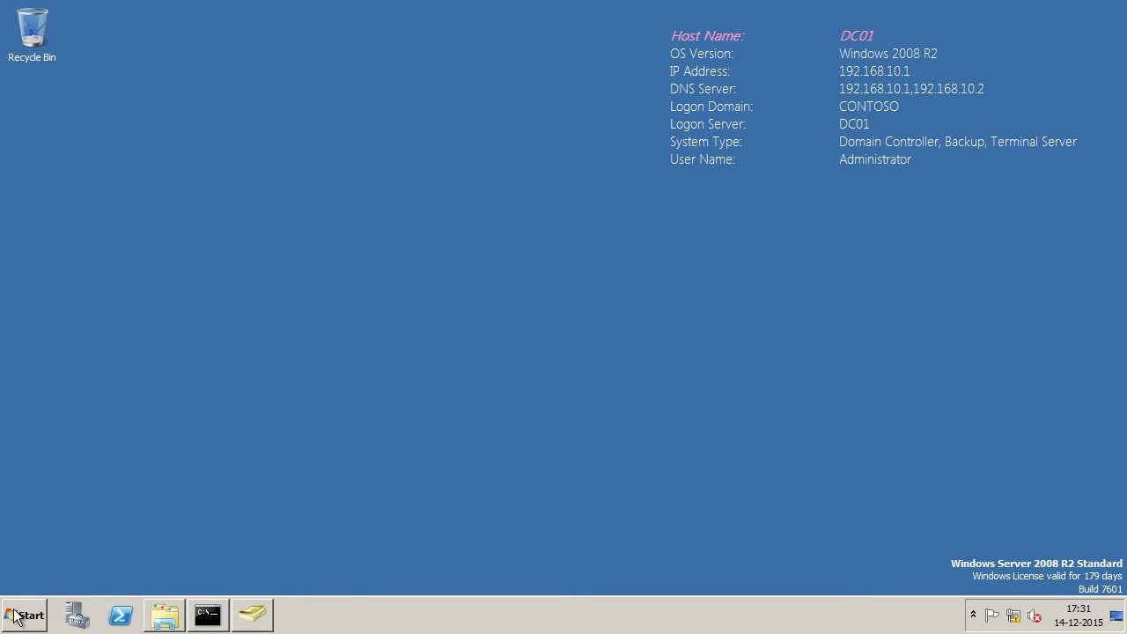
Step: Open Raise Forest Functional Level in Domains and Trusts and highlight the Windows Server 2008 R2 level
{"action": "left_click", "coordinate": [13, 615]}
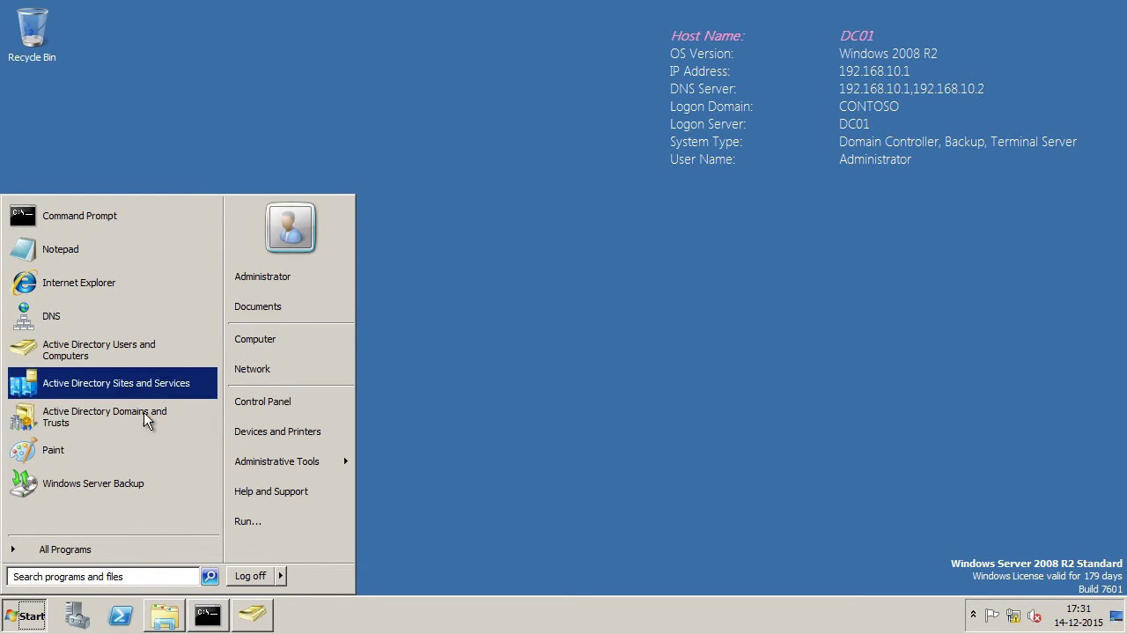
{"action": "left_click", "coordinate": [187, 427]}
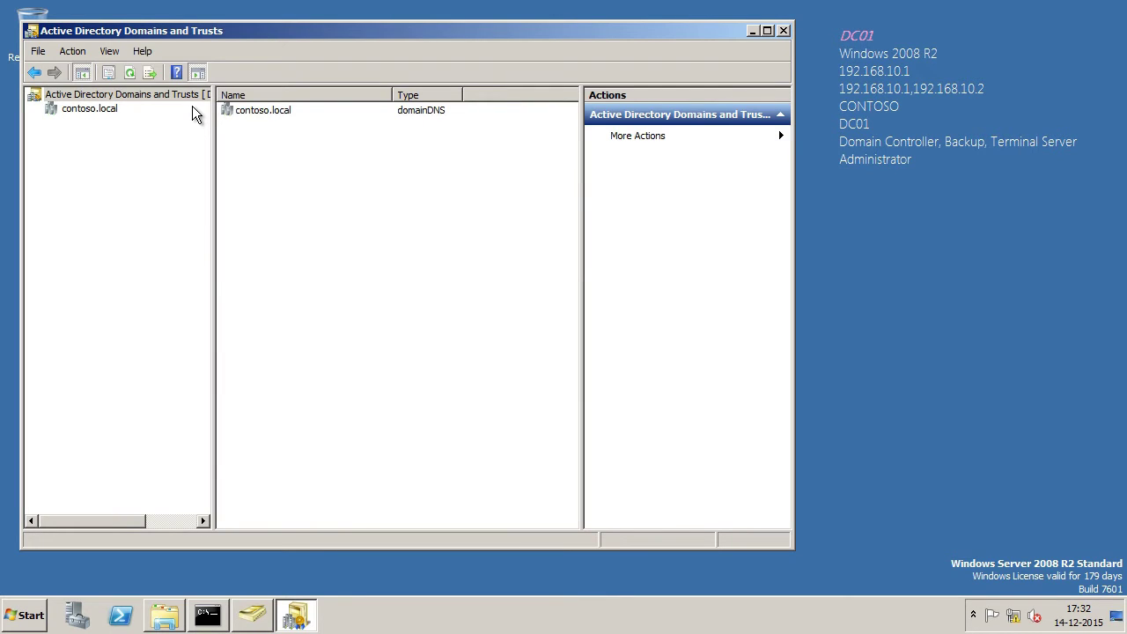
{"action": "right_click", "coordinate": [185, 97]}
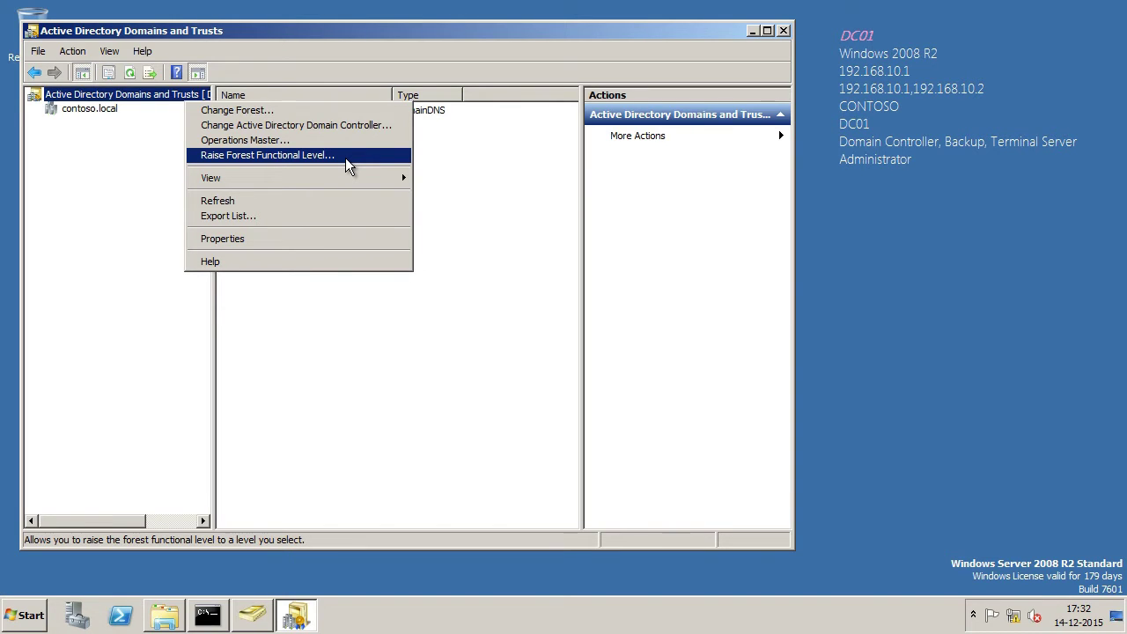
{"action": "left_click", "coordinate": [346, 166]}
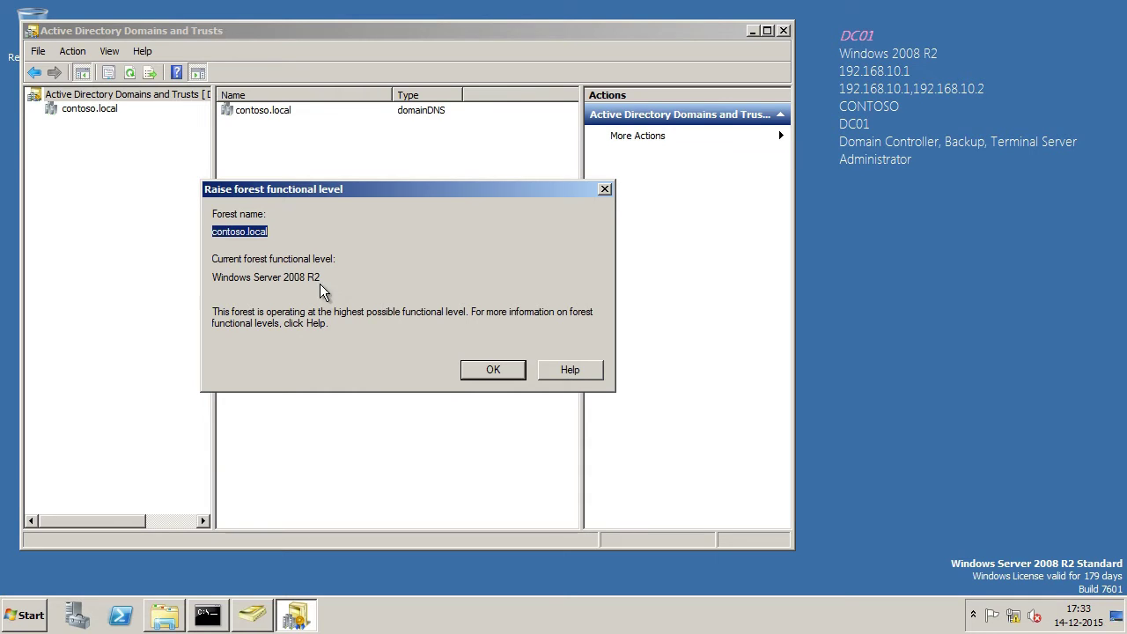
{"action": "left_click_drag", "start_coordinate": [337, 280], "coordinate": [197, 288]}
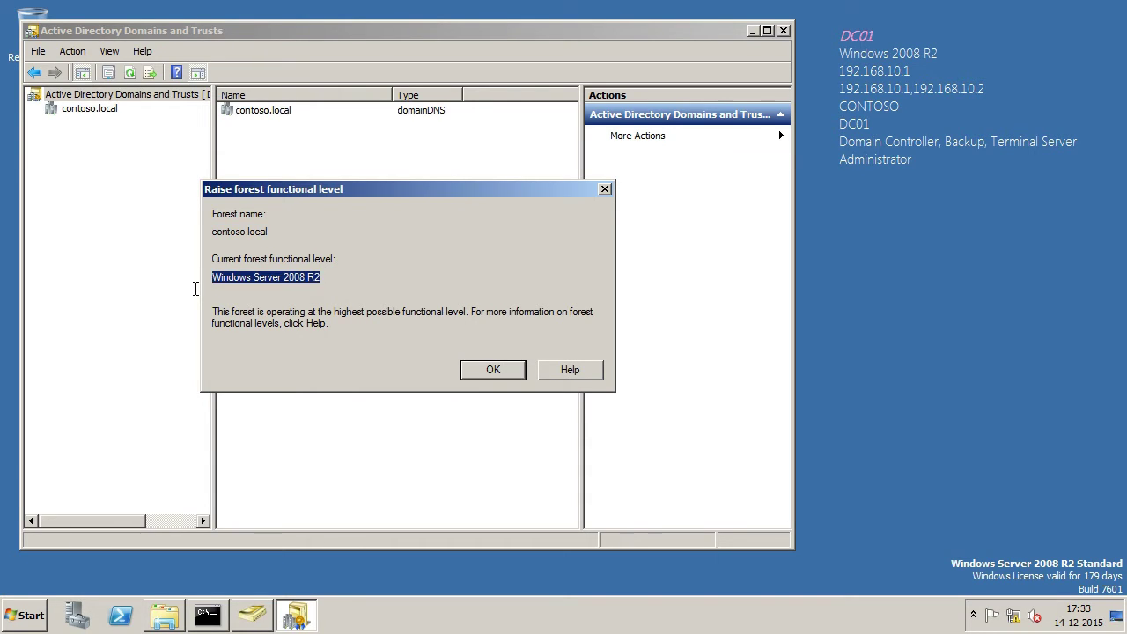
{"action": "left_click", "coordinate": [348, 274]}
{"action": "left_click_drag", "start_coordinate": [347, 274], "coordinate": [171, 279]}
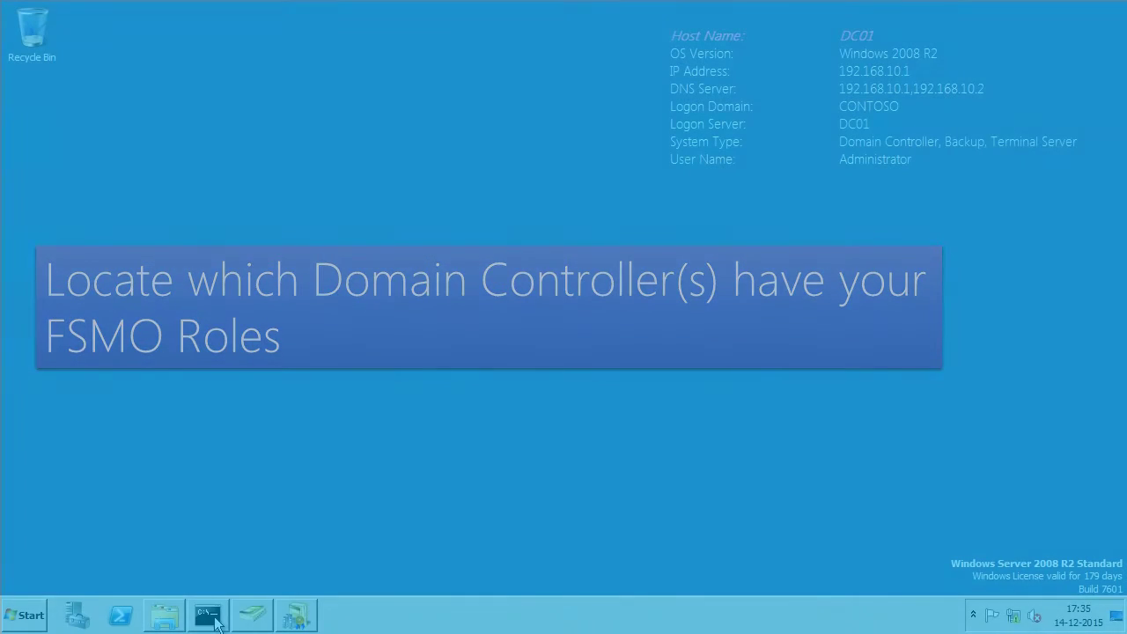
Step: Replace the old window with a fresh Command Prompt and run netdom /query fsmo
{"action": "right_click", "coordinate": [207, 615]}
{"action": "left_click", "coordinate": [25, 615]}
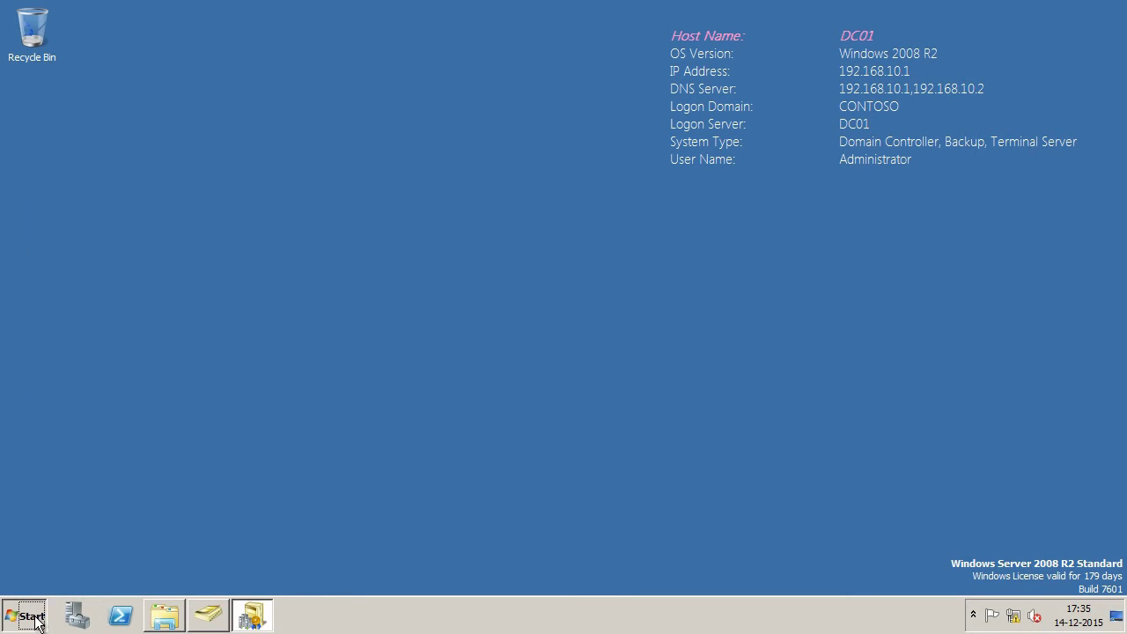
{"action": "left_click", "coordinate": [124, 228]}
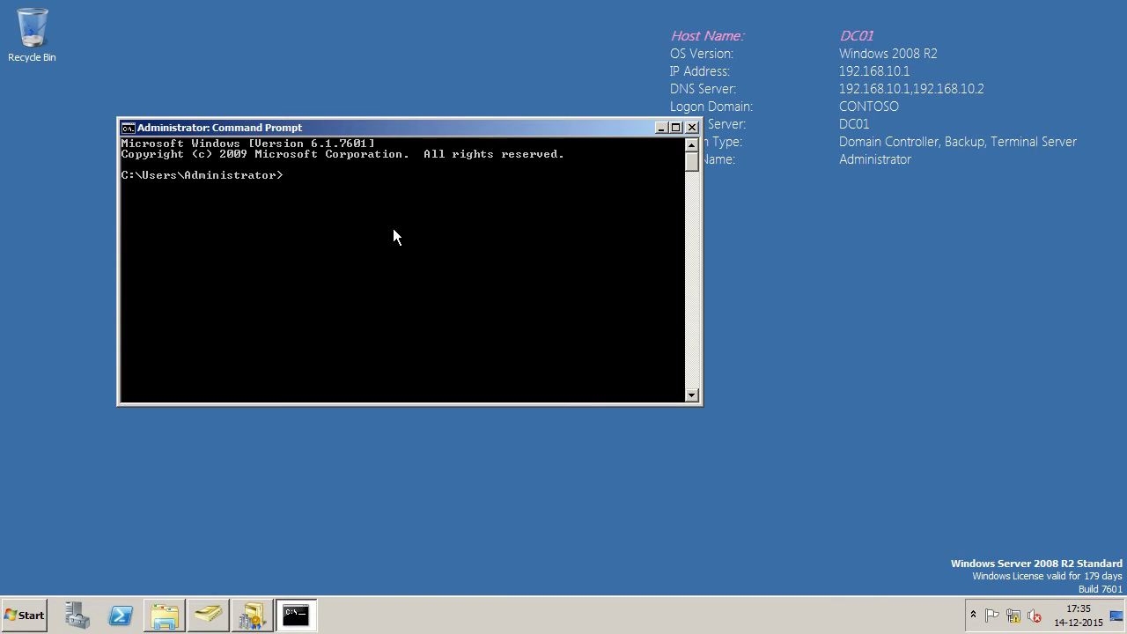
{"action": "type", "text": "netdom /query fsmo"}
{"action": "key", "text": "Return"}
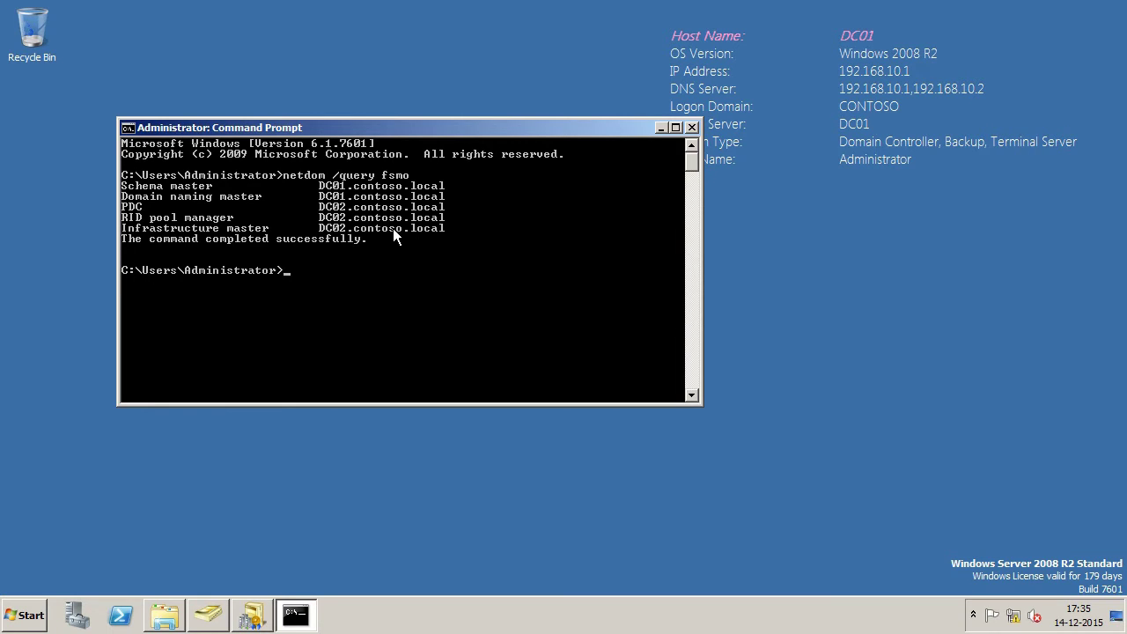
Step: Mark the role rows: schema and naming masters on DC01, PDC, RID, infrastructure on DC02
{"action": "right_click", "coordinate": [402, 235]}
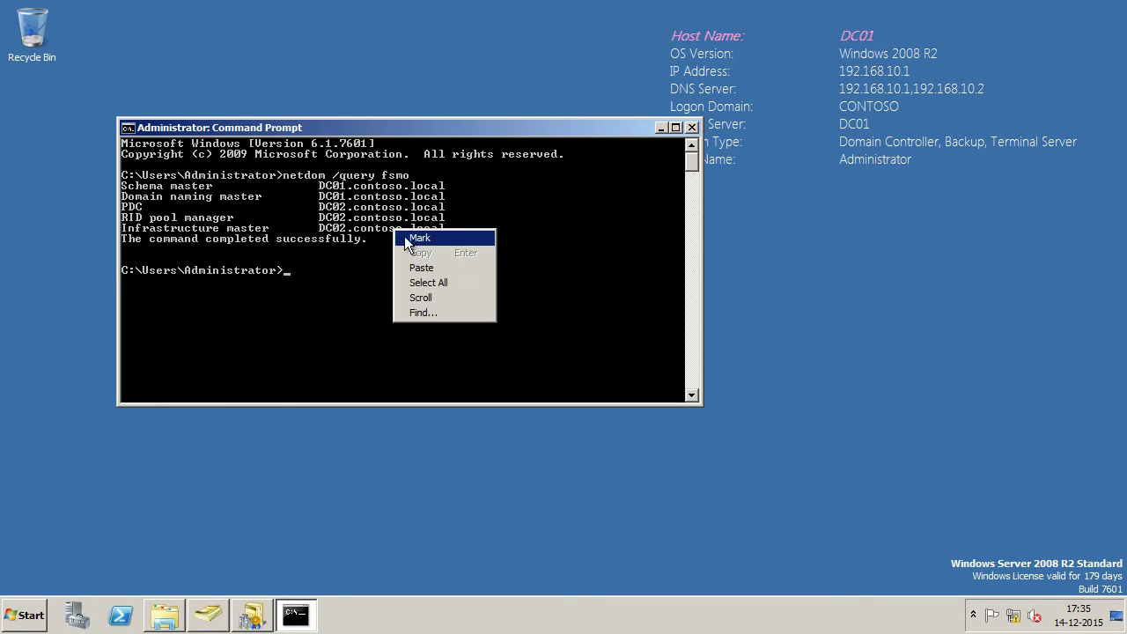
{"action": "left_click", "coordinate": [416, 240]}
{"action": "left_click_drag", "start_coordinate": [126, 187], "coordinate": [449, 196]}
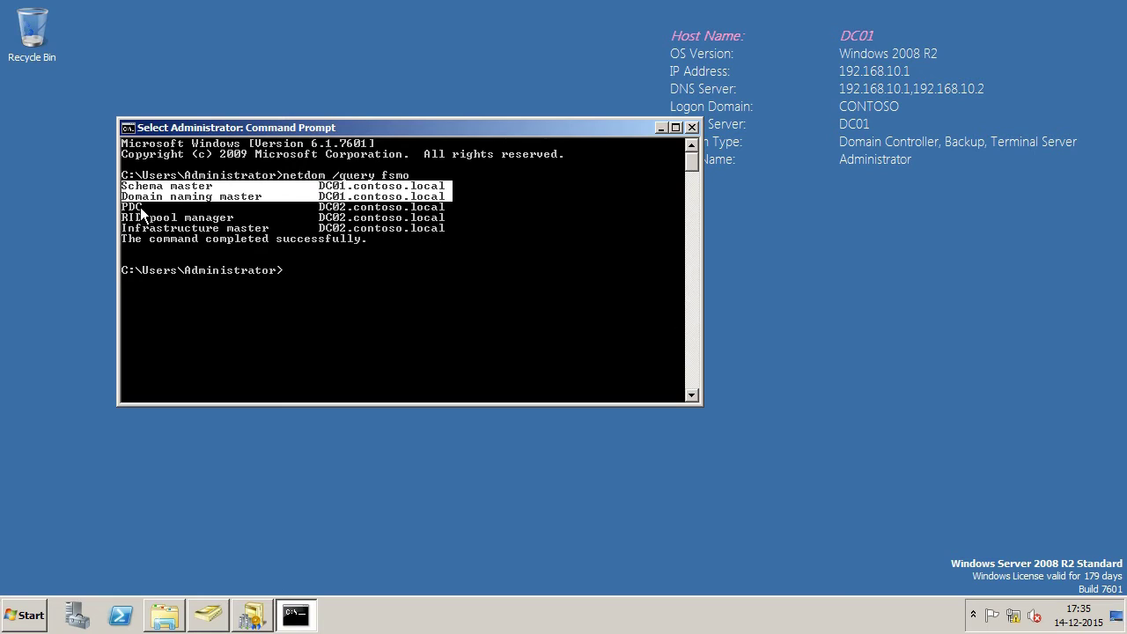
{"action": "left_click_drag", "start_coordinate": [125, 206], "coordinate": [370, 235]}
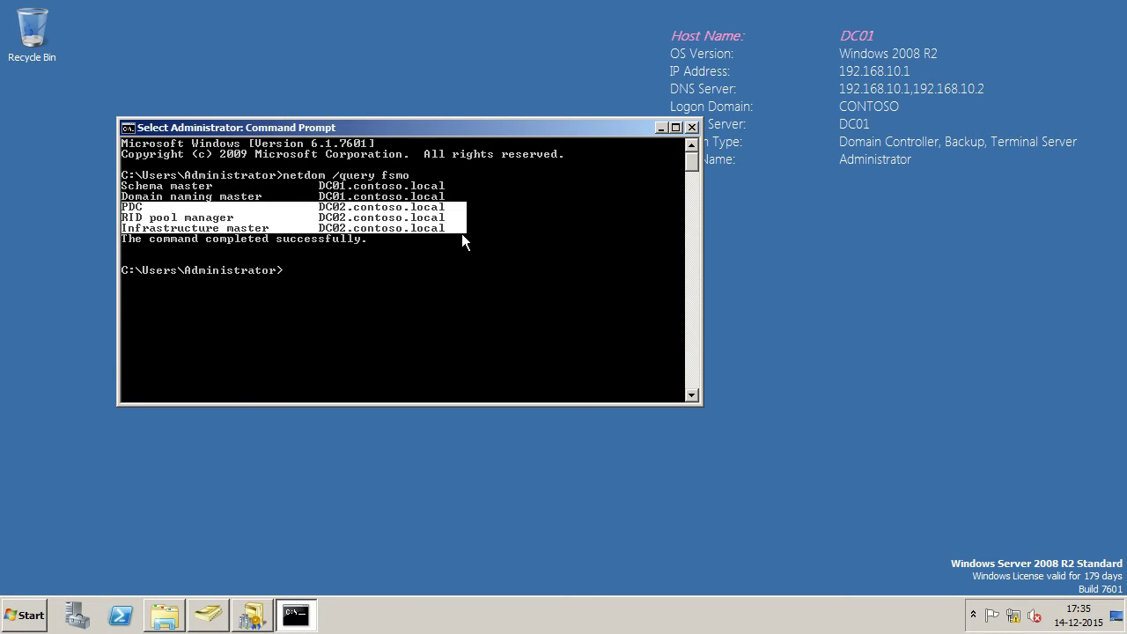
{"action": "left_click_drag", "start_coordinate": [462, 234], "coordinate": [448, 229]}
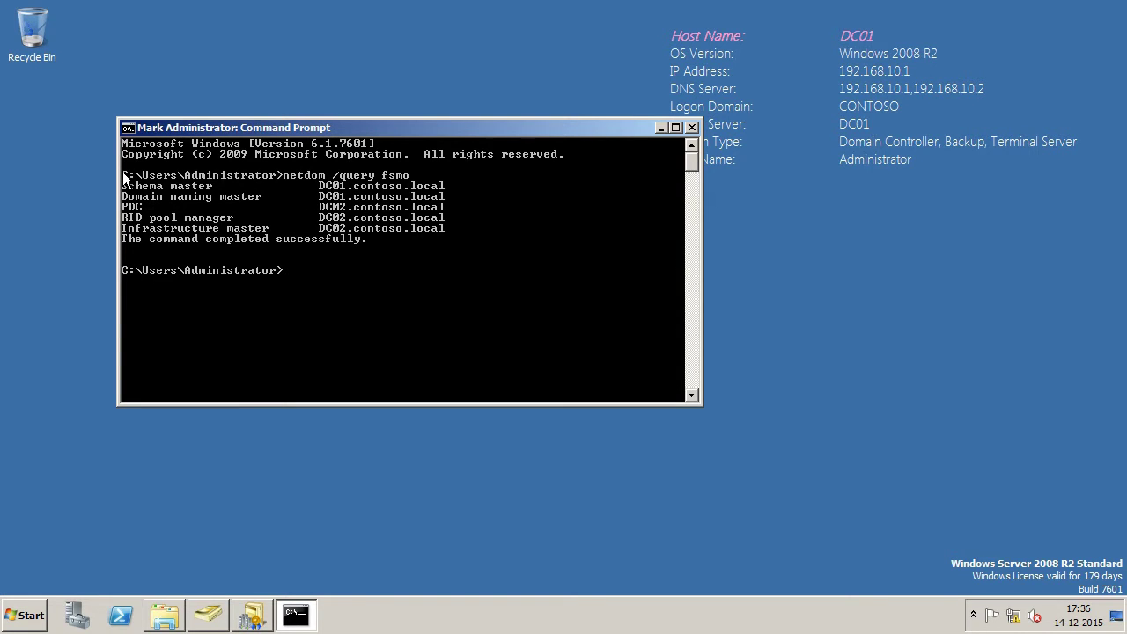
{"action": "left_click_drag", "start_coordinate": [124, 176], "coordinate": [462, 229]}
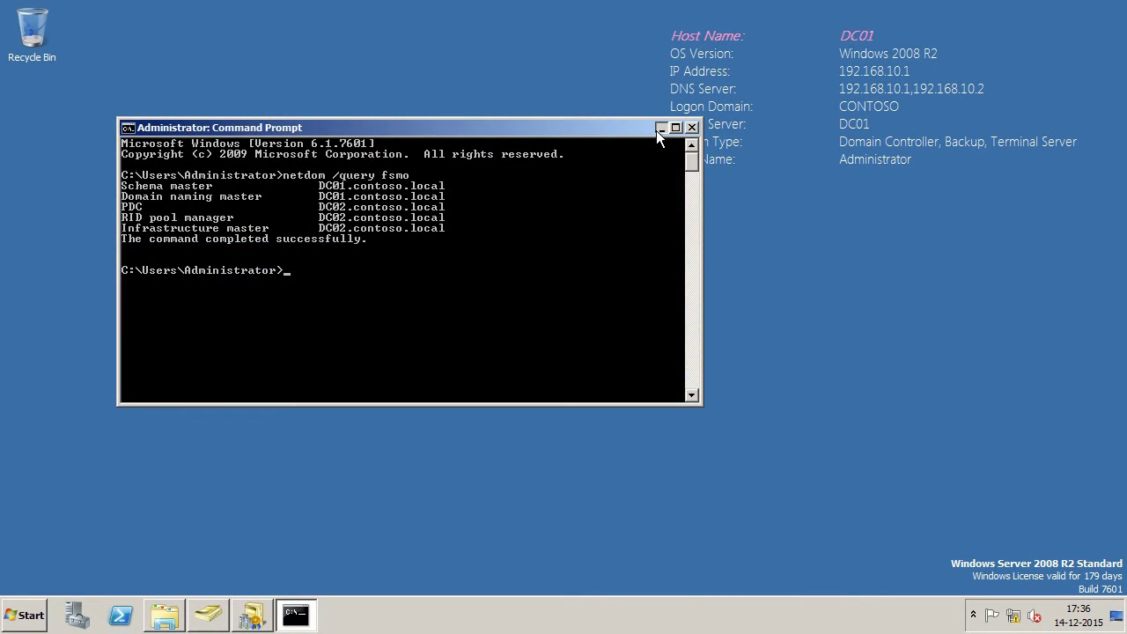
Step: Confirm Backup (D:) is empty with 59.9 GB free, then launch Server Manager
{"action": "left_click", "coordinate": [661, 128]}
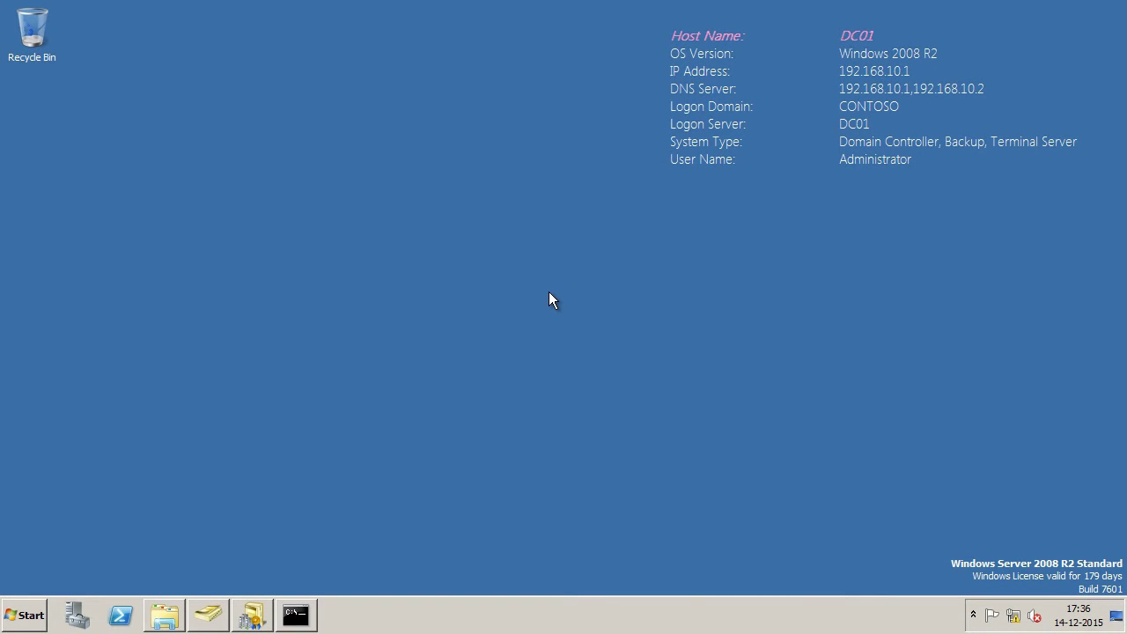
{"action": "left_click", "coordinate": [164, 614]}
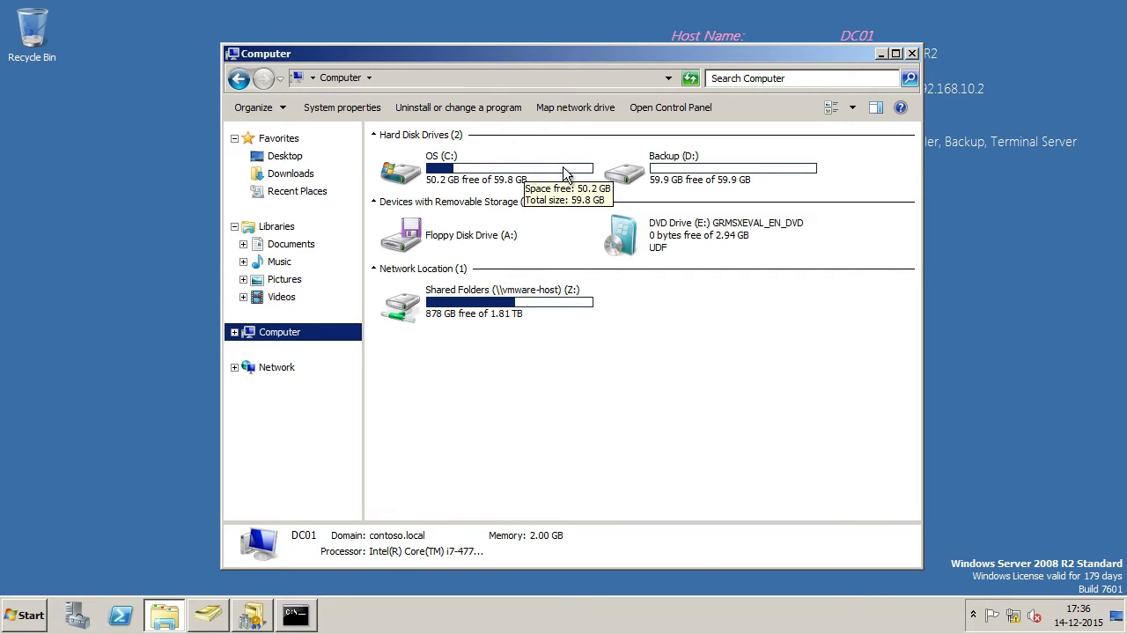
{"action": "left_click", "coordinate": [676, 166]}
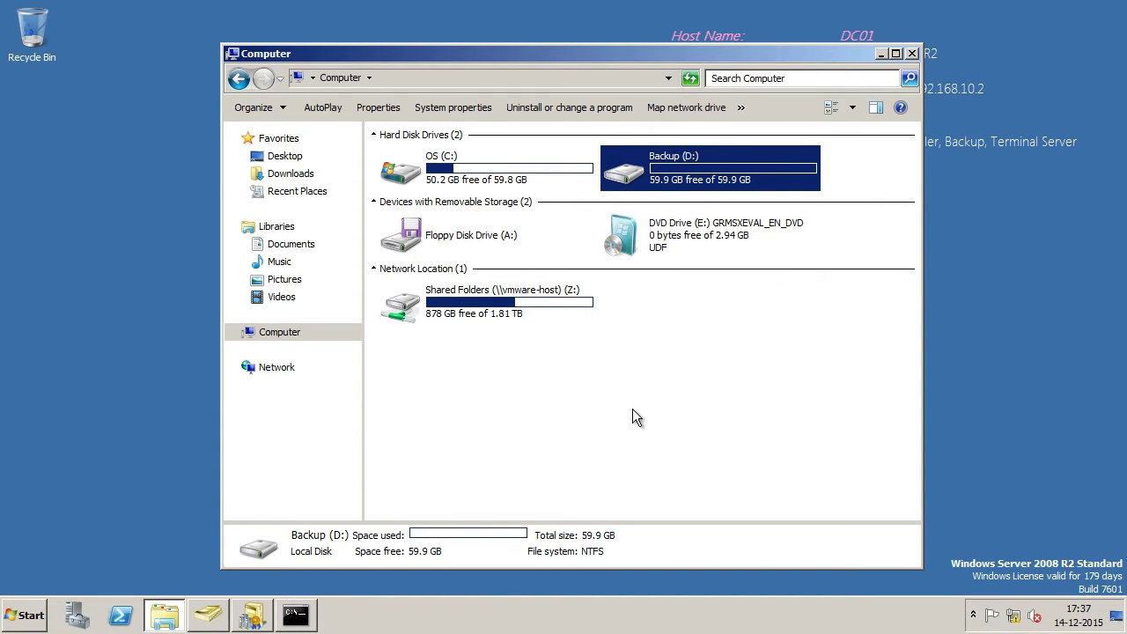
{"action": "left_click", "coordinate": [26, 616]}
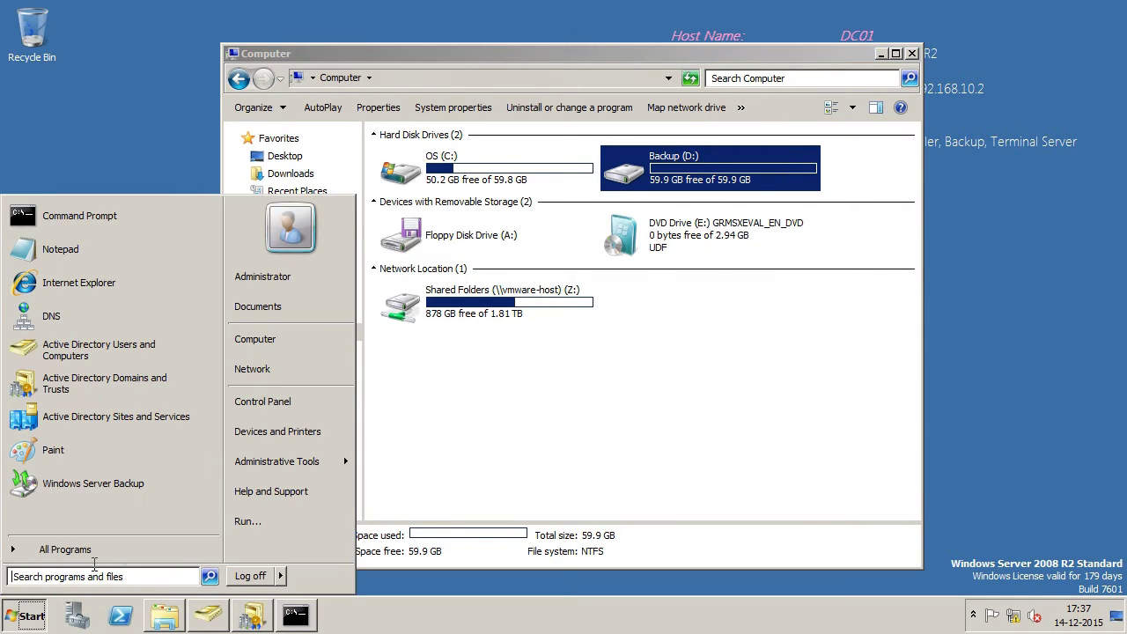
{"action": "left_click", "coordinate": [314, 466]}
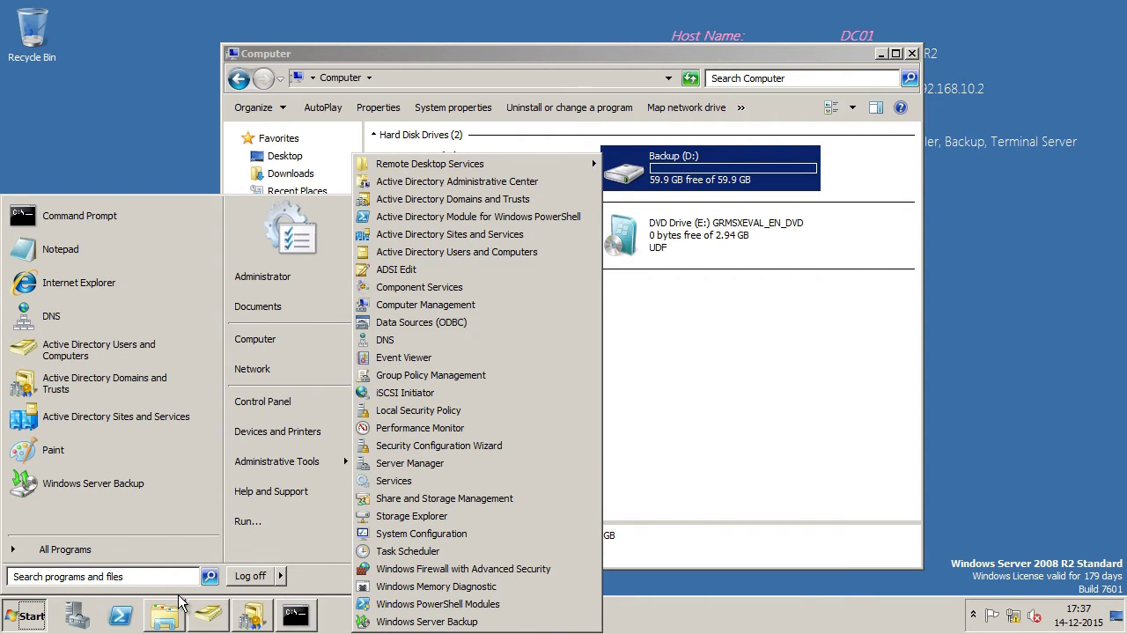
{"action": "left_click", "coordinate": [85, 609]}
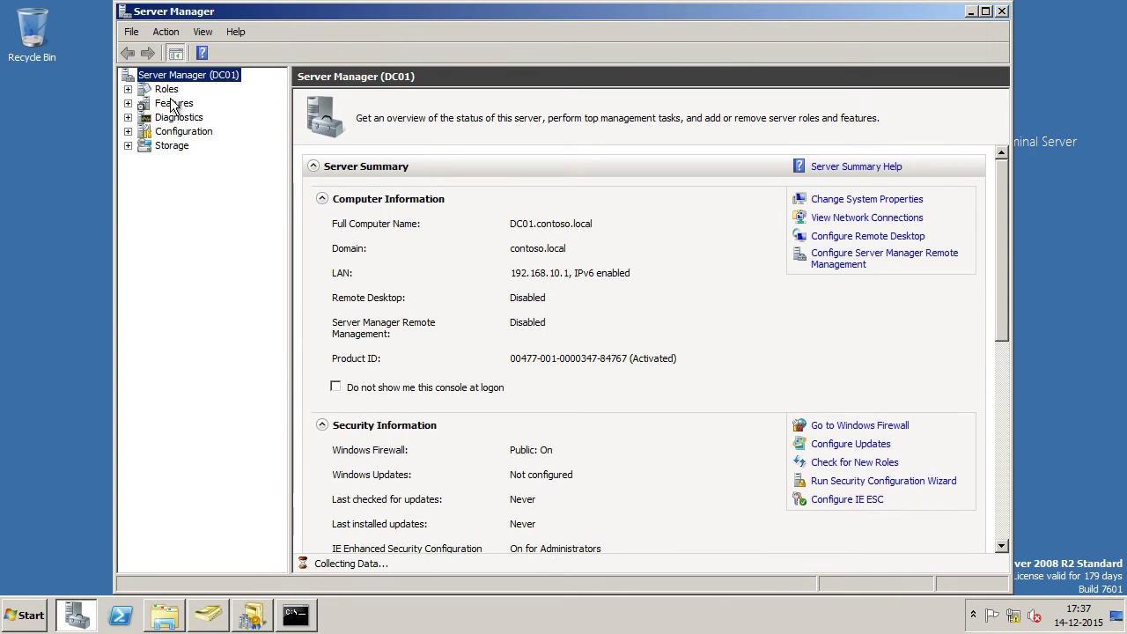
Step: Add and install Windows Server Backup Features through the Add Features Wizard
{"action": "left_click", "coordinate": [169, 90]}
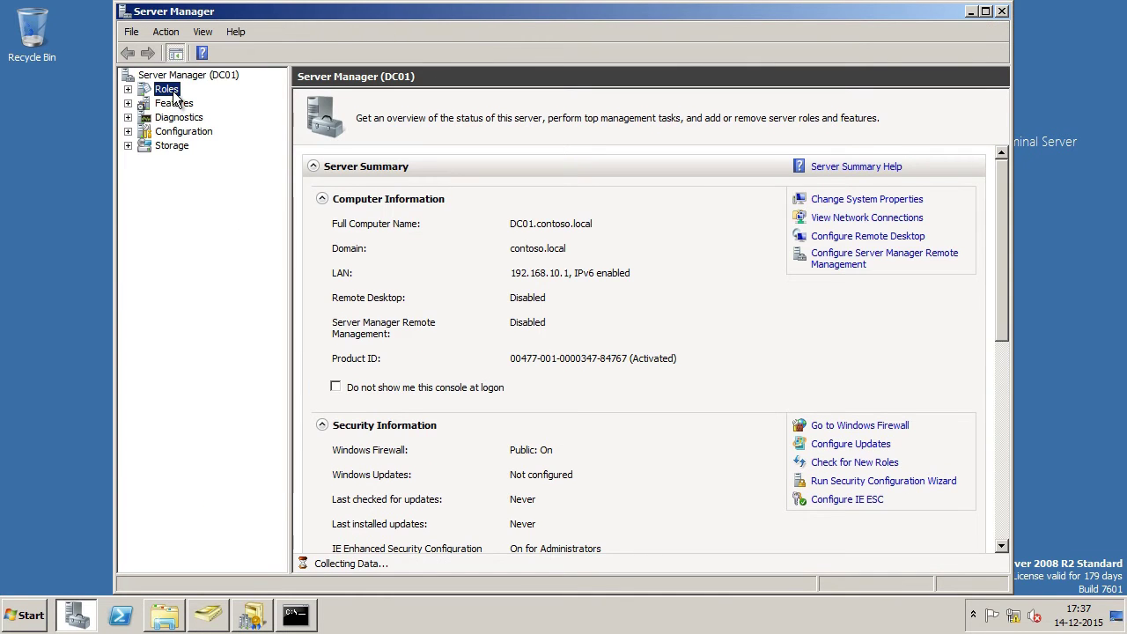
{"action": "key", "text": "Down"}
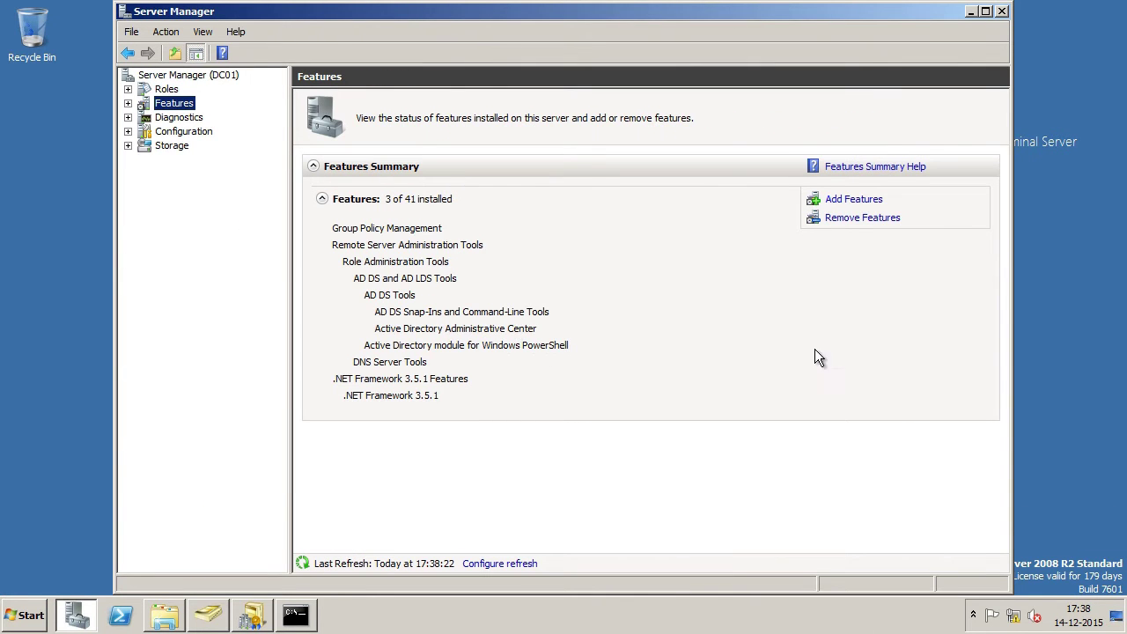
{"action": "left_click", "coordinate": [859, 201]}
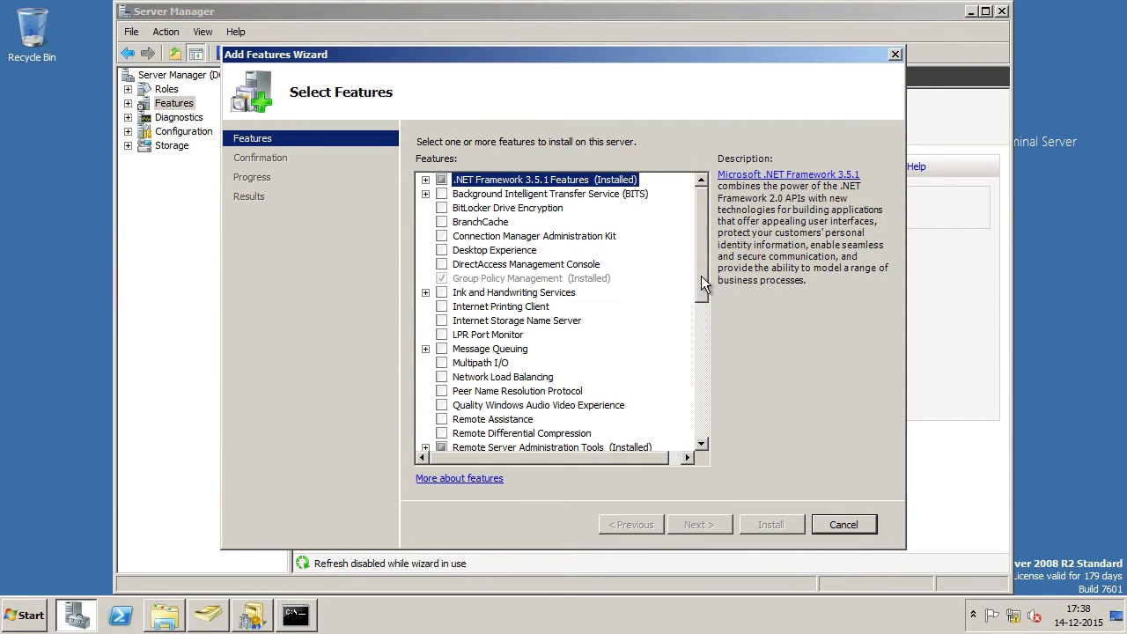
{"action": "left_click_drag", "start_coordinate": [705, 282], "coordinate": [700, 458]}
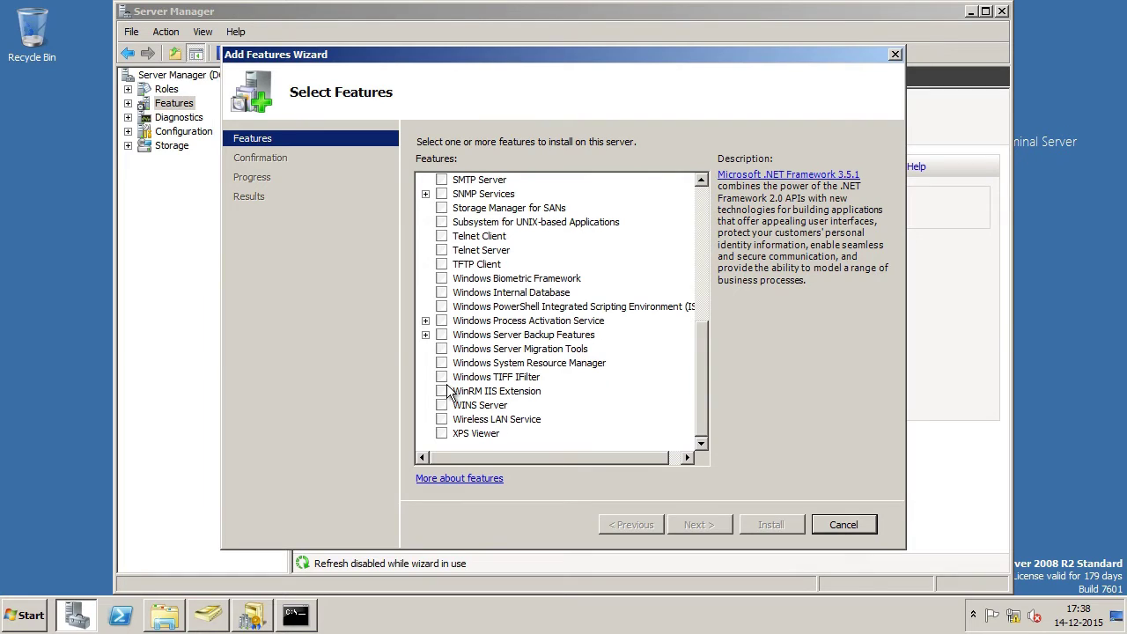
{"action": "left_click", "coordinate": [441, 335]}
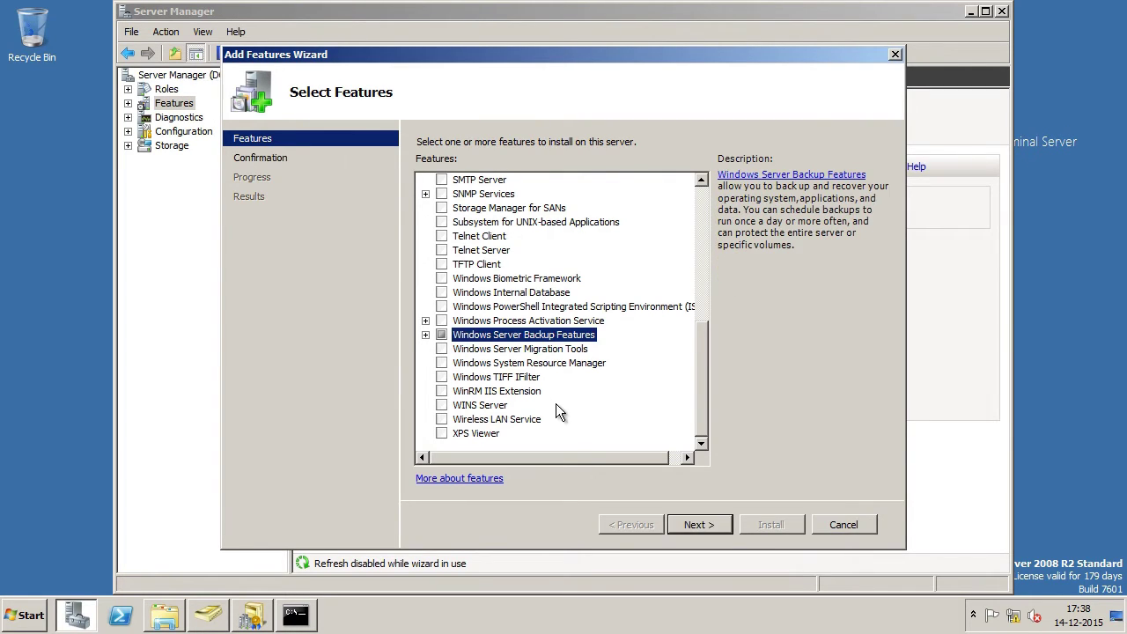
{"action": "left_click", "coordinate": [717, 524]}
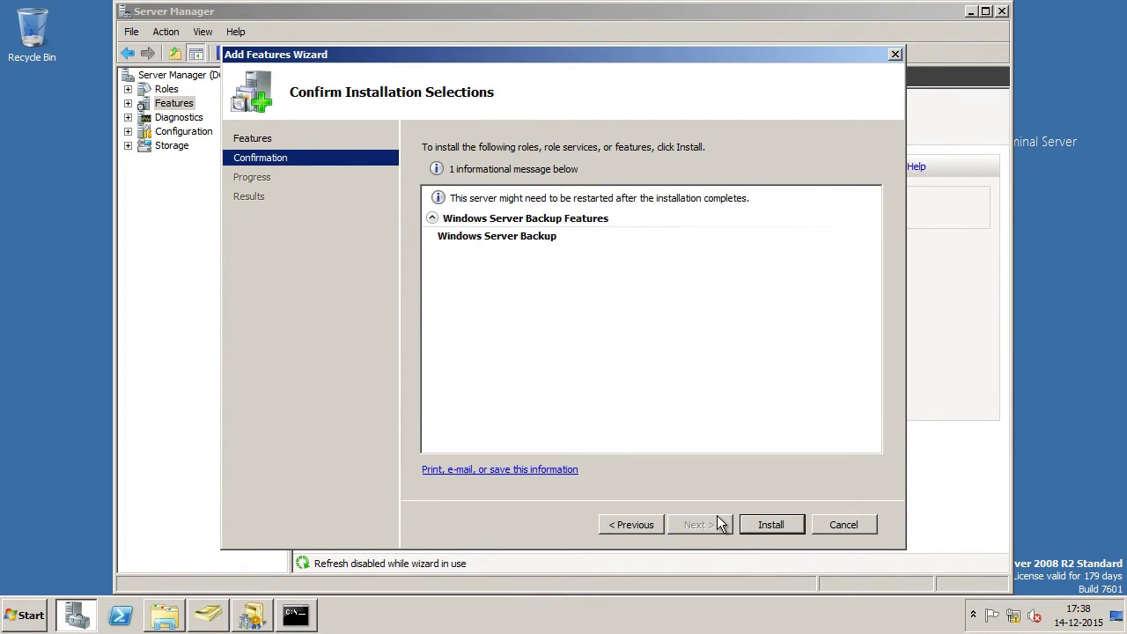
{"action": "left_click", "coordinate": [775, 524]}
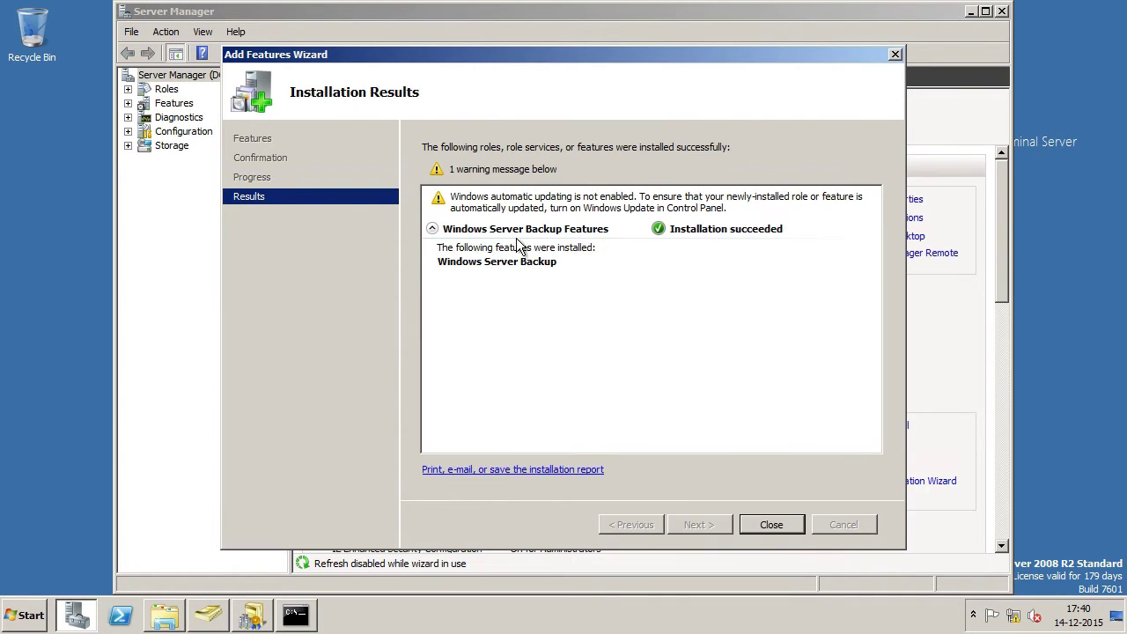
{"action": "left_click", "coordinate": [769, 524]}
{"action": "left_click", "coordinate": [29, 615]}
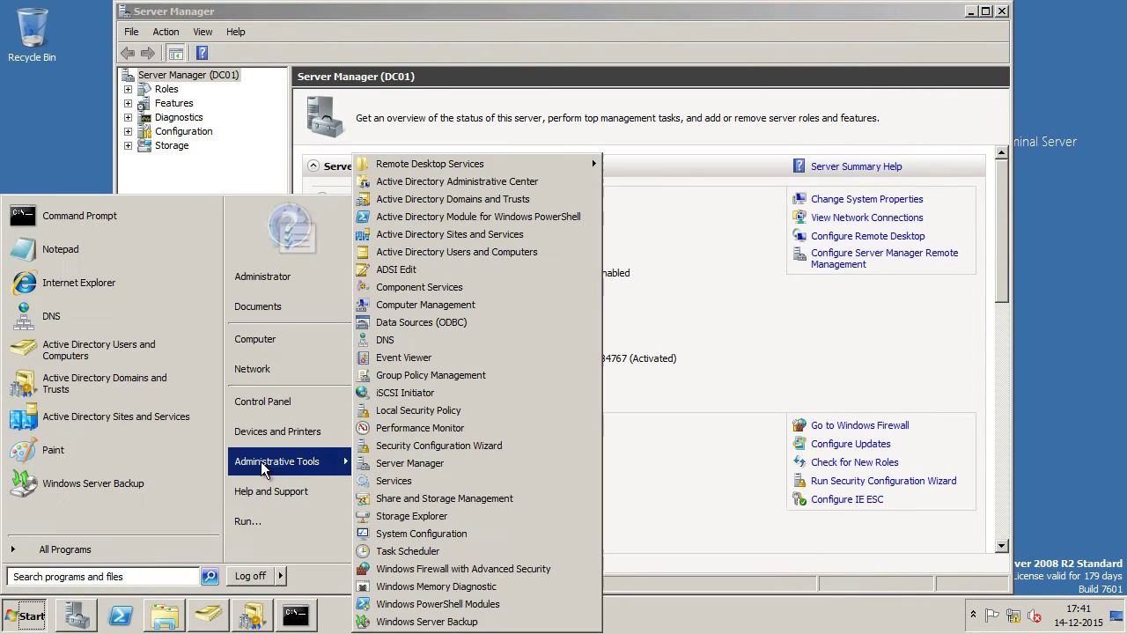
Step: Launch Windows Server Backup and start a one-time full-server backup to a local drive
{"action": "left_click", "coordinate": [31, 617]}
{"action": "left_click", "coordinate": [31, 616]}
{"action": "mouse_move", "coordinate": [324, 473]}
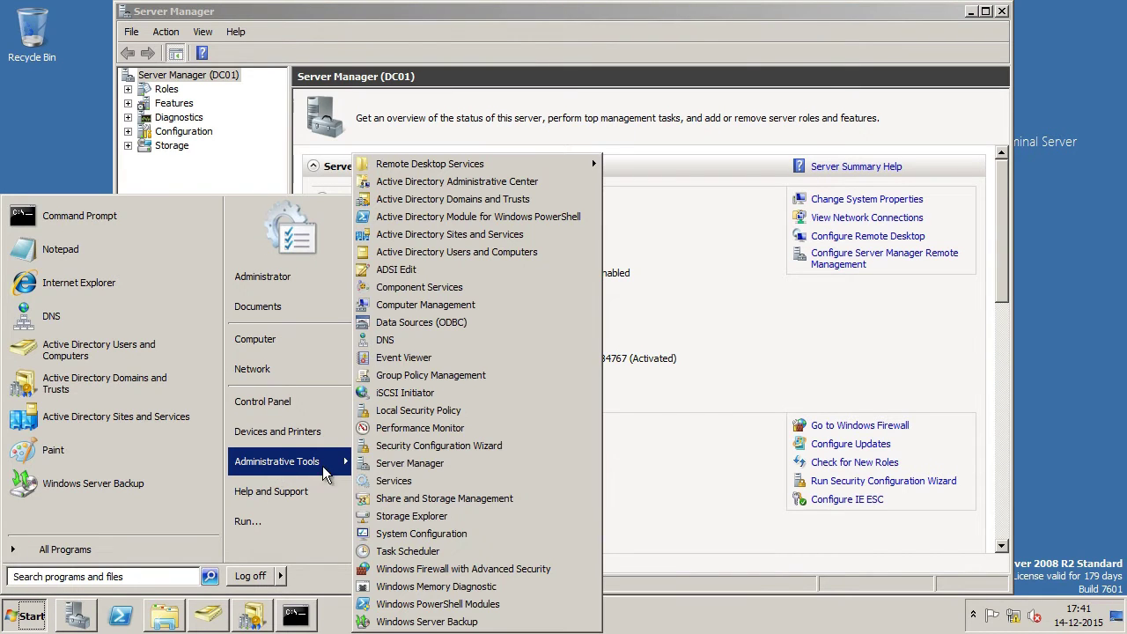
{"action": "left_click", "coordinate": [513, 622]}
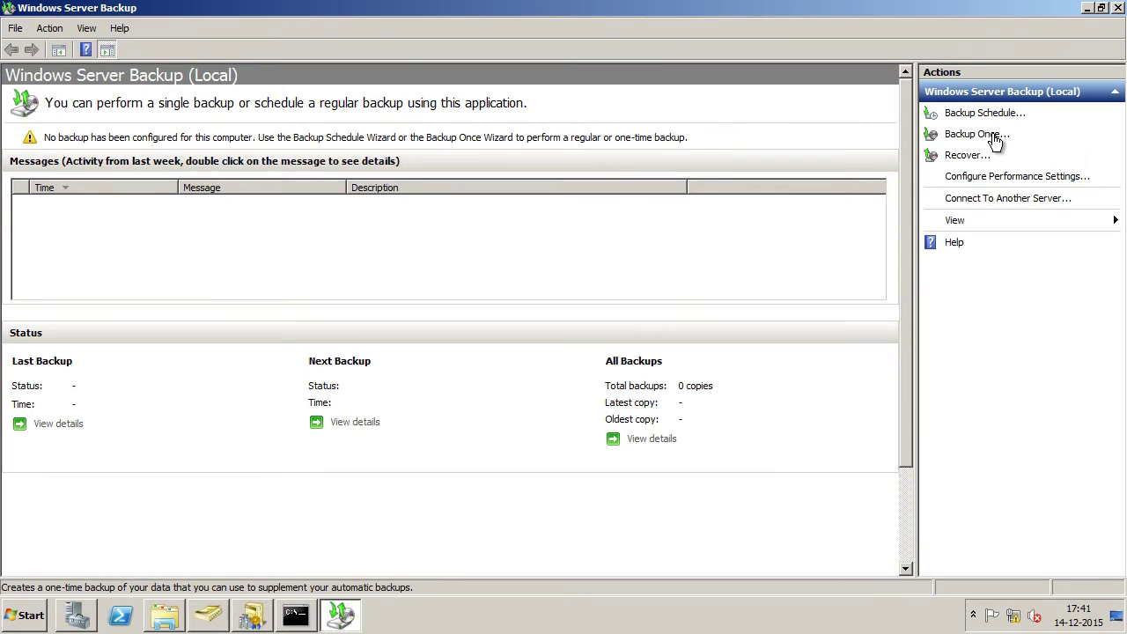
{"action": "left_click", "coordinate": [995, 136]}
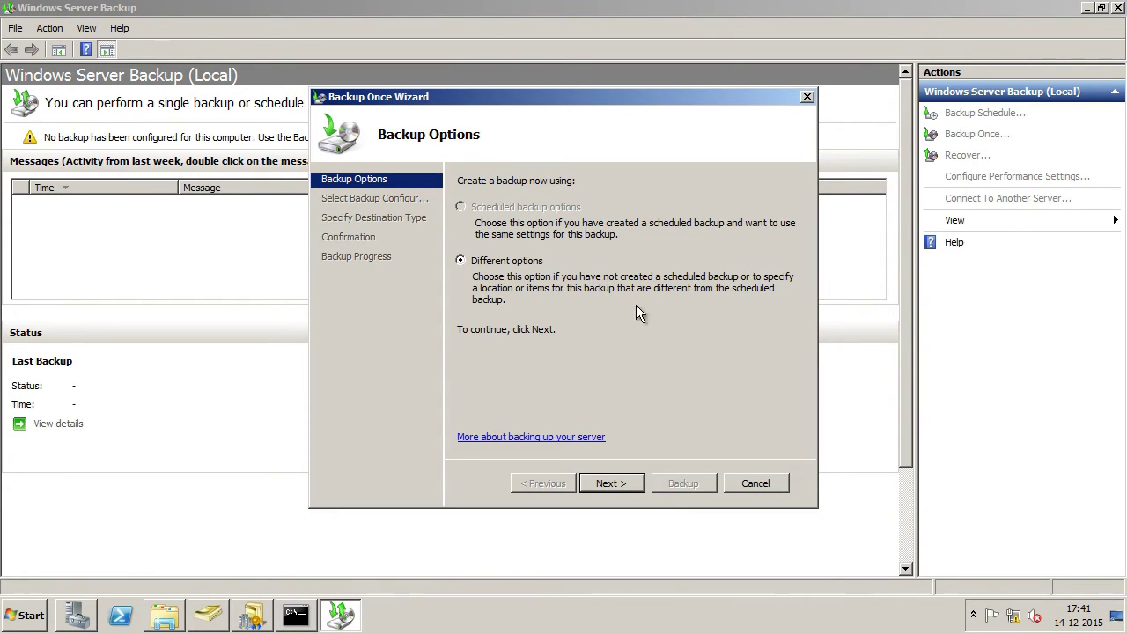
{"action": "left_click", "coordinate": [618, 483]}
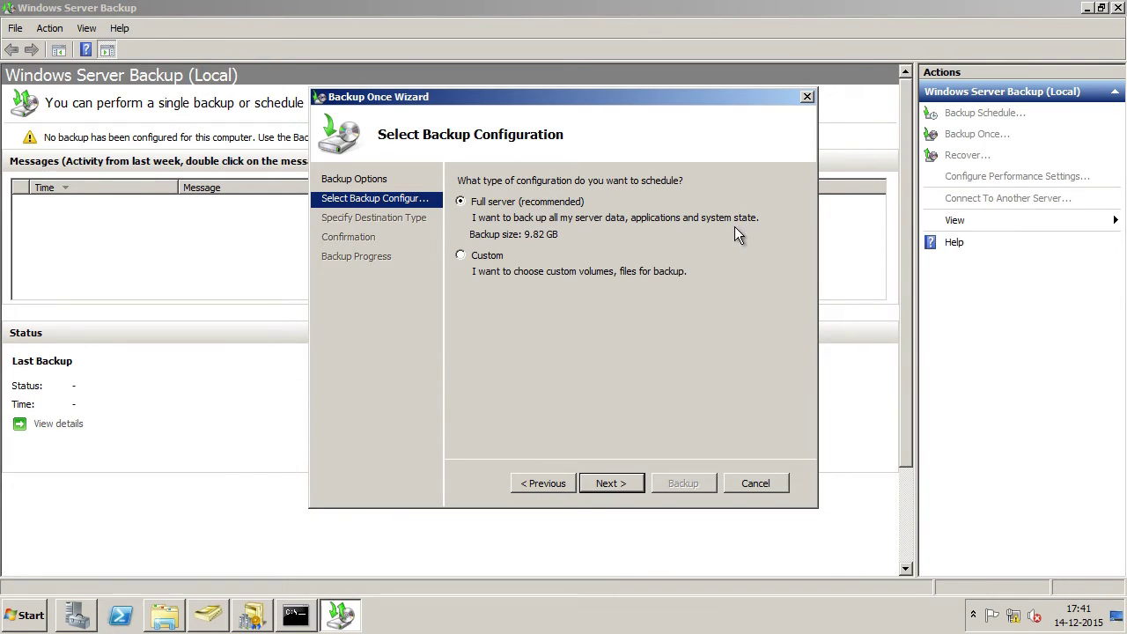
{"action": "left_click", "coordinate": [612, 483]}
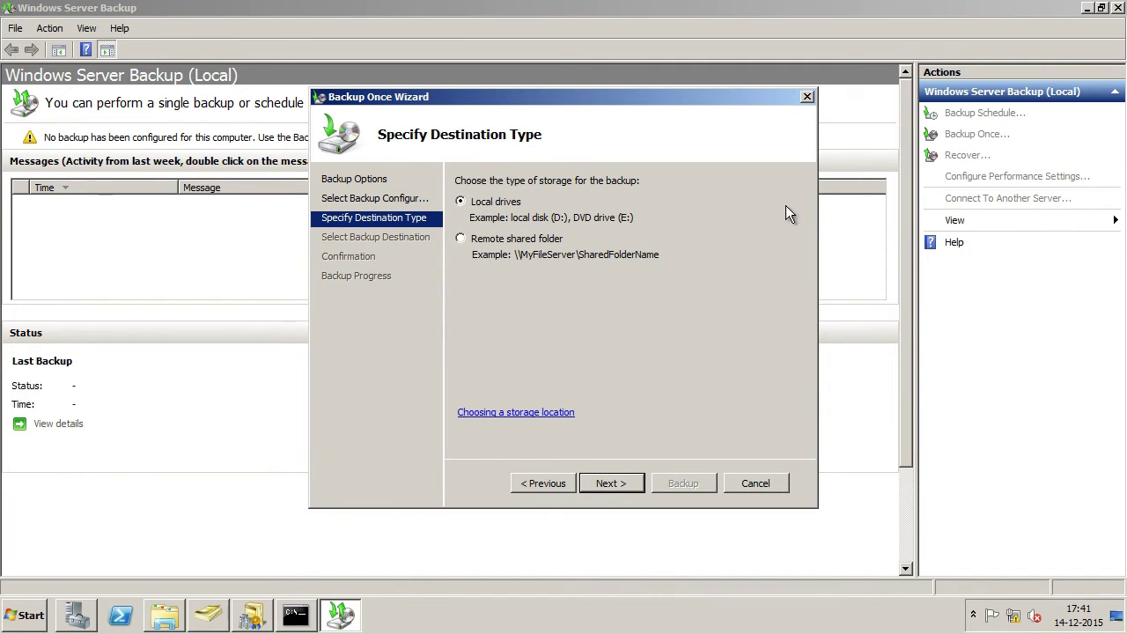
{"action": "left_click", "coordinate": [611, 483]}
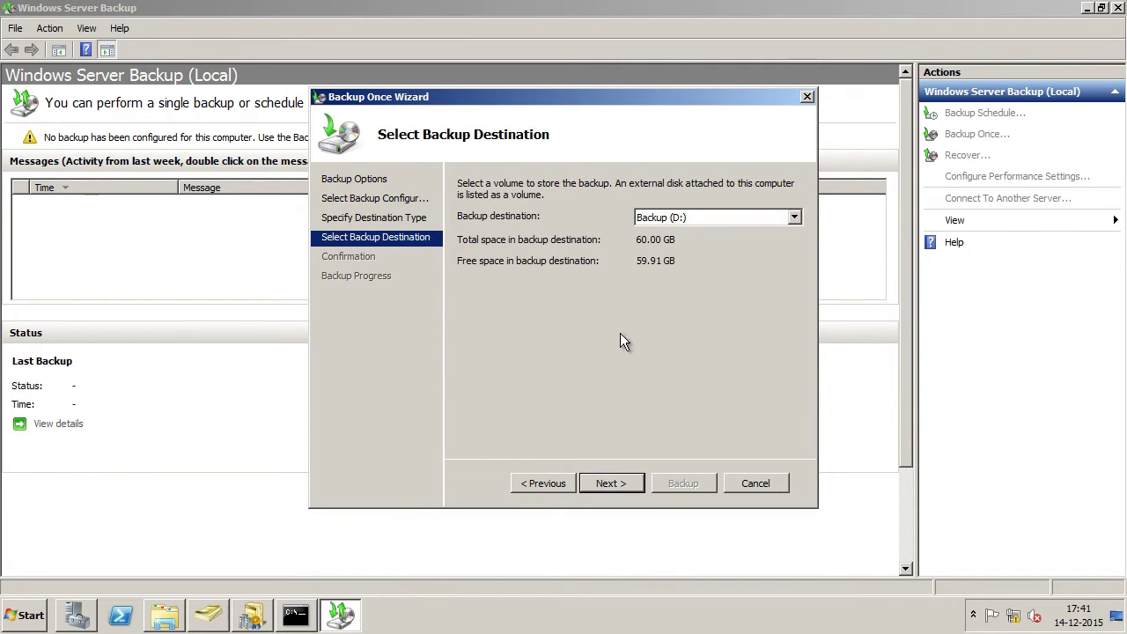
Step: Choose Backup (D:) as destination, exclude it from the items, and run the backup
{"action": "left_click", "coordinate": [747, 217]}
{"action": "left_click", "coordinate": [724, 230]}
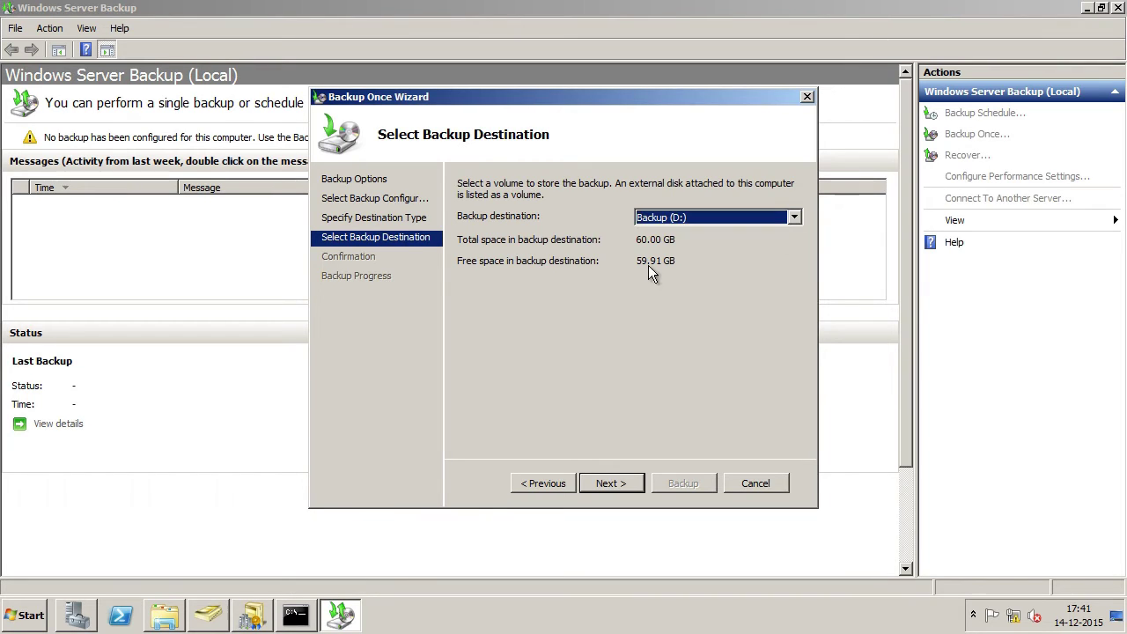
{"action": "left_click", "coordinate": [615, 488]}
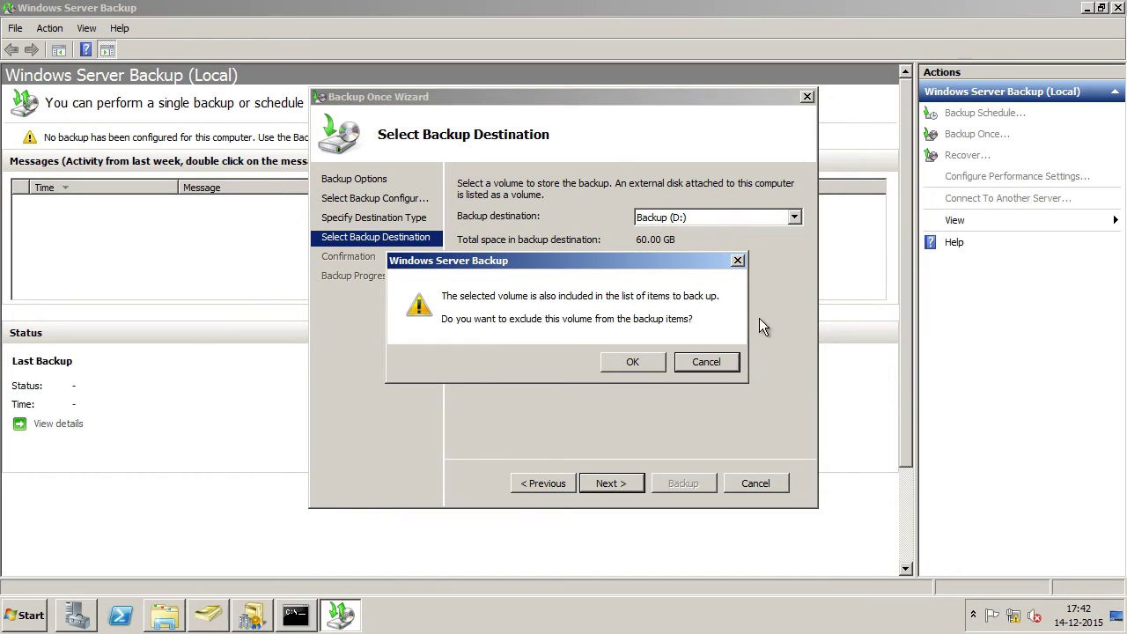
{"action": "left_click", "coordinate": [640, 361]}
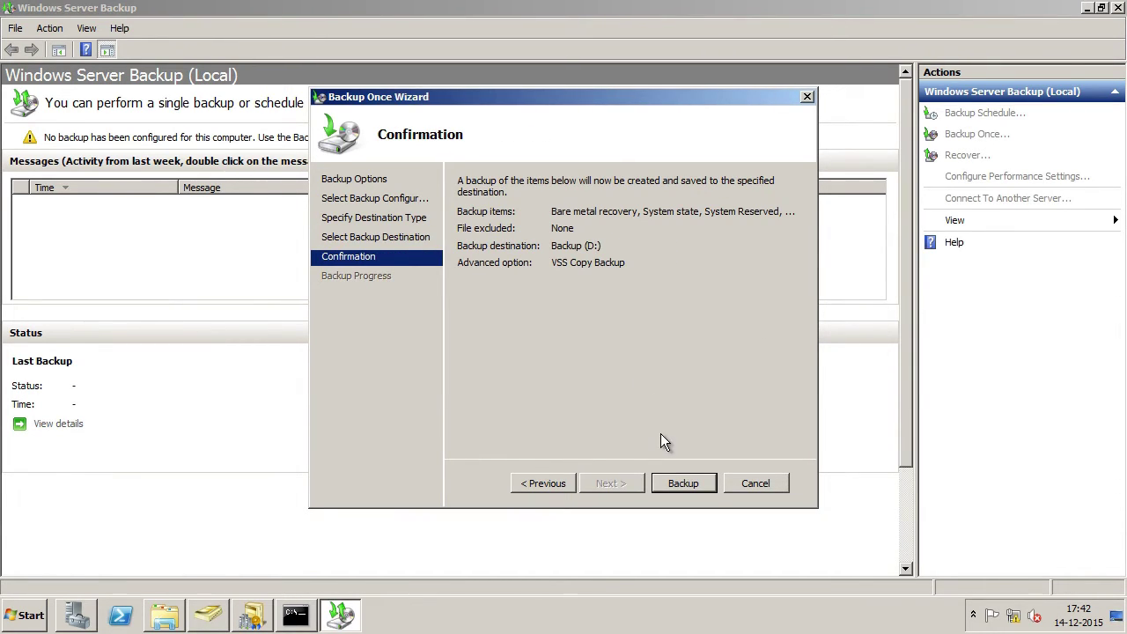
{"action": "left_click", "coordinate": [687, 484]}
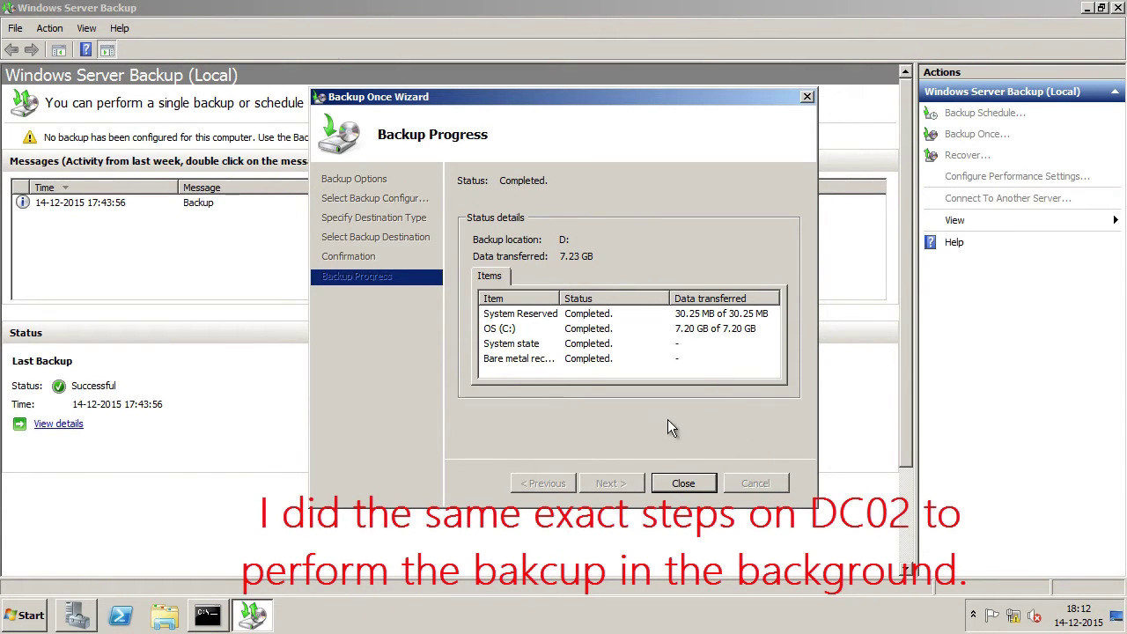
{"action": "left_click", "coordinate": [682, 483]}
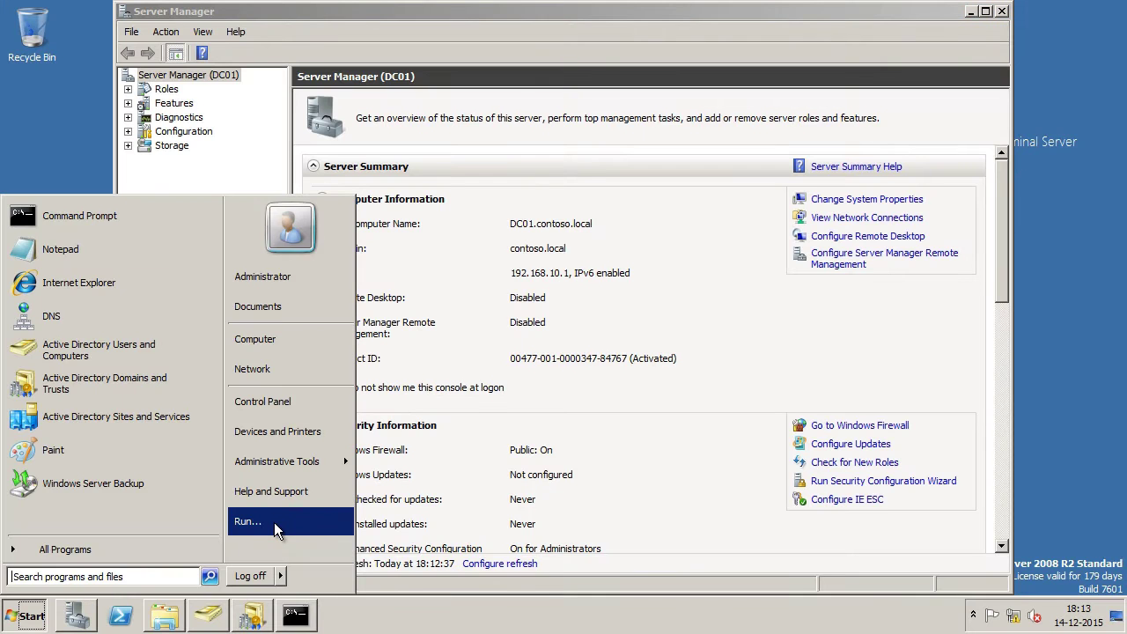
Step: Open Registry Editor at HKLM\SYSTEM\CurrentControlSet\services\NTDS\Parameters
{"action": "left_click", "coordinate": [273, 524]}
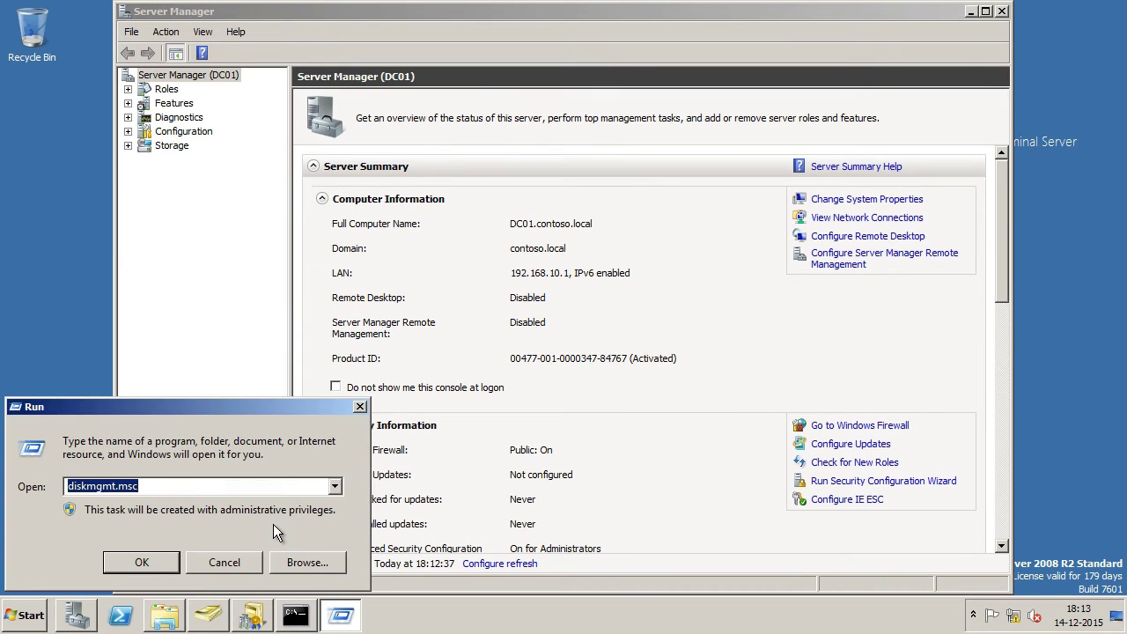
{"action": "type", "text": "reg"}
{"action": "key", "text": "Return"}
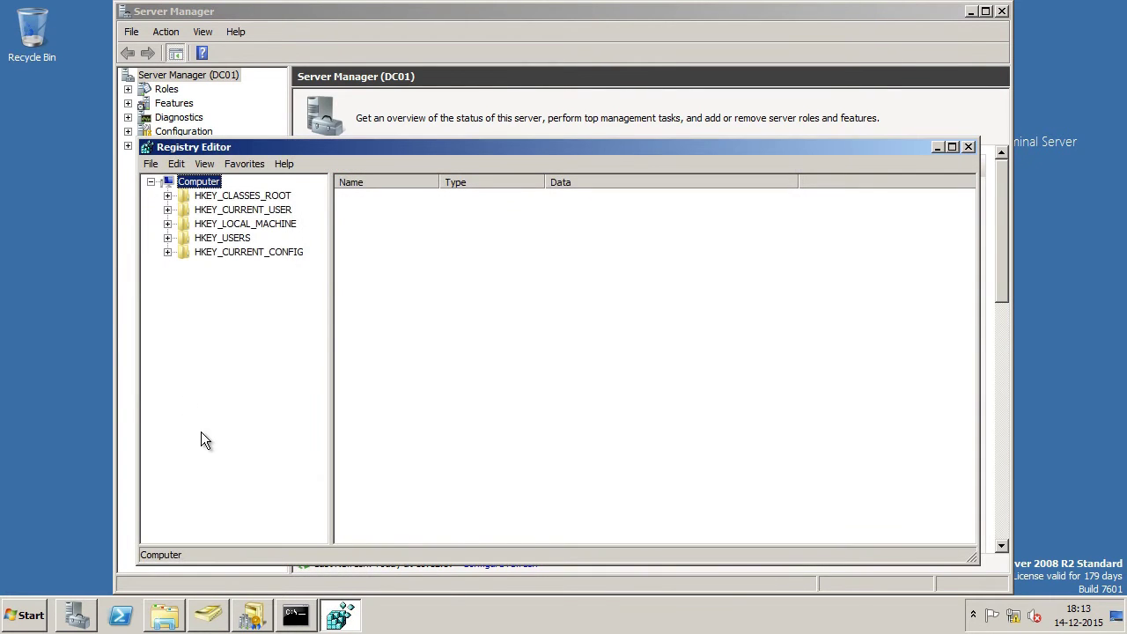
{"action": "left_click", "coordinate": [168, 225]}
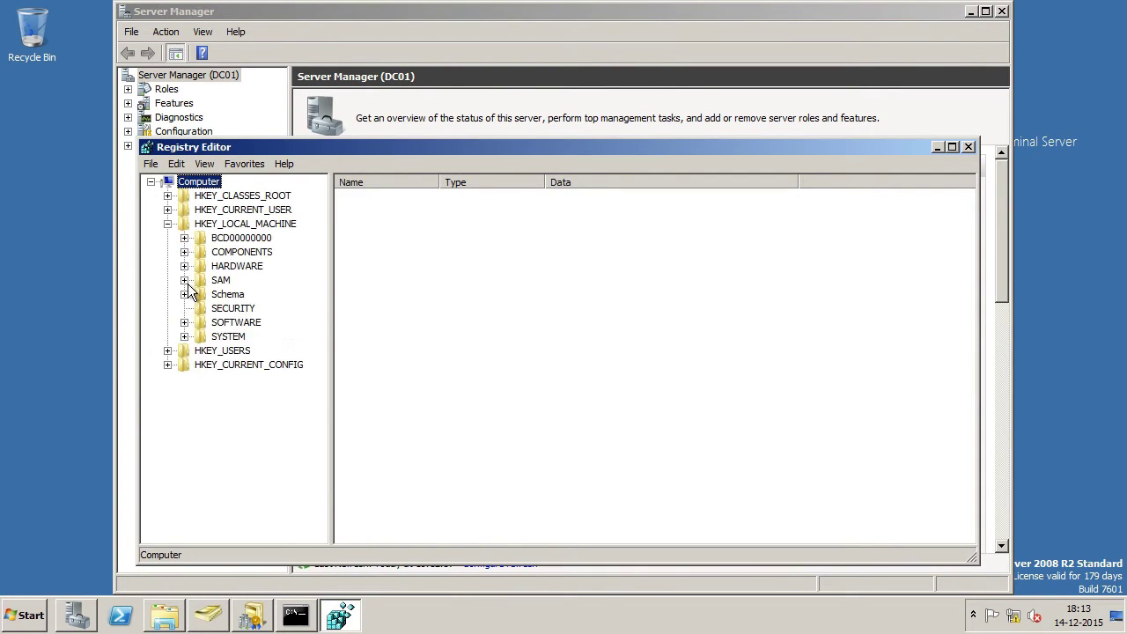
{"action": "left_click", "coordinate": [184, 337]}
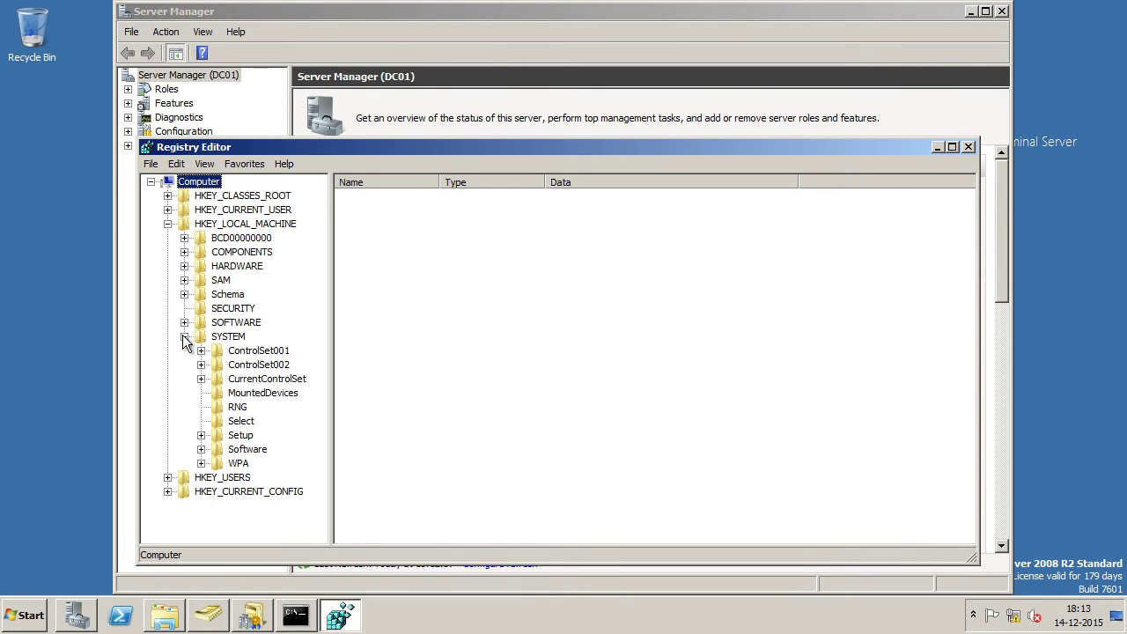
{"action": "left_click", "coordinate": [201, 378]}
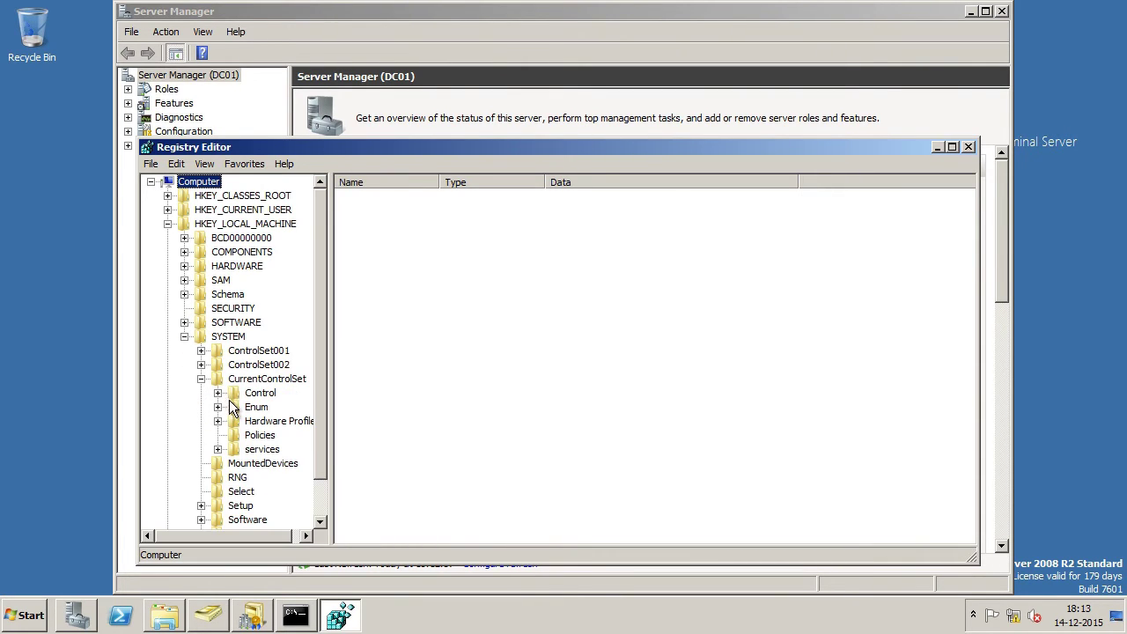
{"action": "left_click", "coordinate": [217, 449]}
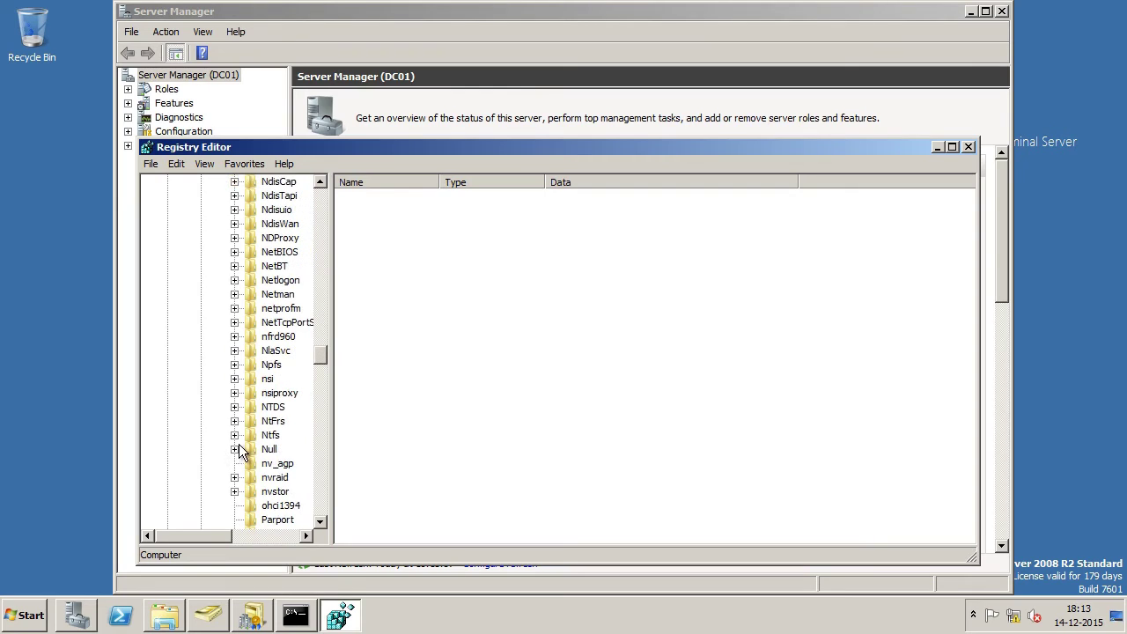
{"action": "left_click", "coordinate": [234, 407]}
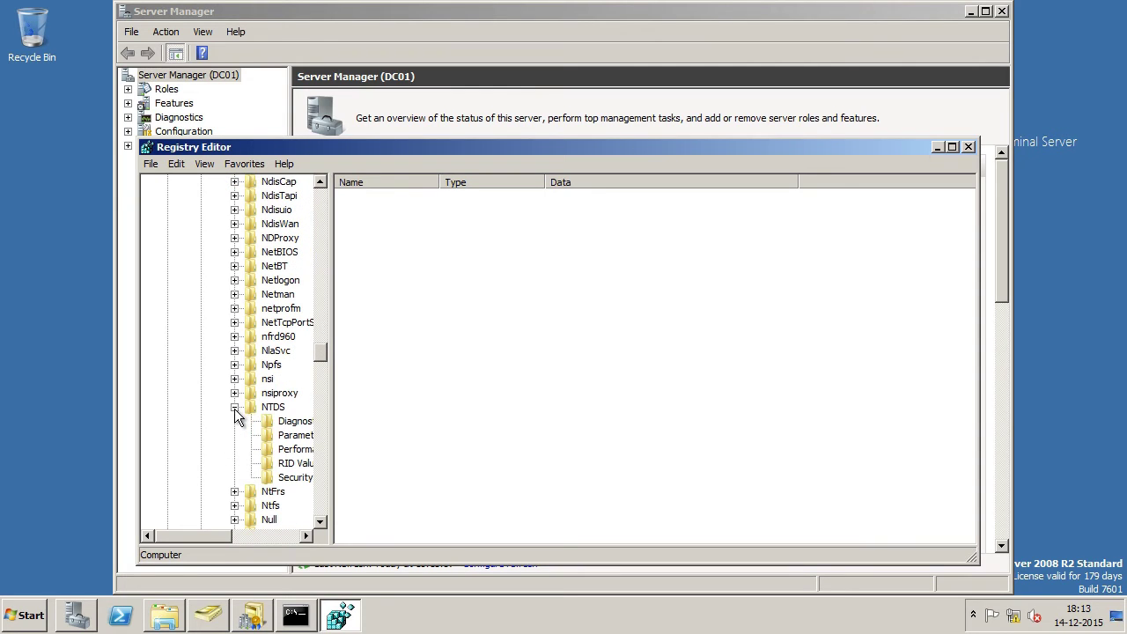
{"action": "left_click", "coordinate": [307, 440]}
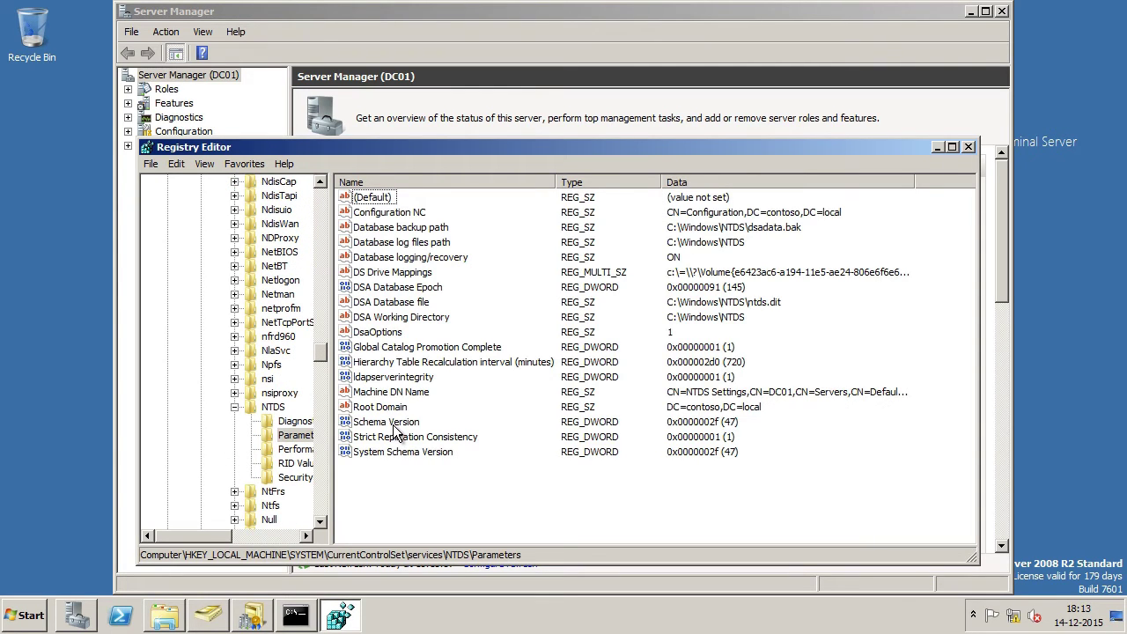
Step: Read Schema Version as decimal 47 and record 'Schema Version - 47' in the Notepad notes
{"action": "left_click", "coordinate": [393, 423]}
{"action": "double_click", "coordinate": [392, 424]}
{"action": "left_click", "coordinate": [363, 318]}
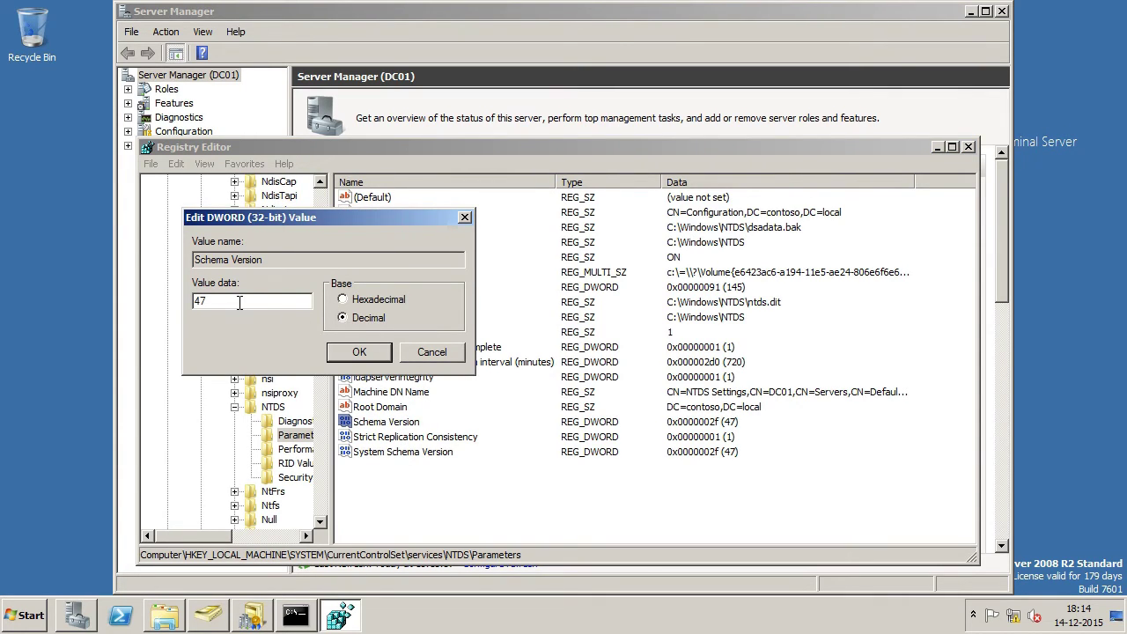
{"action": "left_click_drag", "start_coordinate": [239, 302], "coordinate": [178, 303]}
{"action": "key", "text": "alt+Tab"}
{"action": "type", "text": "Schema Version - "}
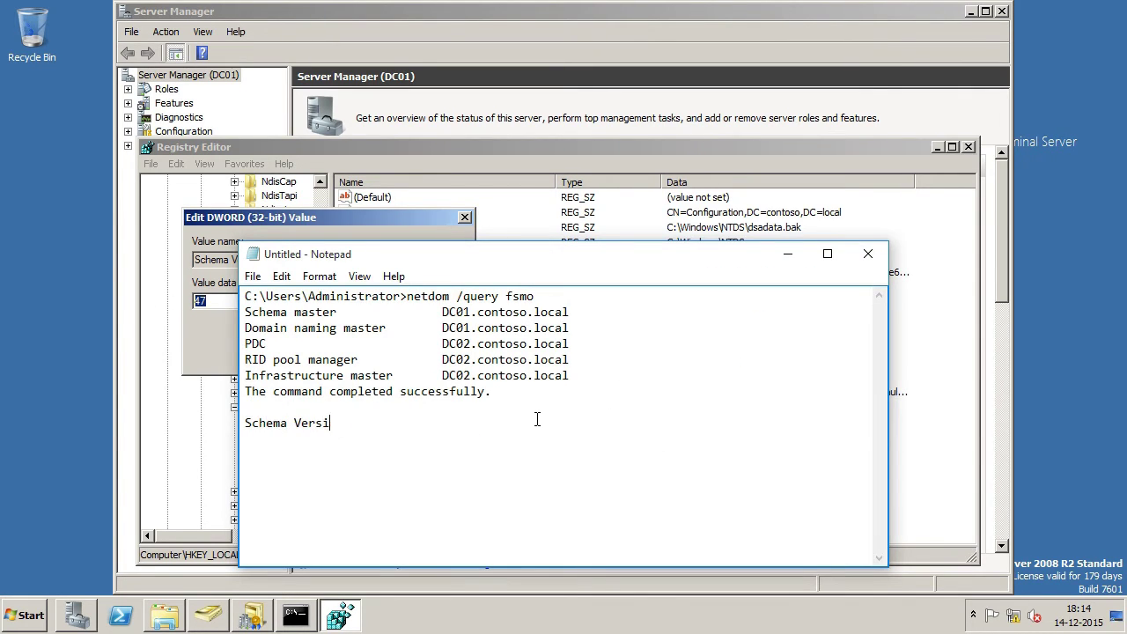
{"action": "type", "text": "47 (B"}
{"action": "type", "text": "PREP"}
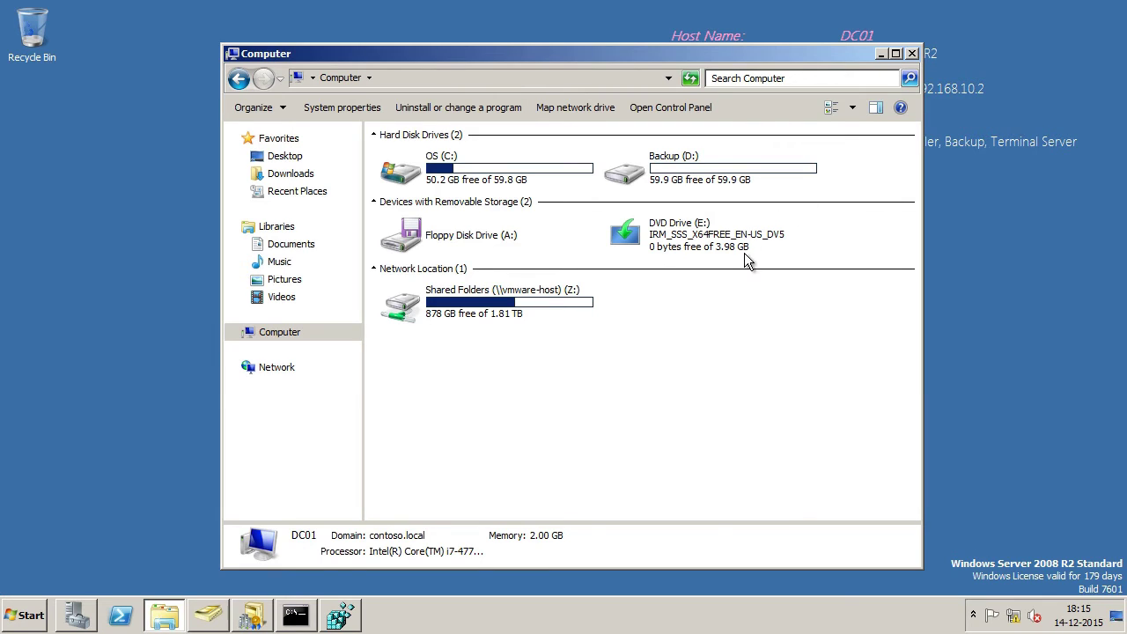
Step: Change into the DVD's support folder and list its contents
{"action": "left_click", "coordinate": [725, 238]}
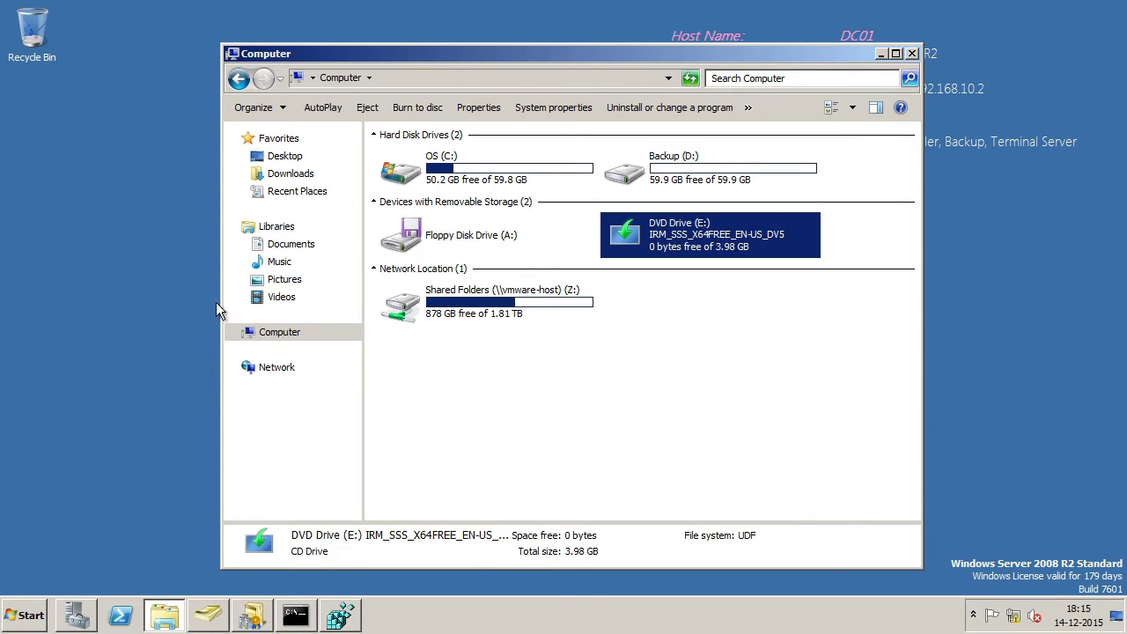
{"action": "left_click", "coordinate": [296, 616]}
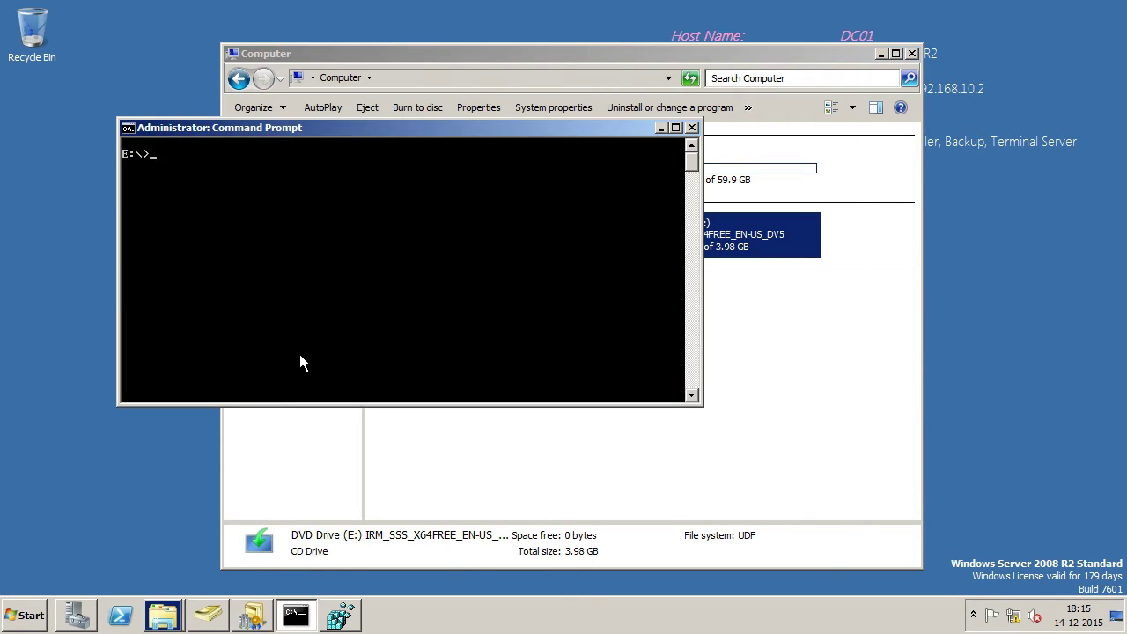
{"action": "type", "text": "cd supo"}
{"action": "key", "text": "BackSpace"}
{"action": "type", "text": "port"}
{"action": "key", "text": "Return"}
{"action": "type", "text": "dir"}
{"action": "key", "text": "Return"}
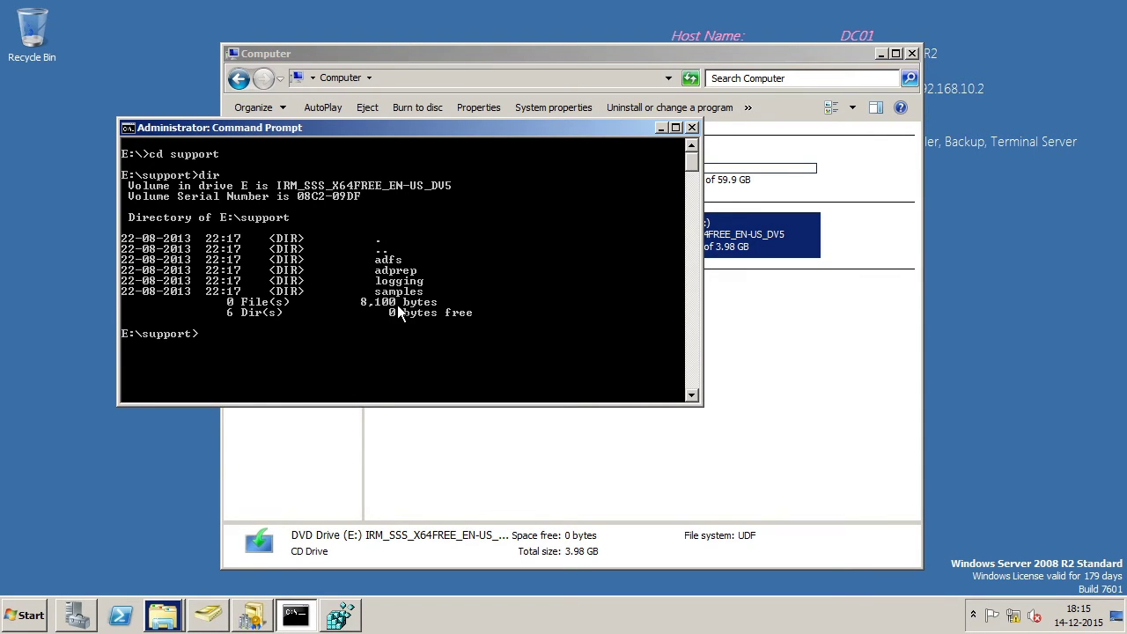
Step: Move into adprep and review its 70-file listing, including adprep.exe and the .ldf files
{"action": "type", "text": "cd adprep"}
{"action": "key", "text": "Return"}
{"action": "type", "text": "dir"}
{"action": "key", "text": "Return"}
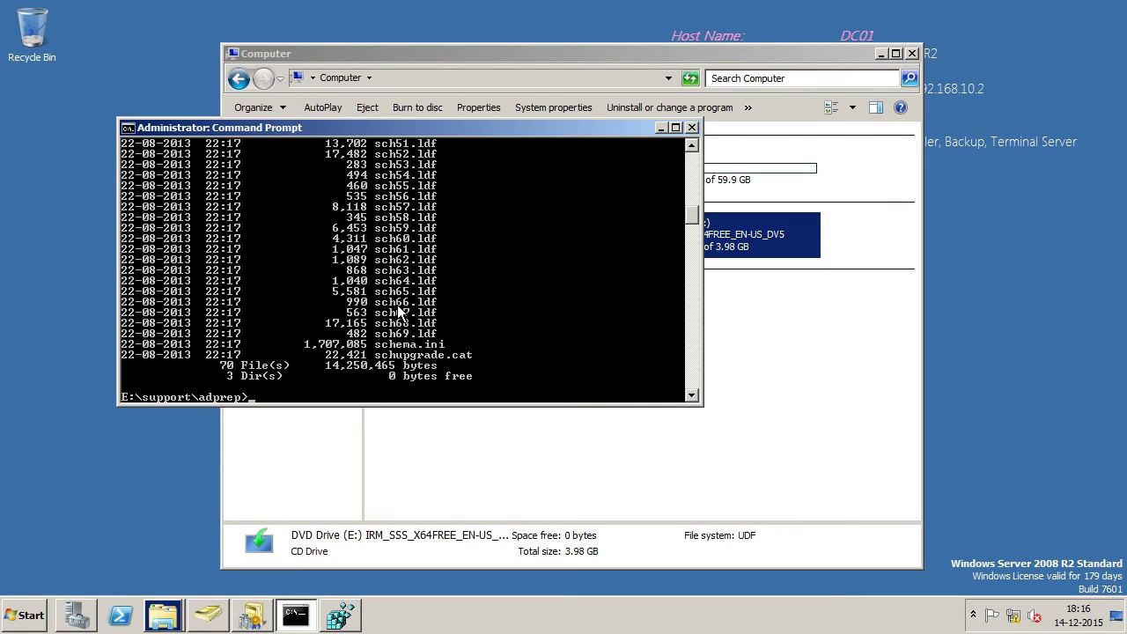
{"action": "scroll", "coordinate": [401, 317], "scroll_direction": "up", "scroll_amount": 15}
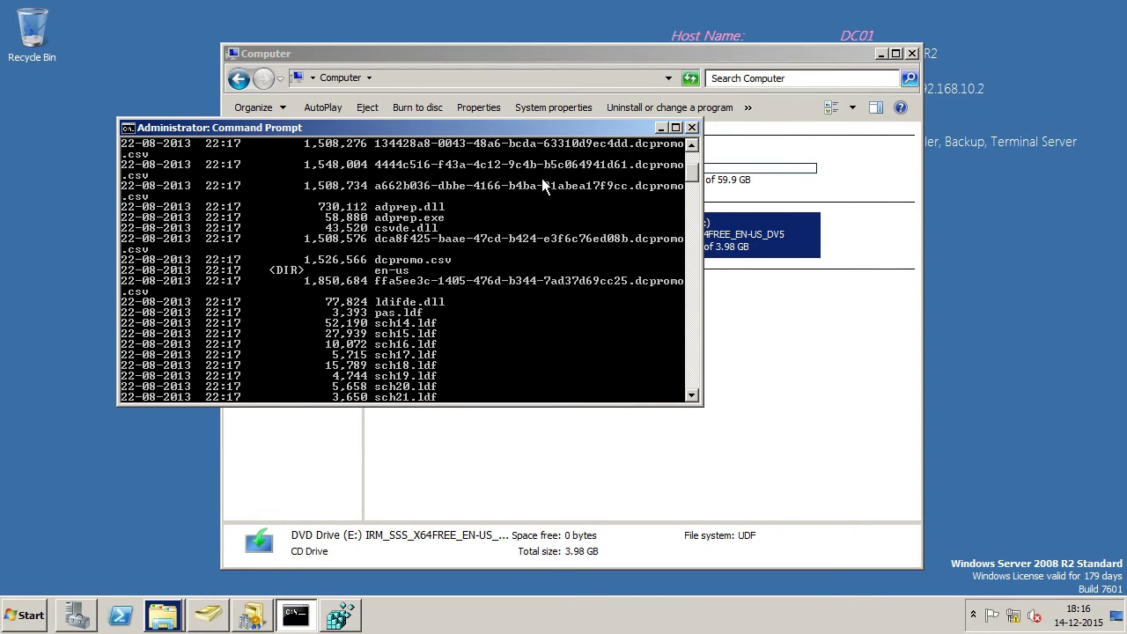
{"action": "scroll", "coordinate": [467, 301], "scroll_direction": "down", "scroll_amount": 15}
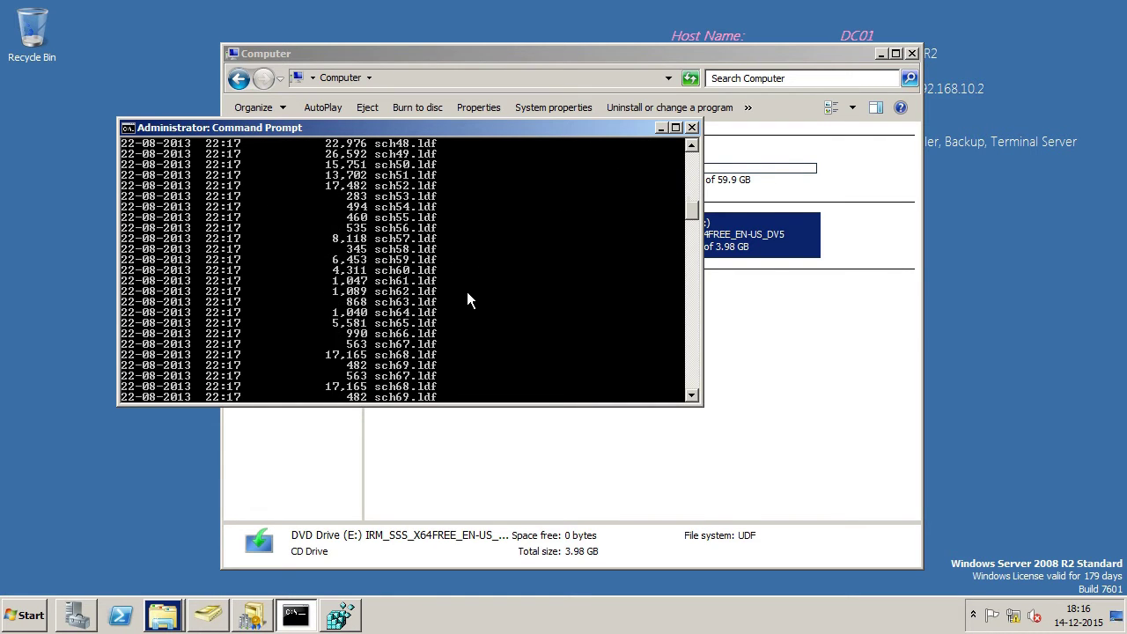
{"action": "scroll", "coordinate": [468, 294], "scroll_direction": "down", "scroll_amount": 5}
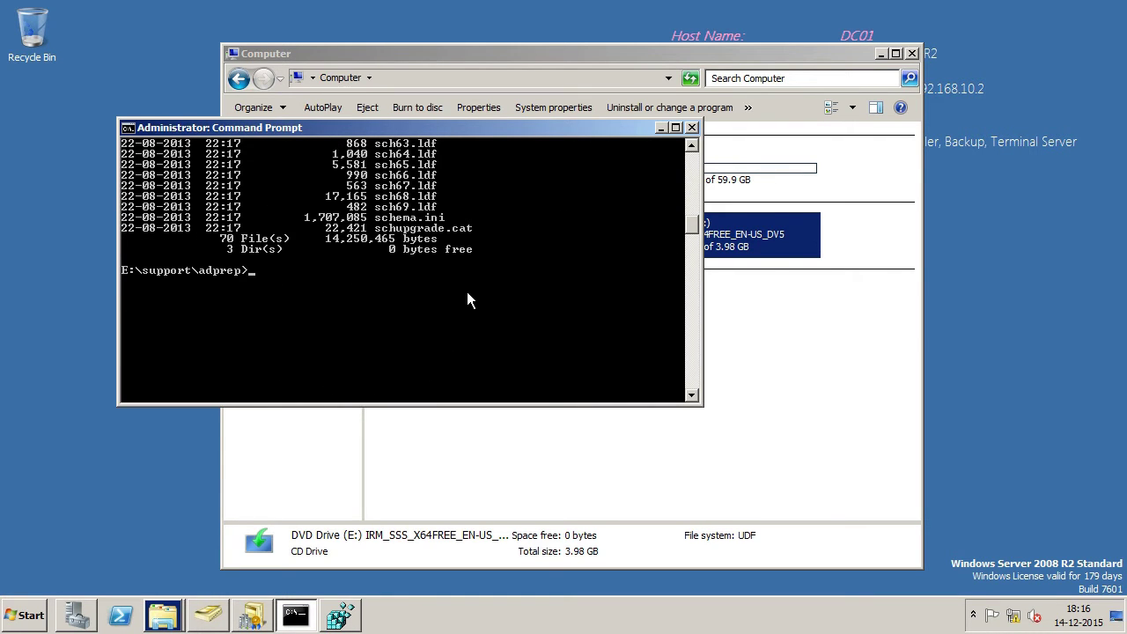
Step: Run adprep /forestprep and confirm with C to upgrade the schema from version 47 to 69
{"action": "type", "text": "dprep /forestprep"}
{"action": "key", "text": "Return"}
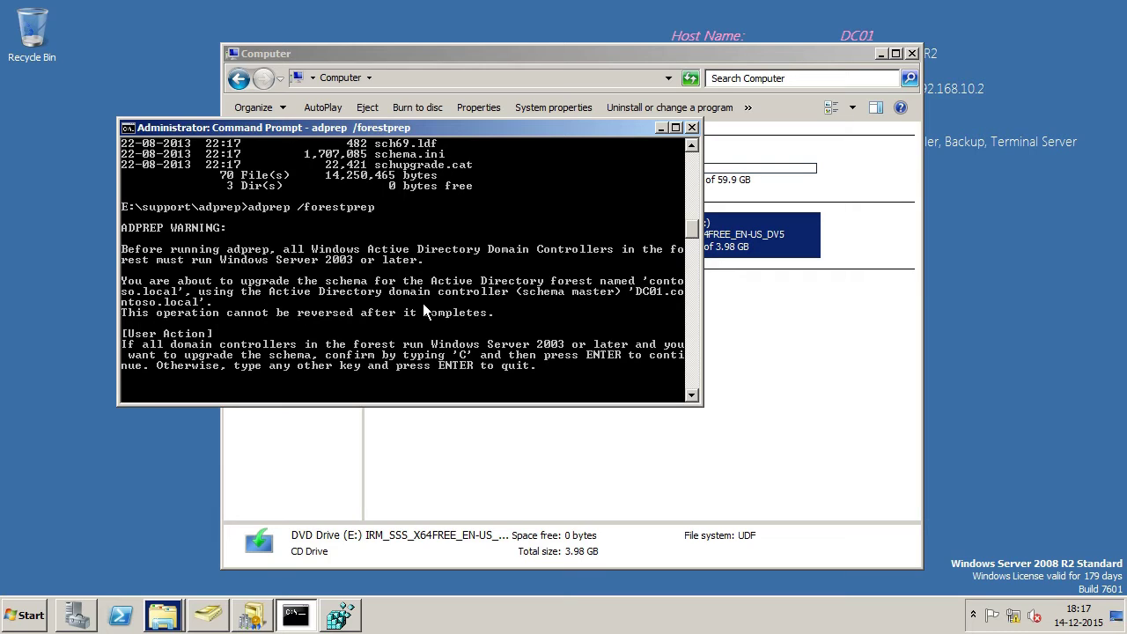
{"action": "type", "text": "c"}
{"action": "key", "text": "Return"}
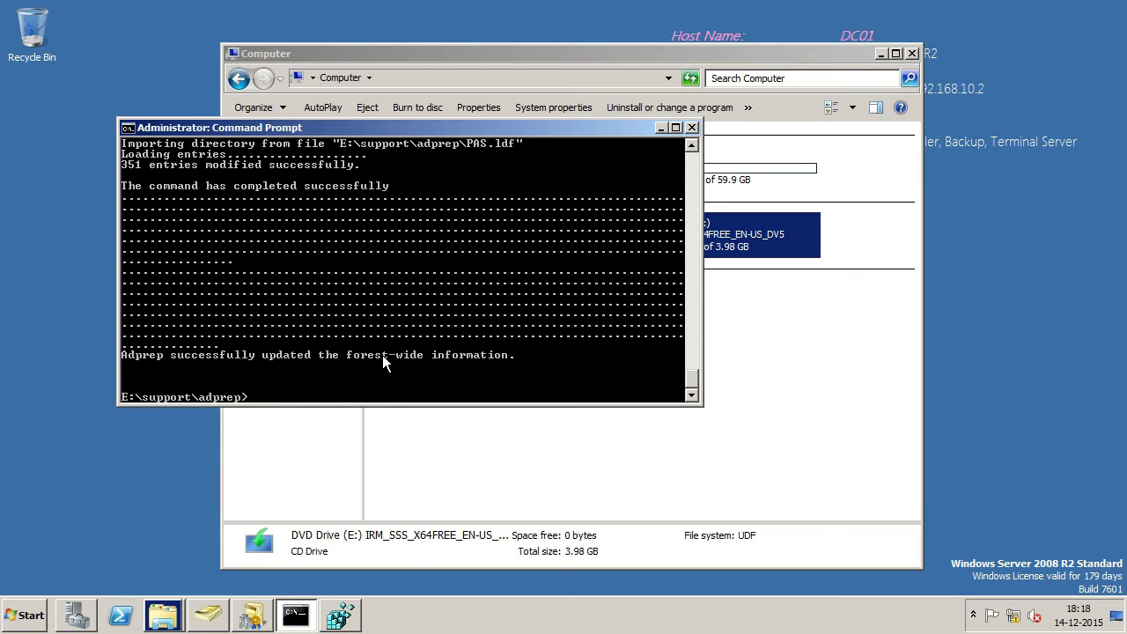
Step: In Registry Editor, open the NTDS Parameters Schema Version value to verify it reads 69
{"action": "left_click", "coordinate": [339, 615]}
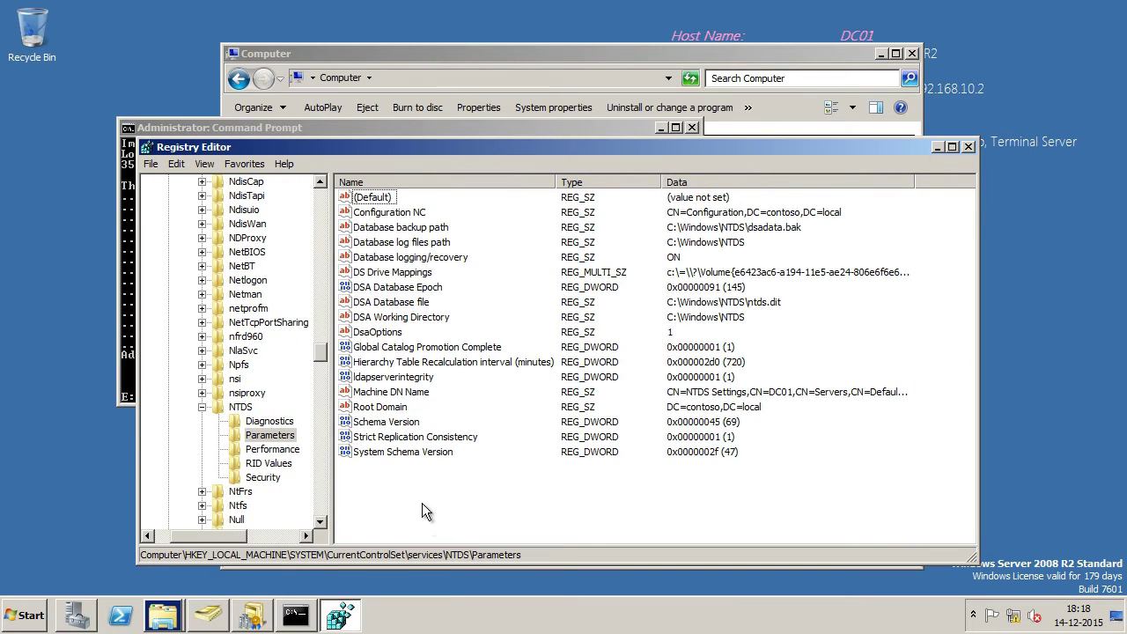
{"action": "double_click", "coordinate": [414, 421]}
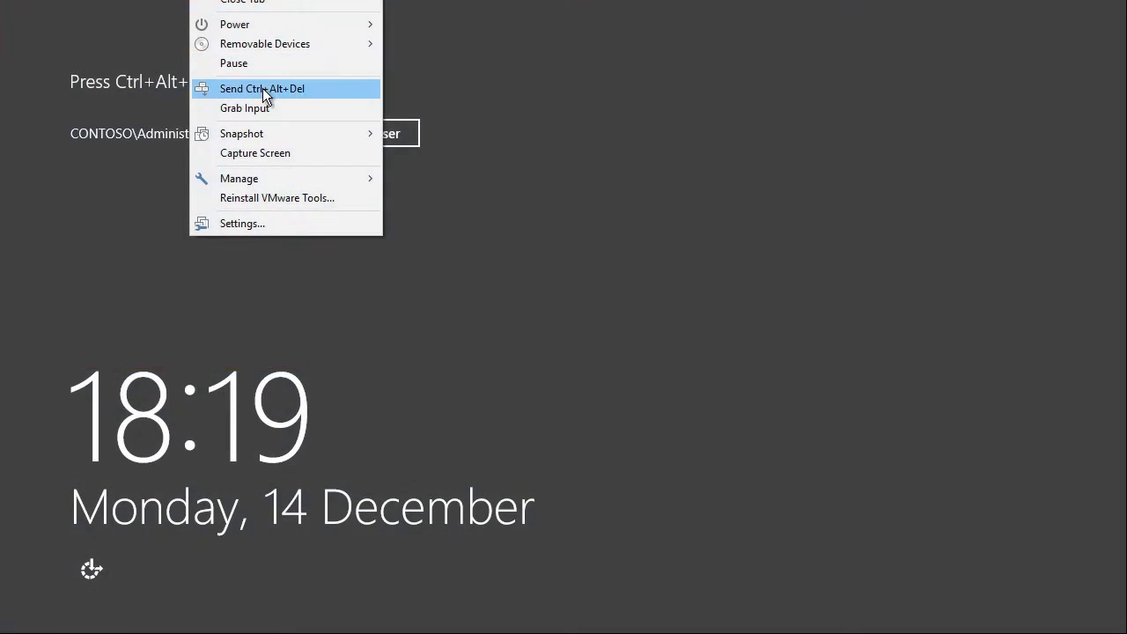
Step: Sign in to DC03 with the administrator password
{"action": "left_click", "coordinate": [264, 88]}
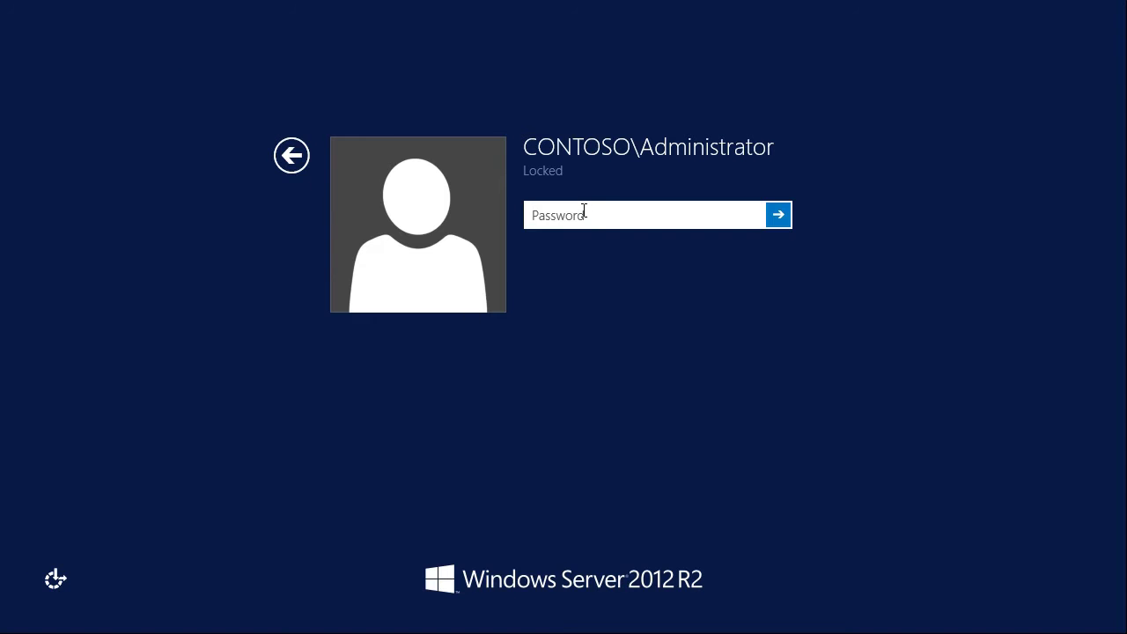
{"action": "type", "text": "••••"}
{"action": "key", "text": "BackSpace"}
{"action": "key", "text": "BackSpace"}
{"action": "key", "text": "BackSpace"}
{"action": "key", "text": "BackSpace"}
{"action": "type", "text": "•••••••••"}
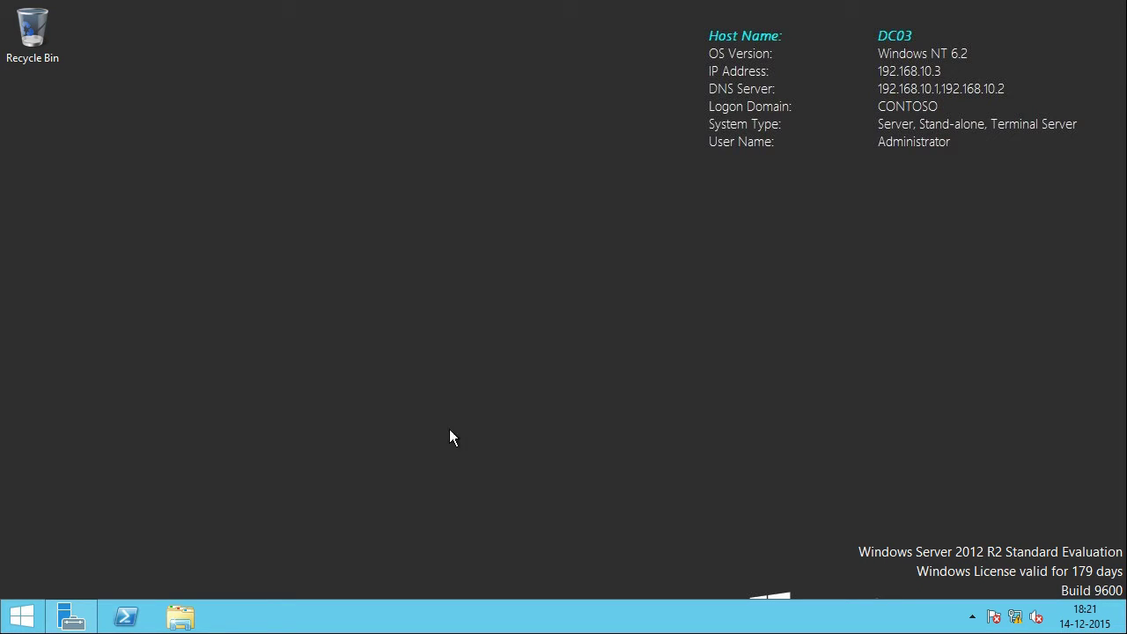
Step: Start a role-based Add Roles and Features installation in Server Manager targeting DC03
{"action": "left_click", "coordinate": [72, 615]}
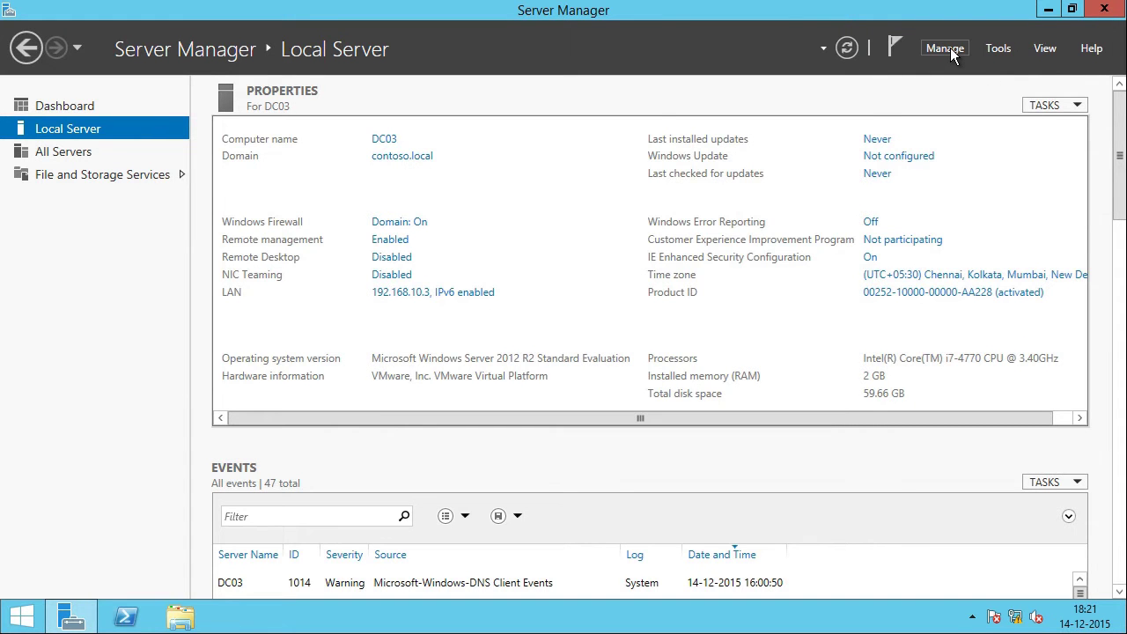
{"action": "left_click", "coordinate": [949, 51]}
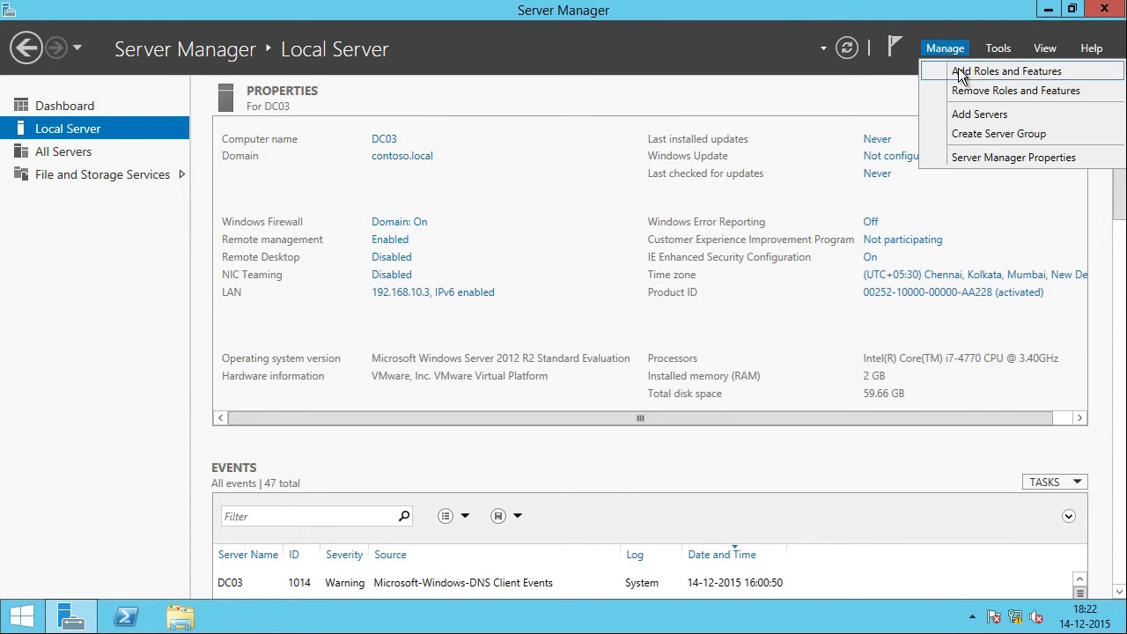
{"action": "left_click", "coordinate": [1022, 72]}
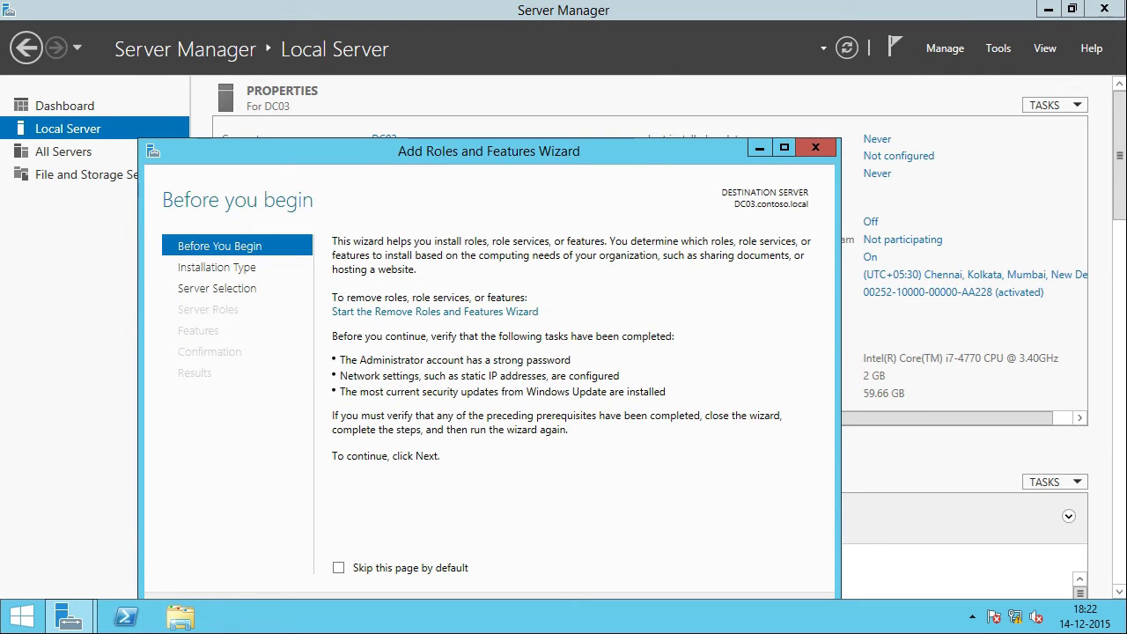
{"action": "left_click", "coordinate": [627, 531]}
{"action": "left_click", "coordinate": [627, 531]}
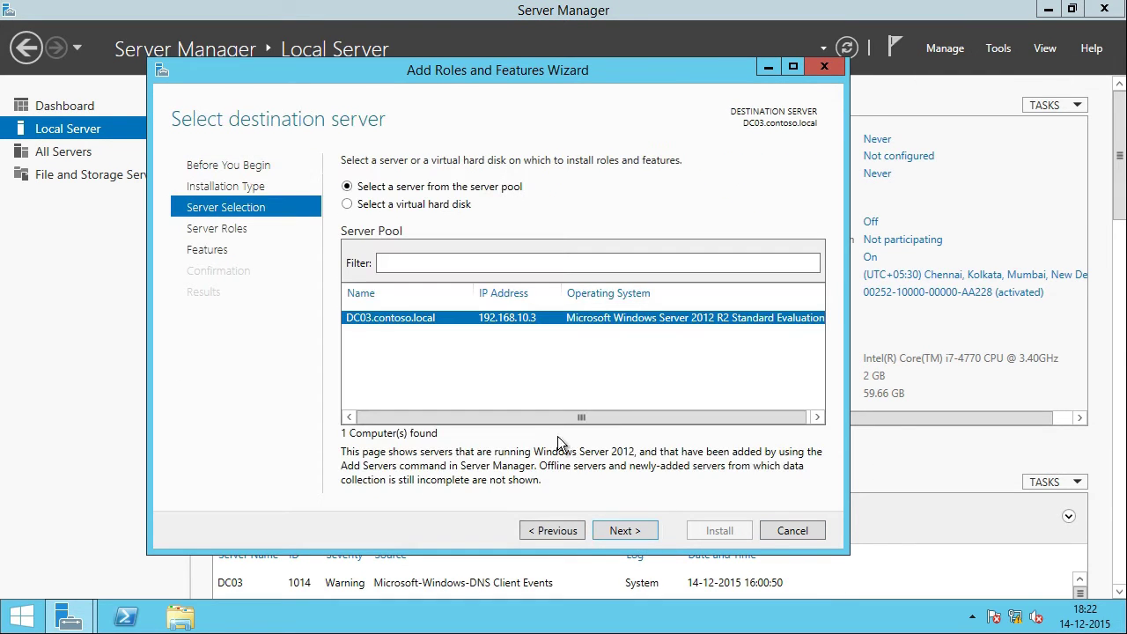
{"action": "left_click", "coordinate": [627, 531]}
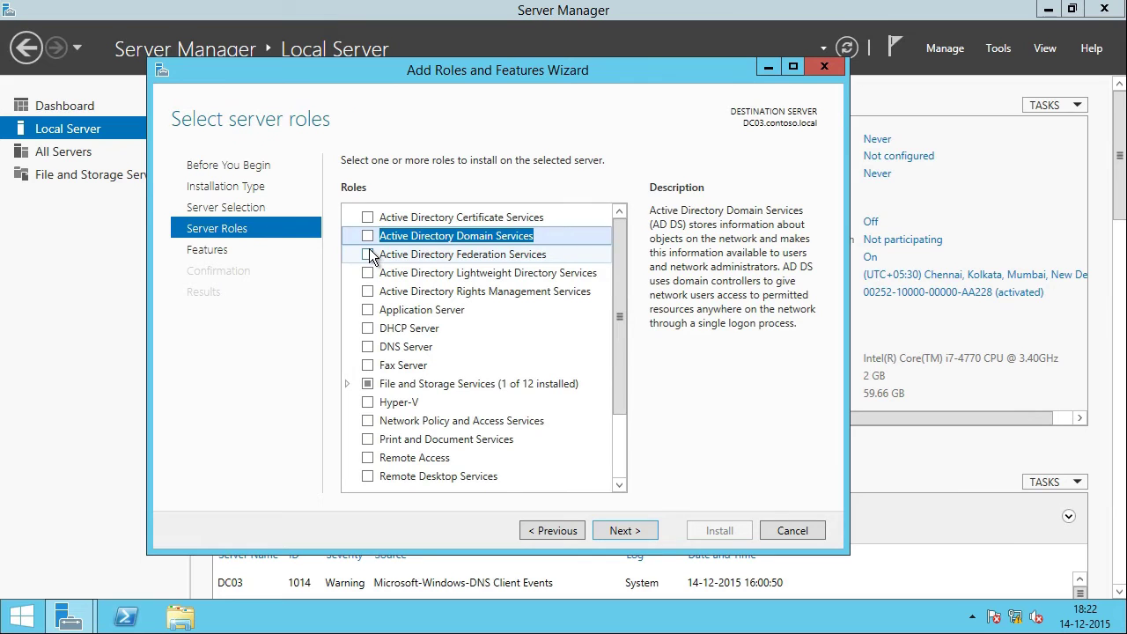
Step: Select Active Directory Domain Services with its management tools and begin installing it
{"action": "left_click", "coordinate": [364, 241]}
{"action": "left_click", "coordinate": [366, 238]}
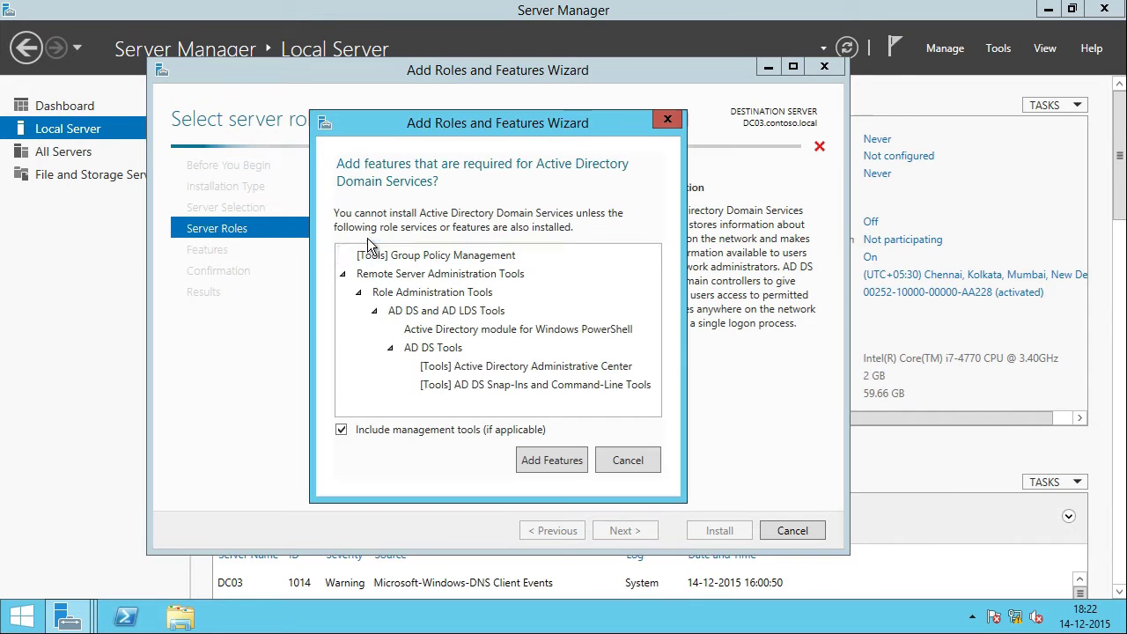
{"action": "left_click", "coordinate": [564, 462]}
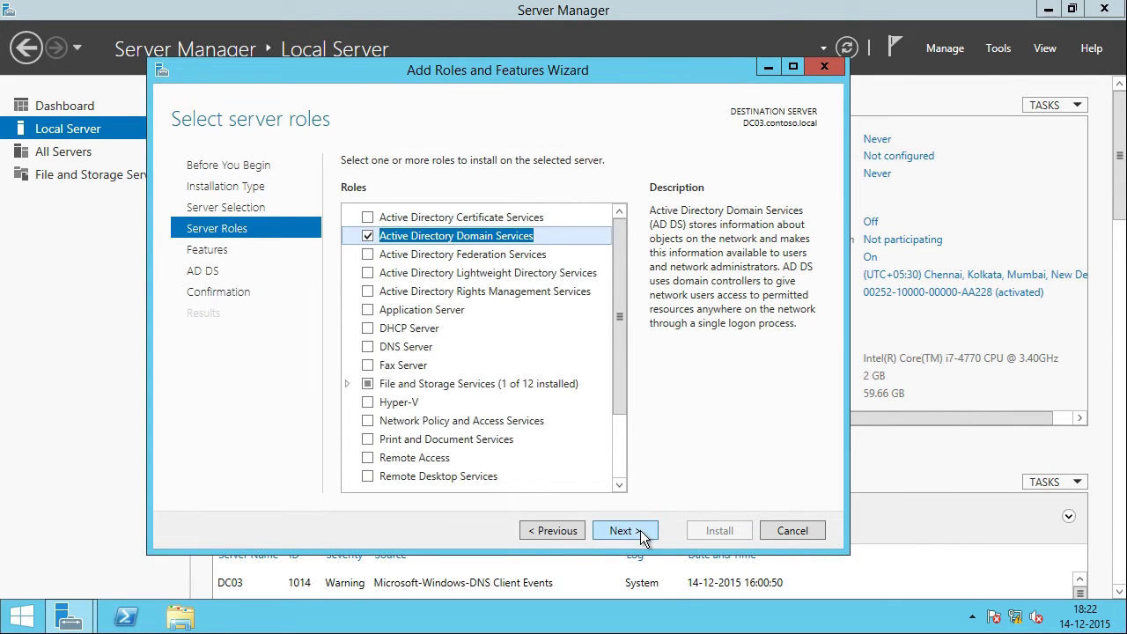
{"action": "left_click", "coordinate": [624, 531]}
{"action": "left_click", "coordinate": [625, 530]}
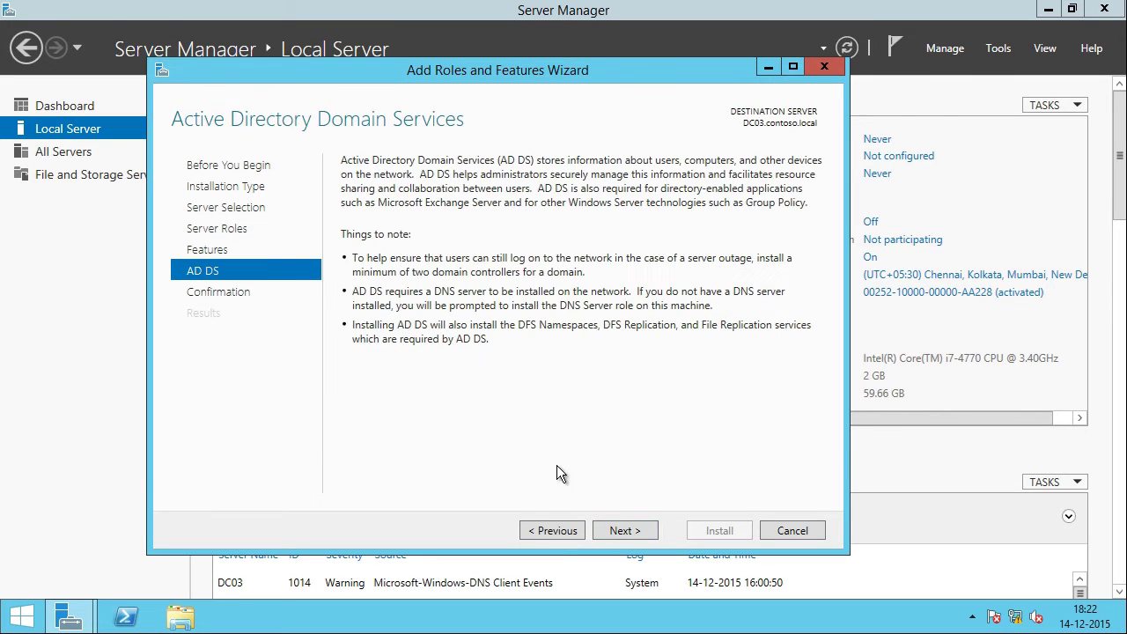
{"action": "left_click", "coordinate": [639, 537]}
{"action": "left_click", "coordinate": [719, 530]}
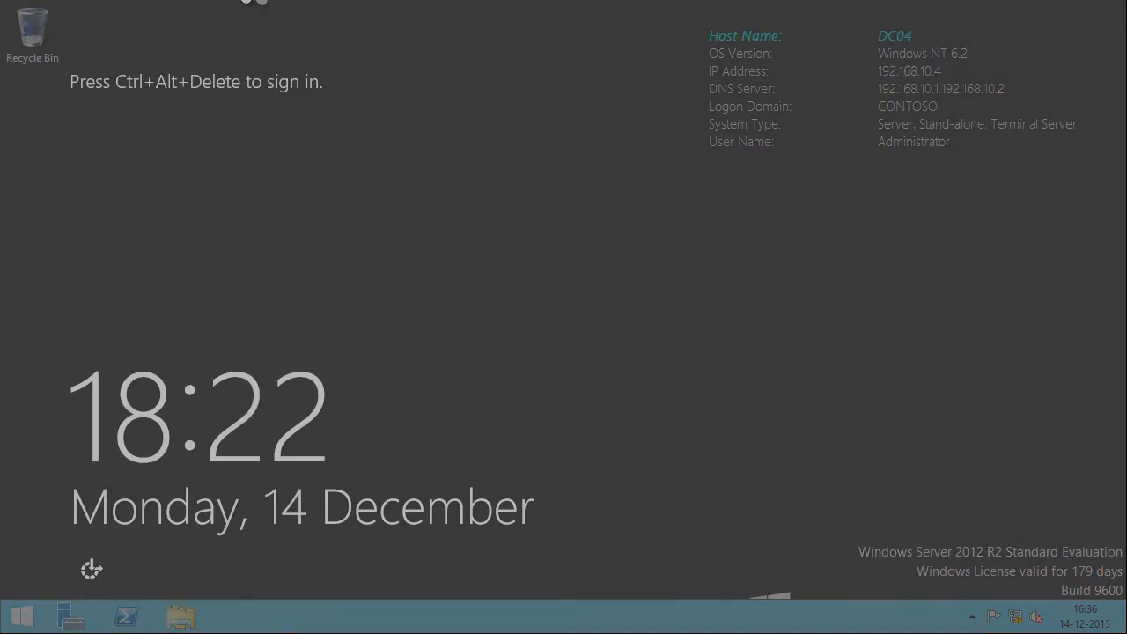
Step: Sign in to DC04 as the domain administrator
{"action": "left_click", "coordinate": [253, 3]}
{"action": "left_click", "coordinate": [299, 83]}
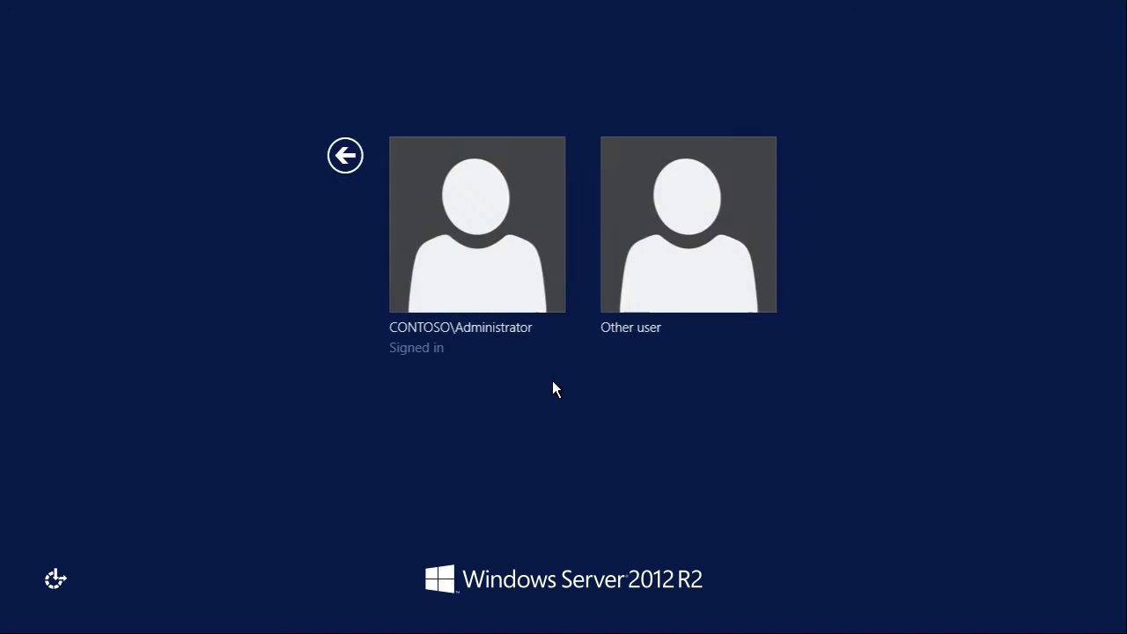
{"action": "left_click", "coordinate": [541, 254]}
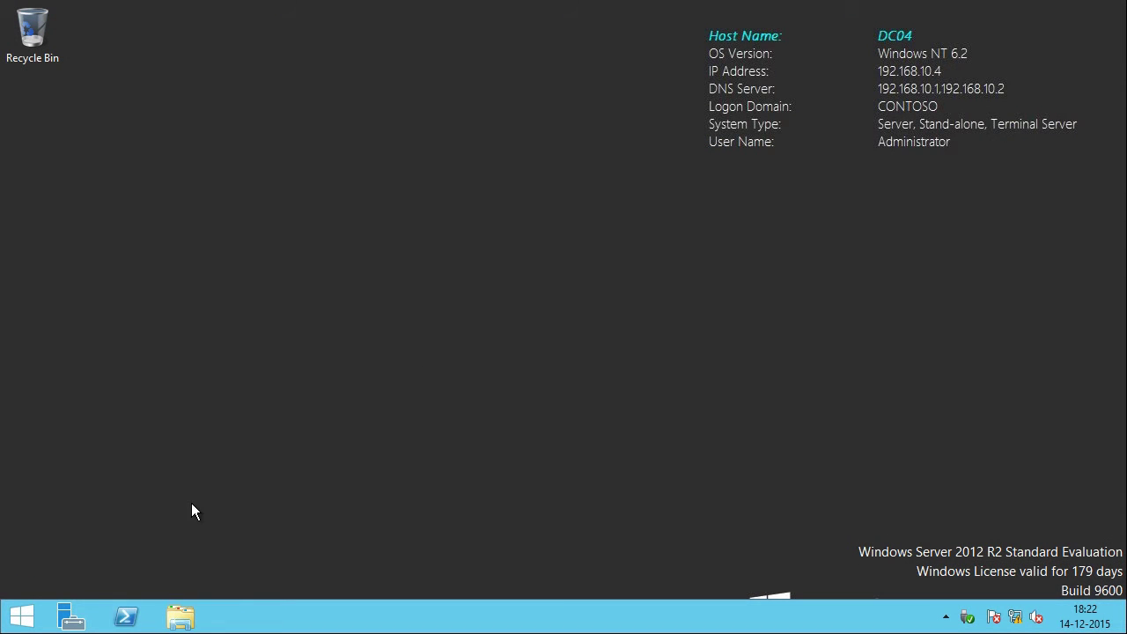
Step: On DC04, add the Active Directory Domain Services role plus management tools and install it
{"action": "left_click", "coordinate": [70, 616]}
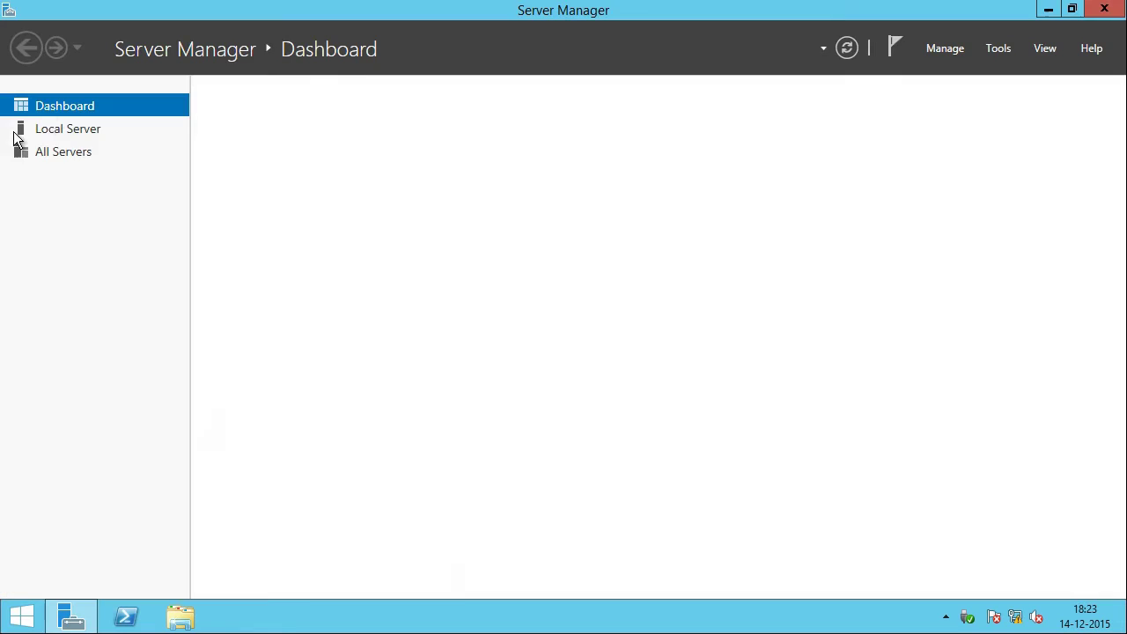
{"action": "left_click", "coordinate": [946, 53]}
{"action": "left_click", "coordinate": [955, 71]}
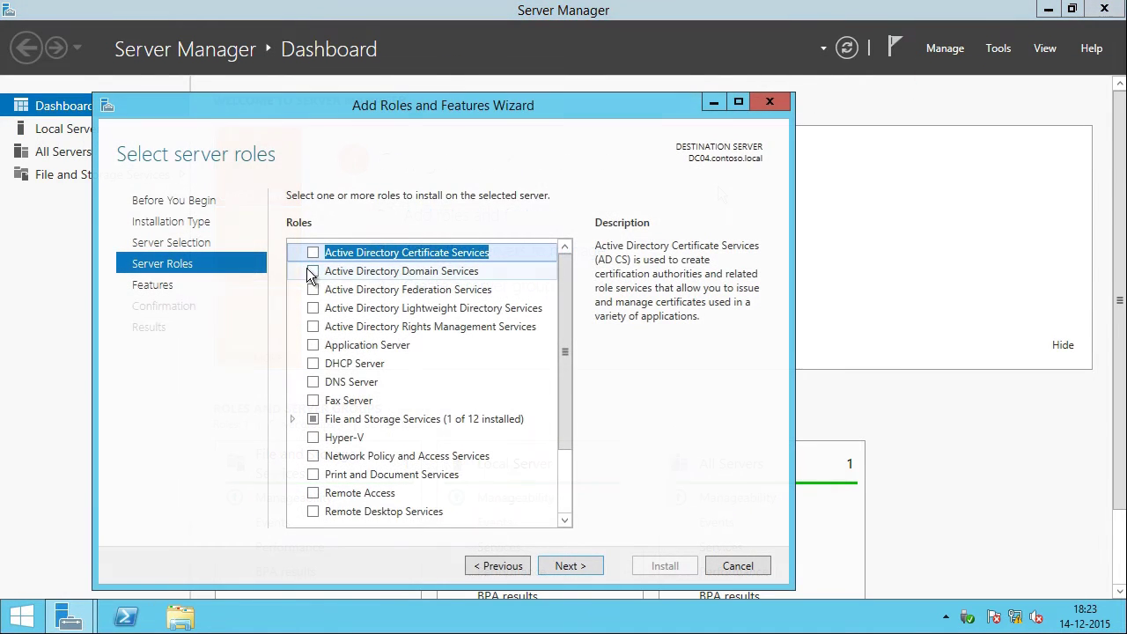
{"action": "left_click", "coordinate": [314, 270]}
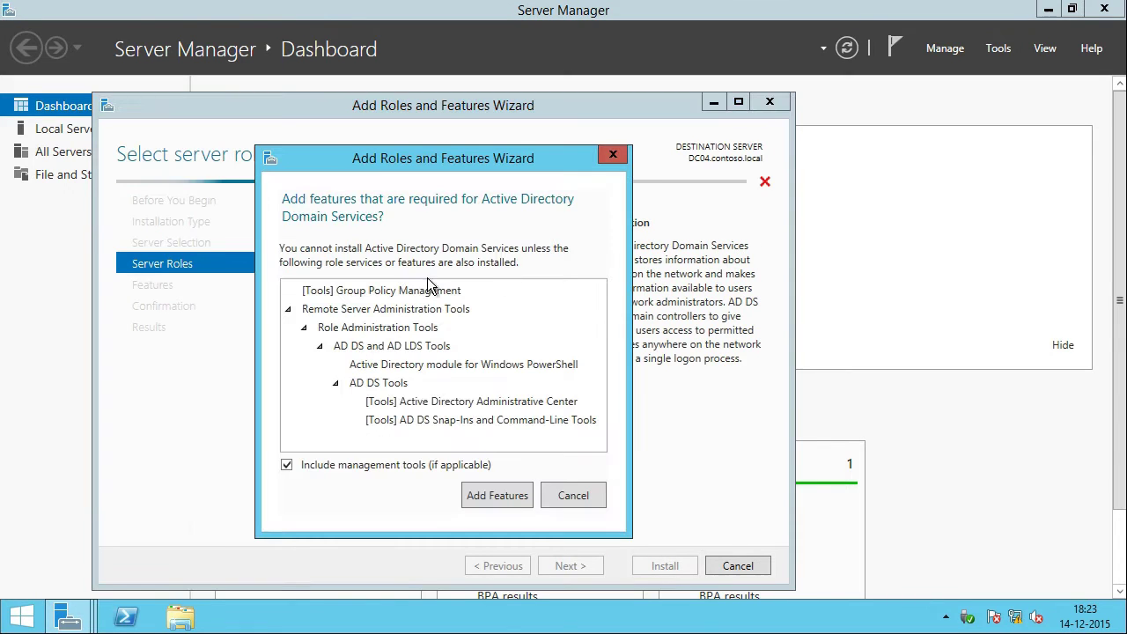
{"action": "left_click", "coordinate": [489, 495]}
{"action": "left_click", "coordinate": [569, 566]}
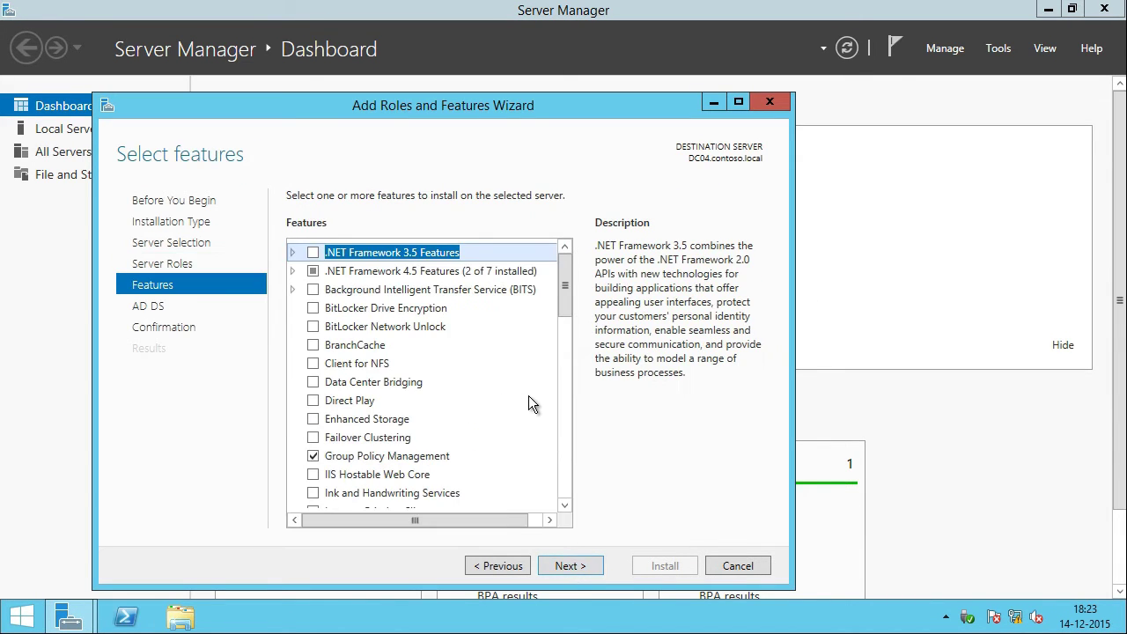
{"action": "left_click", "coordinate": [561, 567]}
{"action": "left_click", "coordinate": [570, 566]}
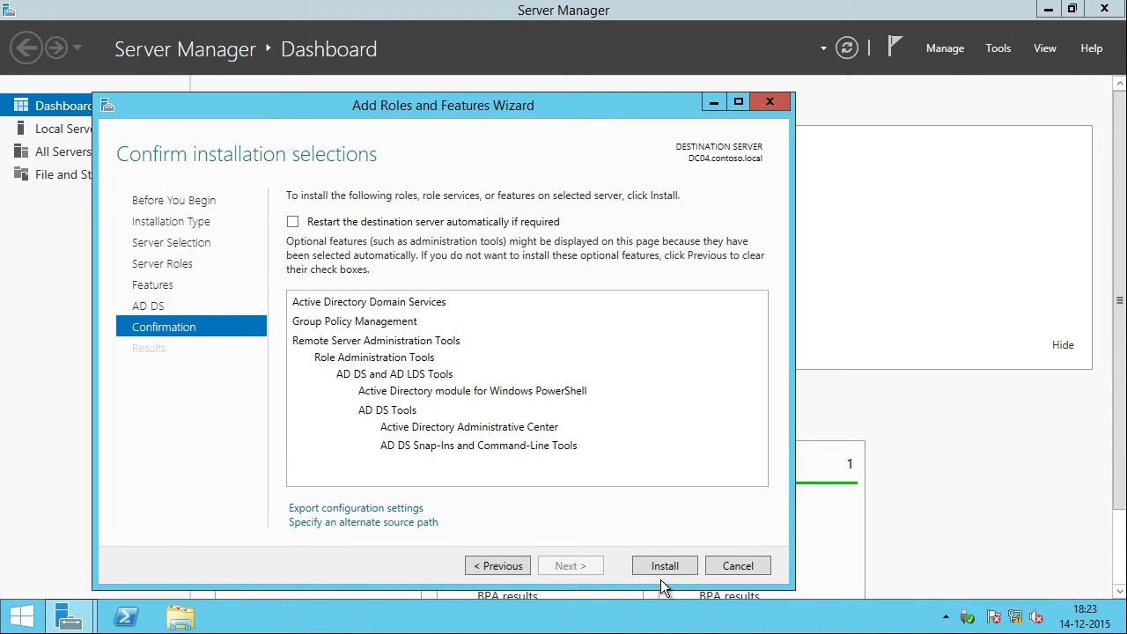
{"action": "left_click", "coordinate": [665, 565]}
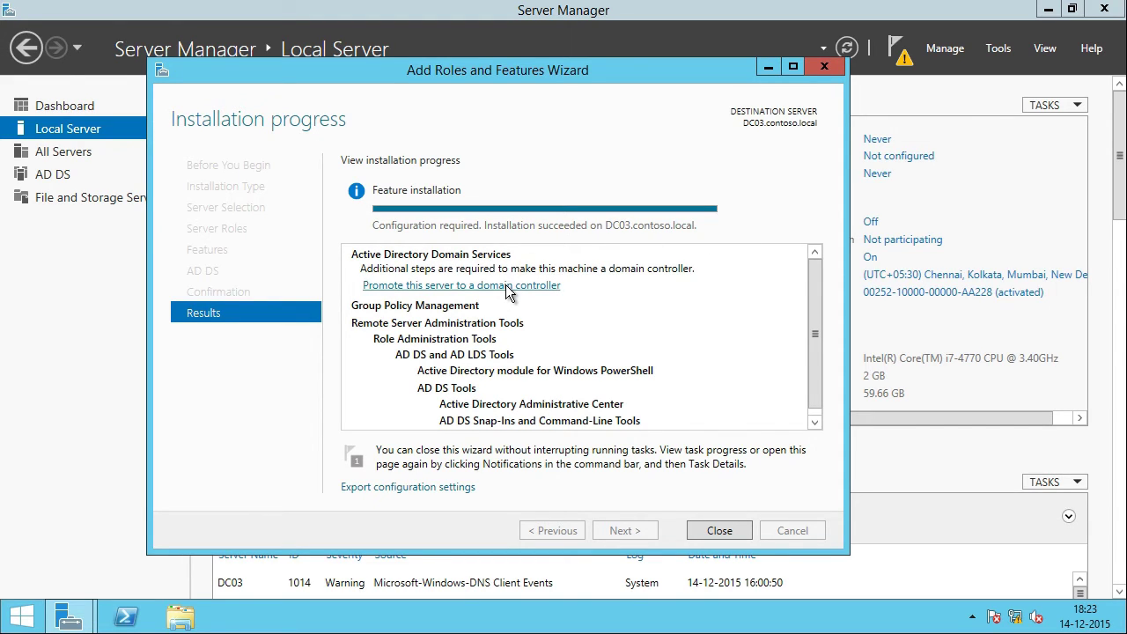
Step: Start promoting DC03, choose site CONTOSO, and enter and confirm the DSRM password
{"action": "left_click", "coordinate": [508, 286]}
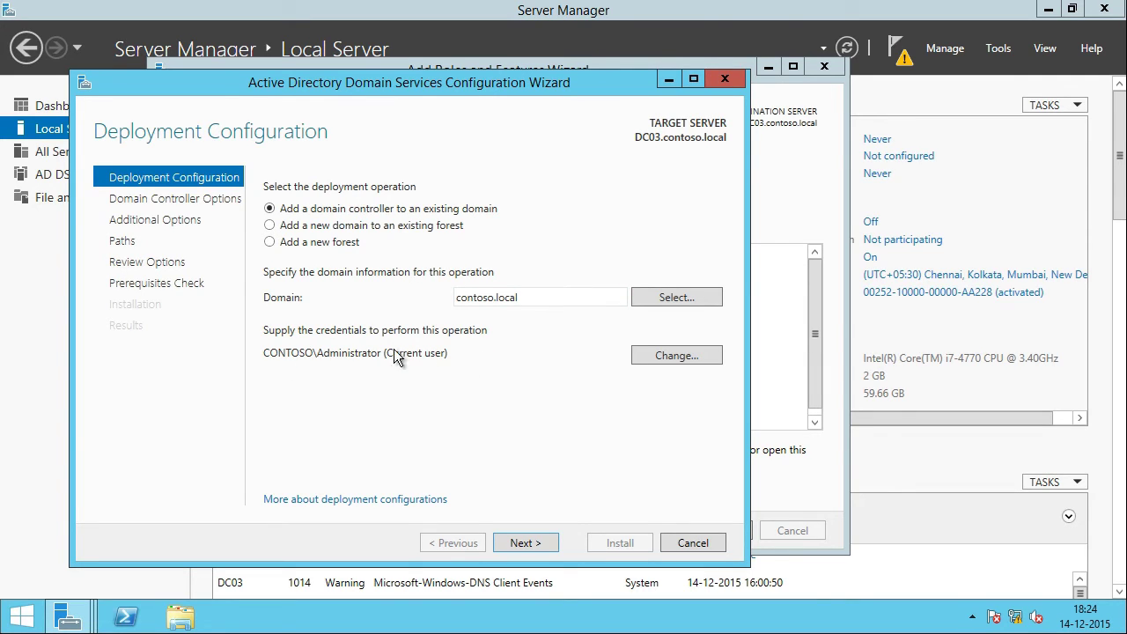
{"action": "left_click", "coordinate": [534, 545]}
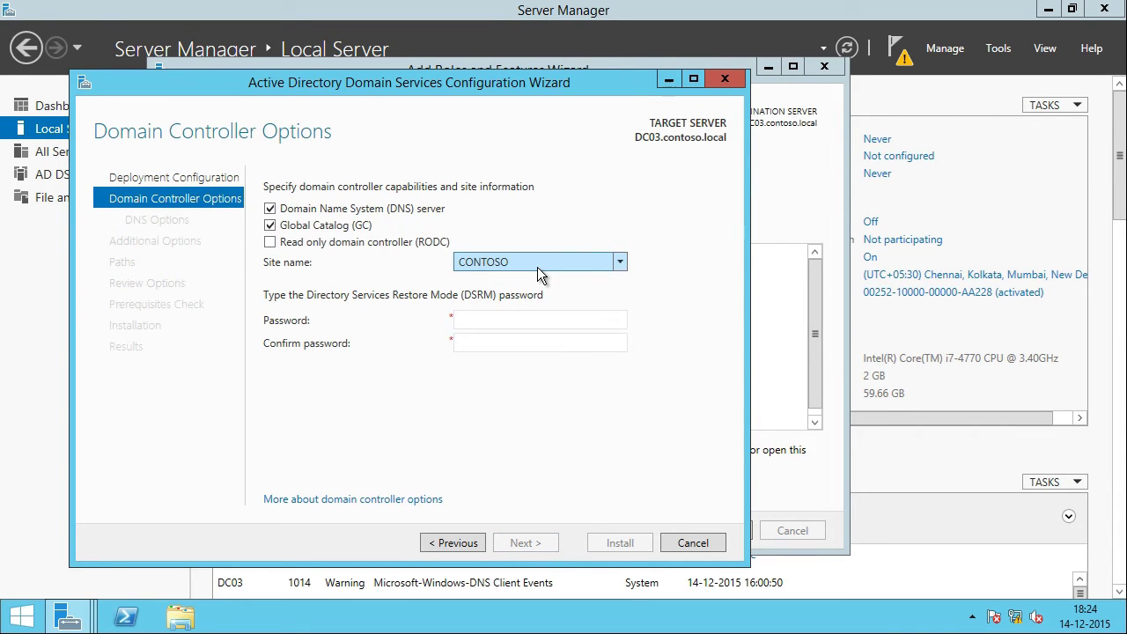
{"action": "left_click", "coordinate": [537, 266]}
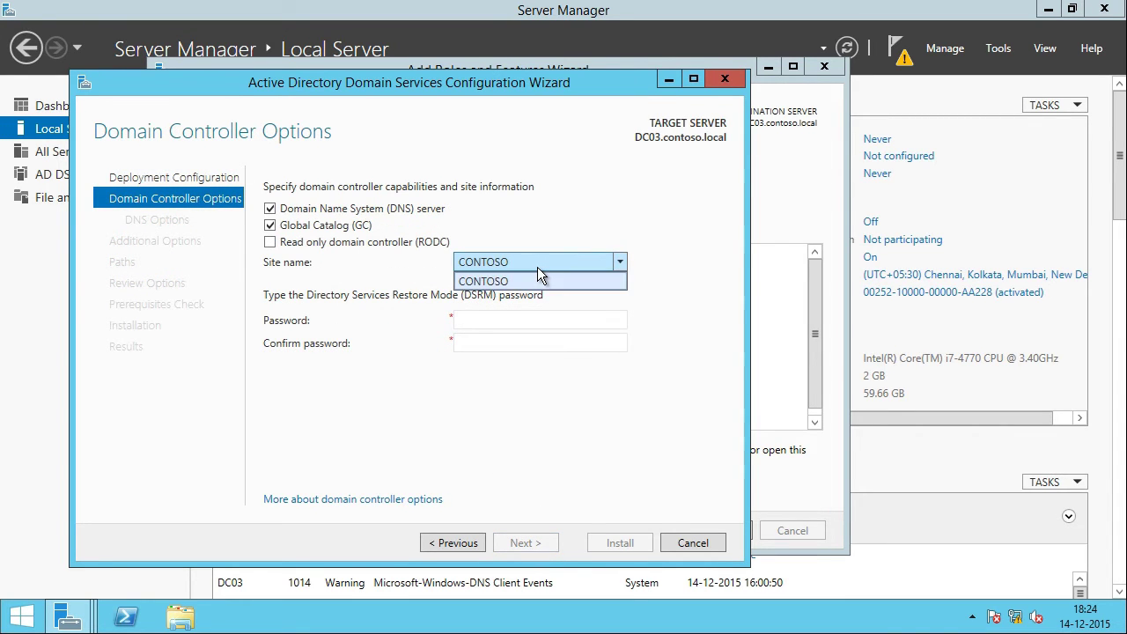
{"action": "left_click", "coordinate": [505, 319]}
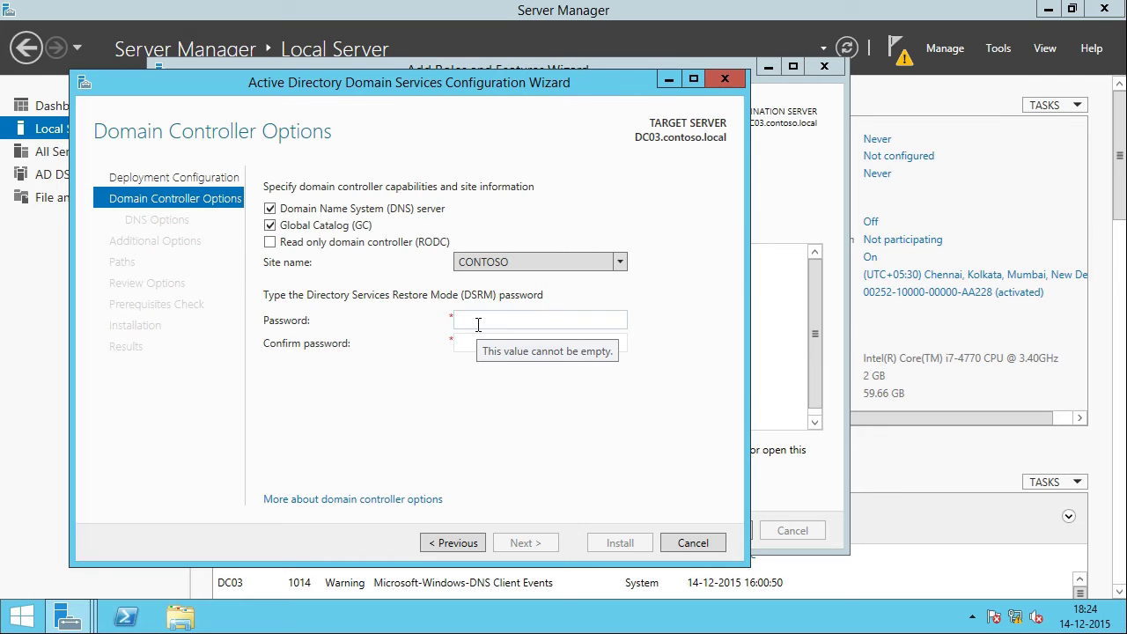
{"action": "type", "text": "P@ssw0rd1"}
{"action": "key", "text": "Tab"}
{"action": "type", "text": "P@ssw"}
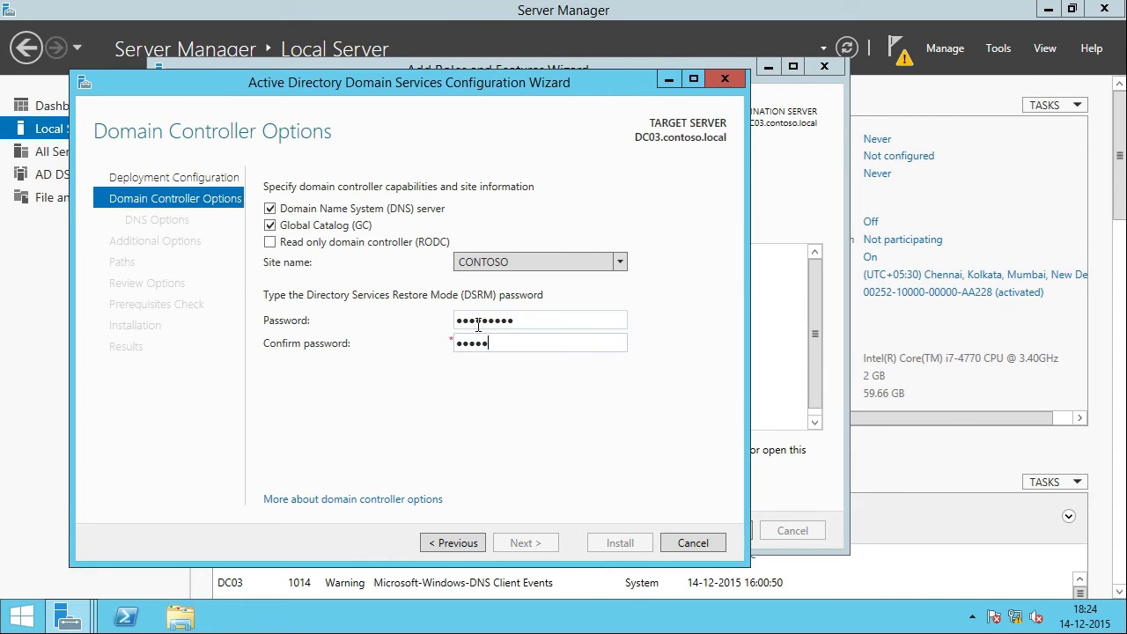
{"action": "type", "text": "0rd1"}
{"action": "key", "text": "Return"}
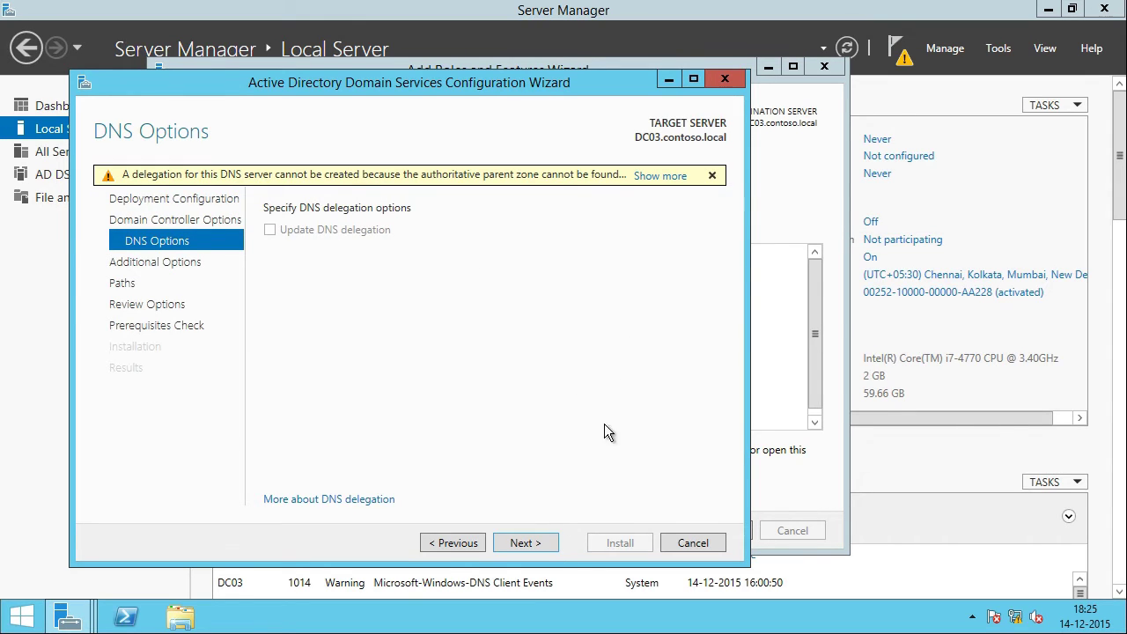
Step: Accept DC03's DNS, additional options, default paths and preparation pages
{"action": "left_click", "coordinate": [540, 544]}
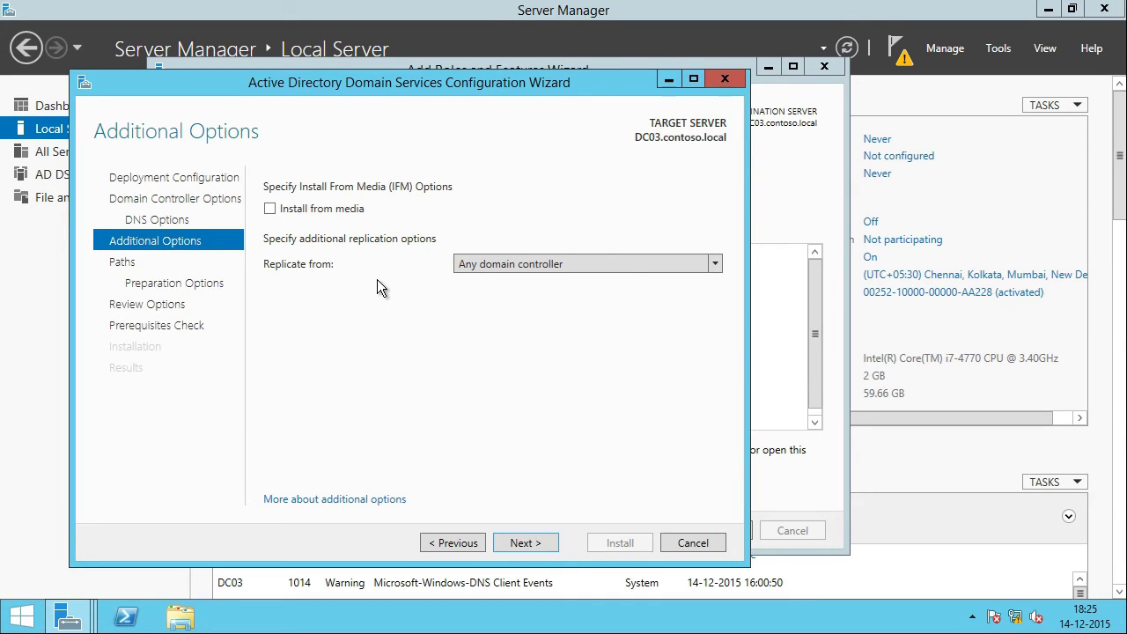
{"action": "left_click", "coordinate": [631, 266]}
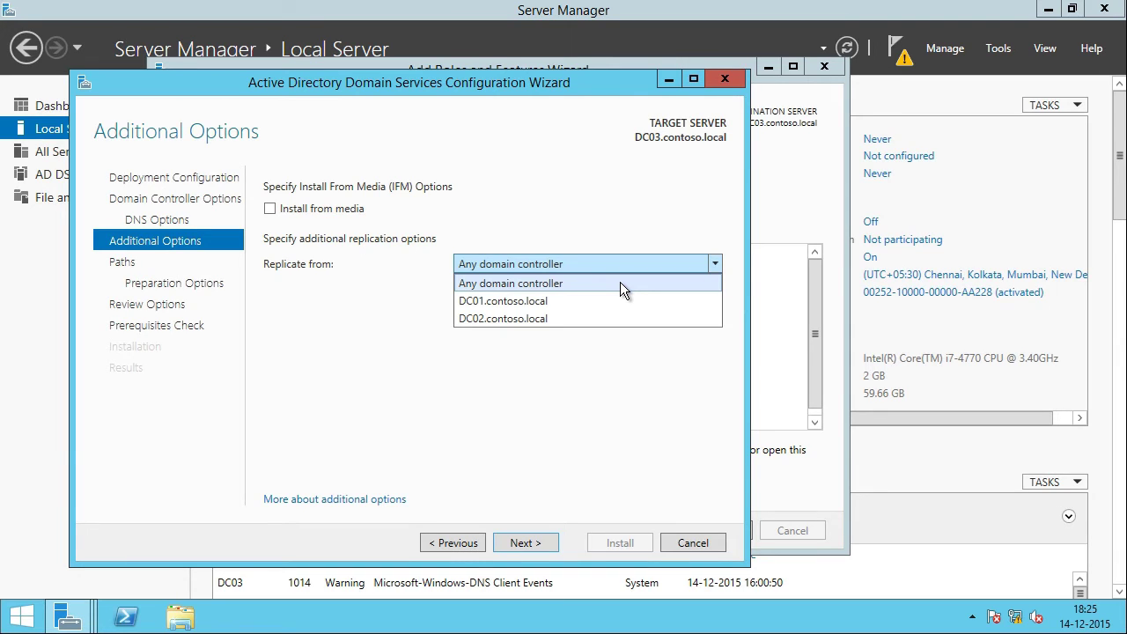
{"action": "left_click", "coordinate": [519, 541]}
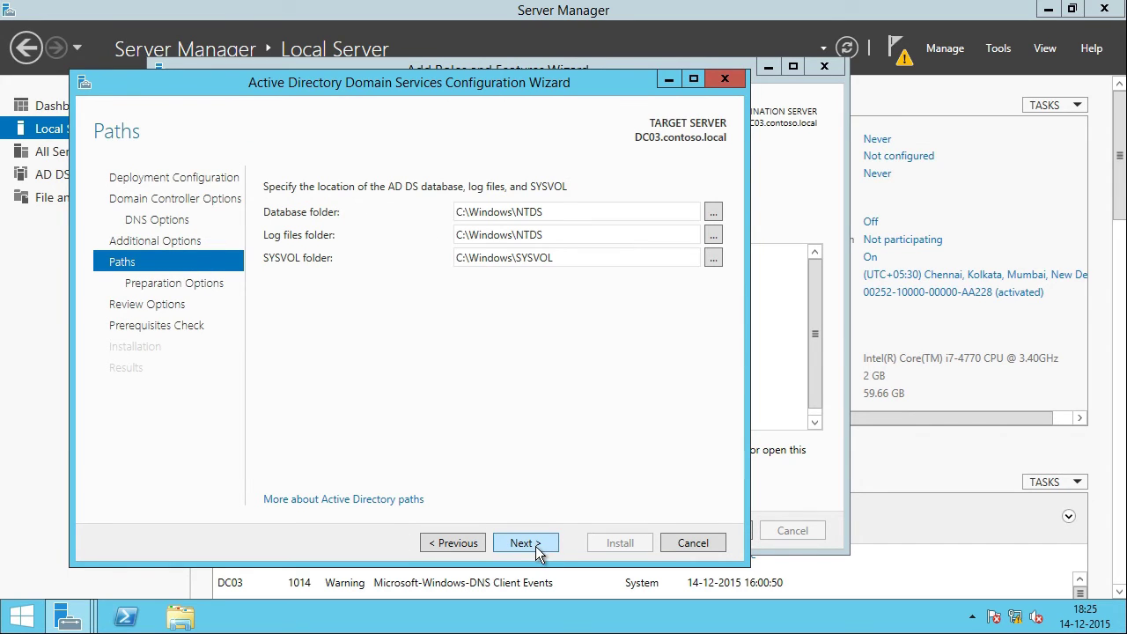
{"action": "left_click", "coordinate": [528, 543]}
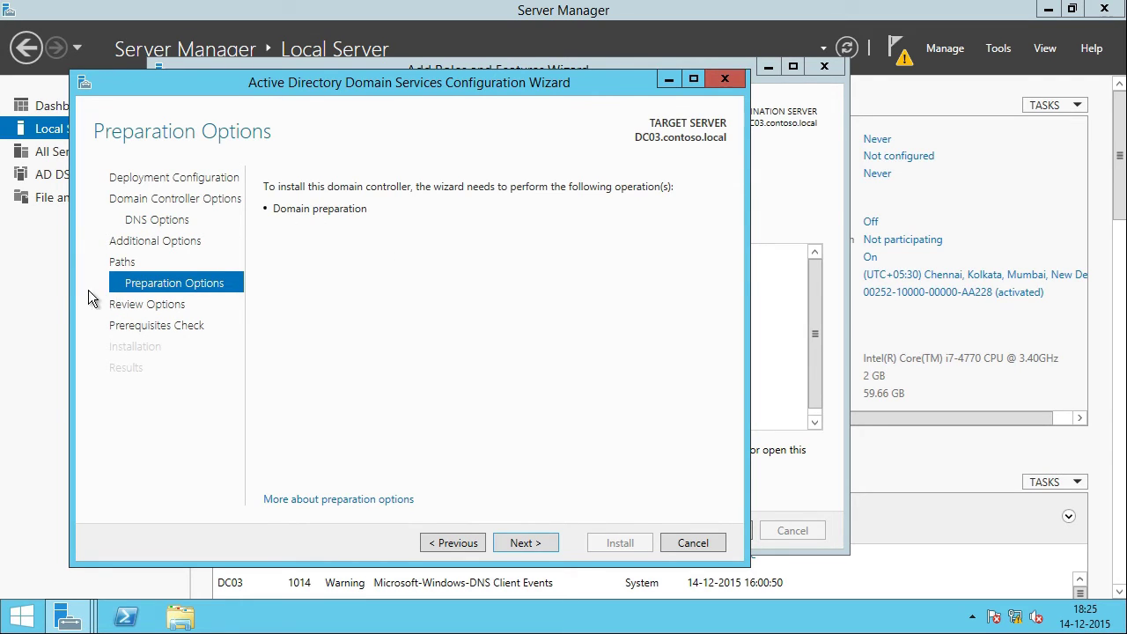
{"action": "key", "text": "Return"}
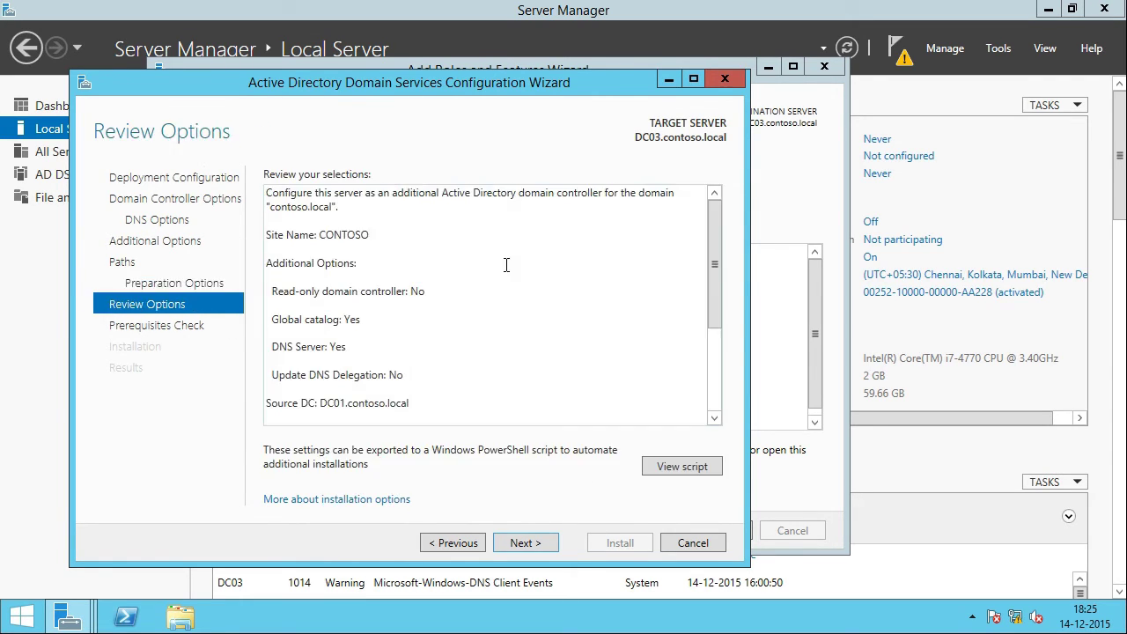
Step: Review the settings, pass the prerequisites check, and install AD DS on DC03
{"action": "left_click", "coordinate": [720, 358]}
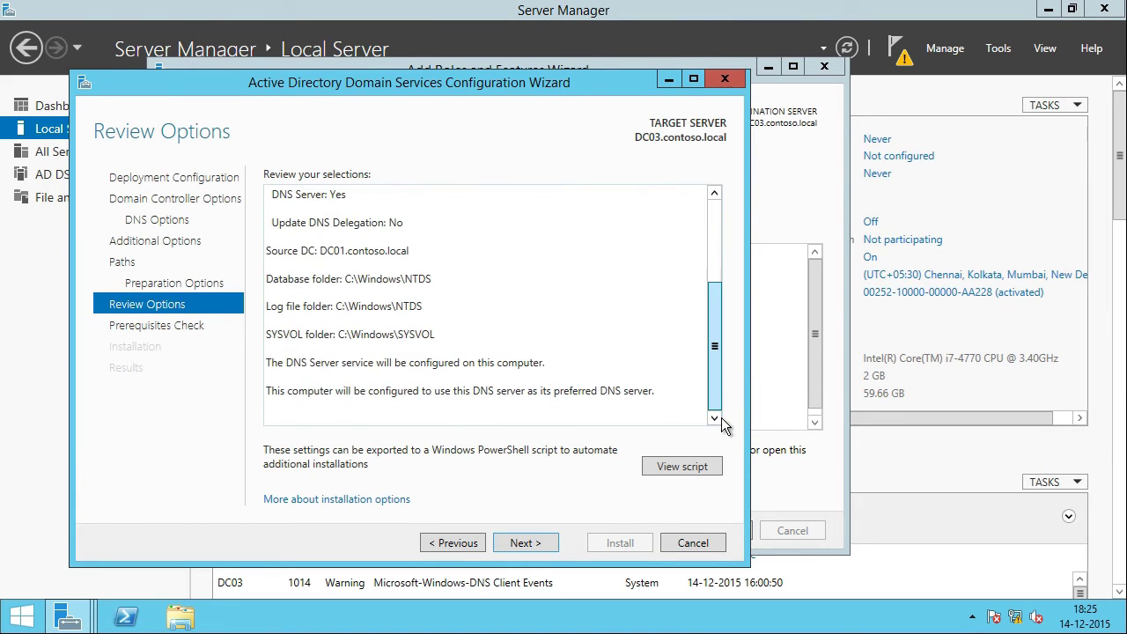
{"action": "left_click", "coordinate": [529, 545]}
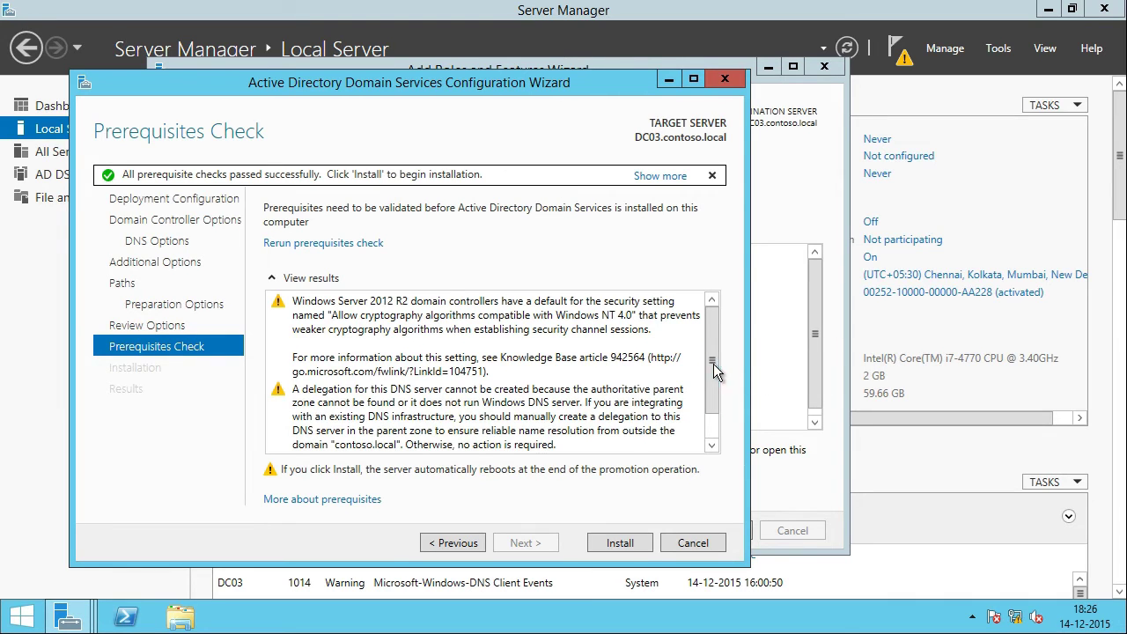
{"action": "left_click_drag", "start_coordinate": [714, 363], "coordinate": [664, 447]}
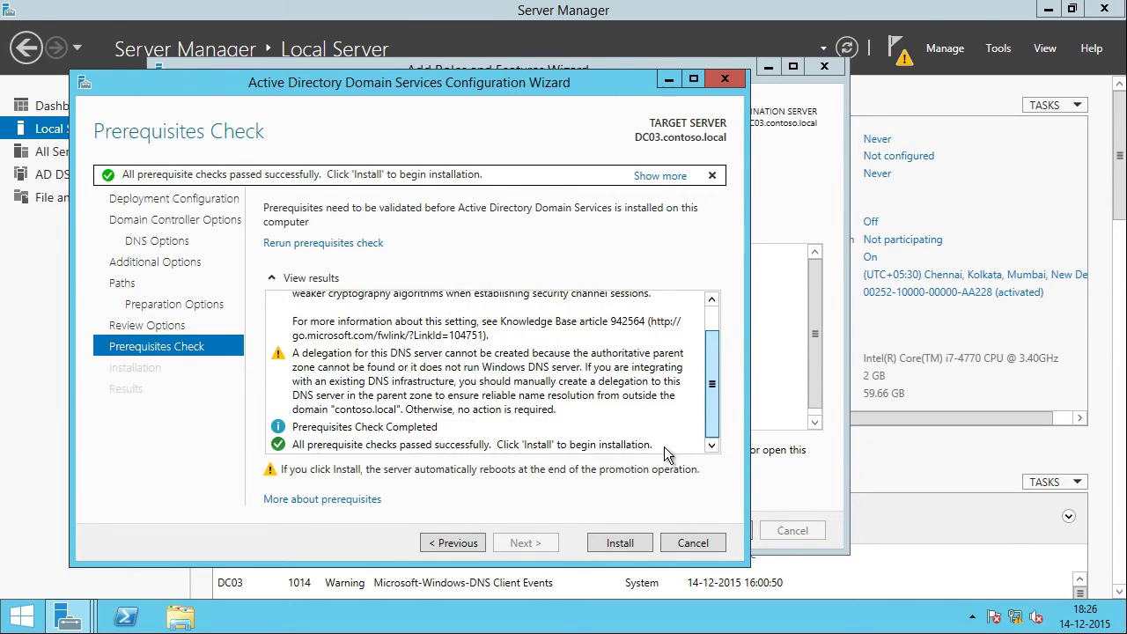
{"action": "left_click", "coordinate": [608, 543]}
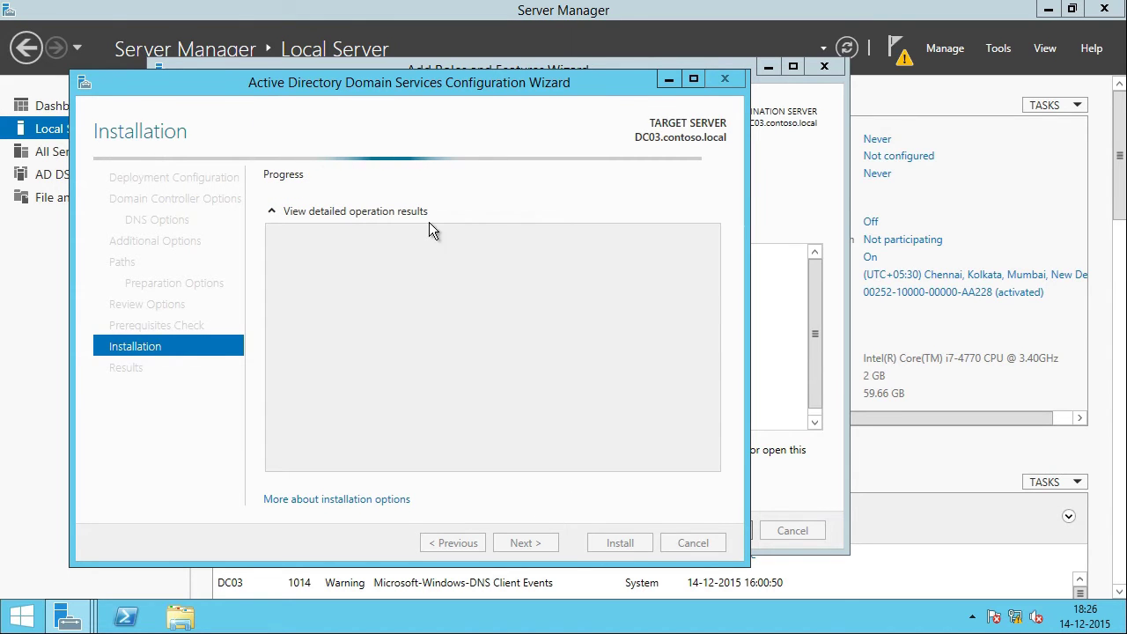
{"action": "left_click", "coordinate": [253, 2]}
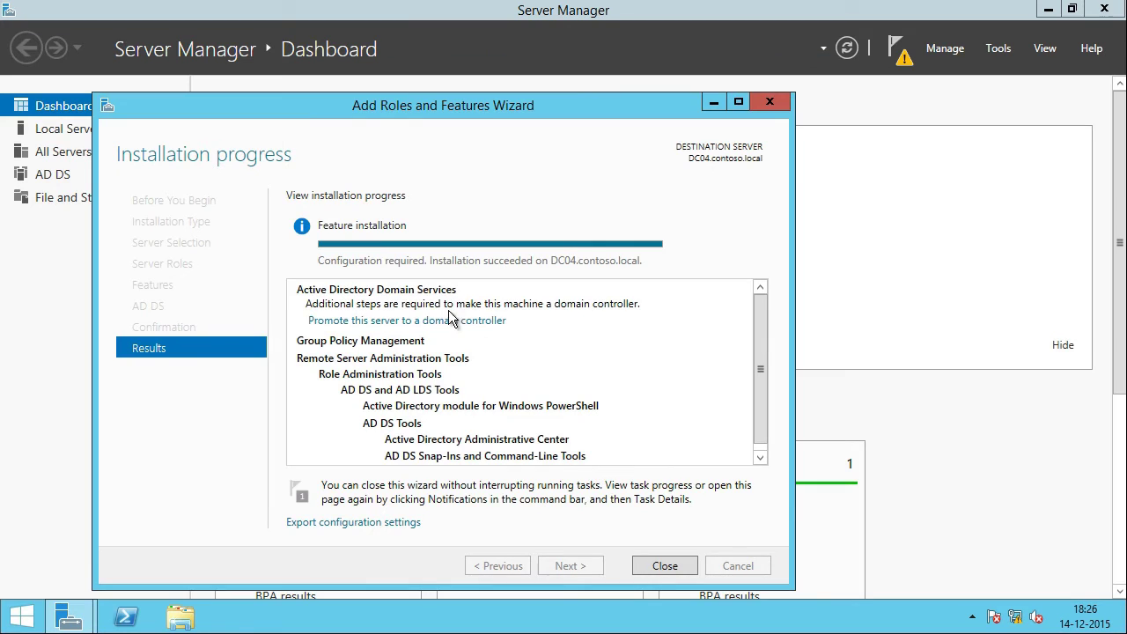
Step: Promote DC04 into contoso.local with site CONTOSO and a confirmed DSRM password
{"action": "left_click", "coordinate": [397, 322]}
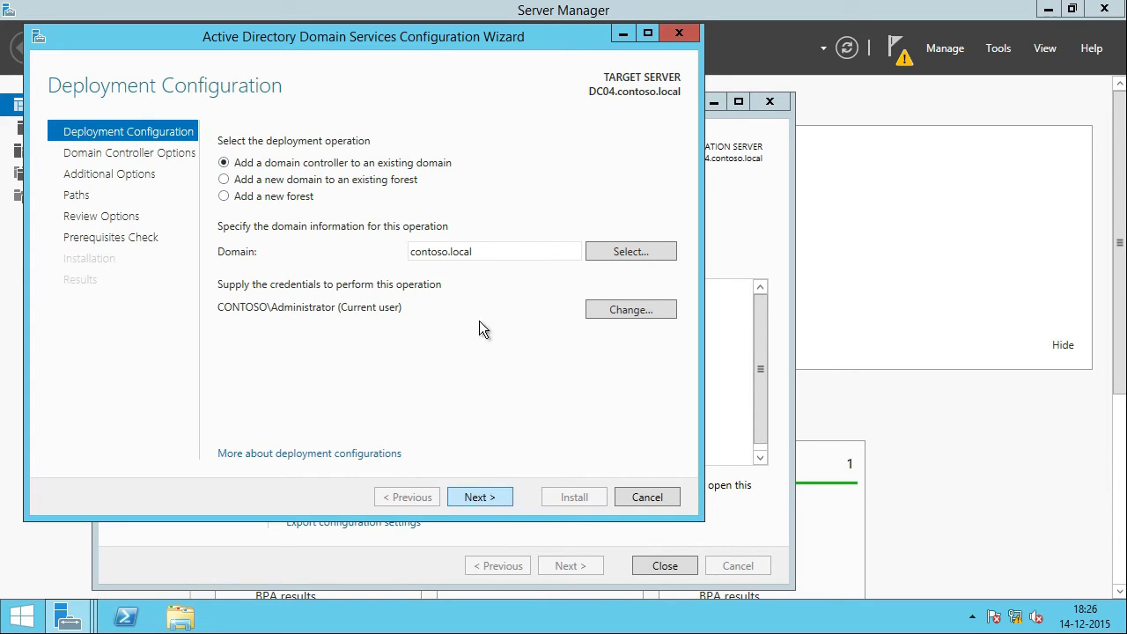
{"action": "left_click_drag", "start_coordinate": [497, 252], "coordinate": [390, 251]}
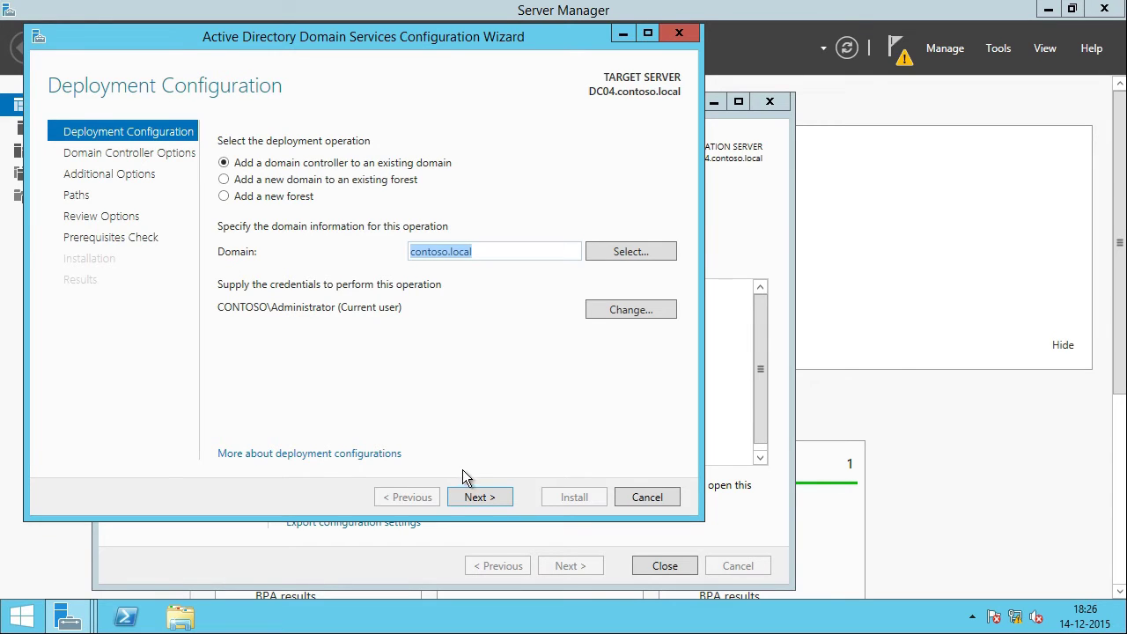
{"action": "left_click", "coordinate": [484, 498]}
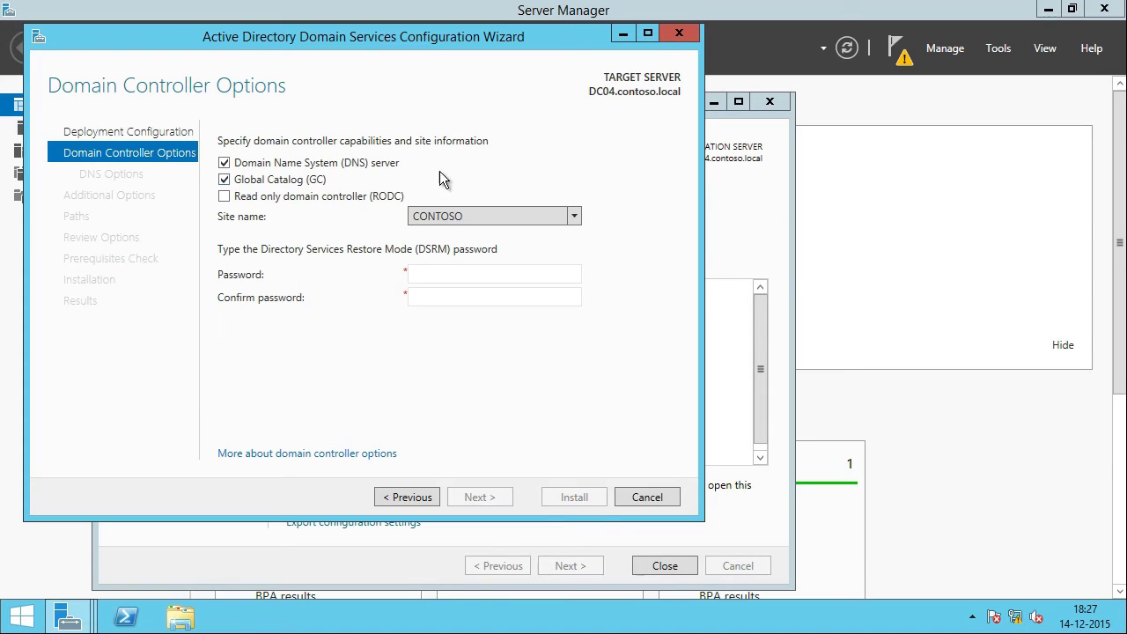
{"action": "left_click", "coordinate": [521, 220]}
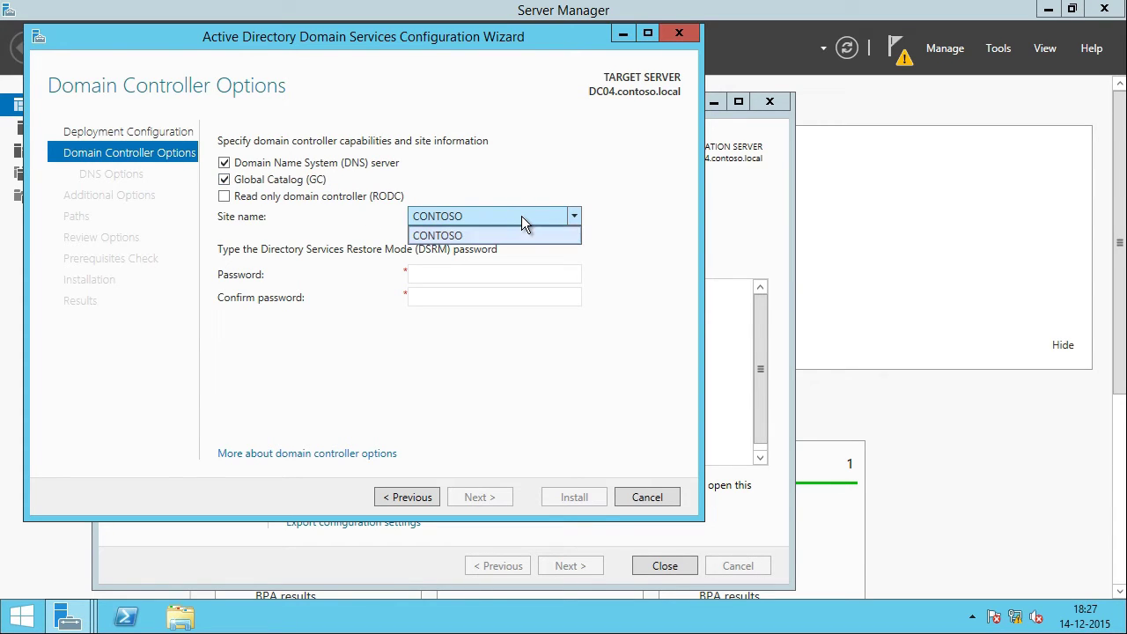
{"action": "left_click", "coordinate": [477, 235]}
{"action": "left_click", "coordinate": [472, 273]}
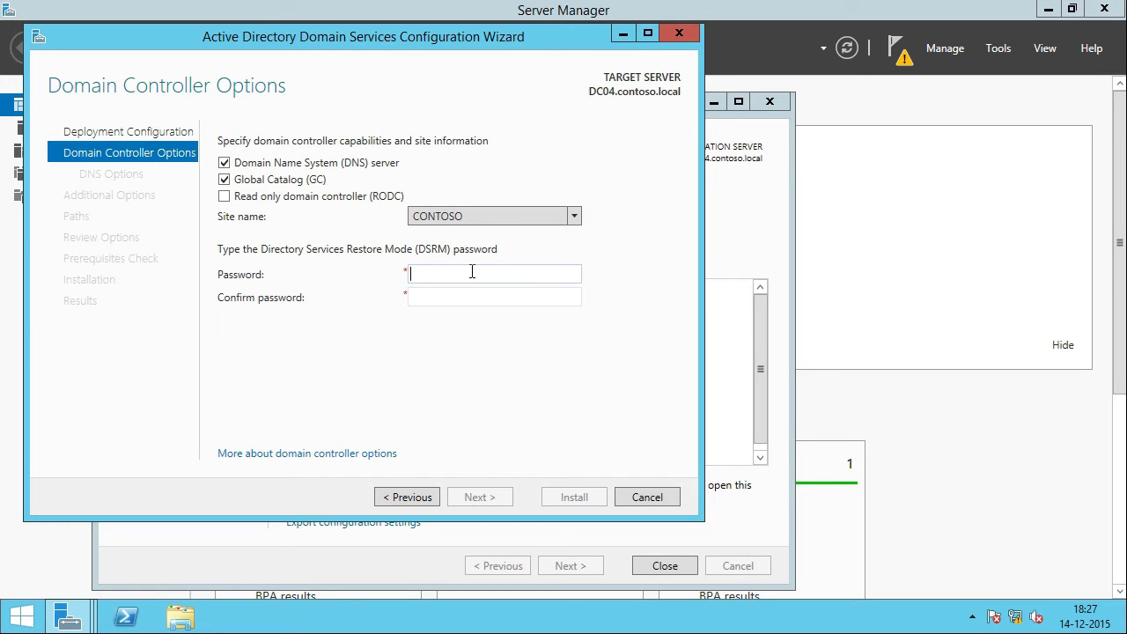
{"action": "type", "text": "*********"}
{"action": "key", "text": "Tab"}
{"action": "type", "text": "*********"}
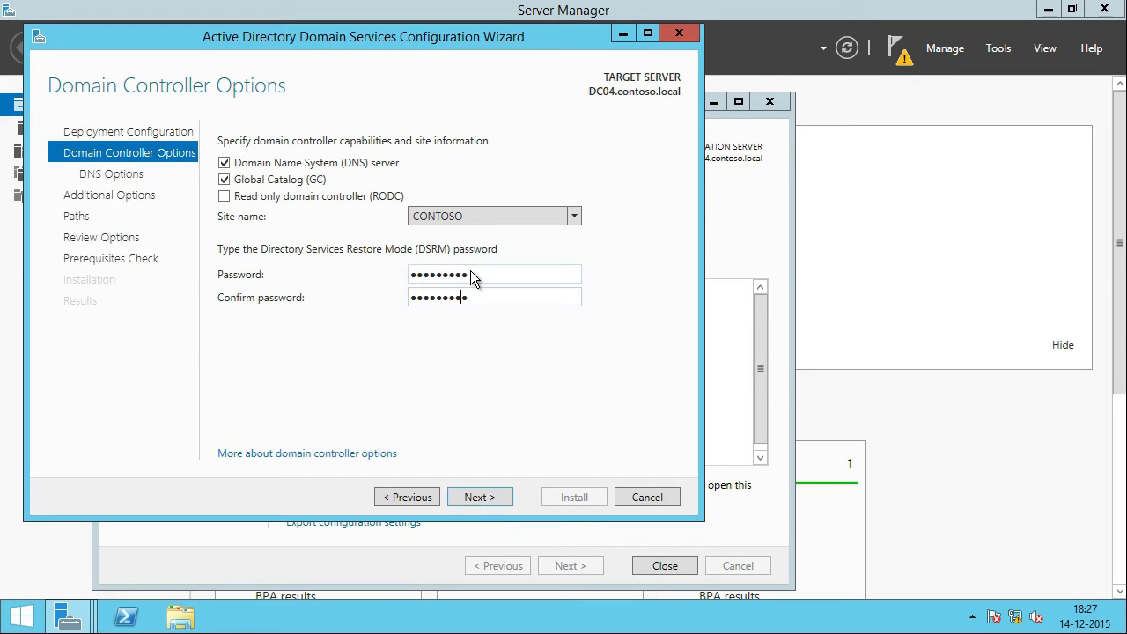
{"action": "key", "text": "Return"}
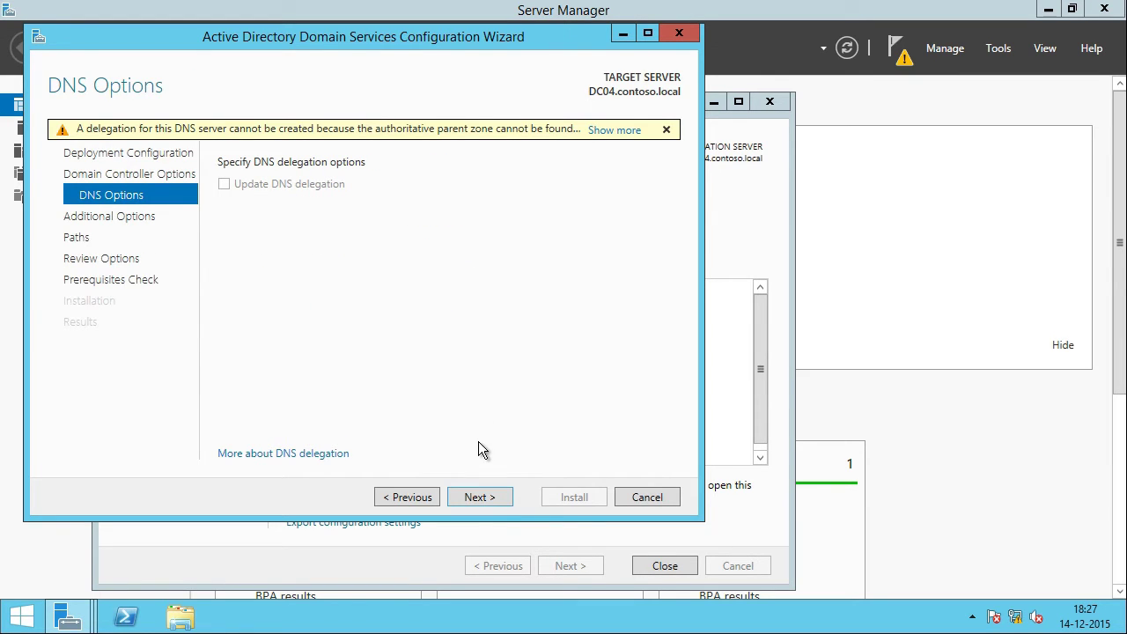
Step: Replicate DC04 from DC01.contoso.local, keep default paths, pass prerequisites, and install AD DS
{"action": "left_click", "coordinate": [478, 499]}
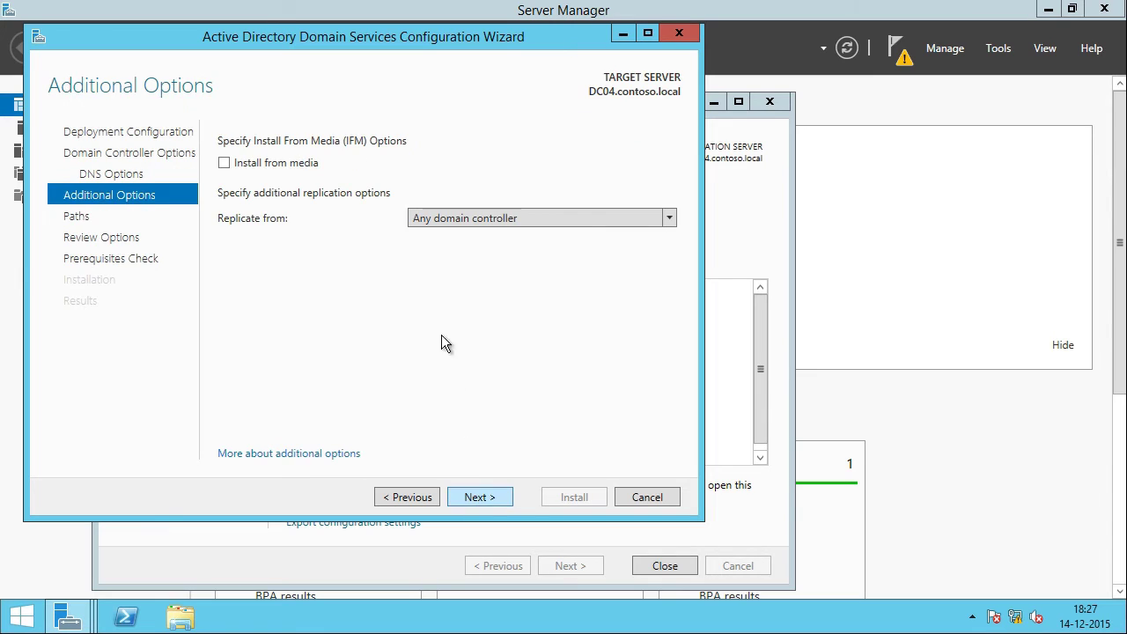
{"action": "left_click", "coordinate": [554, 222]}
{"action": "left_click", "coordinate": [517, 253]}
{"action": "left_click", "coordinate": [481, 499]}
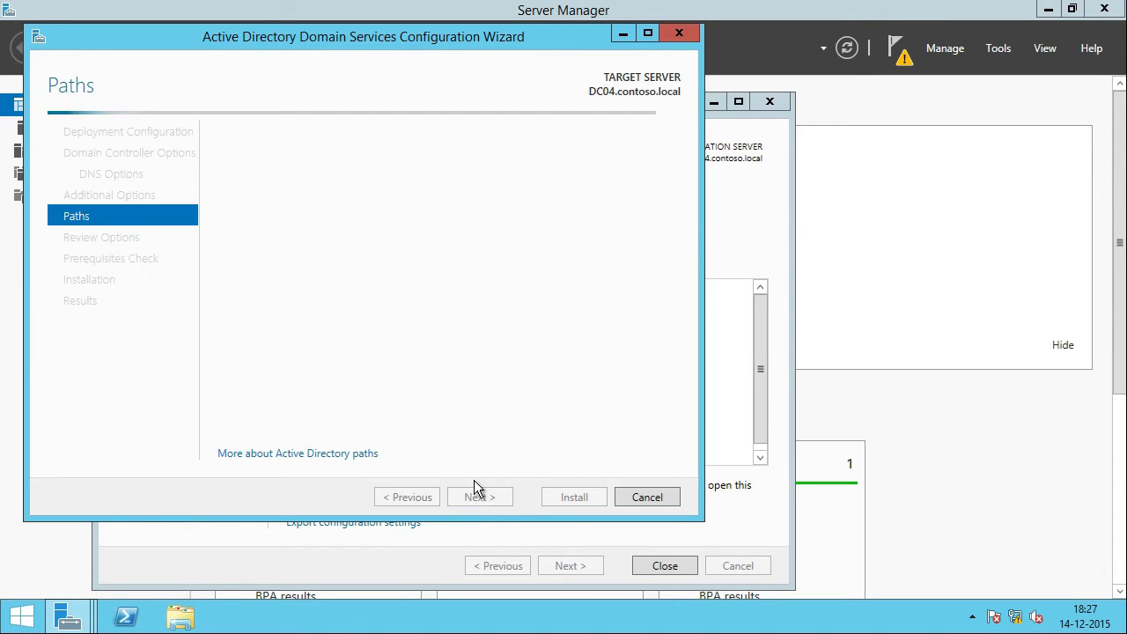
{"action": "left_click", "coordinate": [478, 497]}
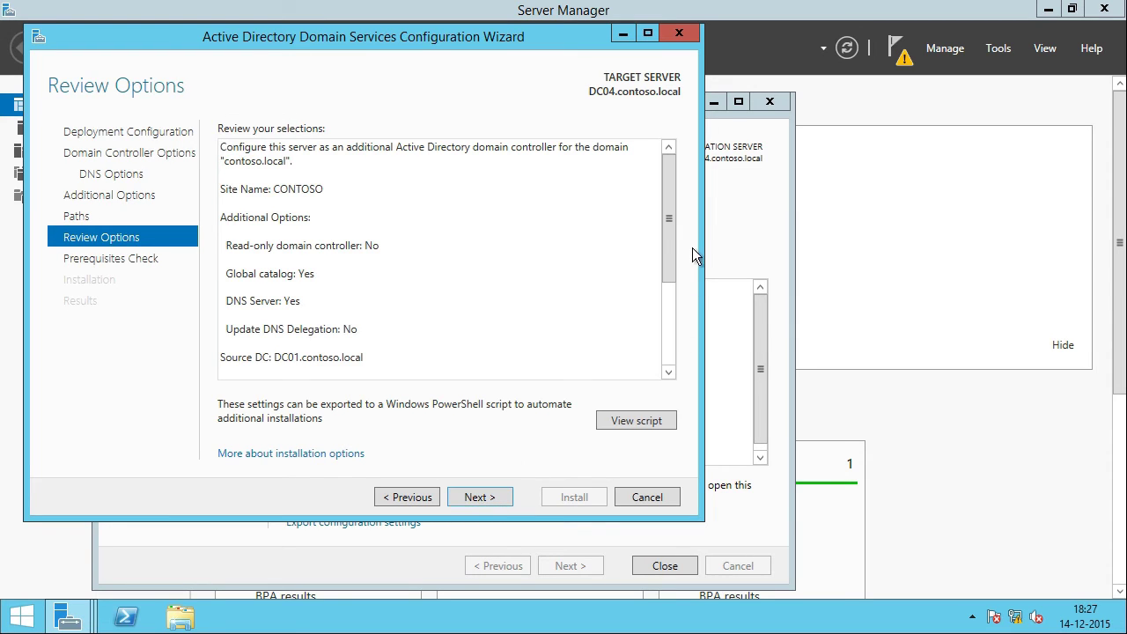
{"action": "left_click_drag", "start_coordinate": [668, 219], "coordinate": [642, 384]}
{"action": "left_click", "coordinate": [480, 496]}
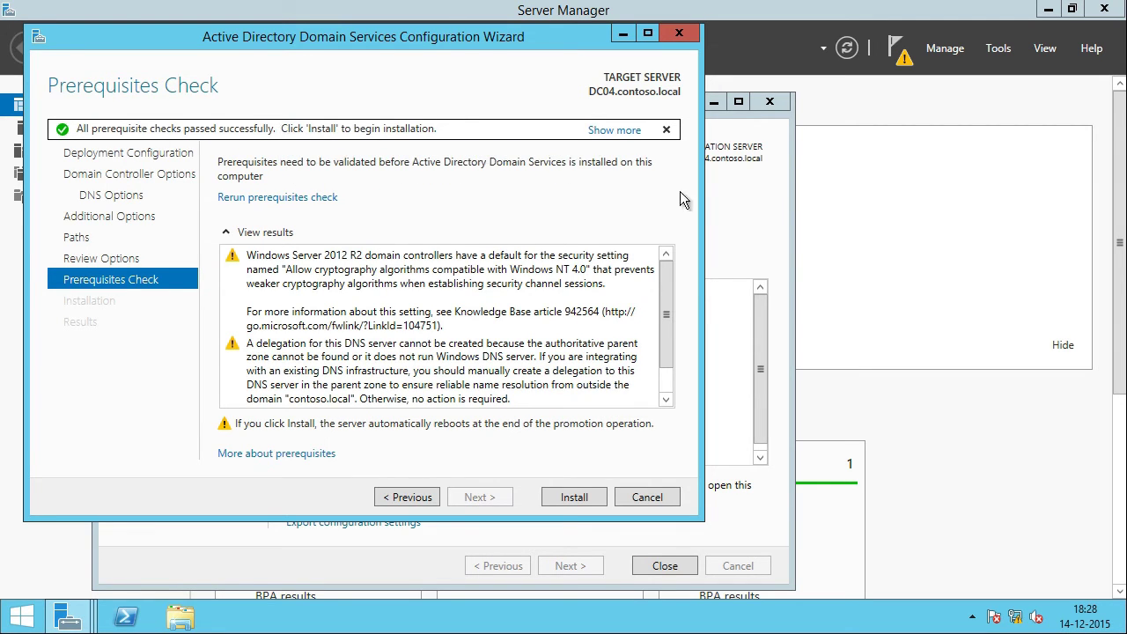
{"action": "scroll", "coordinate": [647, 377], "scroll_direction": "down", "scroll_amount": 1}
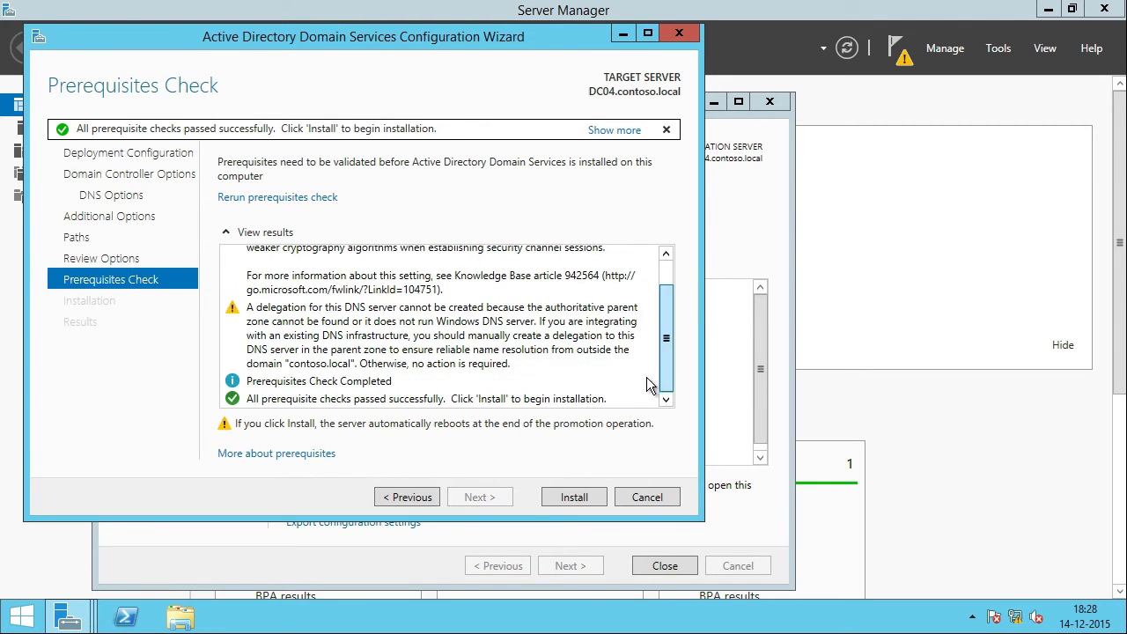
{"action": "left_click", "coordinate": [577, 498]}
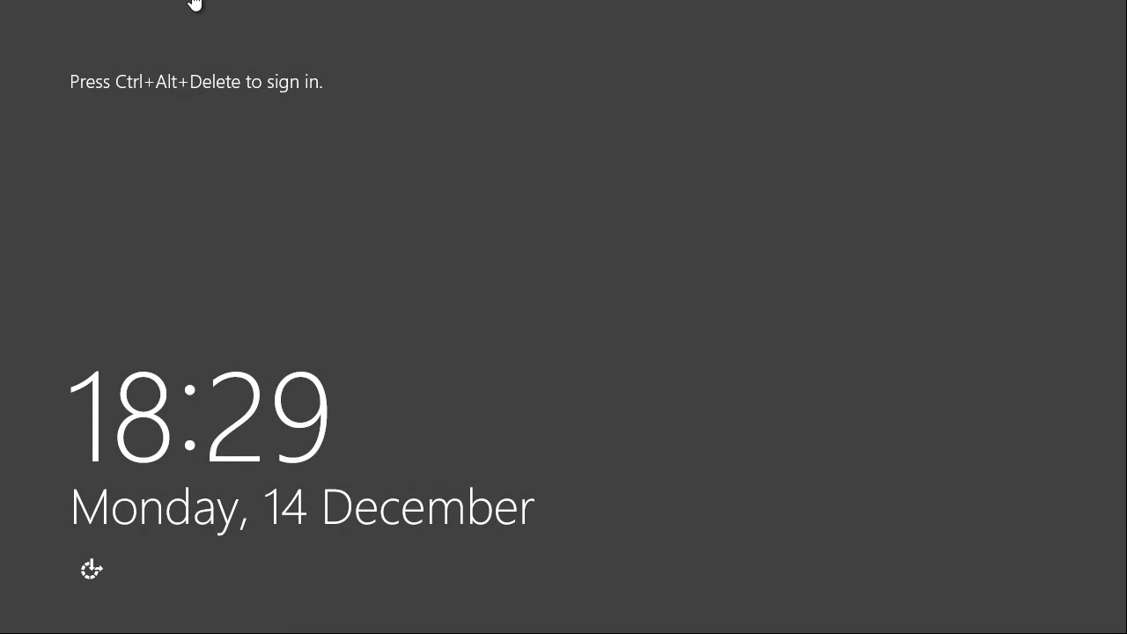
Step: Sign in to DC03 with the administrator password
{"action": "left_click", "coordinate": [194, 3]}
{"action": "left_click", "coordinate": [264, 88]}
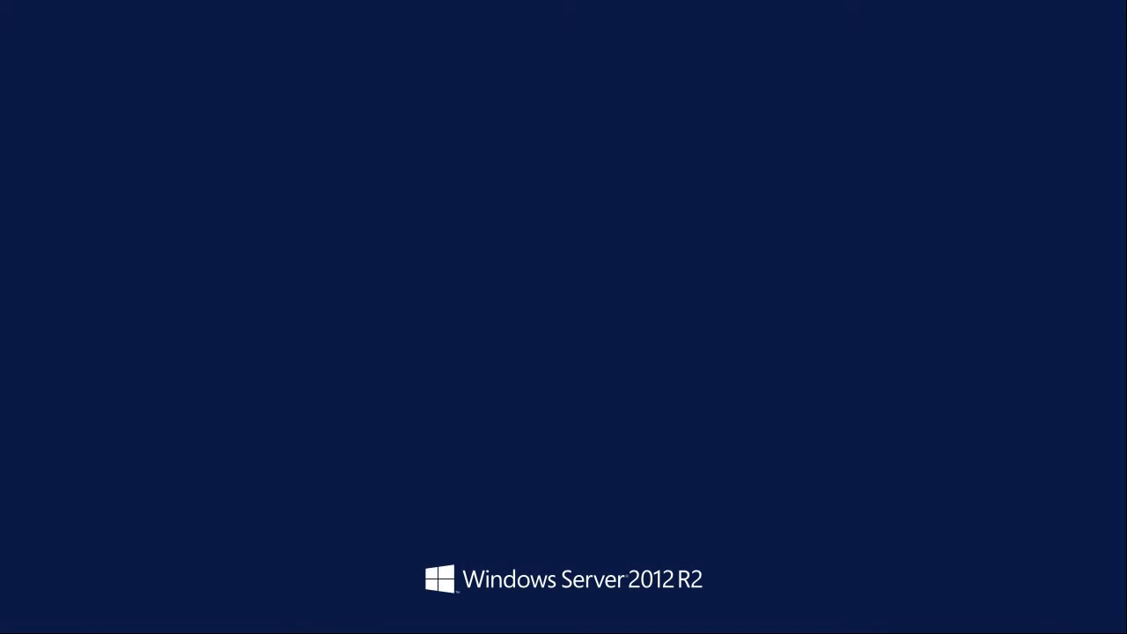
{"action": "type", "text": "Pa$$w0rd"}
{"action": "key", "text": "Return"}
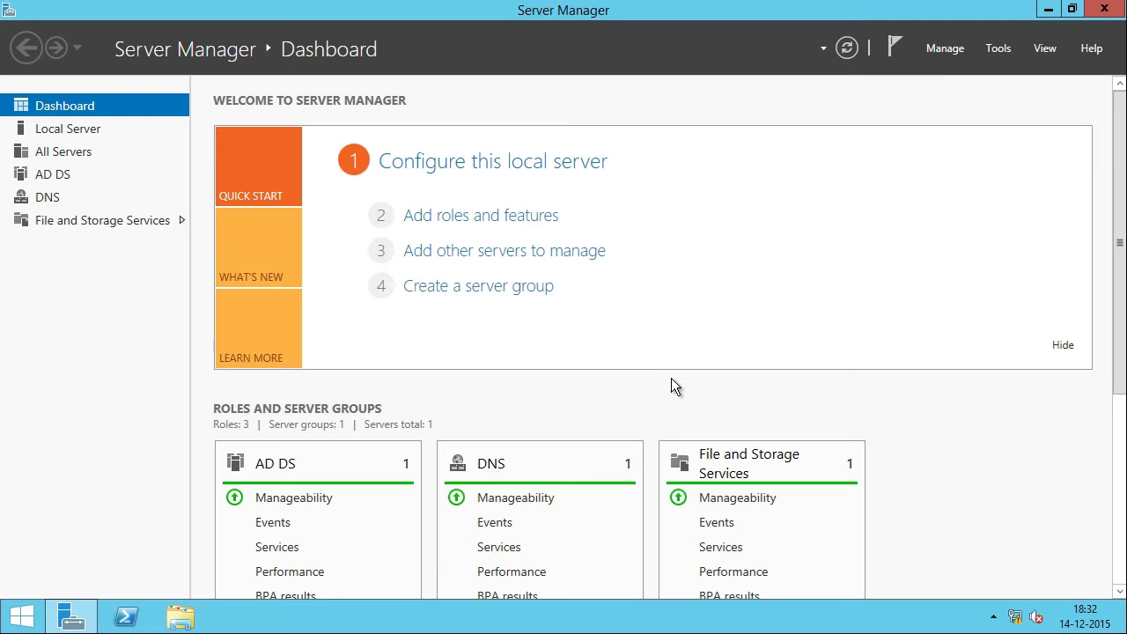
Step: Close the Tools list and minimize Server Manager to show the desktop
{"action": "left_click", "coordinate": [998, 49]}
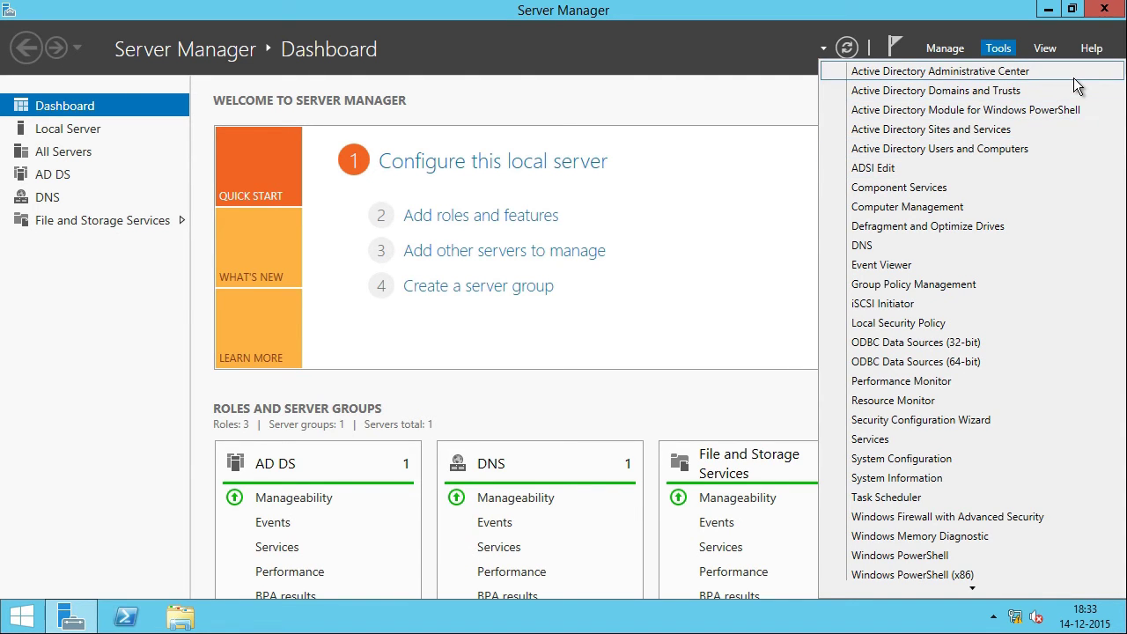
{"action": "left_click", "coordinate": [160, 313]}
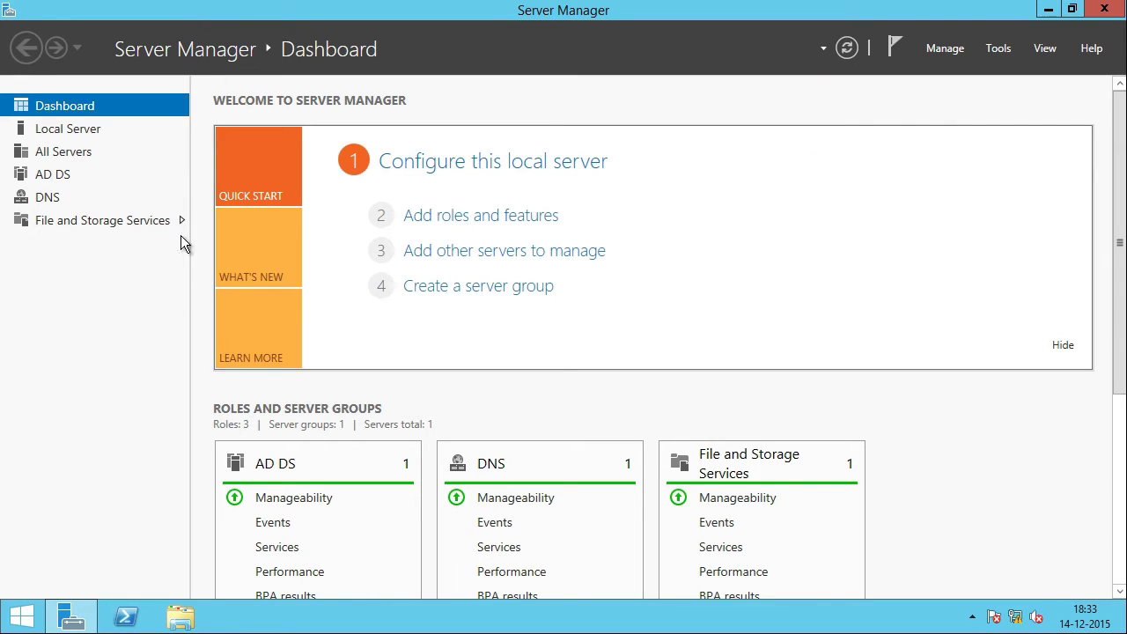
{"action": "left_click", "coordinate": [1056, 10]}
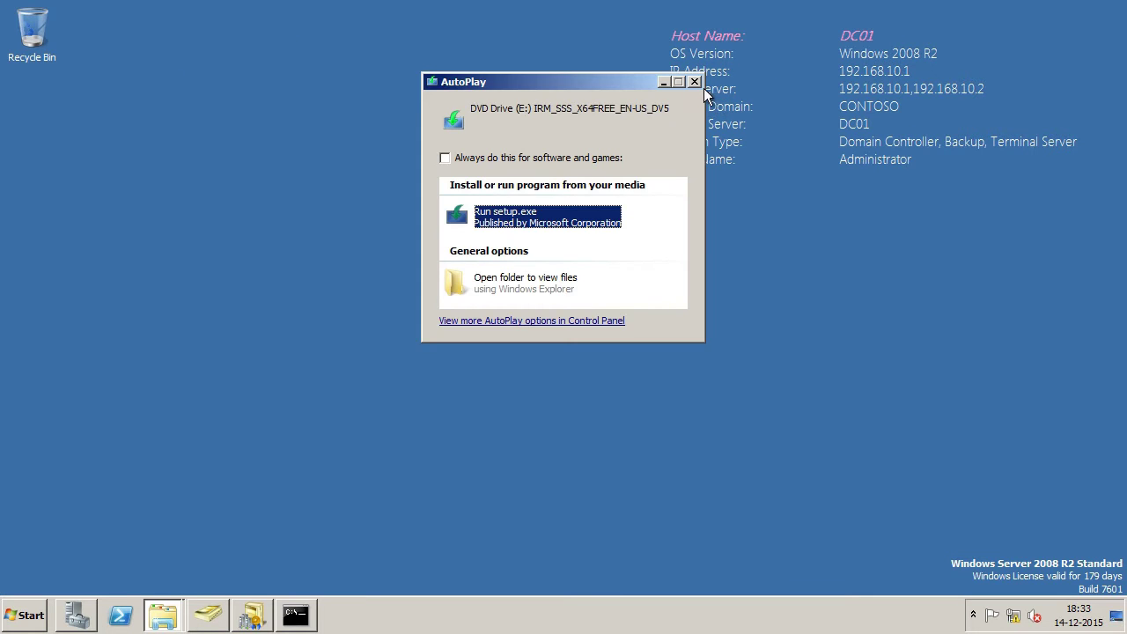
Step: Dismiss AutoPlay and view contoso.local's Domain Controllers in ADUC, confirming DC03 and DC04 appear
{"action": "left_click", "coordinate": [695, 82]}
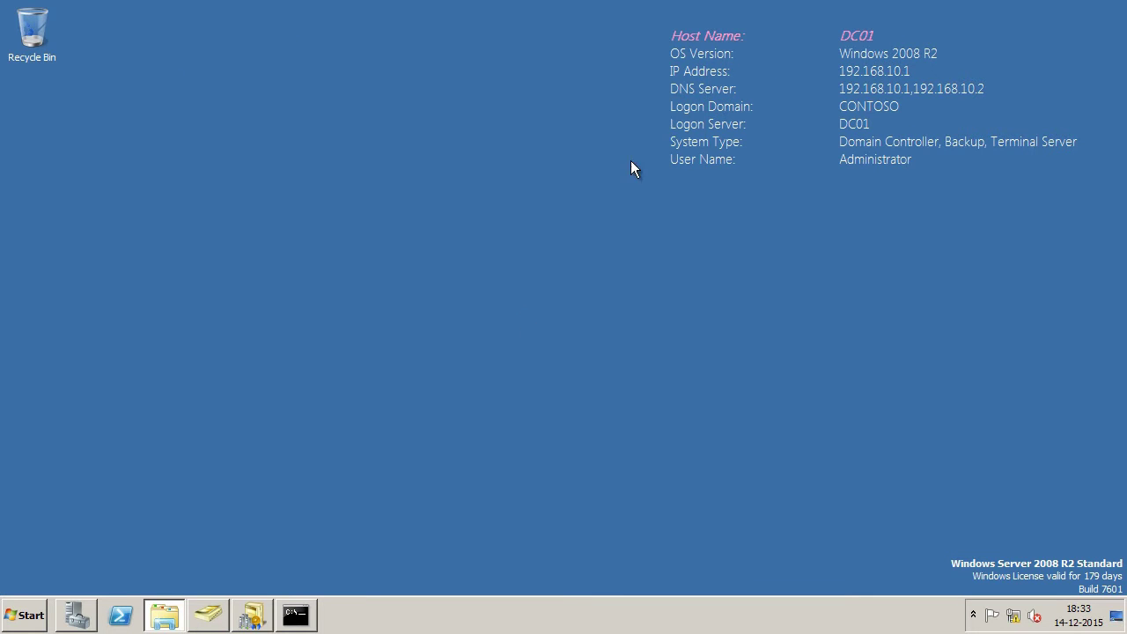
{"action": "left_click", "coordinate": [212, 622]}
{"action": "left_click", "coordinate": [93, 180]}
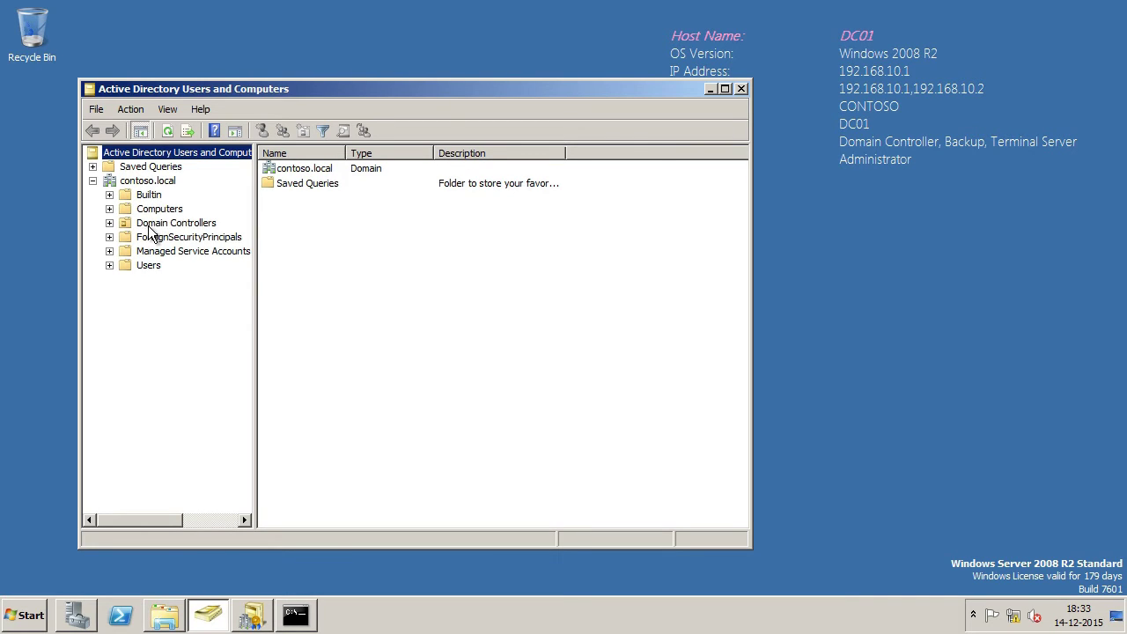
{"action": "left_click", "coordinate": [151, 225]}
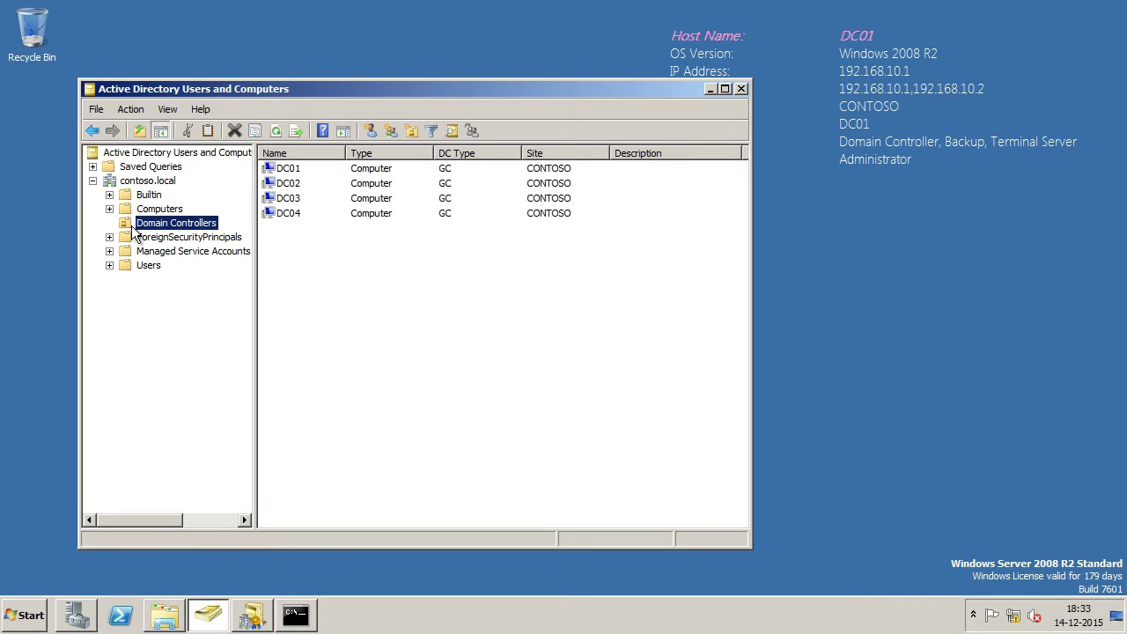
{"action": "left_click", "coordinate": [300, 204]}
{"action": "left_click", "coordinate": [296, 210]}
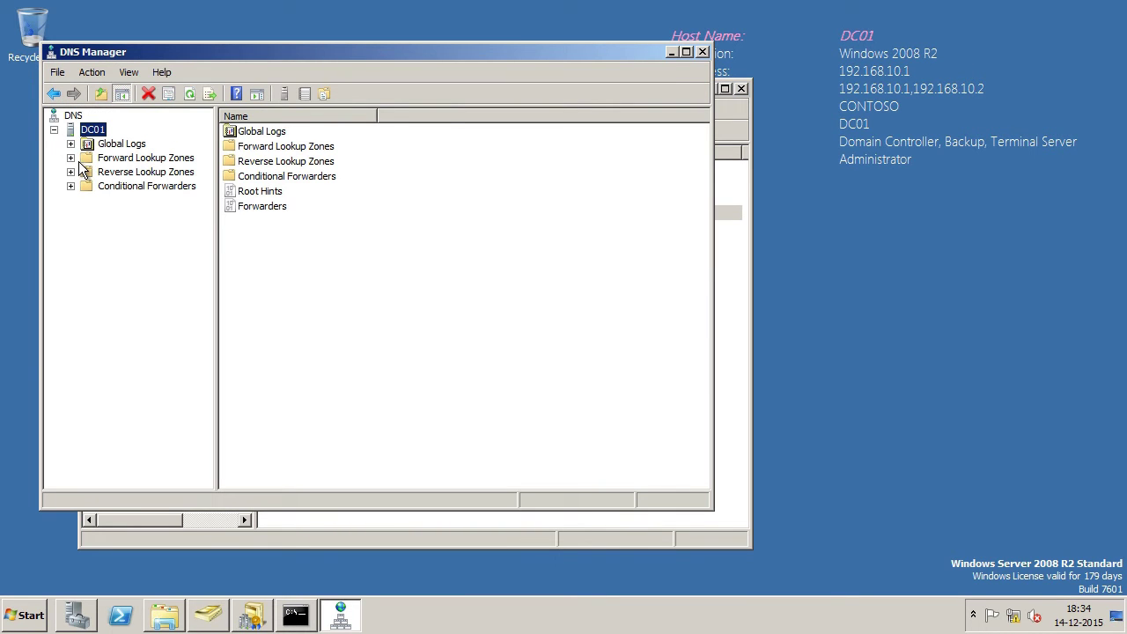
Step: Show contoso.local's records under Forward Lookup Zones in a maximized, refreshed DNS Manager window
{"action": "double_click", "coordinate": [76, 159]}
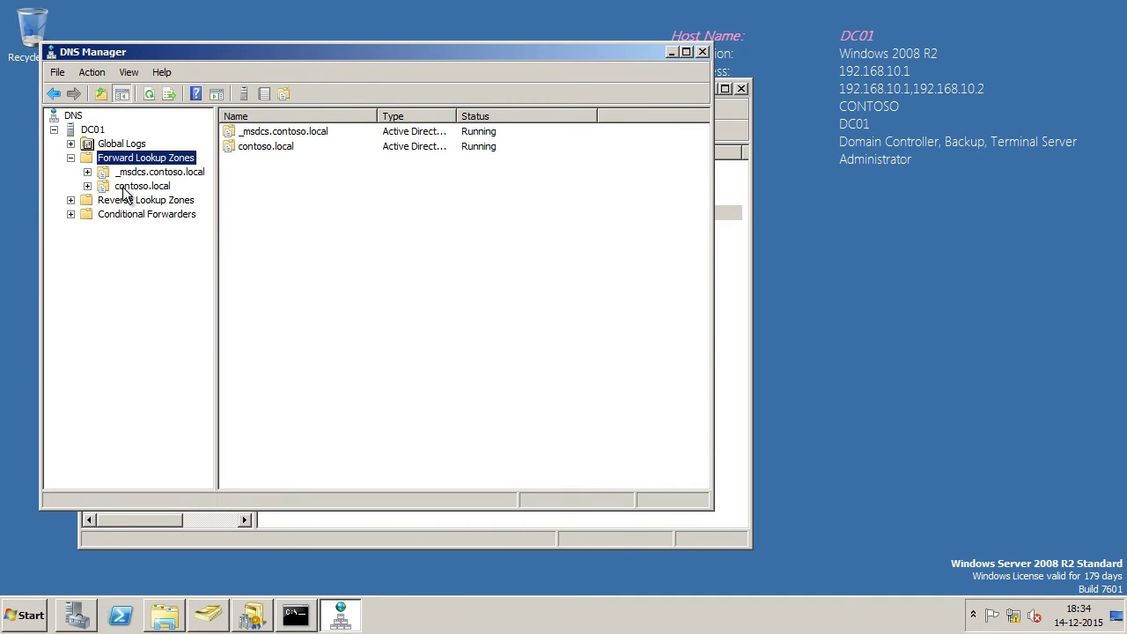
{"action": "left_click", "coordinate": [123, 188]}
{"action": "left_click", "coordinate": [88, 186]}
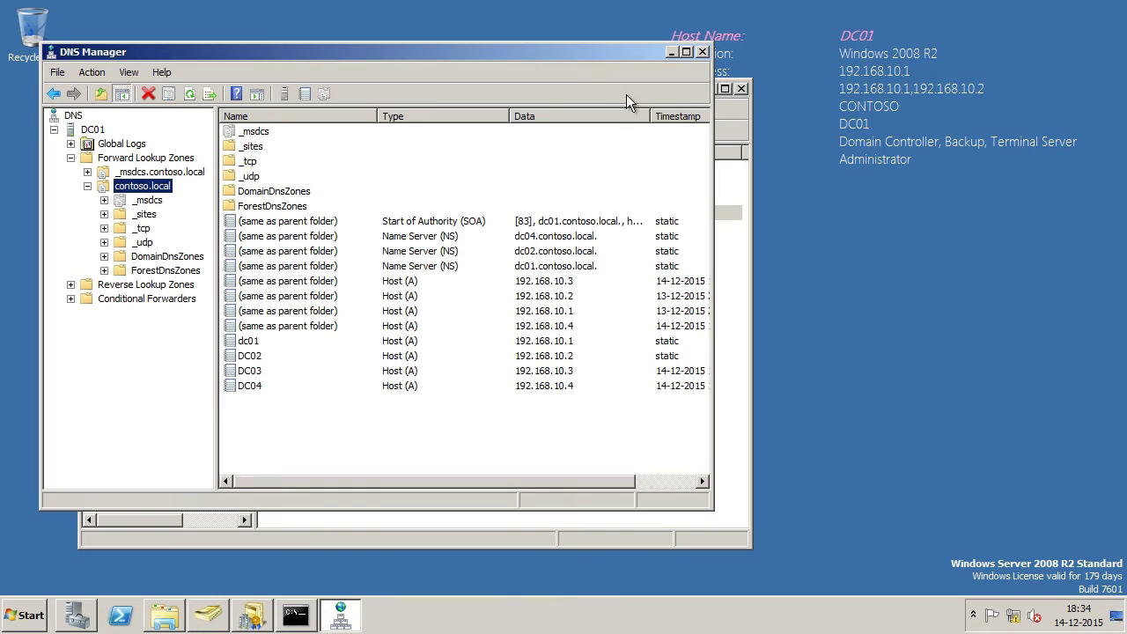
{"action": "left_click", "coordinate": [686, 53]}
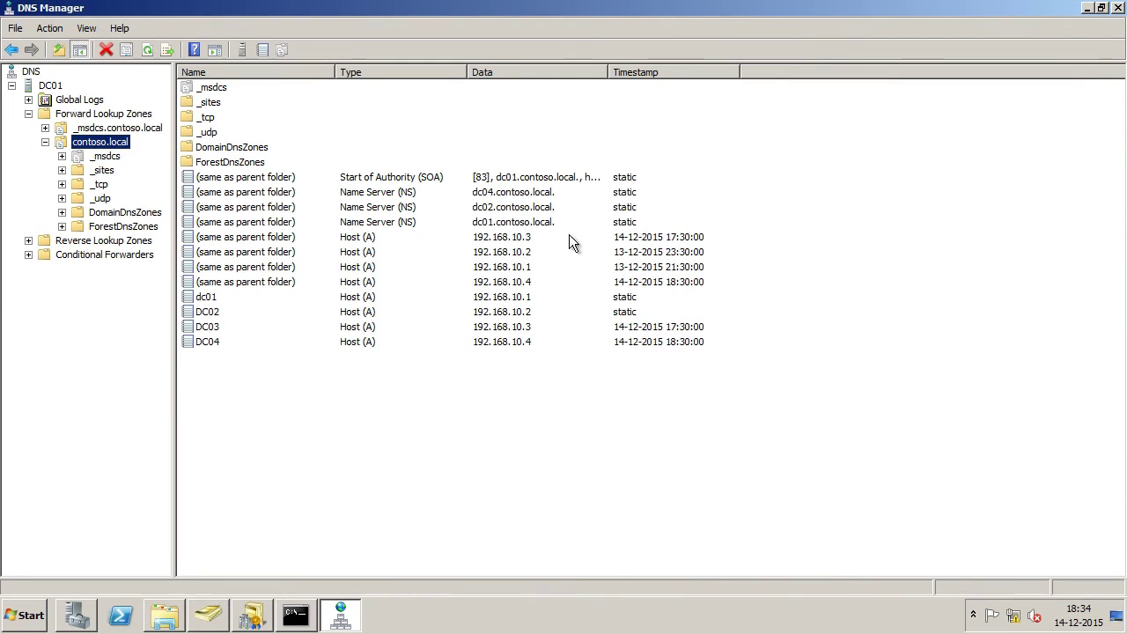
{"action": "right_click", "coordinate": [410, 391]}
{"action": "left_click", "coordinate": [483, 267]}
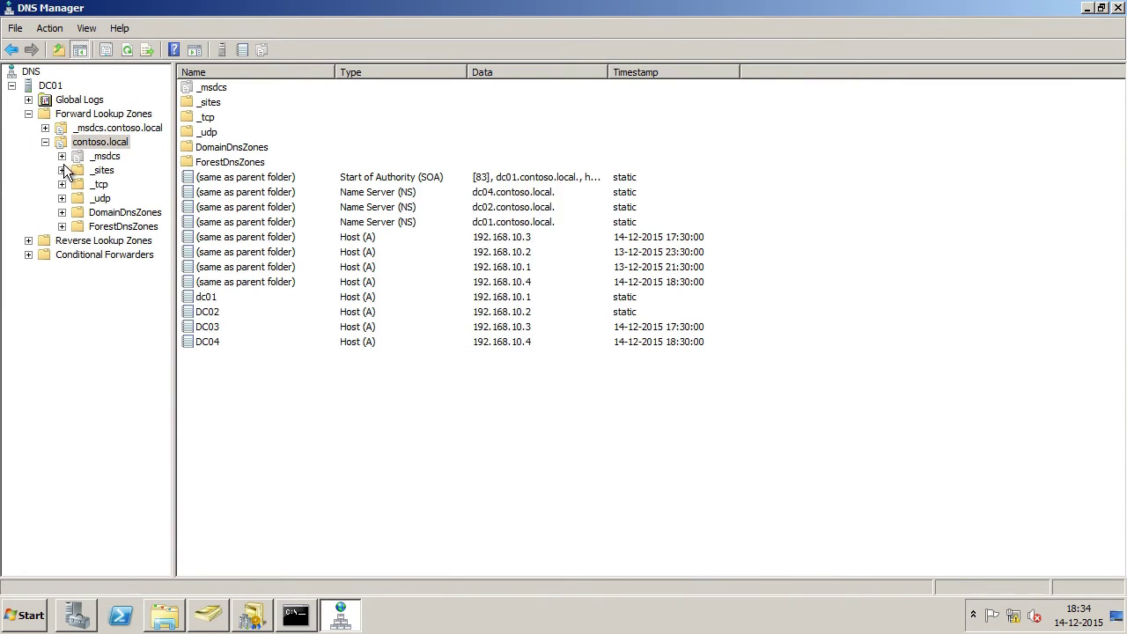
{"action": "right_click", "coordinate": [90, 148]}
Step: On contoso.local's Name Servers tab, add dc03.contoso.local resolved to 192.168.10.3 and apply
{"action": "left_click", "coordinate": [162, 376]}
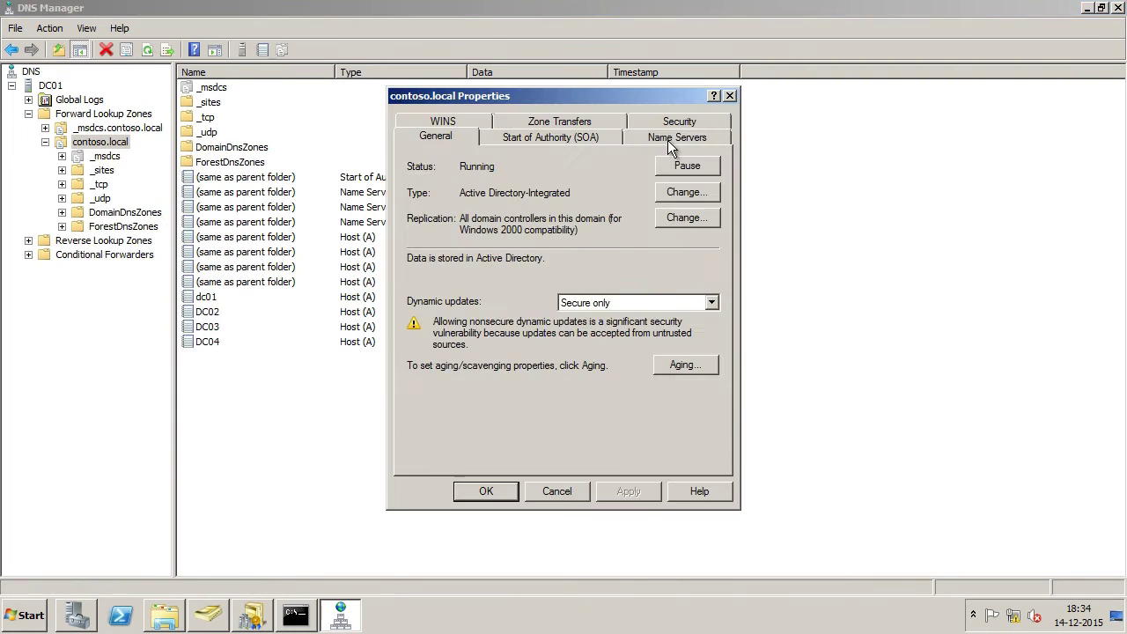
{"action": "left_click", "coordinate": [667, 137]}
{"action": "left_click", "coordinate": [493, 322]}
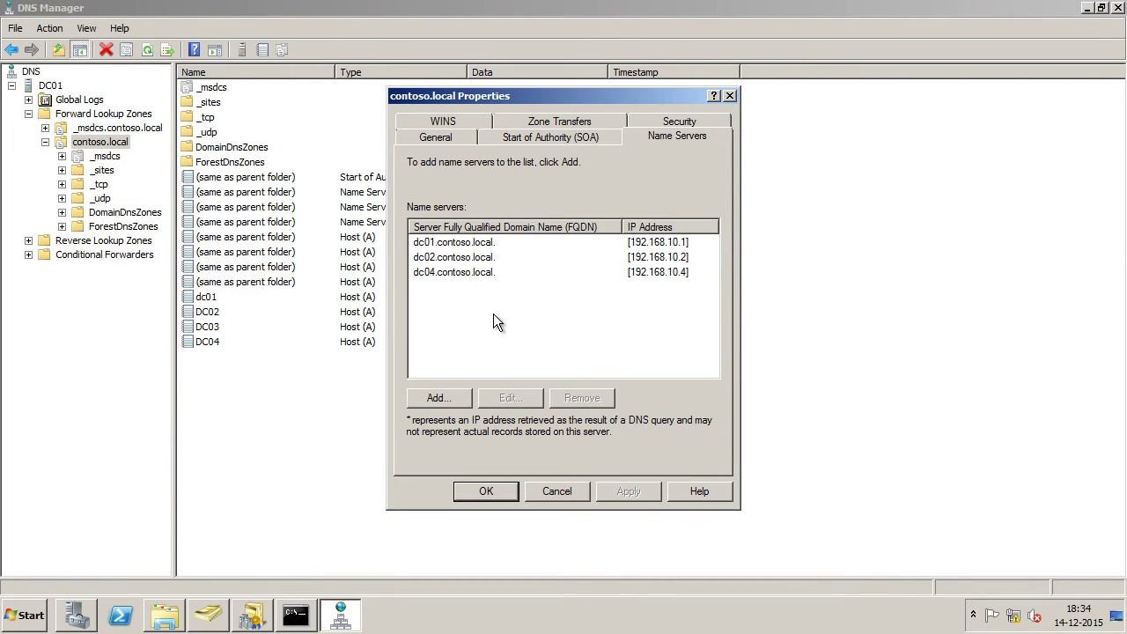
{"action": "left_click", "coordinate": [438, 399]}
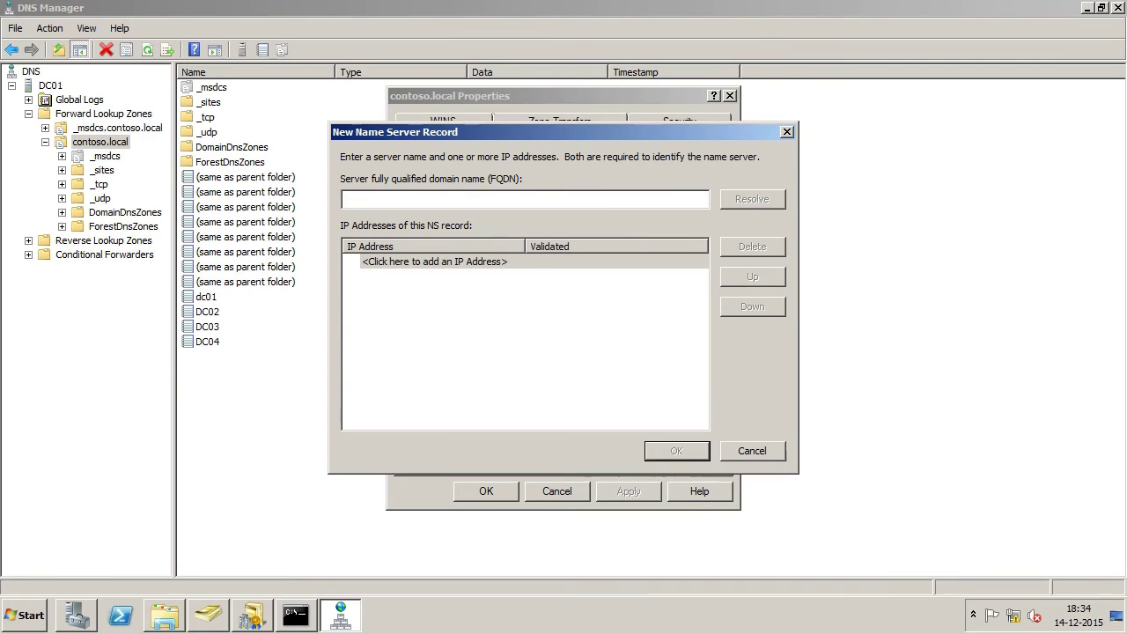
{"action": "type", "text": "dc03.contoso.local"}
{"action": "left_click", "coordinate": [752, 199]}
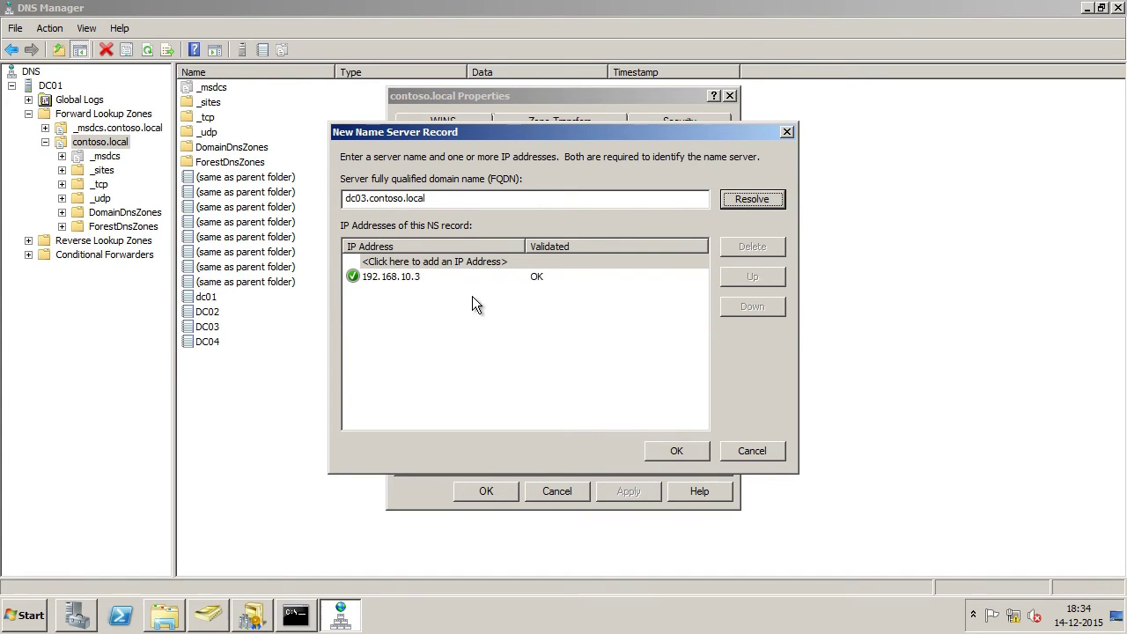
{"action": "left_click", "coordinate": [677, 444]}
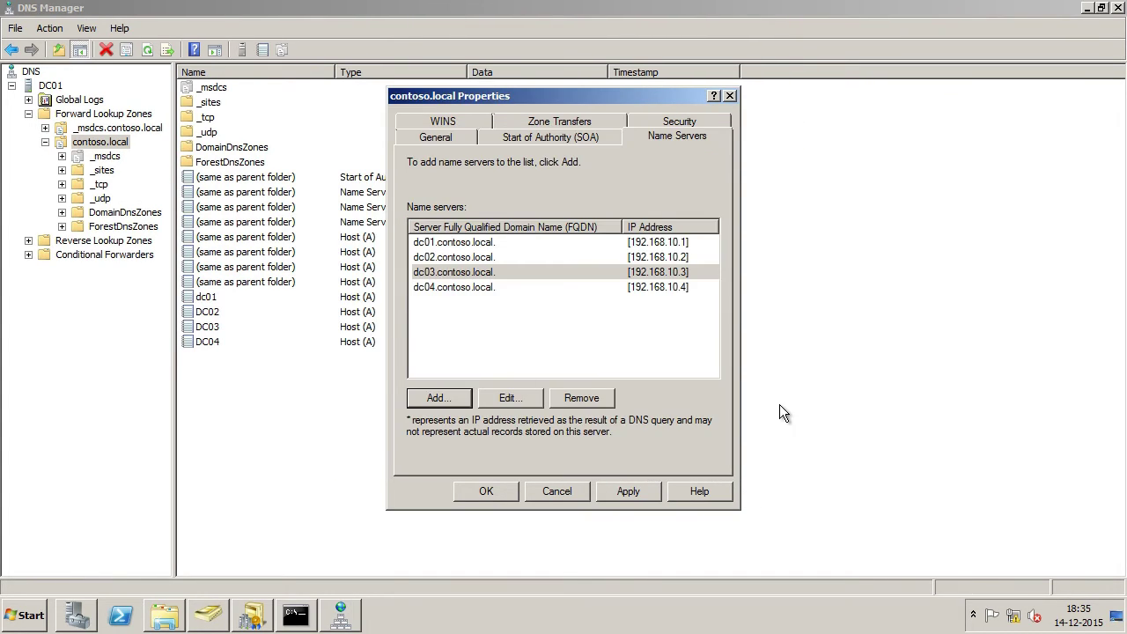
{"action": "left_click", "coordinate": [627, 491]}
{"action": "left_click", "coordinate": [486, 492]}
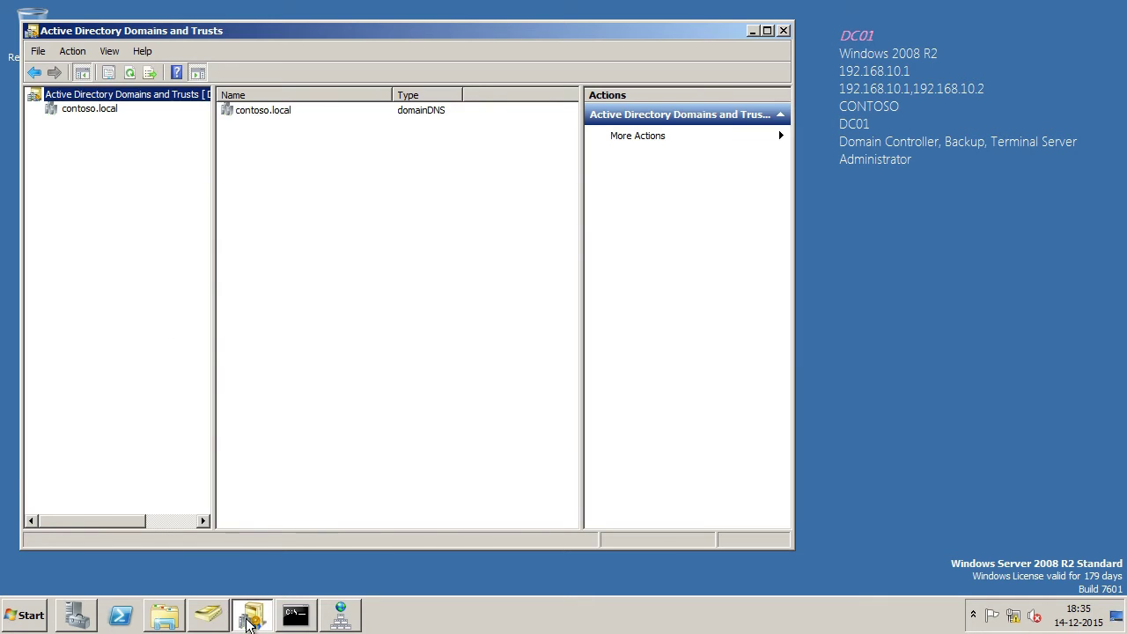
Step: Launch Active Directory Sites and Services and list the CONTOSO site's servers DC01–DC04
{"action": "left_click", "coordinate": [247, 621]}
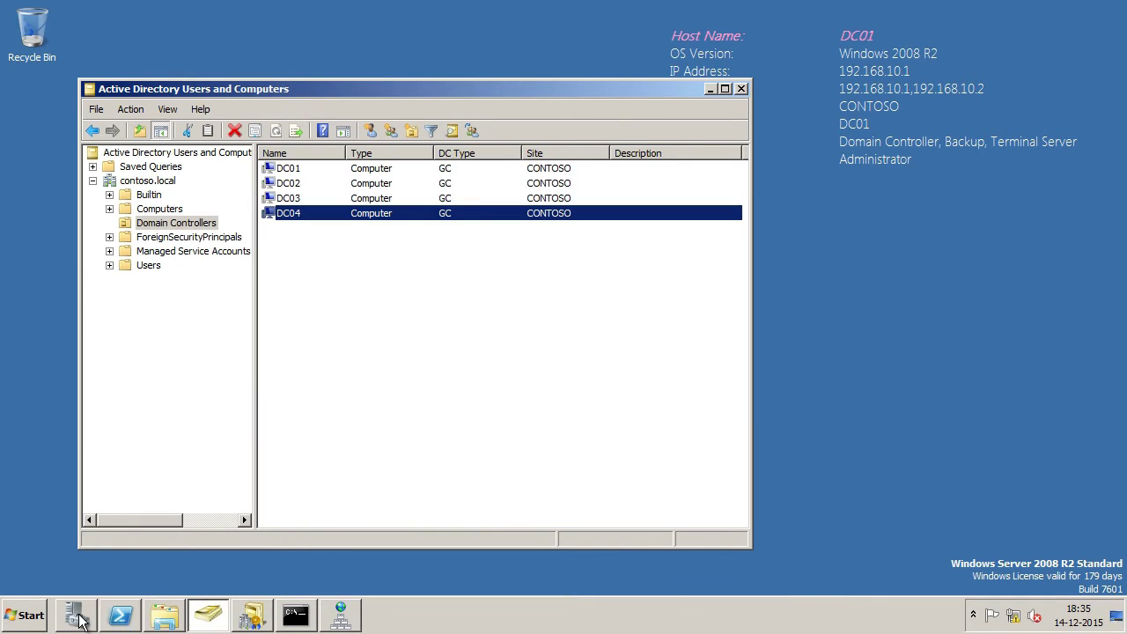
{"action": "left_click", "coordinate": [26, 616]}
{"action": "left_click", "coordinate": [117, 449]}
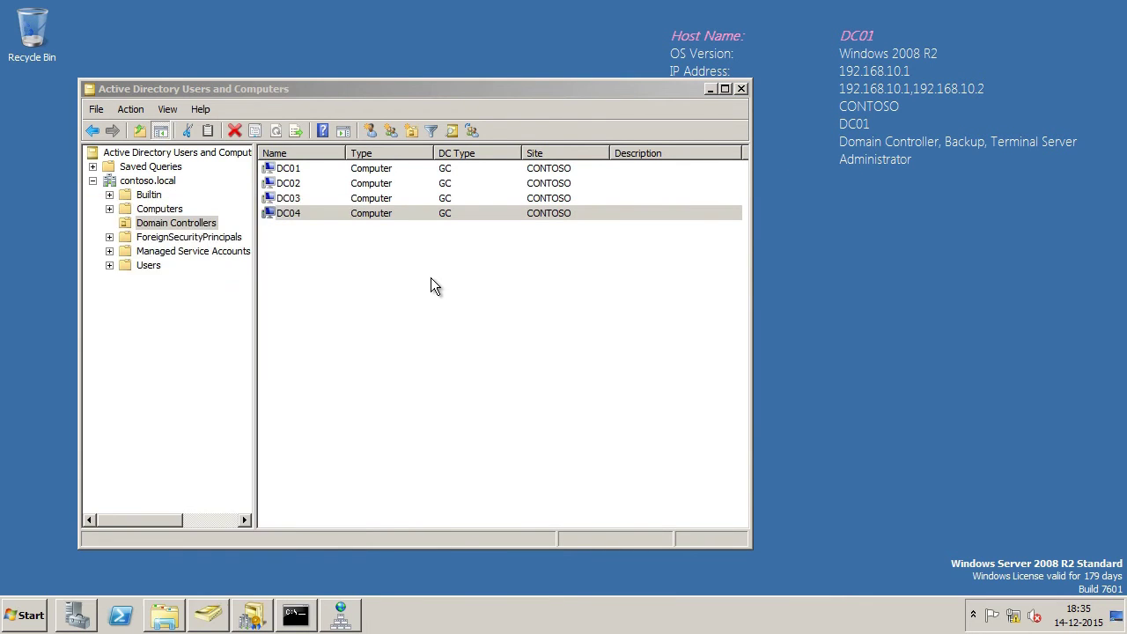
{"action": "left_click", "coordinate": [182, 290]}
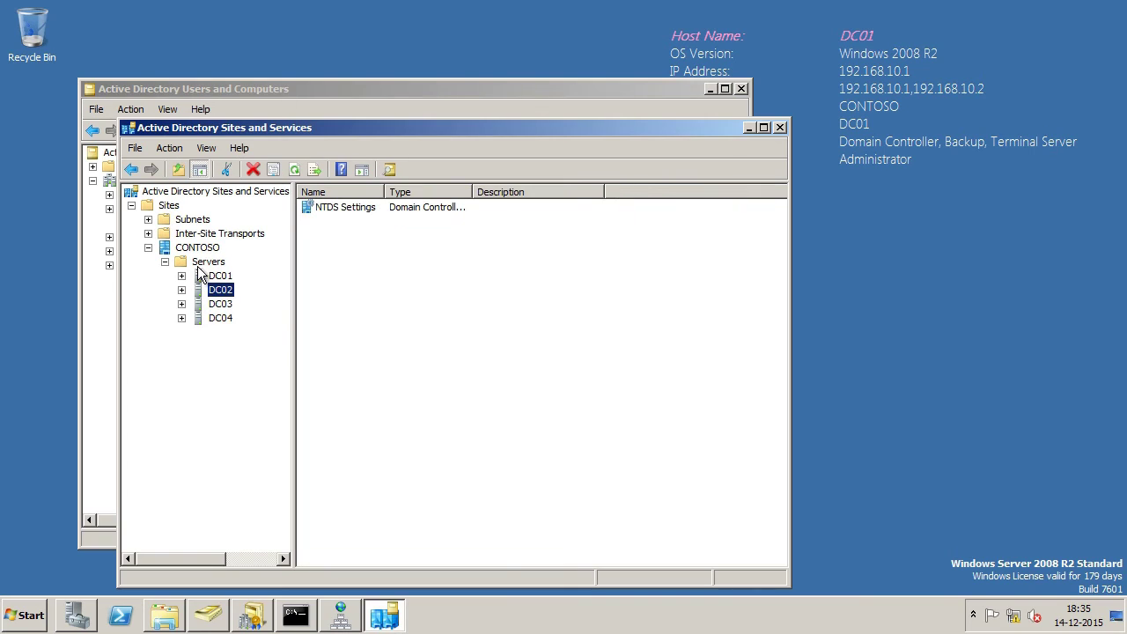
{"action": "left_click", "coordinate": [199, 249]}
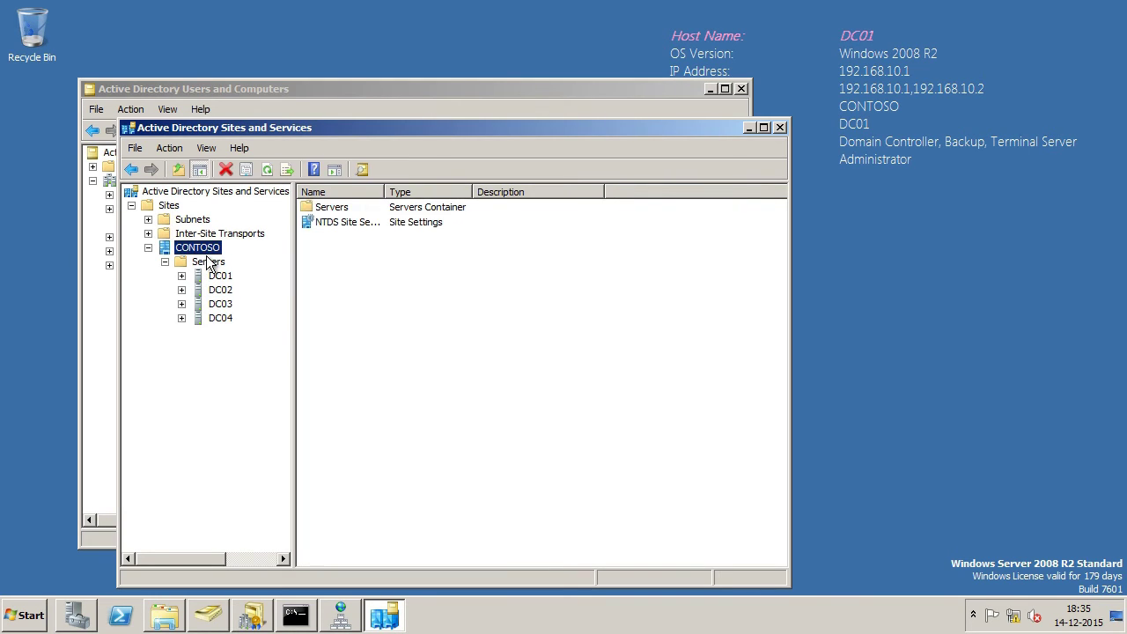
{"action": "left_click", "coordinate": [210, 262]}
{"action": "left_click", "coordinate": [221, 305]}
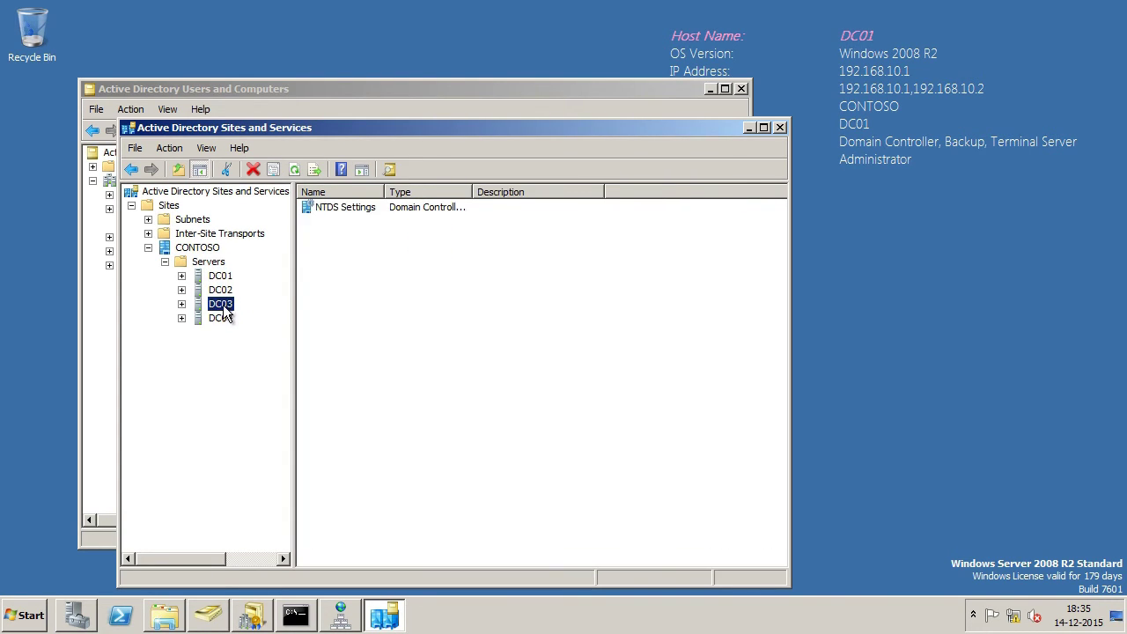
{"action": "left_click", "coordinate": [222, 320]}
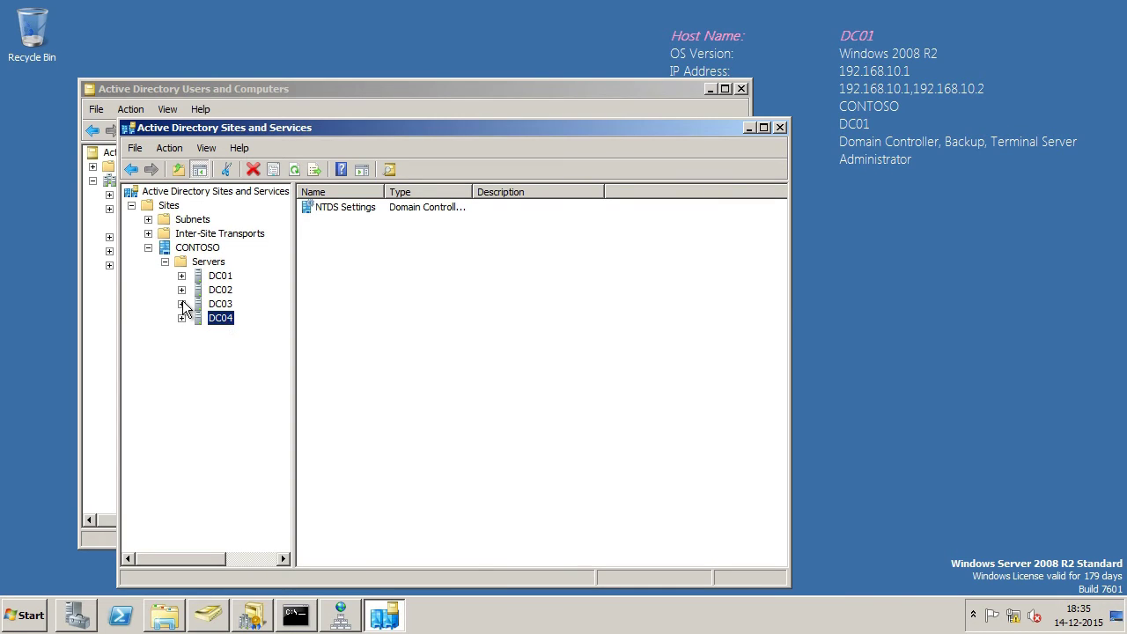
Step: Replicate both connections under DC03's NTDS Settings now and acknowledge the success message
{"action": "left_click", "coordinate": [181, 304]}
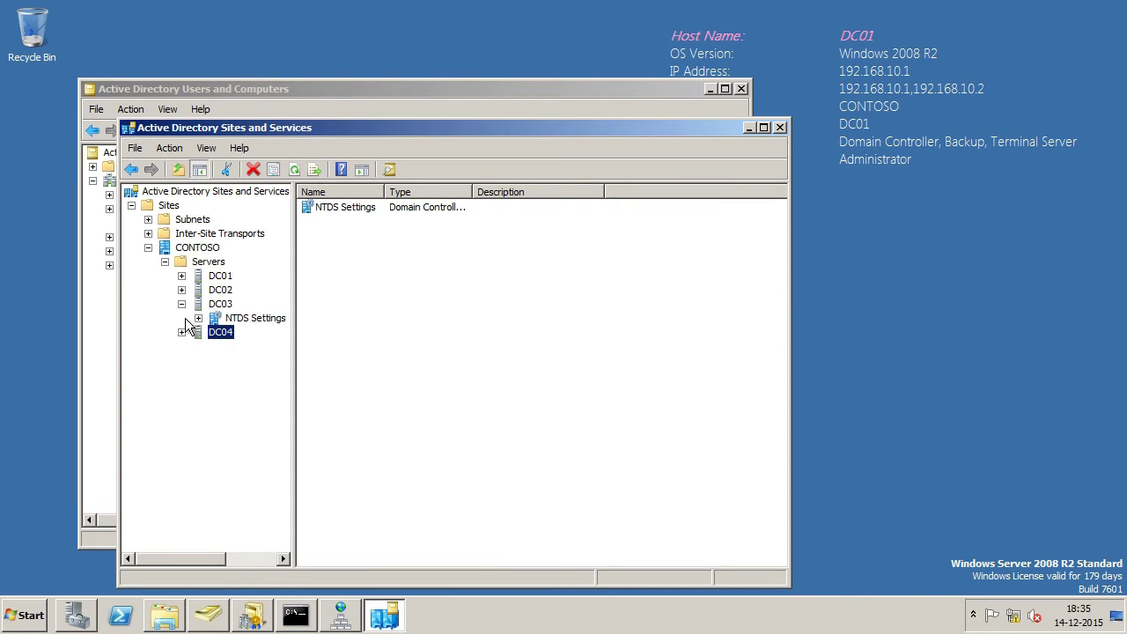
{"action": "left_click", "coordinate": [253, 318]}
{"action": "left_click_drag", "start_coordinate": [397, 281], "coordinate": [355, 208]}
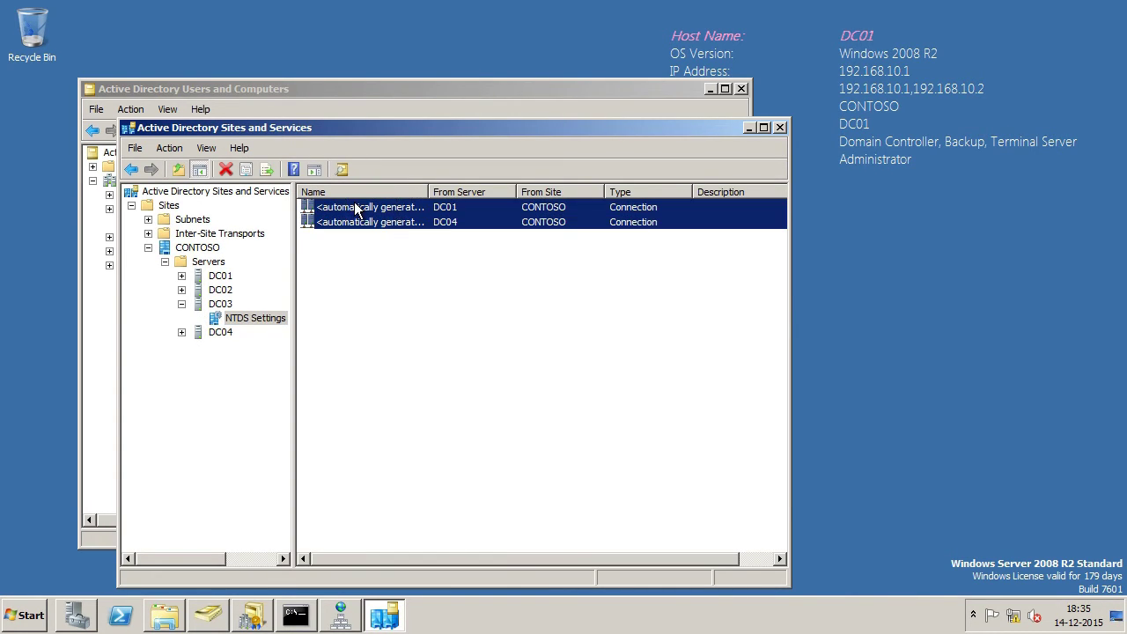
{"action": "right_click", "coordinate": [355, 208]}
{"action": "left_click", "coordinate": [388, 210]}
{"action": "left_click", "coordinate": [676, 359]}
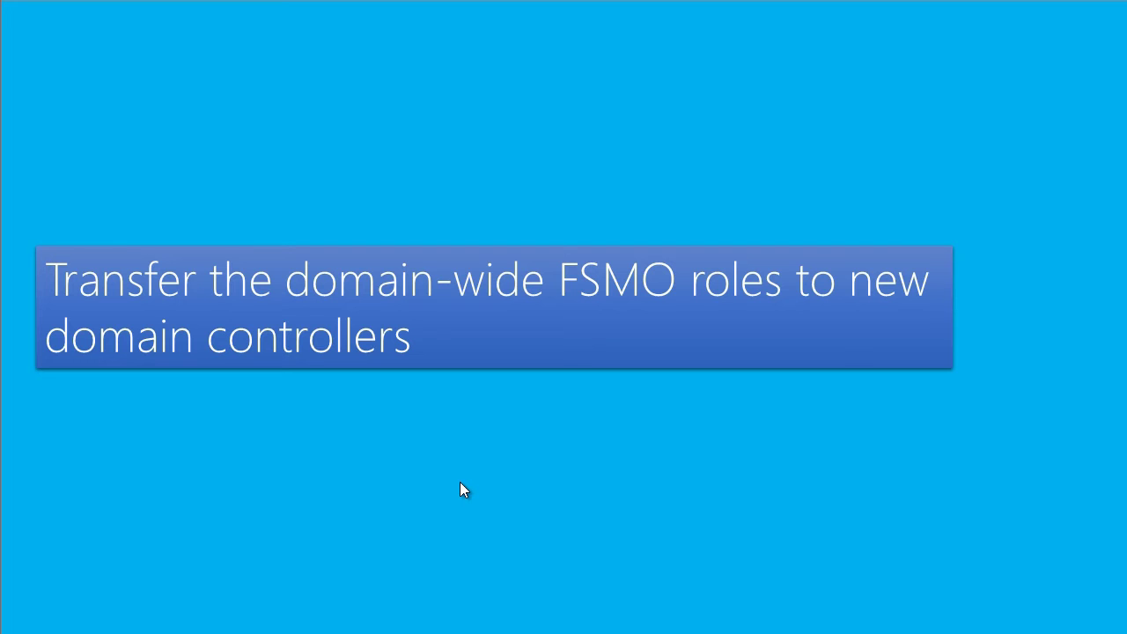
Step: Connect Active Directory Users and Computers on DC01 to DC04.contoso.local
{"action": "mouse_move", "coordinate": [457, 633]}
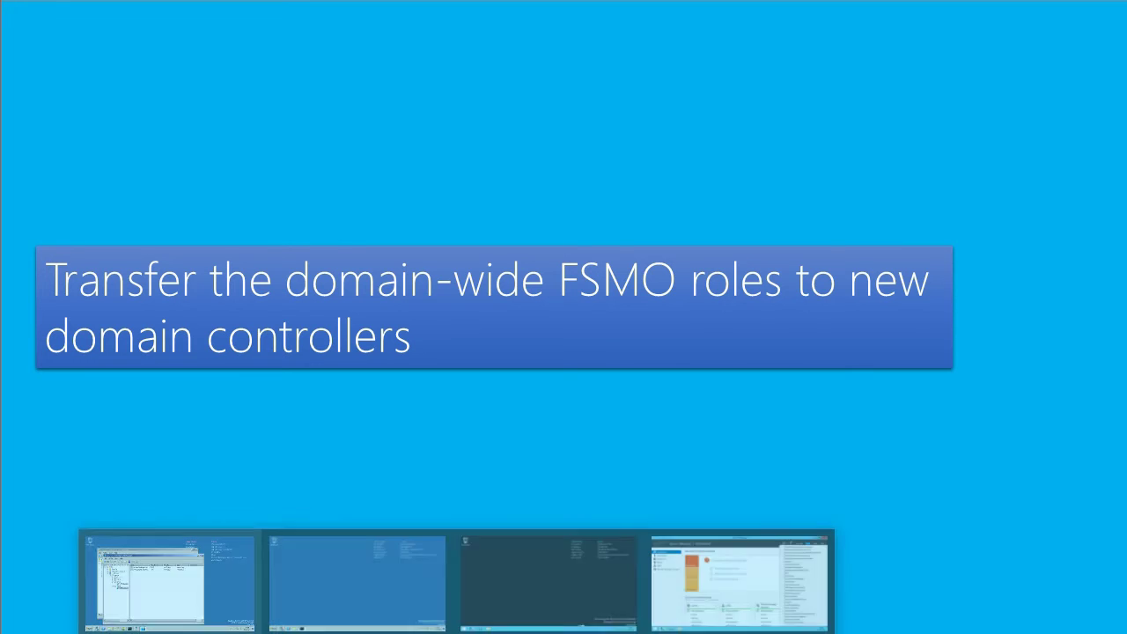
{"action": "left_click", "coordinate": [169, 590]}
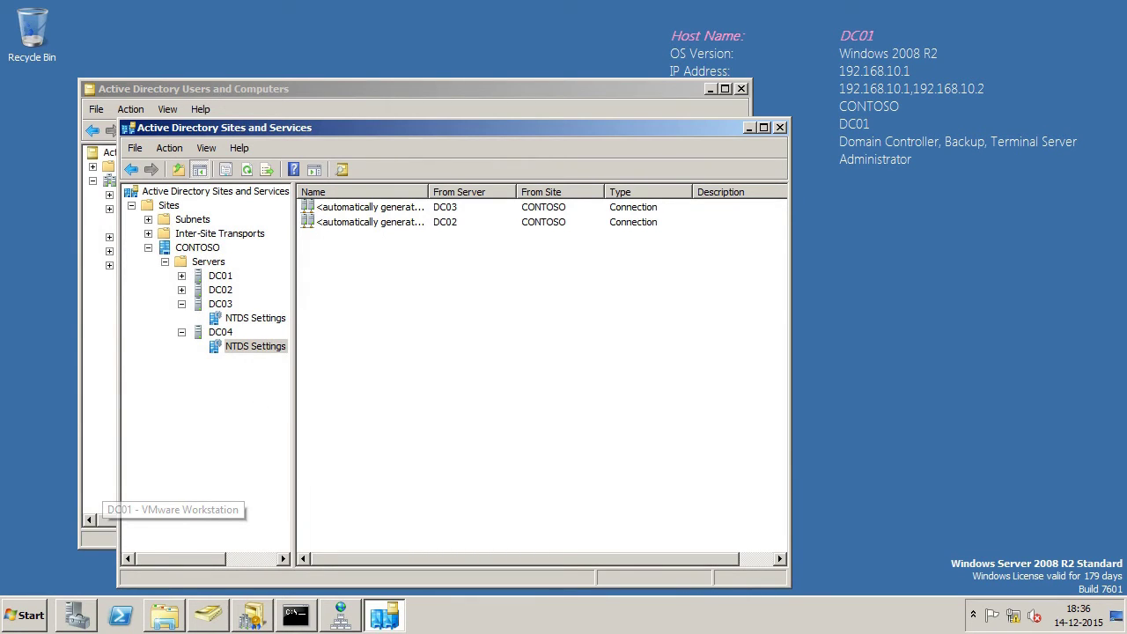
{"action": "left_click", "coordinate": [207, 615]}
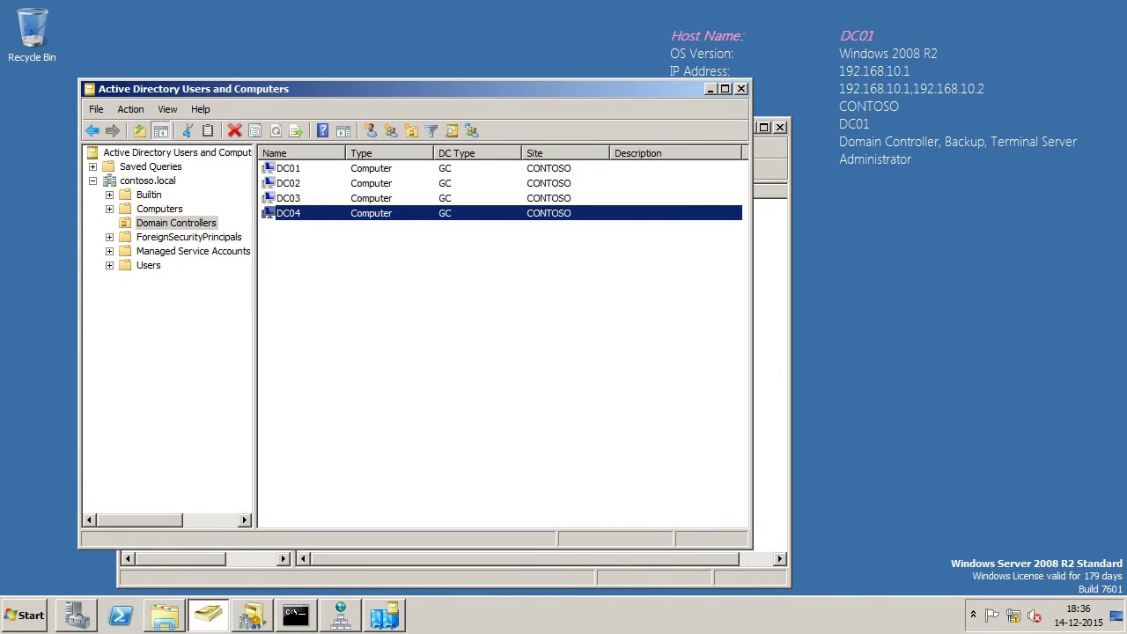
{"action": "right_click", "coordinate": [166, 180]}
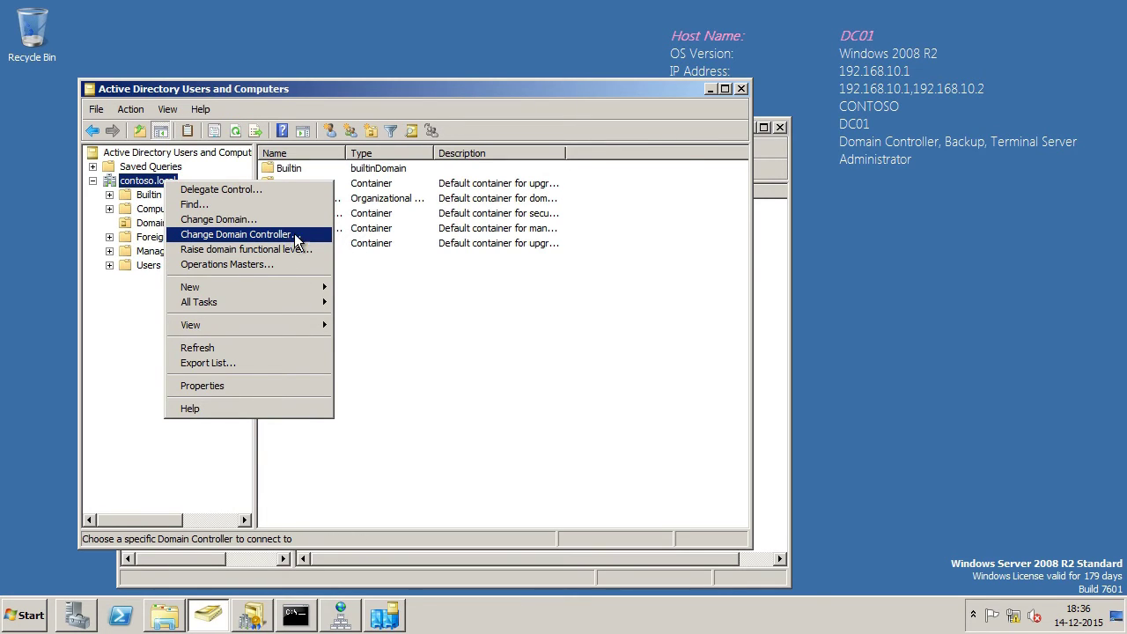
{"action": "left_click", "coordinate": [296, 234]}
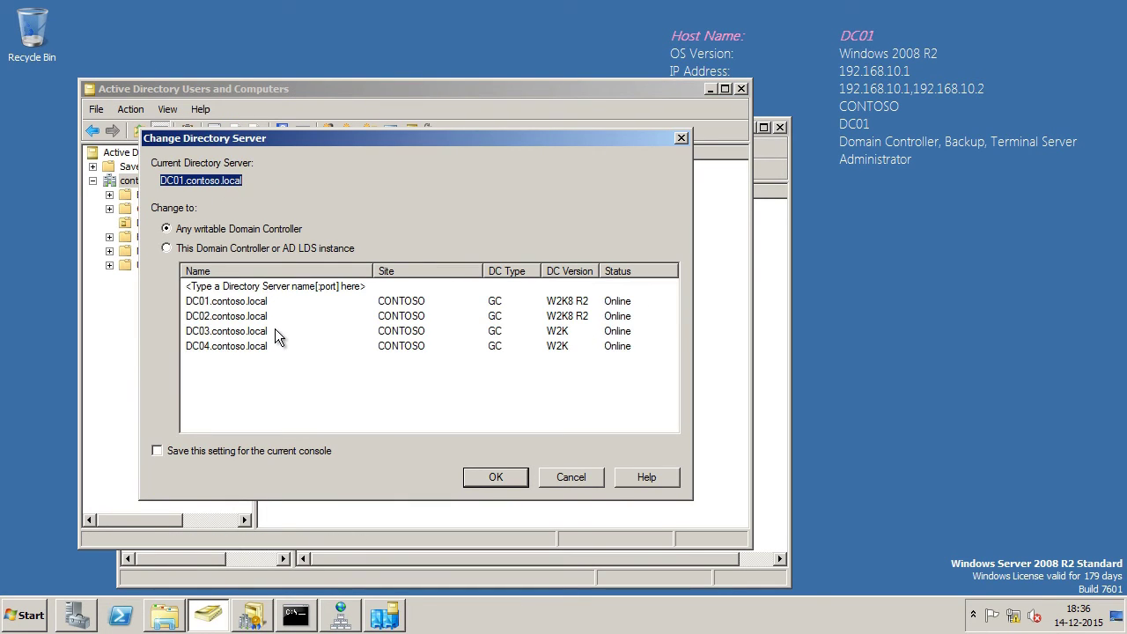
{"action": "left_click", "coordinate": [222, 346]}
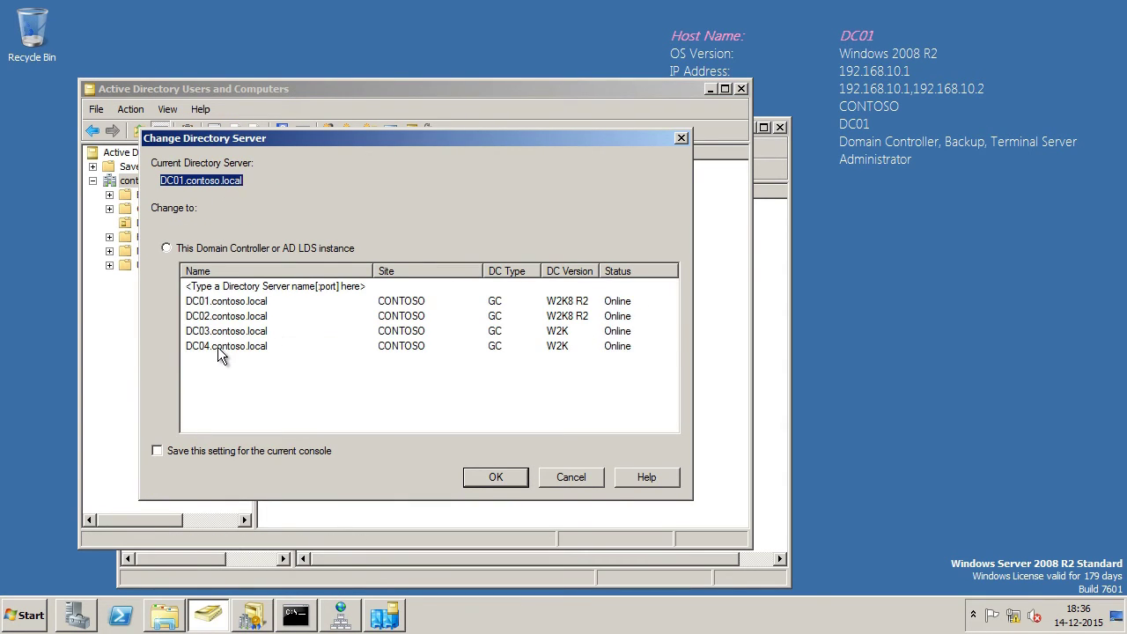
{"action": "left_click", "coordinate": [494, 477]}
Step: Transfer the RID master role for contoso.local to DC04
{"action": "right_click", "coordinate": [142, 181]}
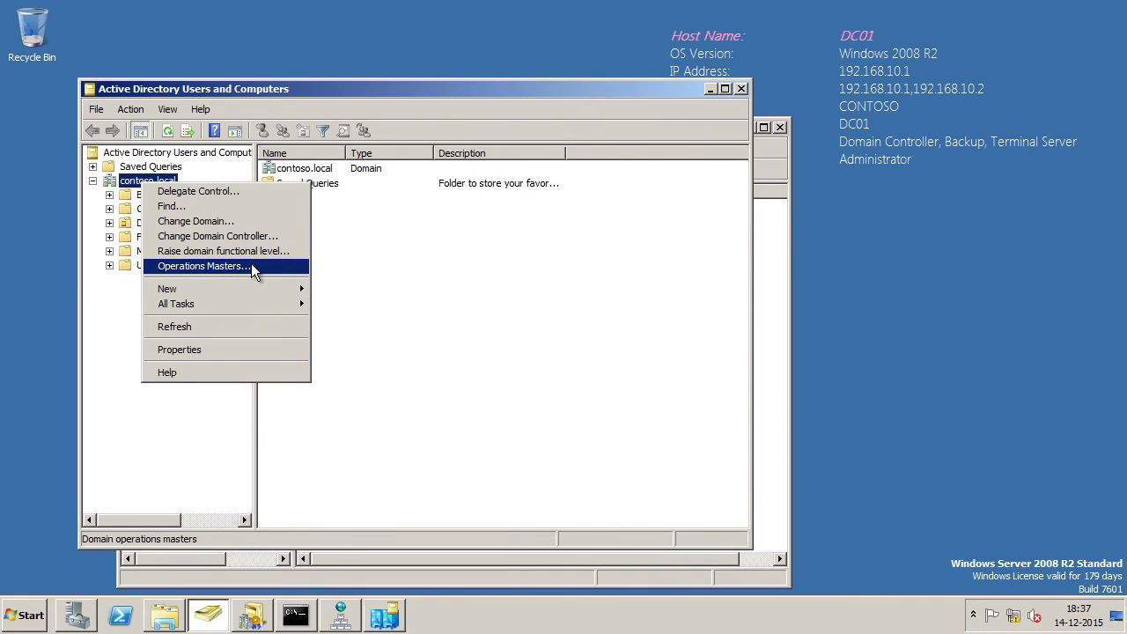
{"action": "left_click", "coordinate": [252, 268]}
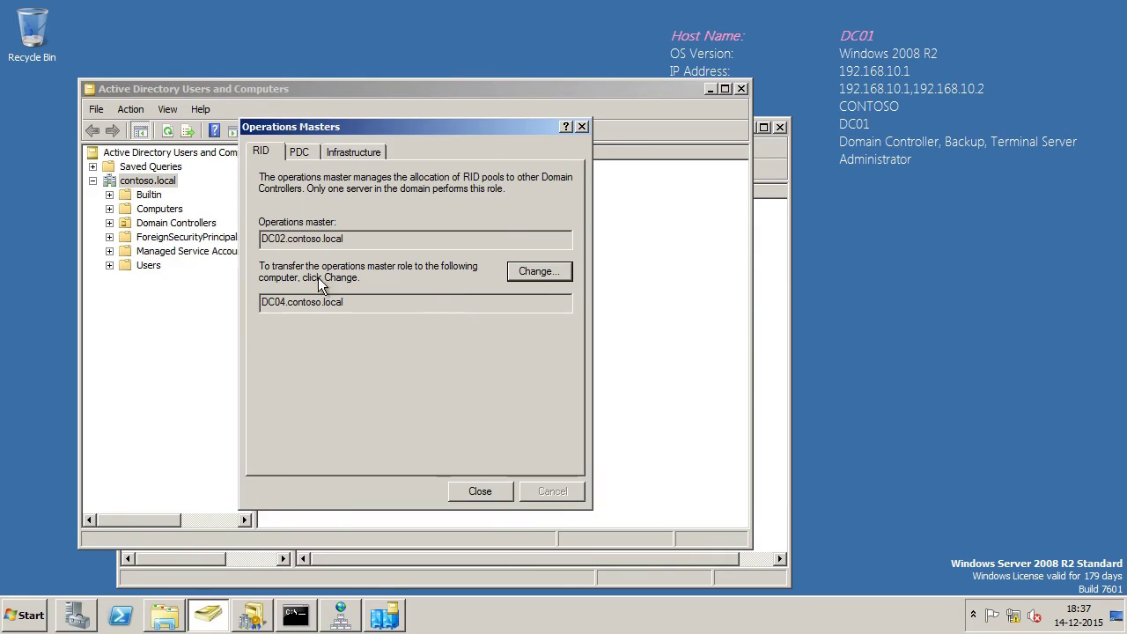
{"action": "left_click", "coordinate": [537, 273]}
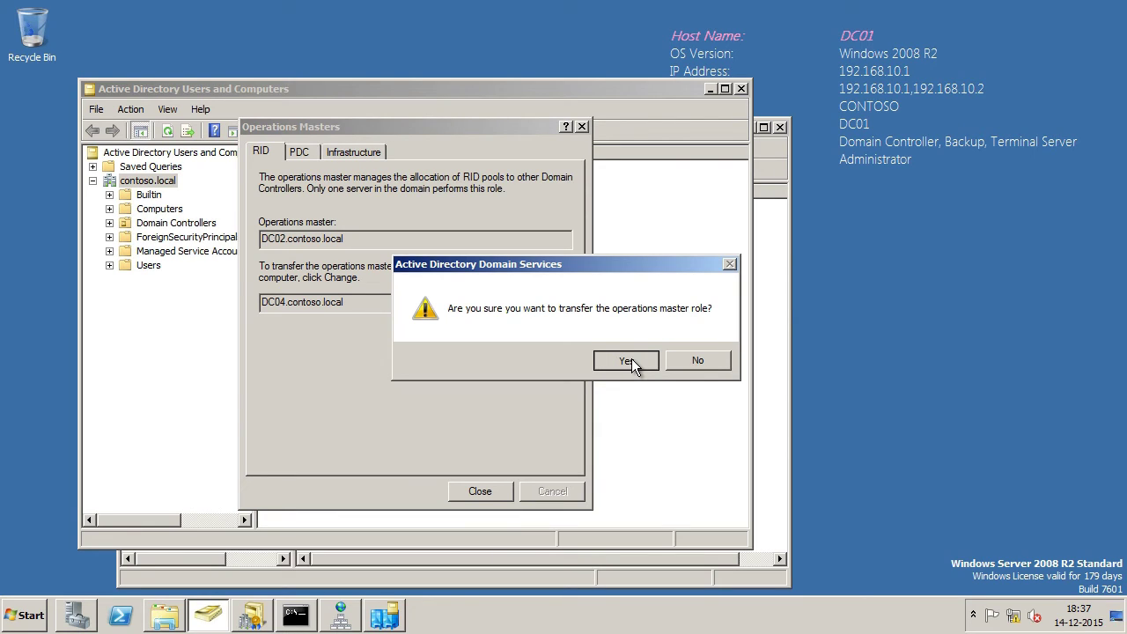
{"action": "left_click", "coordinate": [632, 358]}
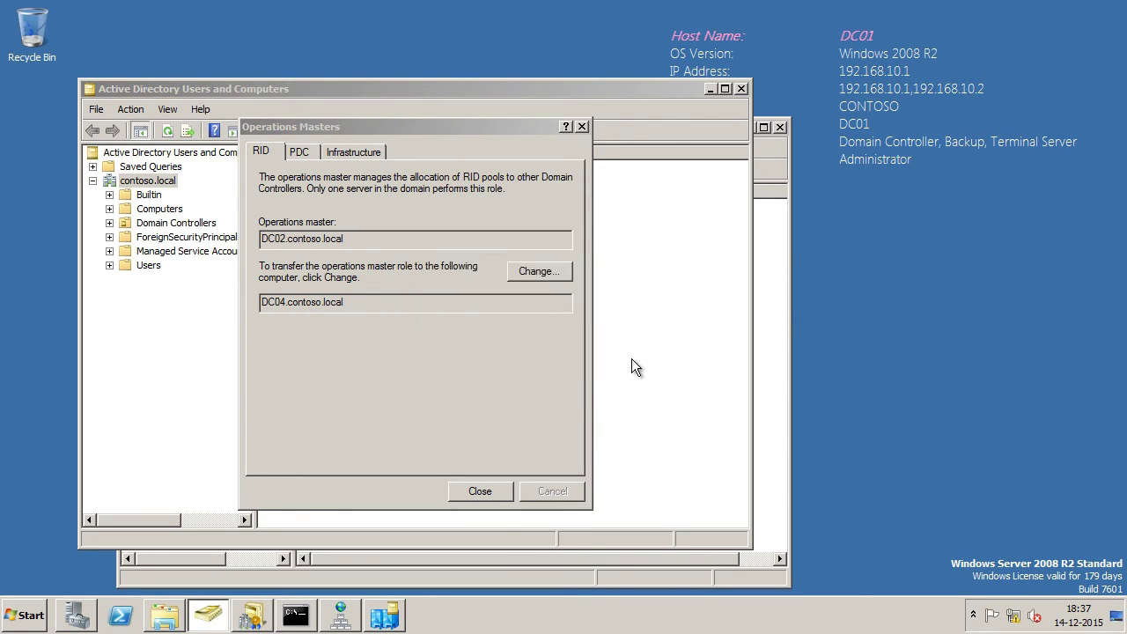
{"action": "left_click", "coordinate": [680, 362]}
Step: Transfer the PDC and infrastructure master roles to DC04 as well
{"action": "left_click", "coordinate": [298, 152]}
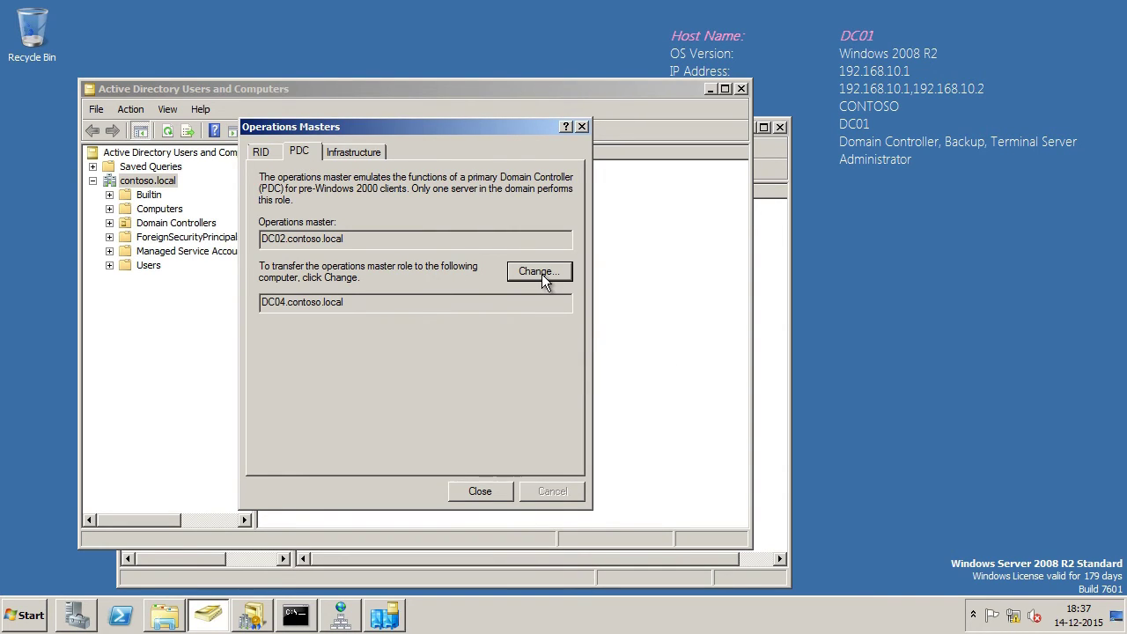
{"action": "left_click", "coordinate": [542, 274]}
{"action": "left_click", "coordinate": [627, 360]}
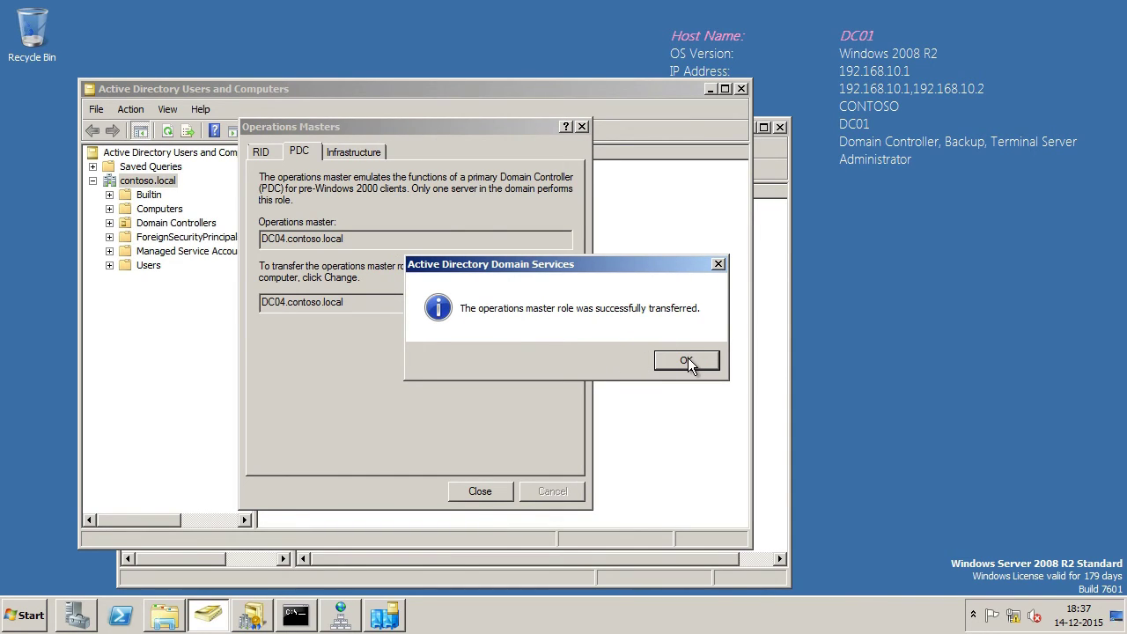
{"action": "left_click", "coordinate": [689, 361]}
{"action": "left_click", "coordinate": [363, 152]}
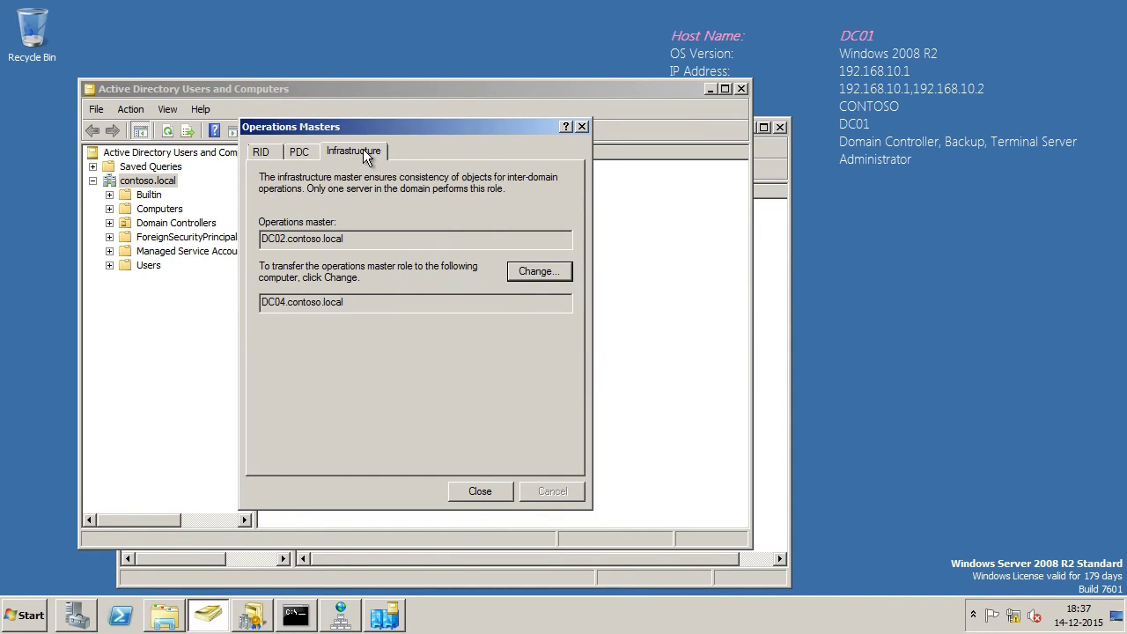
{"action": "left_click", "coordinate": [539, 271]}
{"action": "left_click", "coordinate": [627, 366]}
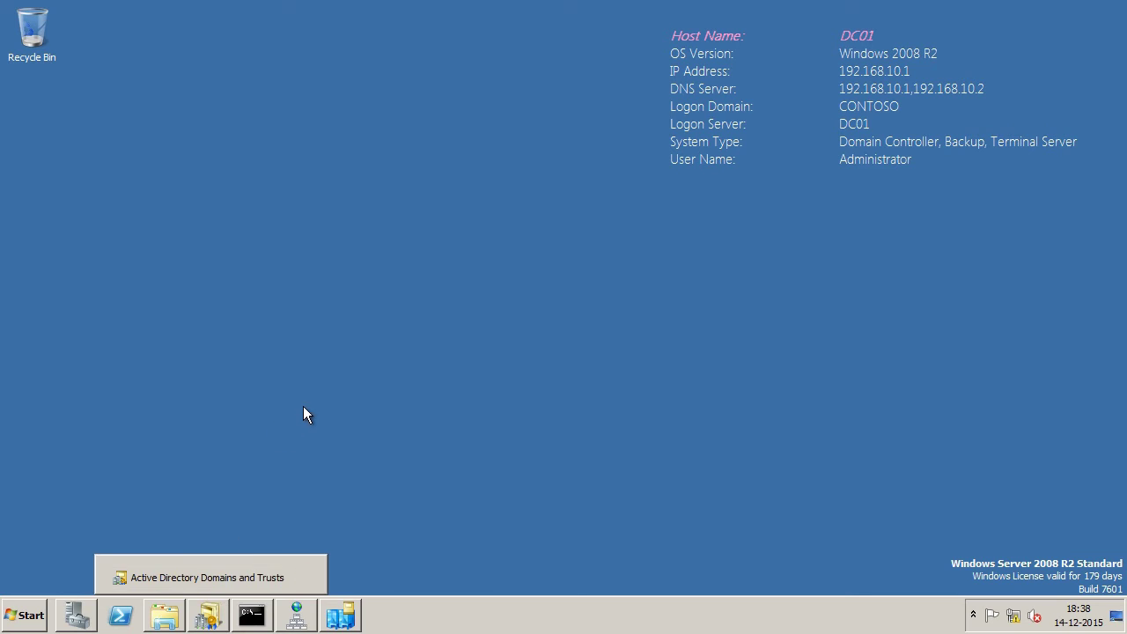
Step: Connect Active Directory Domains and Trusts to DC03.contoso.local
{"action": "left_click", "coordinate": [217, 623]}
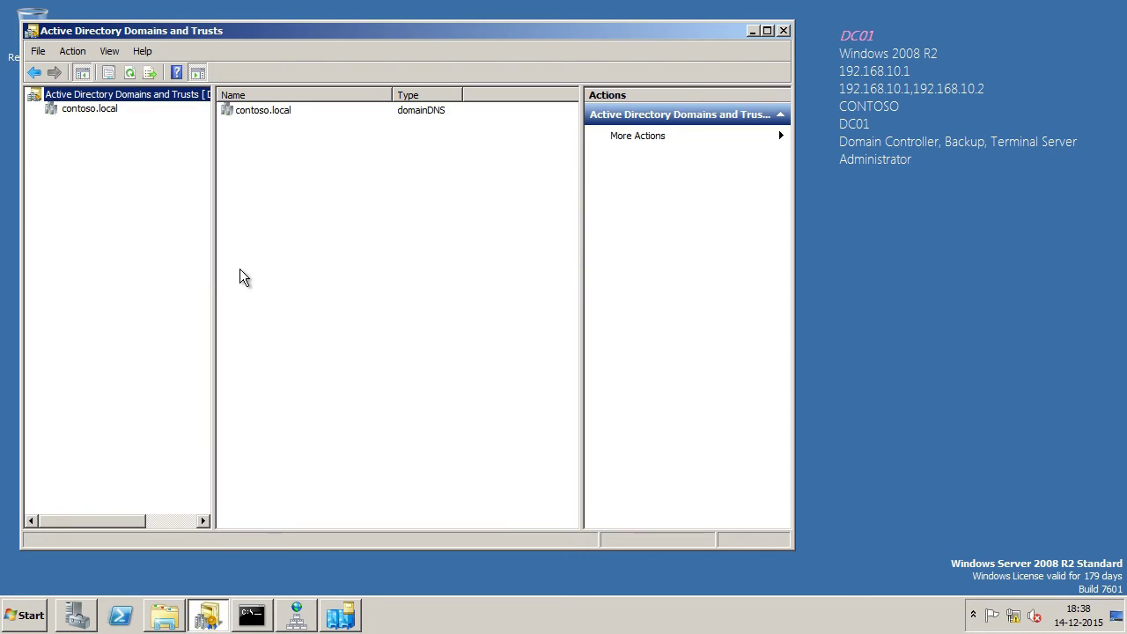
{"action": "right_click", "coordinate": [124, 104]}
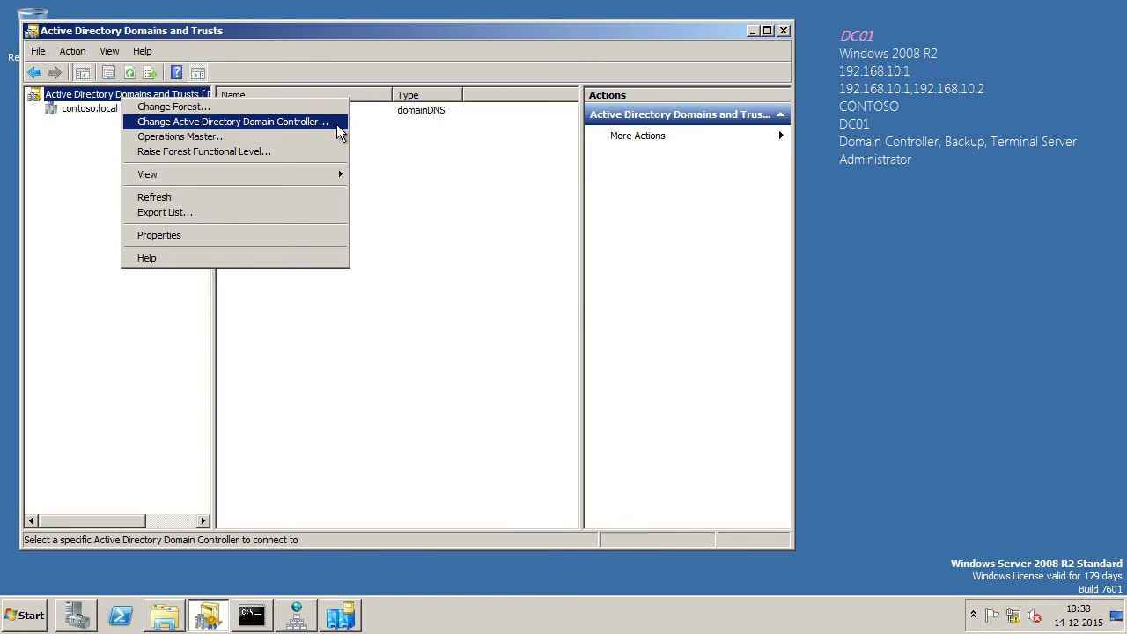
{"action": "left_click", "coordinate": [338, 132]}
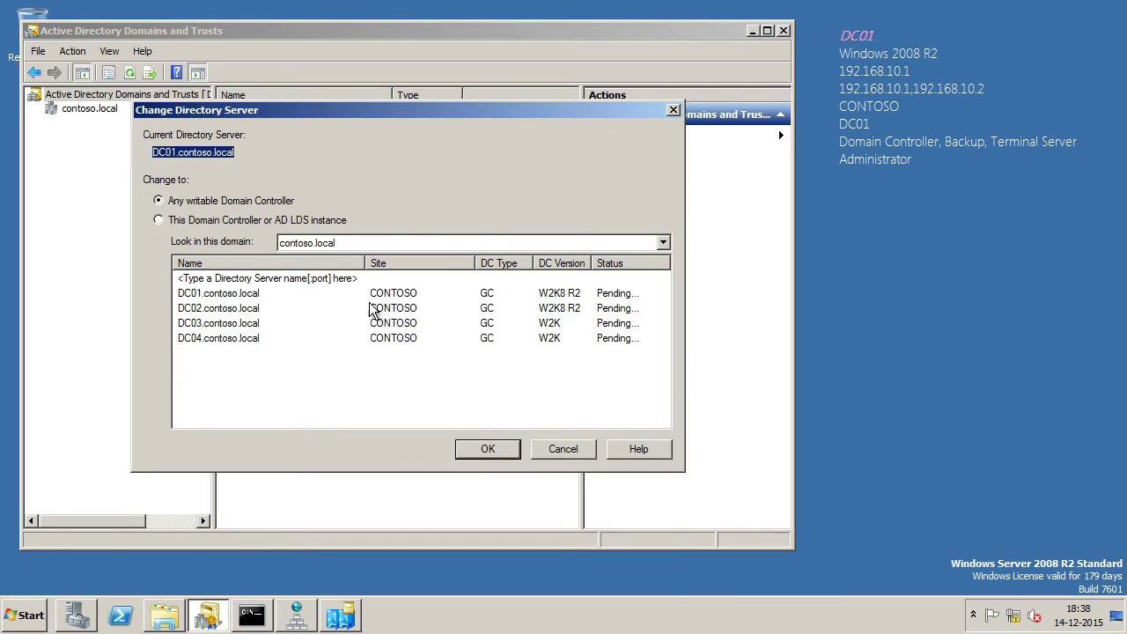
{"action": "left_click", "coordinate": [248, 325]}
{"action": "left_click", "coordinate": [511, 449]}
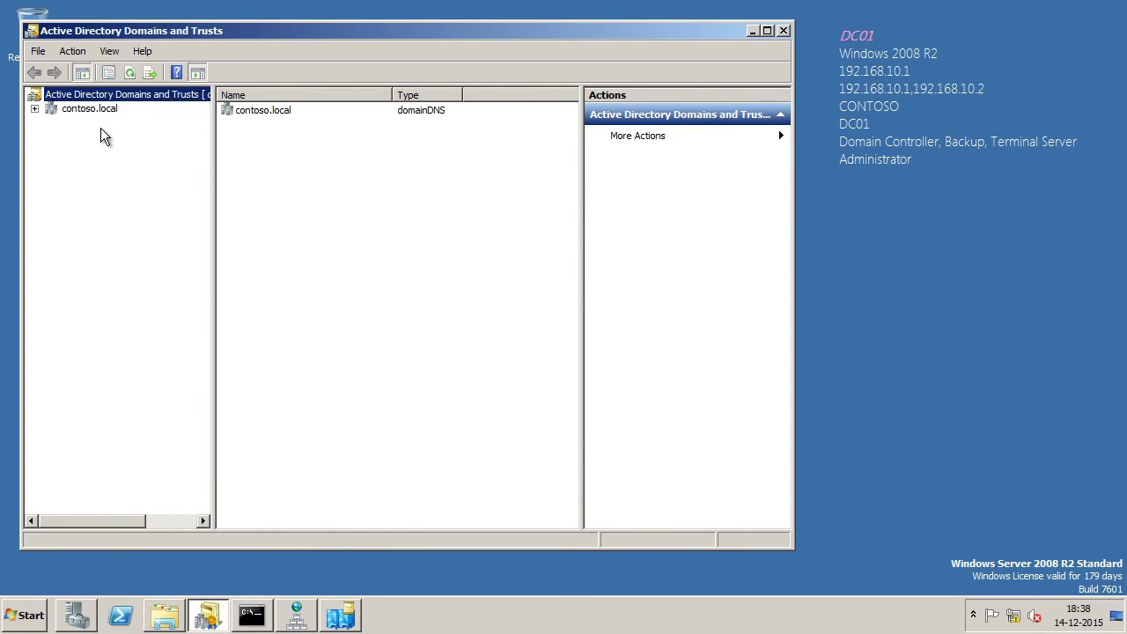
Step: Move the domain naming master role to dc03.contoso.local, then exit the console
{"action": "right_click", "coordinate": [117, 94]}
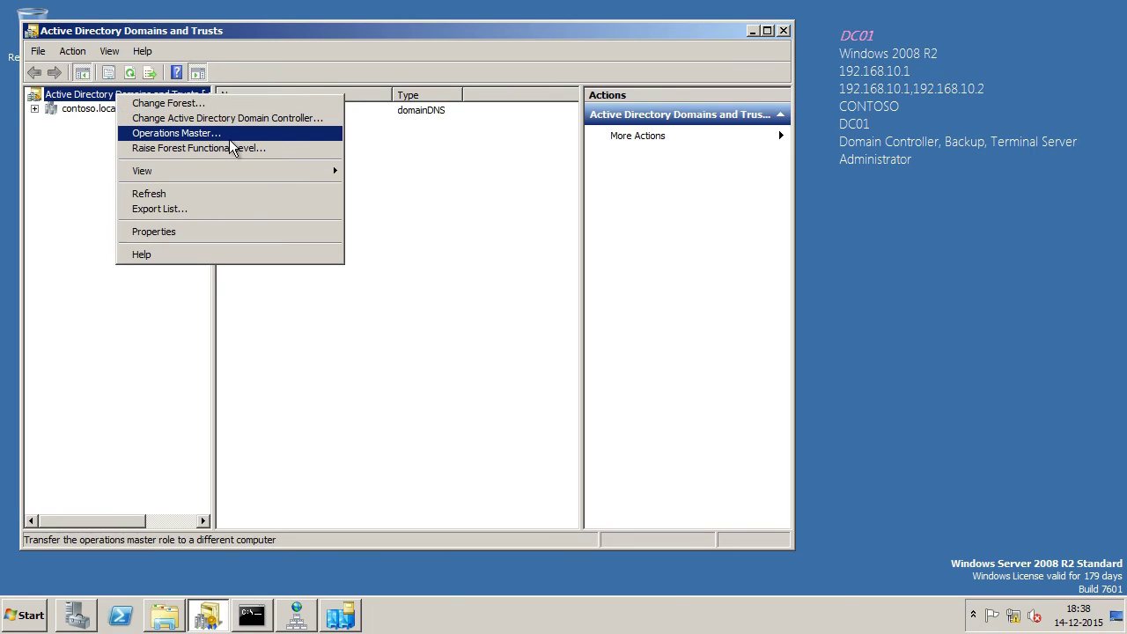
{"action": "left_click", "coordinate": [295, 145]}
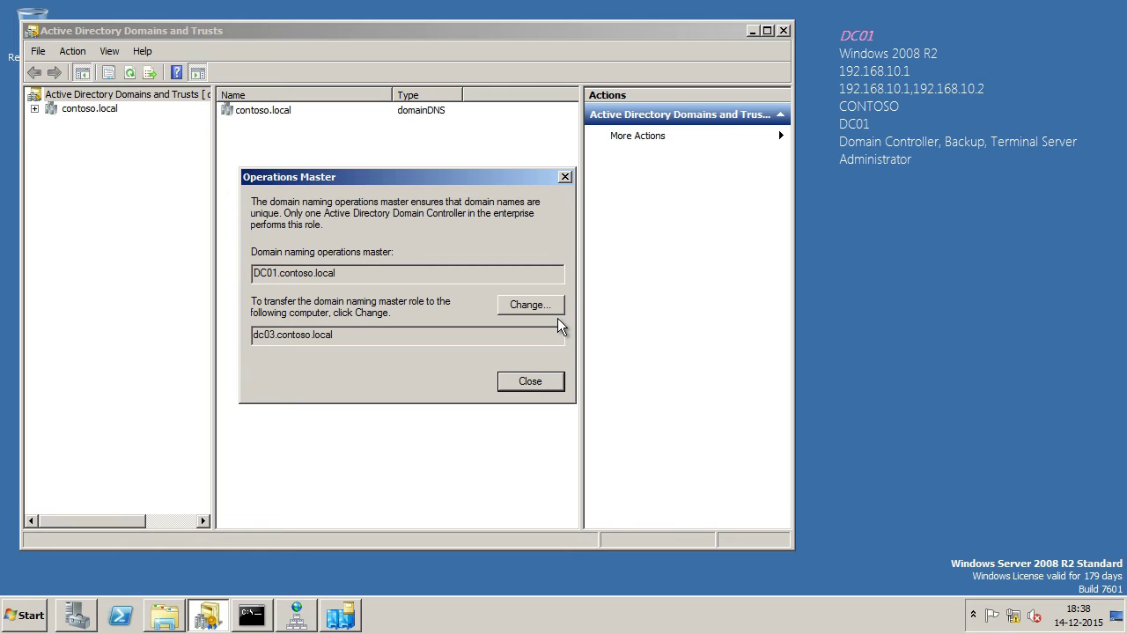
{"action": "left_click", "coordinate": [555, 310]}
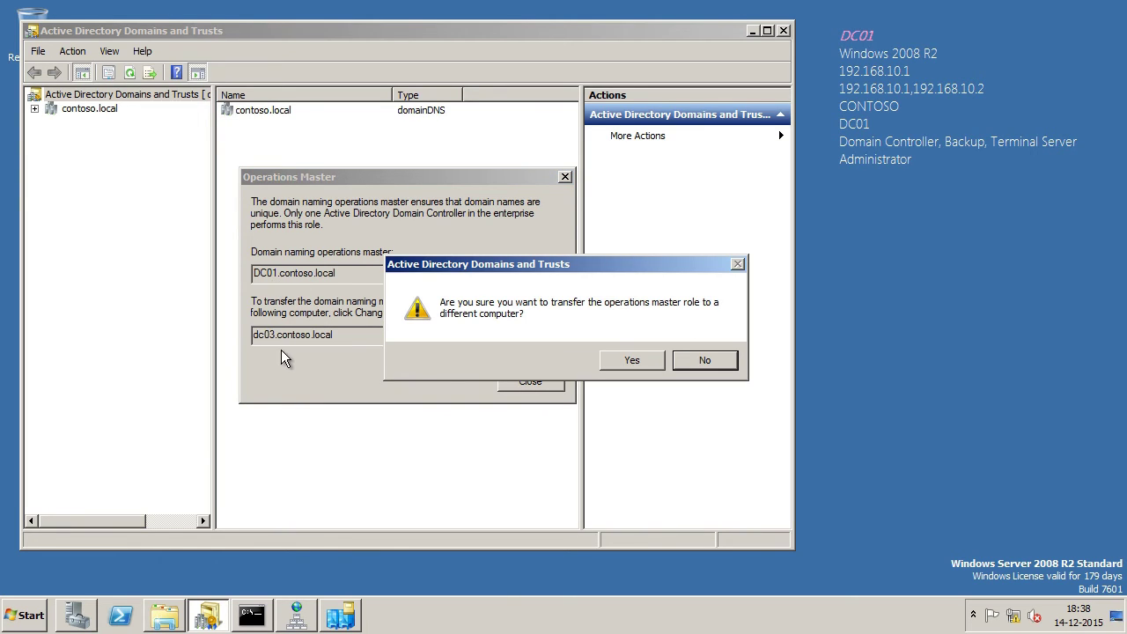
{"action": "left_click", "coordinate": [630, 361]}
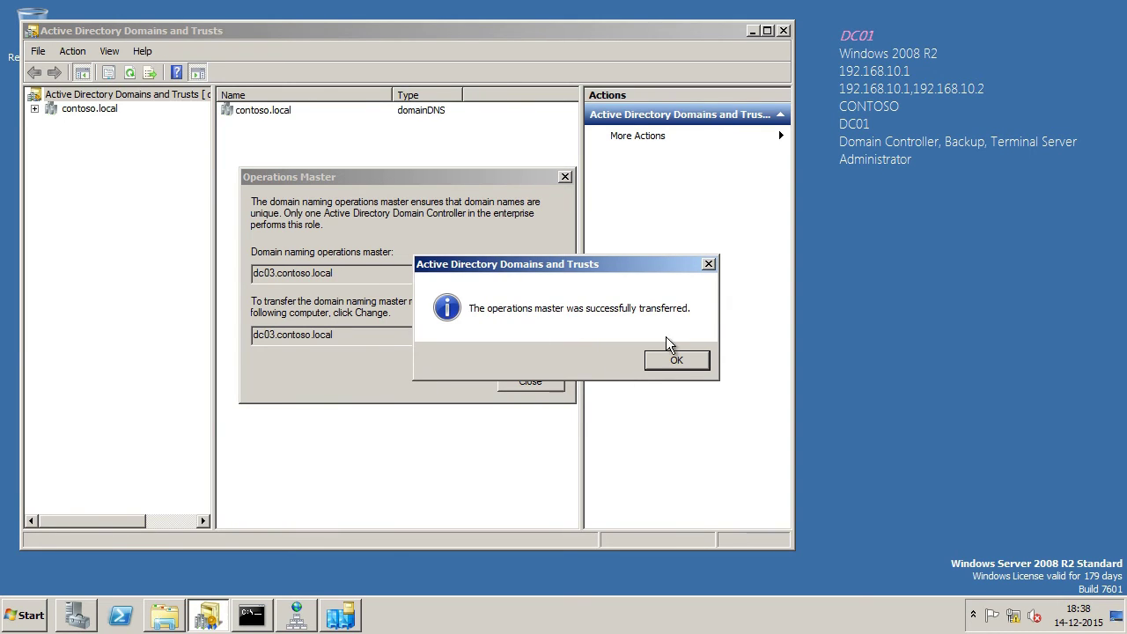
{"action": "left_click", "coordinate": [675, 362]}
{"action": "left_click", "coordinate": [507, 387]}
{"action": "key", "text": "alt+F4"}
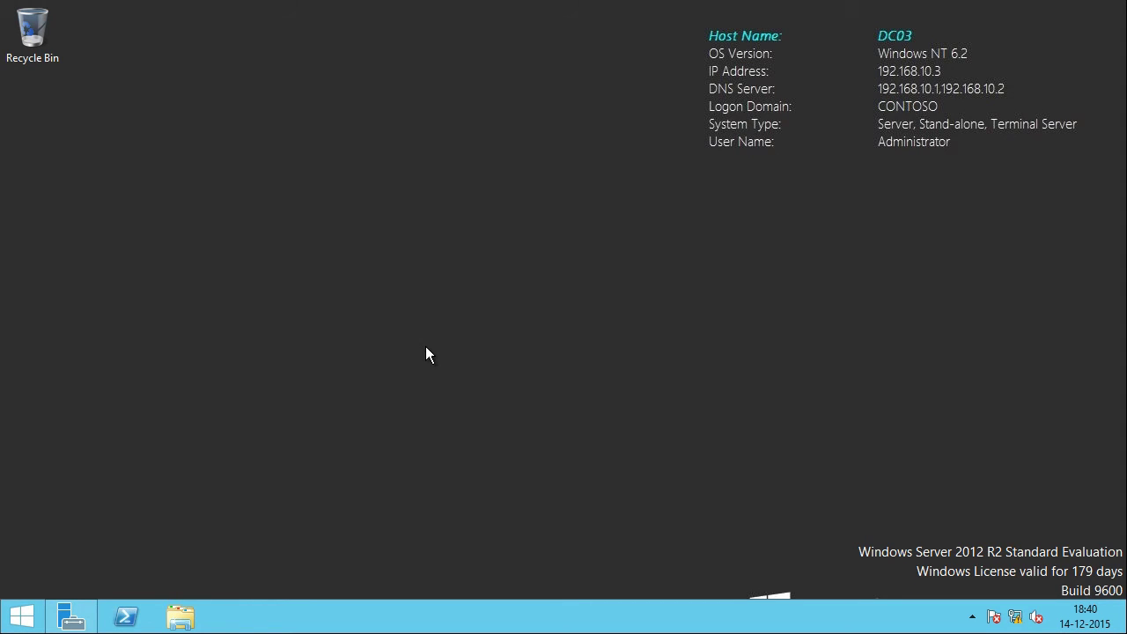
Step: Run regsvr32 schmmgmt.dll in a command prompt on DC03 and confirm the success message
{"action": "key", "text": "super+r"}
{"action": "type", "text": "cmd"}
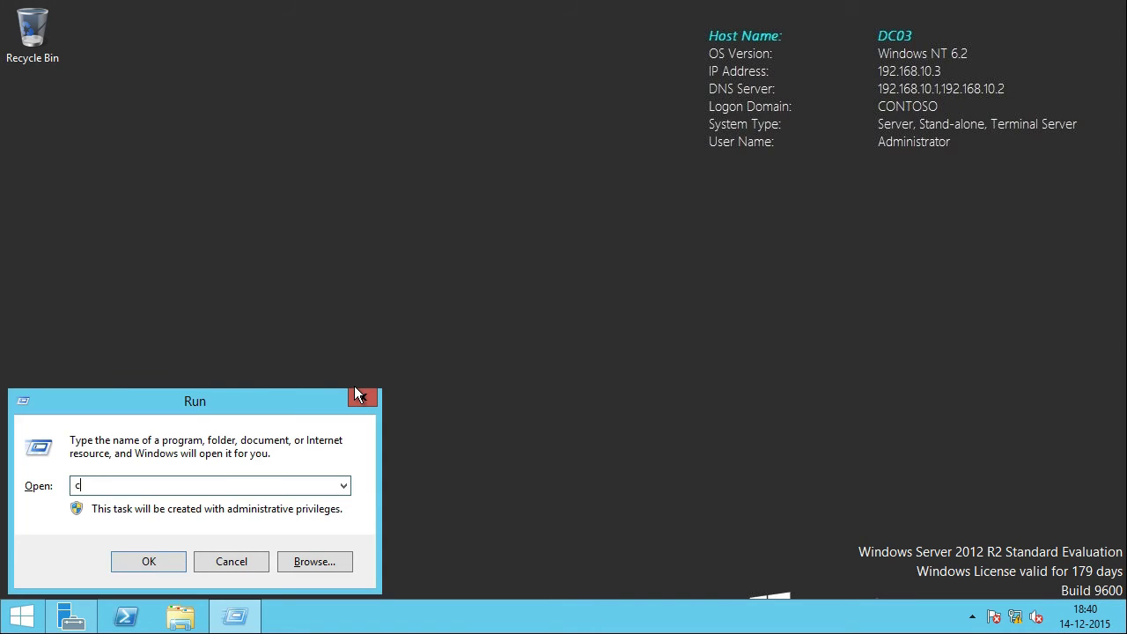
{"action": "key", "text": "Return"}
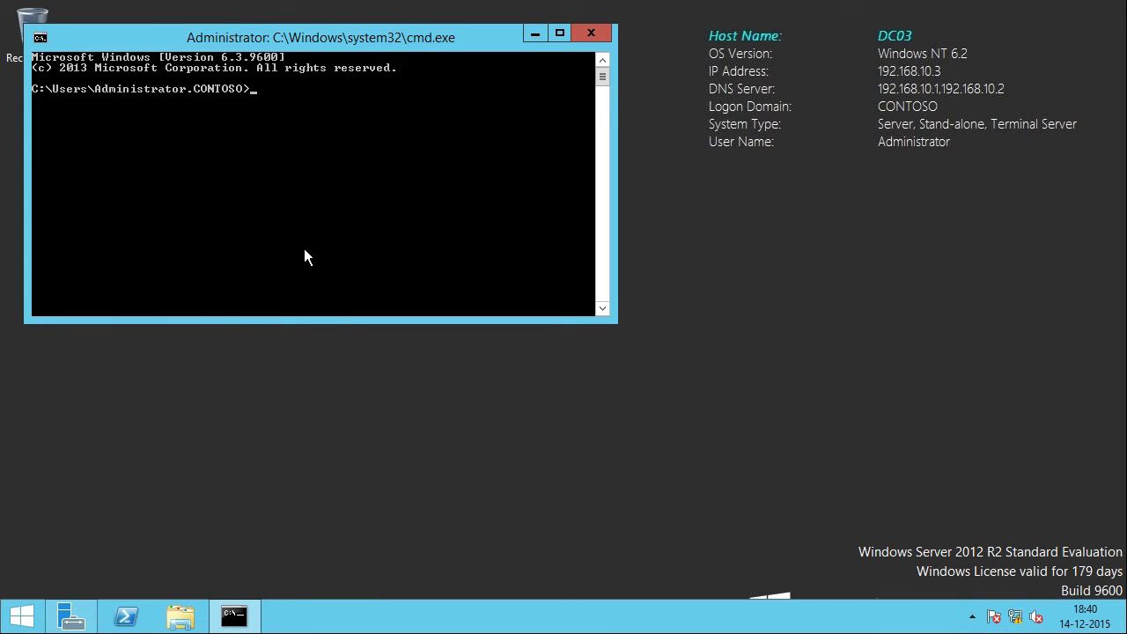
{"action": "type", "text": "regsrv32"}
{"action": "scroll", "coordinate": [304, 255], "scroll_direction": "down", "scroll_amount": 1}
{"action": "key", "text": "BackSpace"}
{"action": "key", "text": "BackSpace"}
{"action": "key", "text": "BackSpace"}
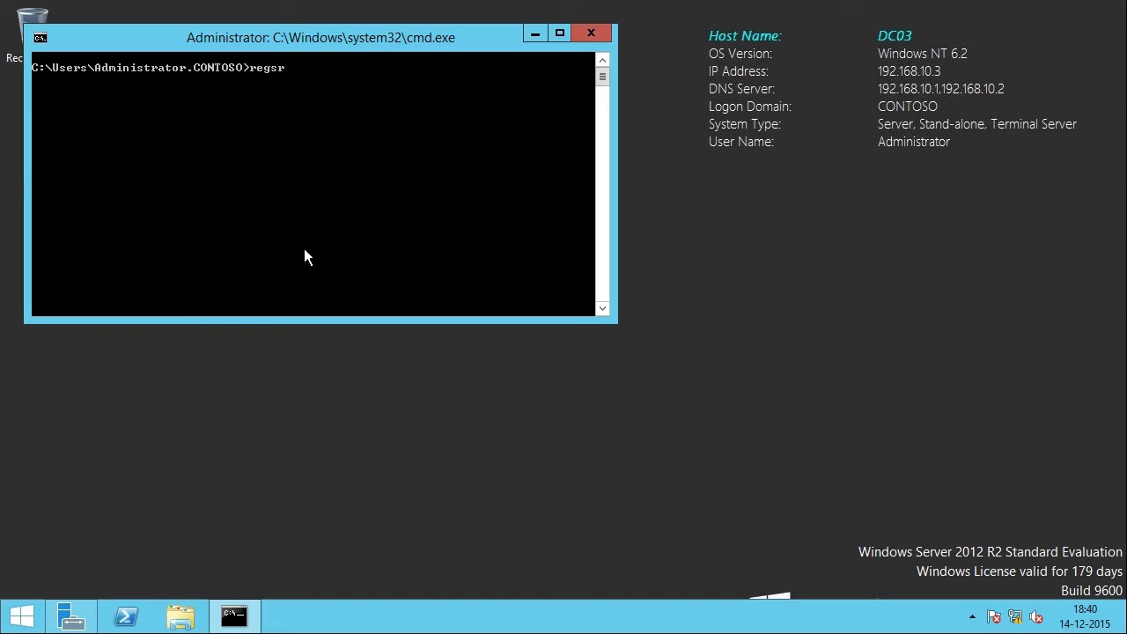
{"action": "type", "text": "r32 schmmgmt.dll"}
{"action": "key", "text": "Return"}
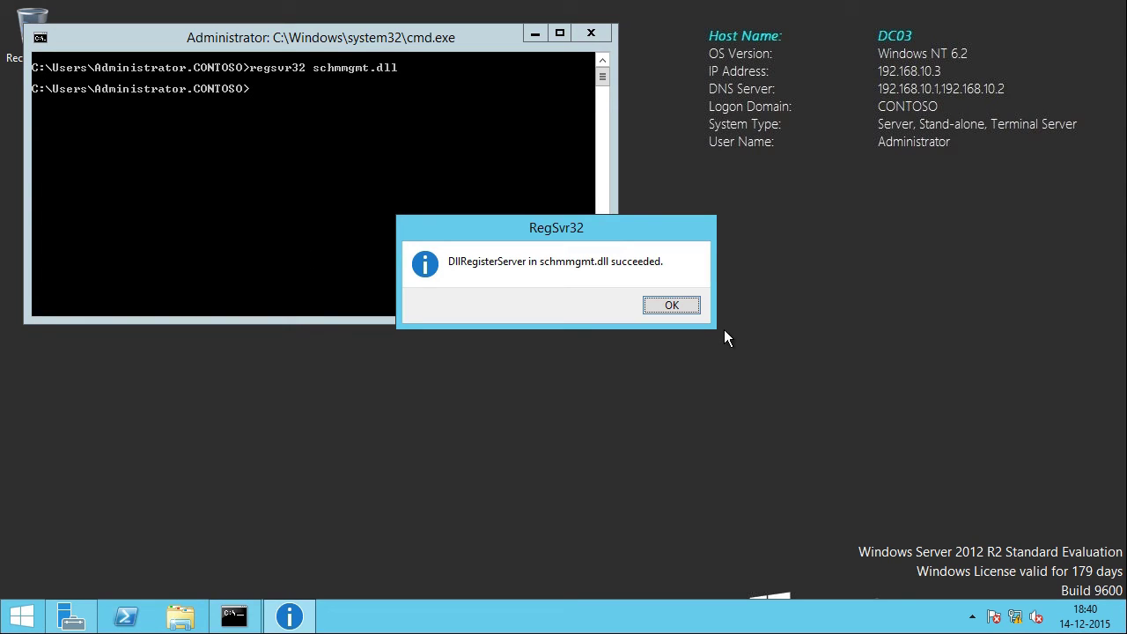
{"action": "left_click", "coordinate": [682, 308]}
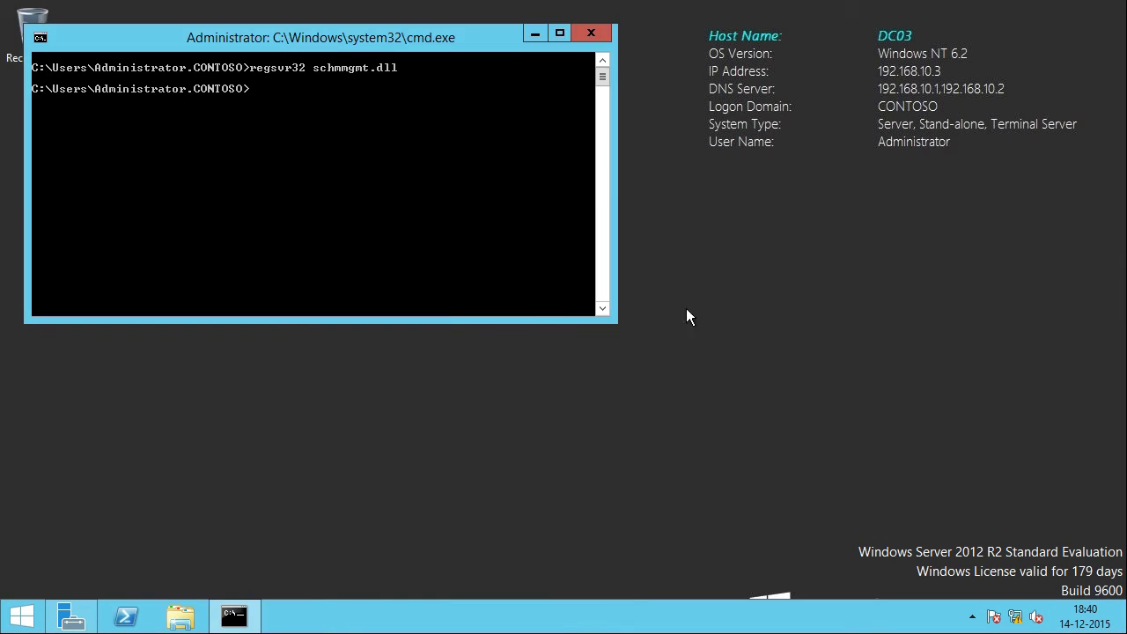
{"action": "left_click", "coordinate": [534, 39]}
{"action": "key", "text": "super+r"}
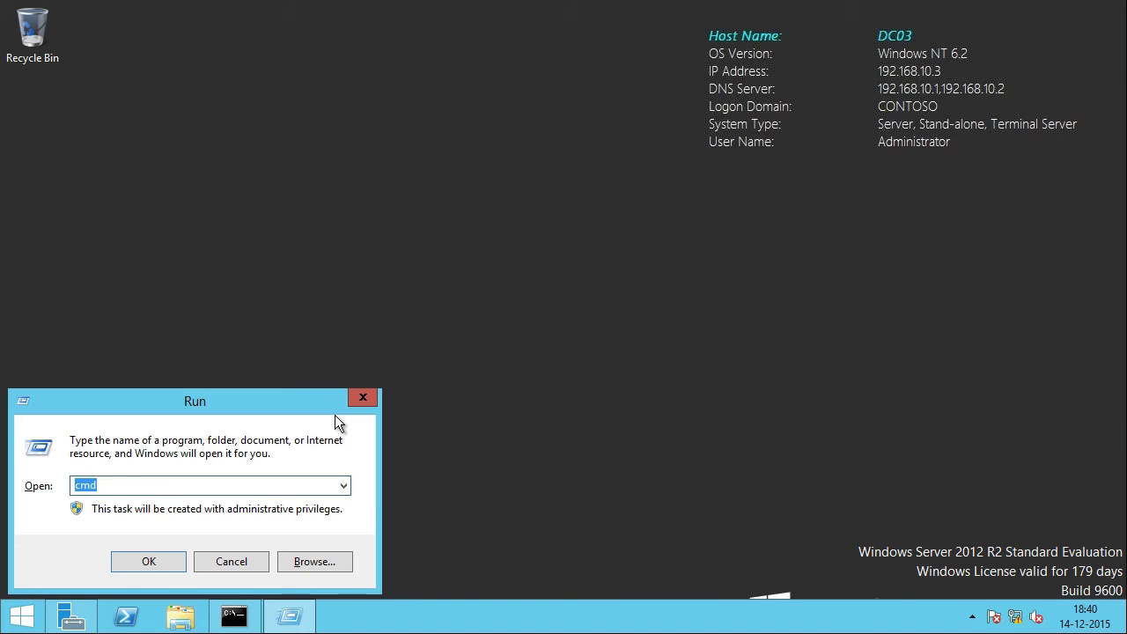
Step: Start a blank mmc console and add the Active Directory Schema snap-in
{"action": "type", "text": "mmc"}
{"action": "key", "text": "Return"}
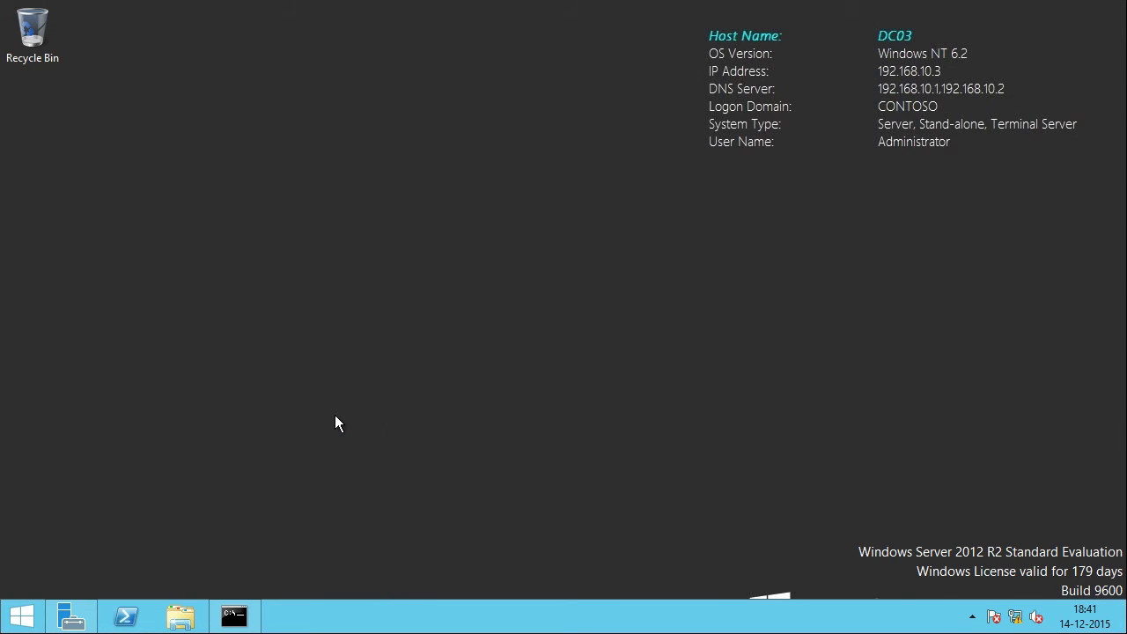
{"action": "right_click", "coordinate": [106, 129]}
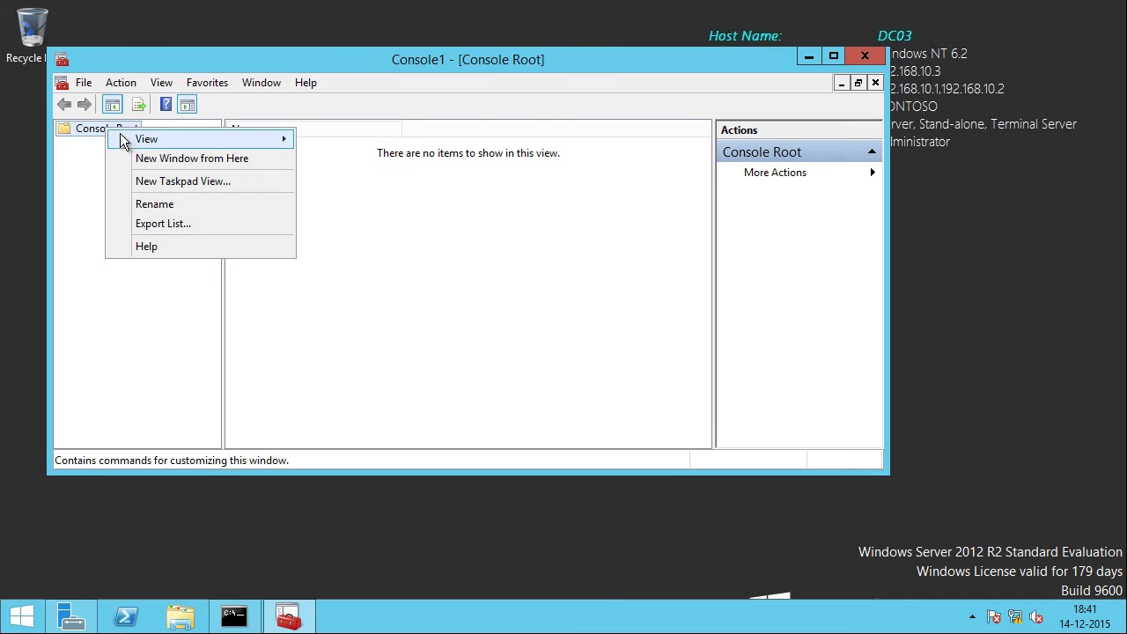
{"action": "left_click", "coordinate": [85, 82]}
{"action": "left_click", "coordinate": [142, 185]}
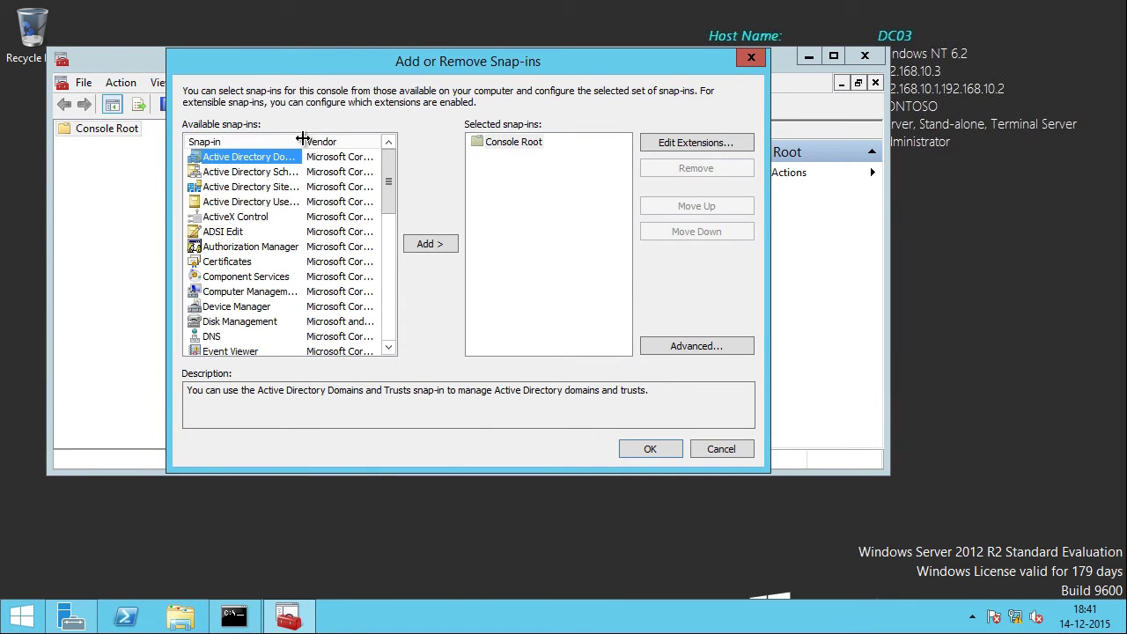
{"action": "left_click_drag", "start_coordinate": [302, 138], "coordinate": [377, 139]}
{"action": "left_click", "coordinate": [257, 174]}
{"action": "left_click", "coordinate": [435, 248]}
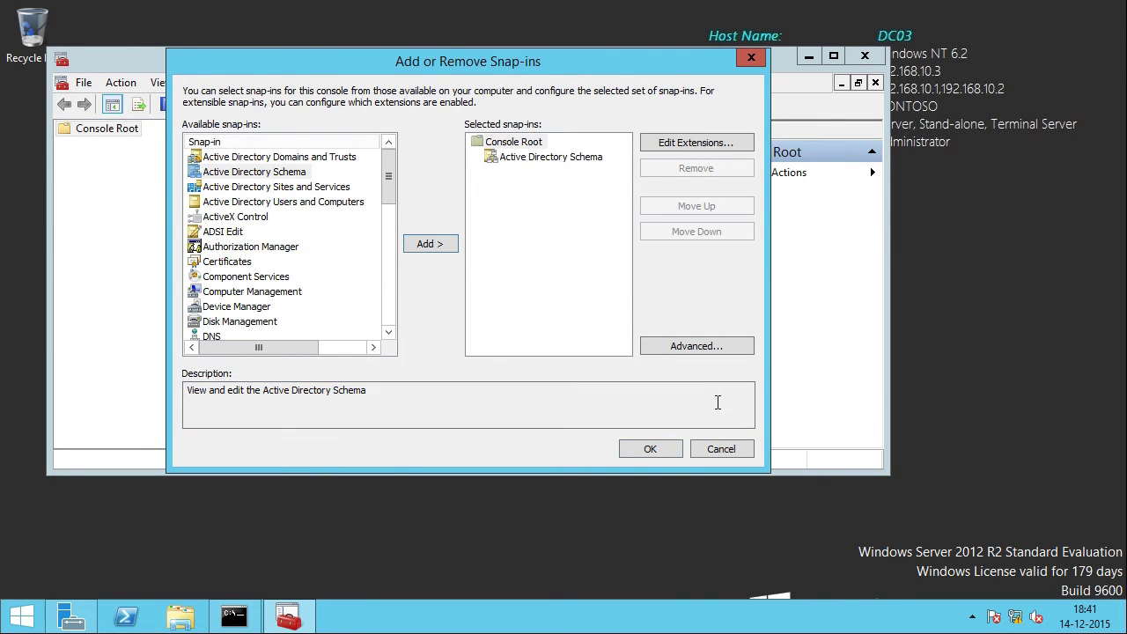
{"action": "key", "text": "Return"}
Step: Point the Active Directory Schema snap-in at domain controller DC03.contoso.local
{"action": "left_click", "coordinate": [65, 145]}
{"action": "right_click", "coordinate": [129, 146]}
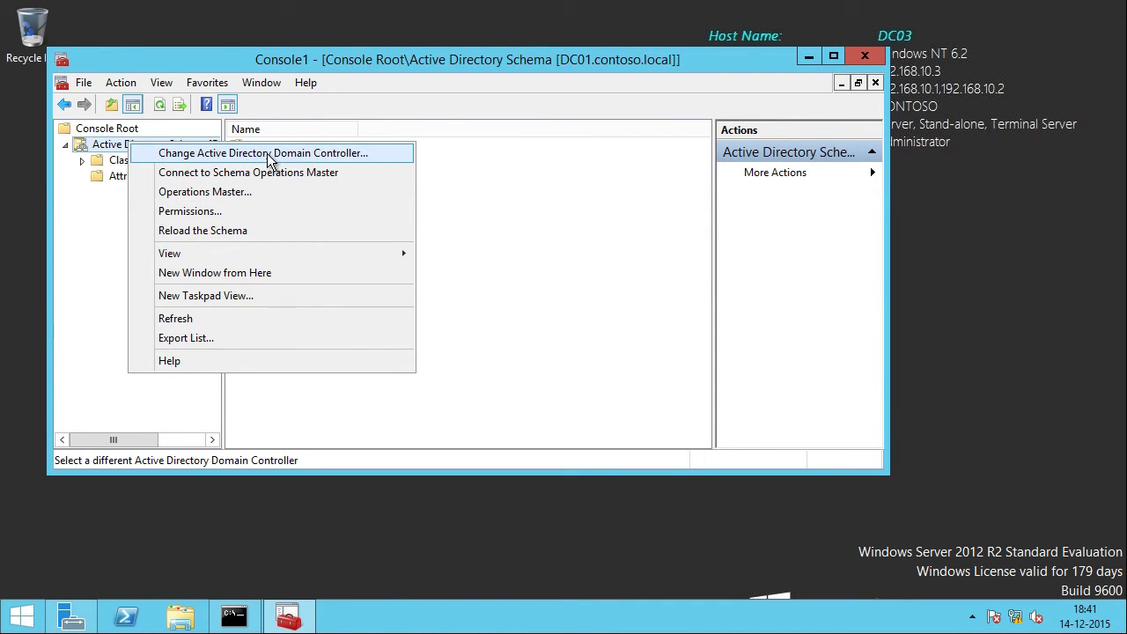
{"action": "left_click", "coordinate": [378, 152]}
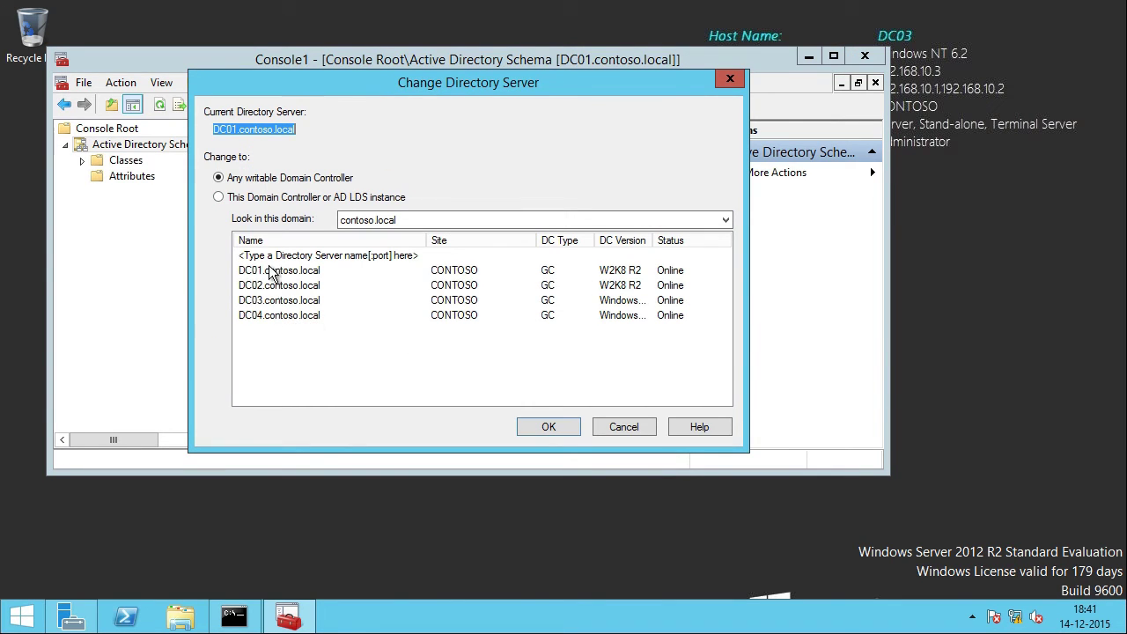
{"action": "left_click", "coordinate": [280, 300]}
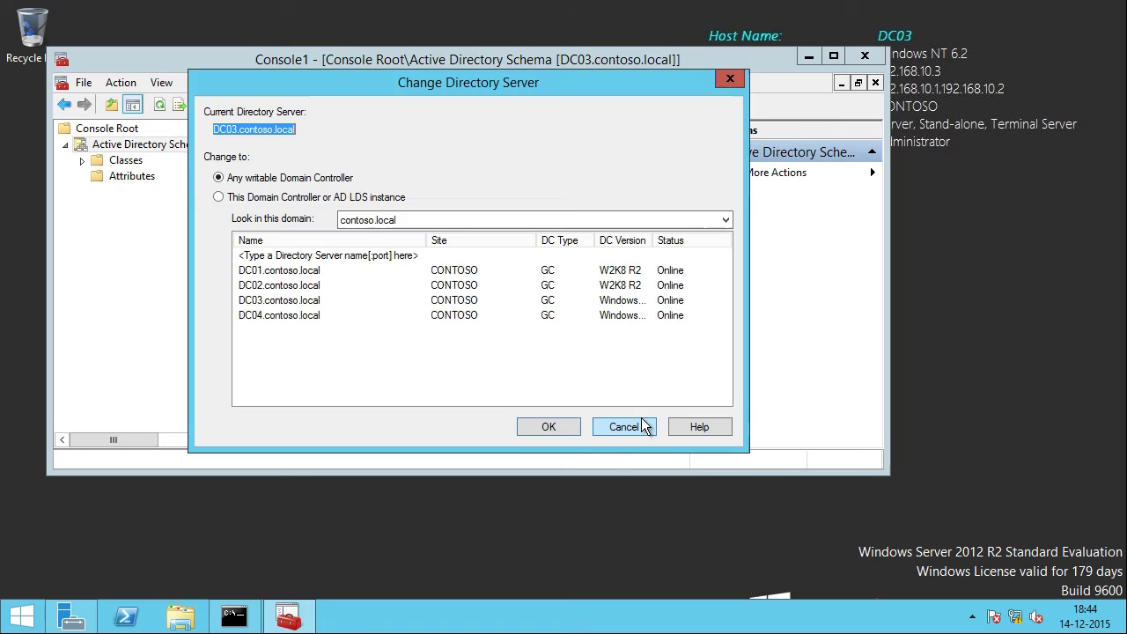
{"action": "left_click", "coordinate": [637, 427]}
Step: Transfer the schema master from DC01 to DC03.contoso.local, then close the console unsaved
{"action": "right_click", "coordinate": [169, 147]}
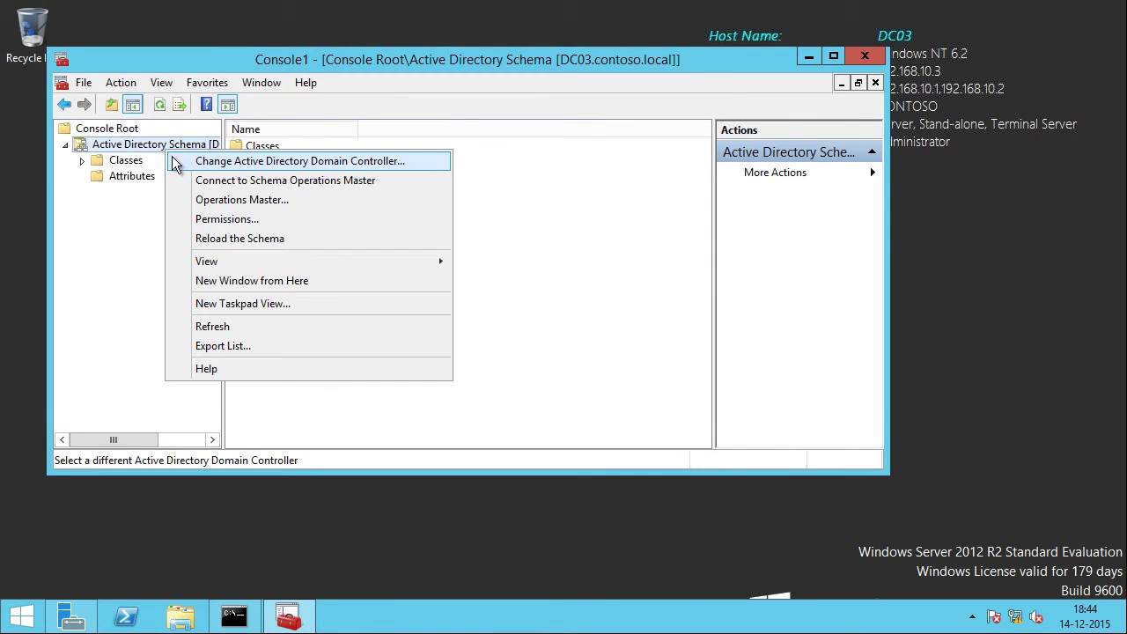
{"action": "left_click", "coordinate": [309, 203]}
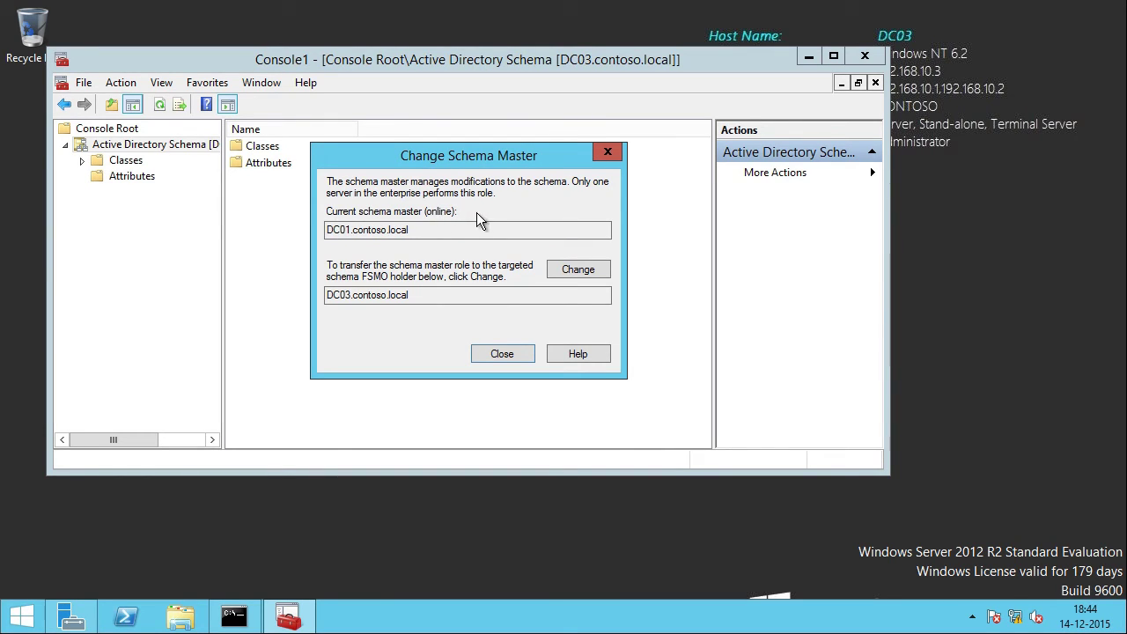
{"action": "left_click", "coordinate": [579, 271]}
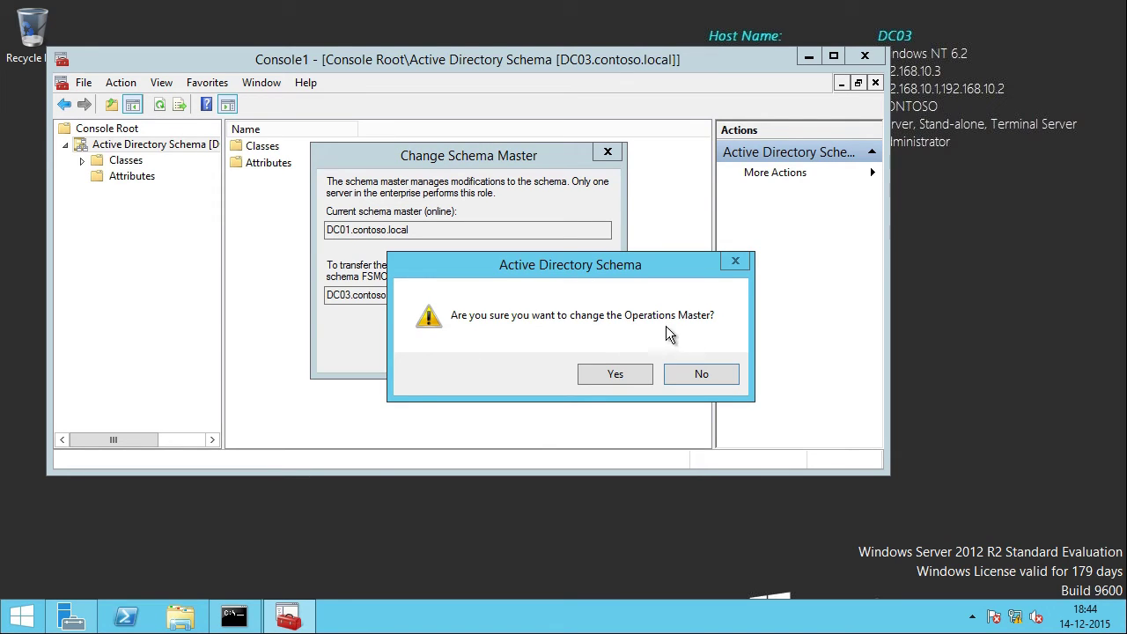
{"action": "left_click", "coordinate": [616, 373]}
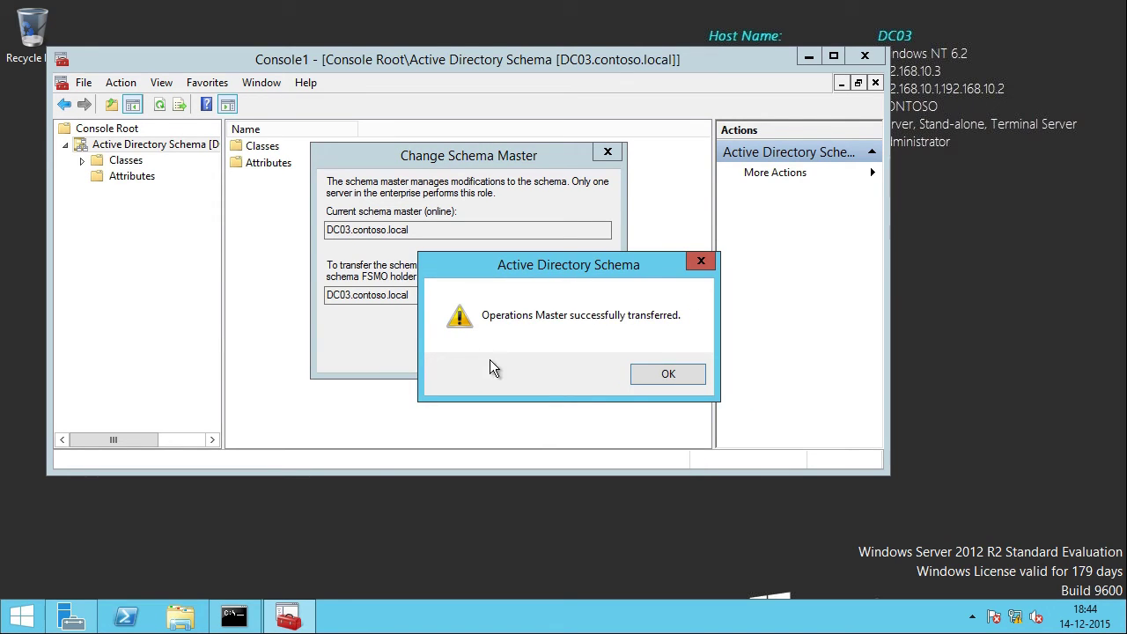
{"action": "left_click", "coordinate": [652, 369]}
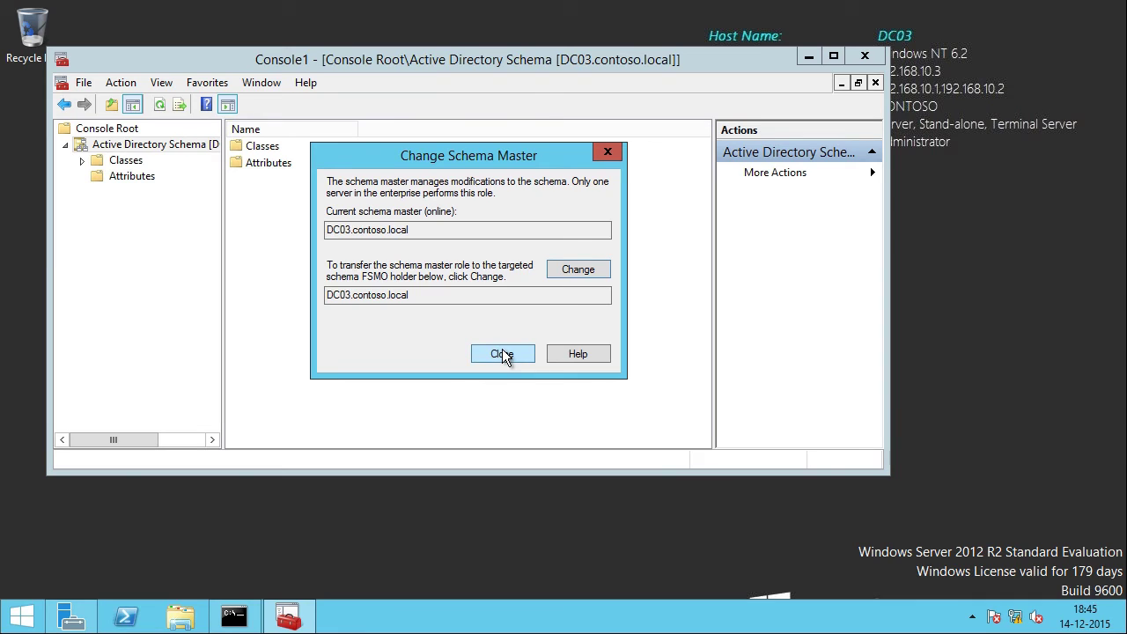
{"action": "left_click", "coordinate": [502, 353]}
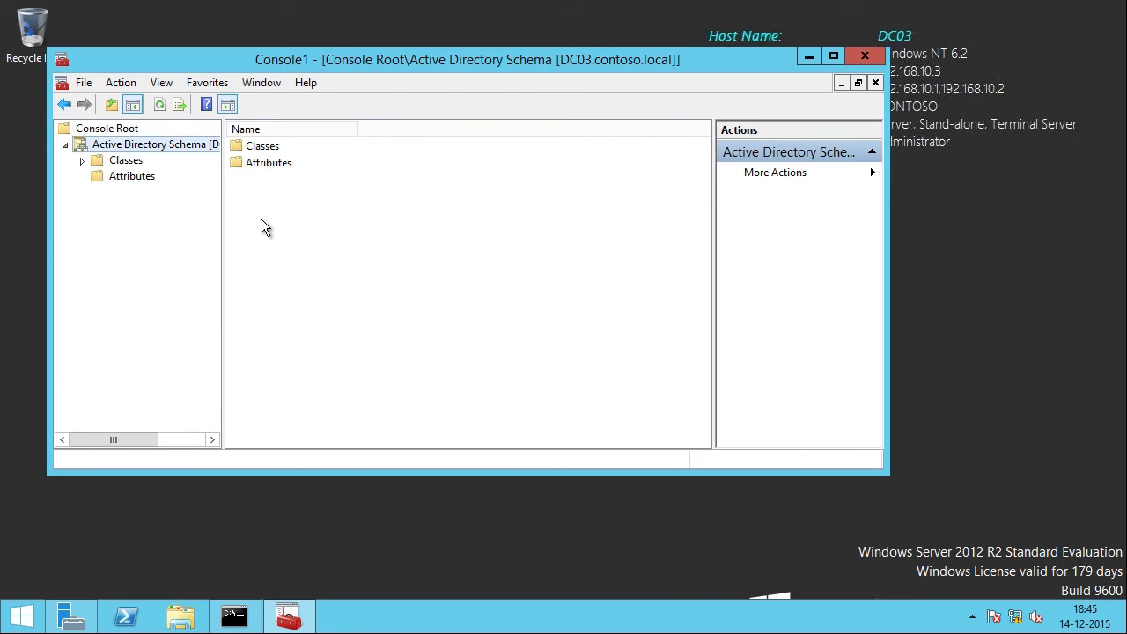
{"action": "left_click", "coordinate": [878, 63]}
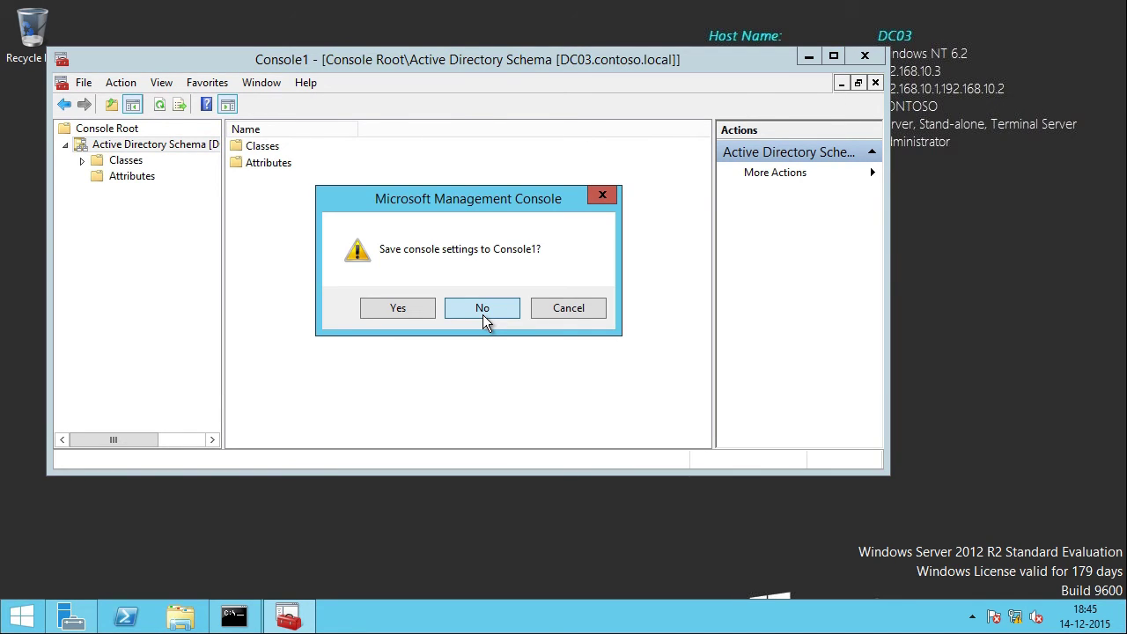
{"action": "left_click", "coordinate": [483, 310]}
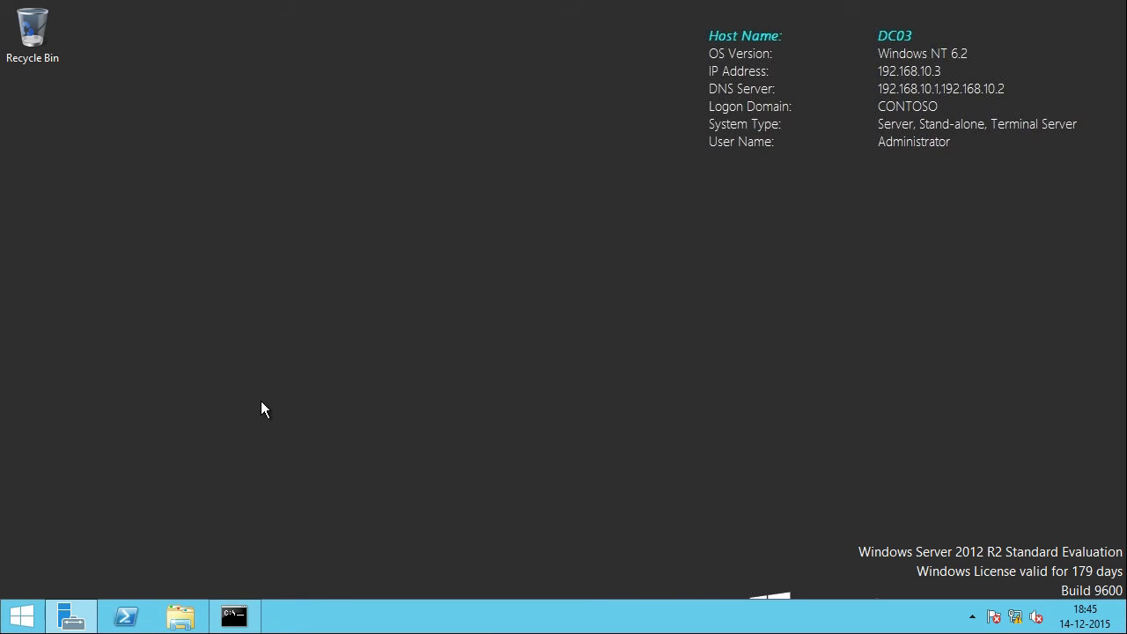
Step: Launch Active Directory Users and Computers from Server Manager's Tools menu, then return to Command Prompt
{"action": "left_click", "coordinate": [70, 617]}
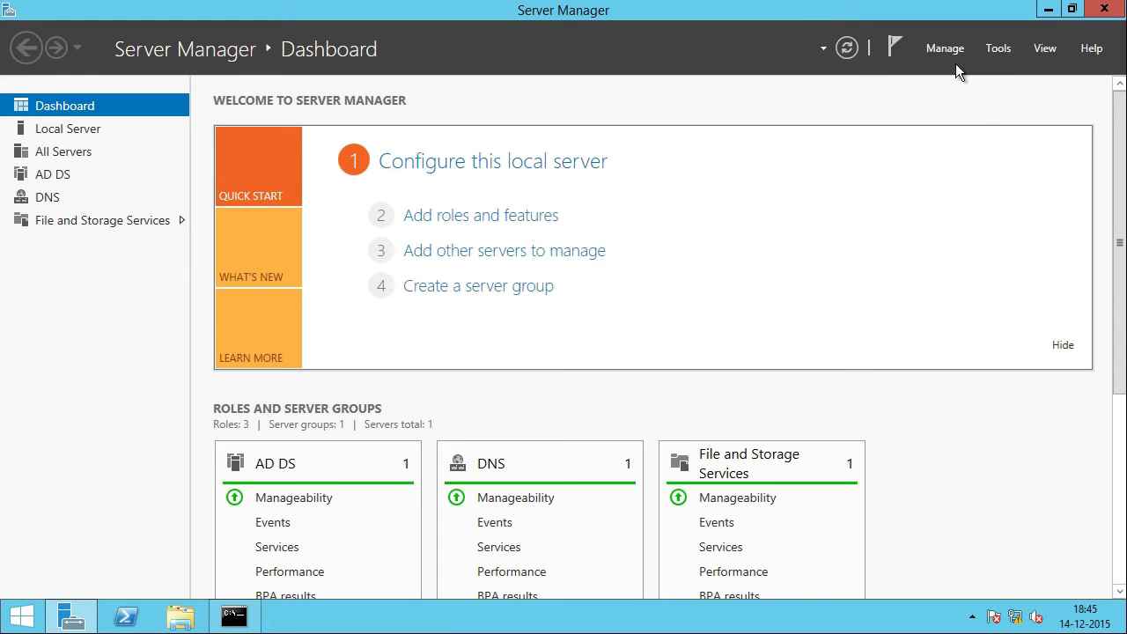
{"action": "left_click", "coordinate": [996, 50]}
{"action": "left_click", "coordinate": [960, 151]}
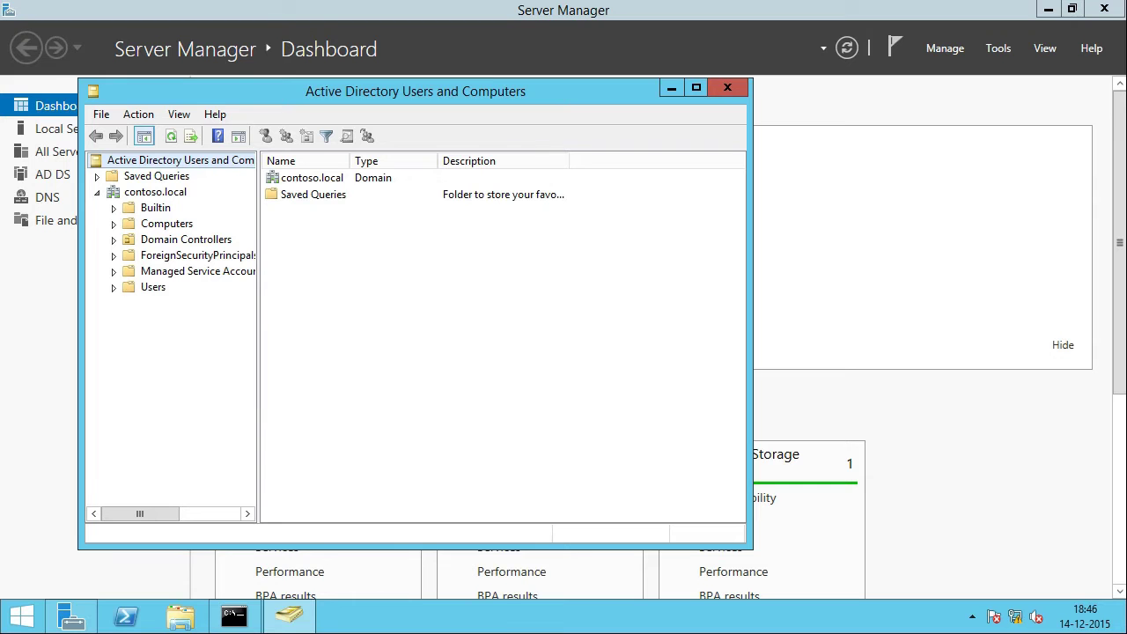
{"action": "left_click", "coordinate": [233, 618]}
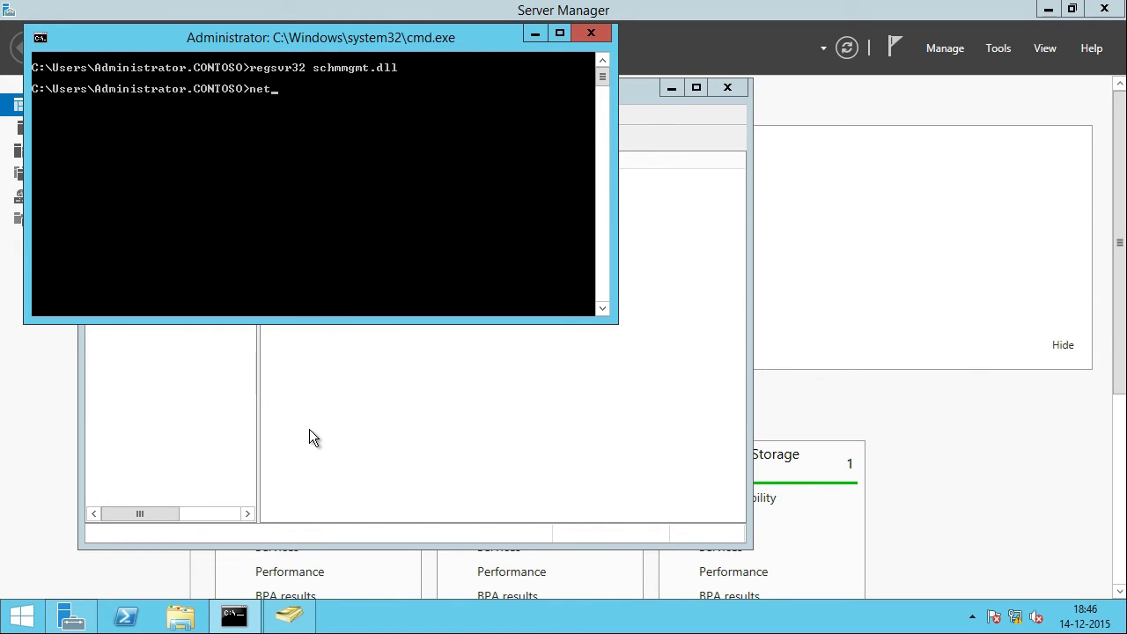
Step: Run netdom query fsmo and highlight the DC03 schema/naming rows and DC04 PDC/RID/infrastructure rows
{"action": "type", "text": "dom query fsmo"}
{"action": "key", "text": "Return"}
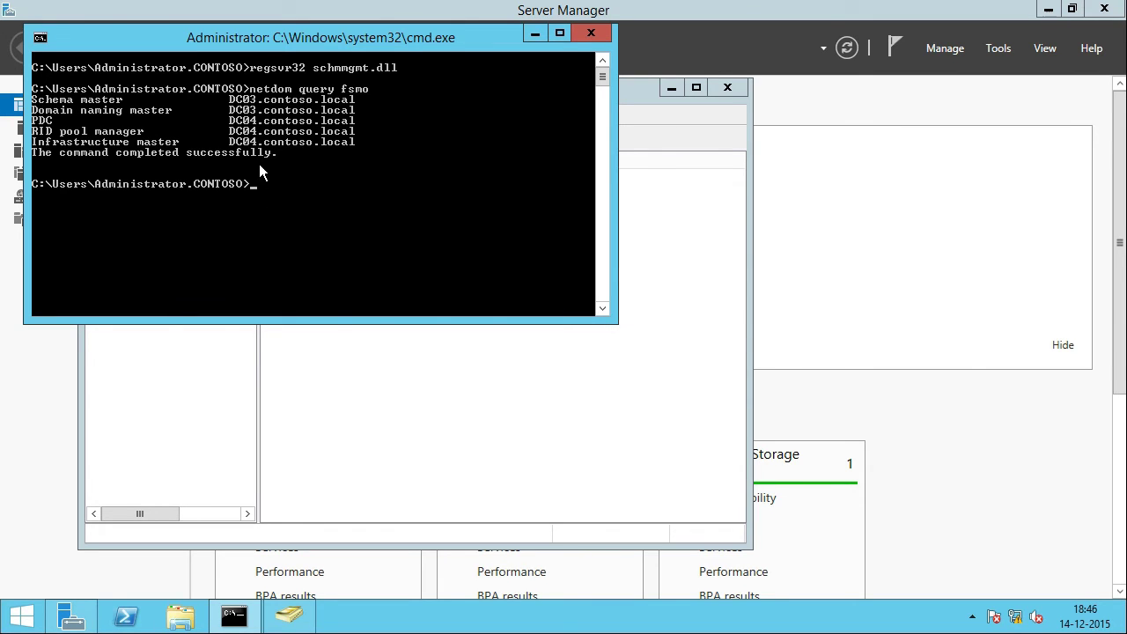
{"action": "right_click", "coordinate": [46, 105]}
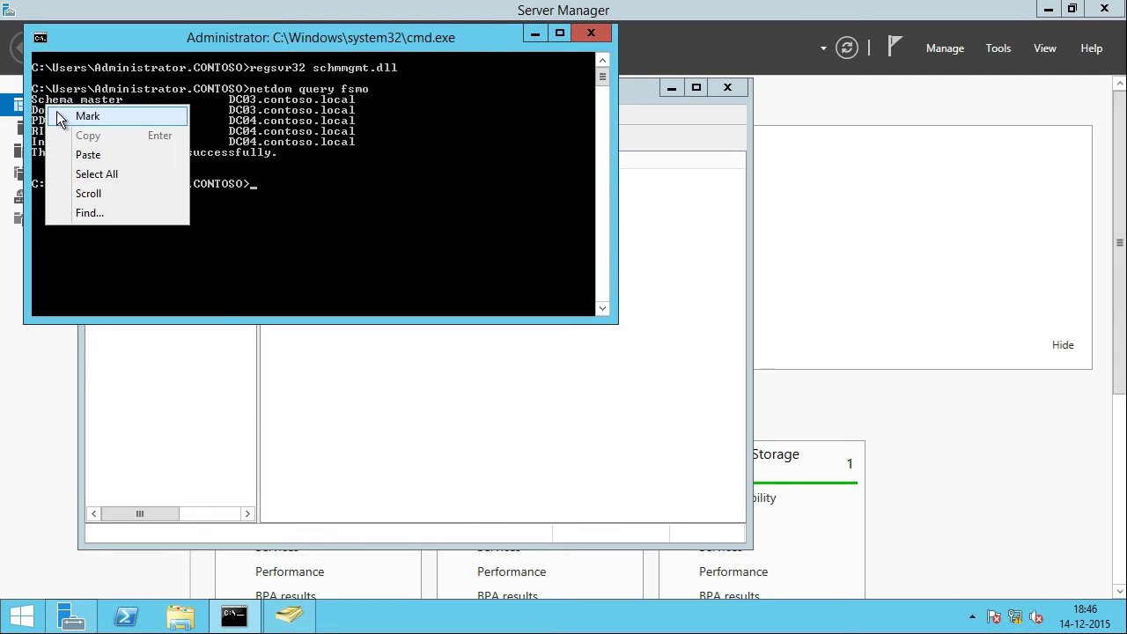
{"action": "left_click", "coordinate": [56, 114]}
{"action": "left_click_drag", "start_coordinate": [38, 102], "coordinate": [363, 114]}
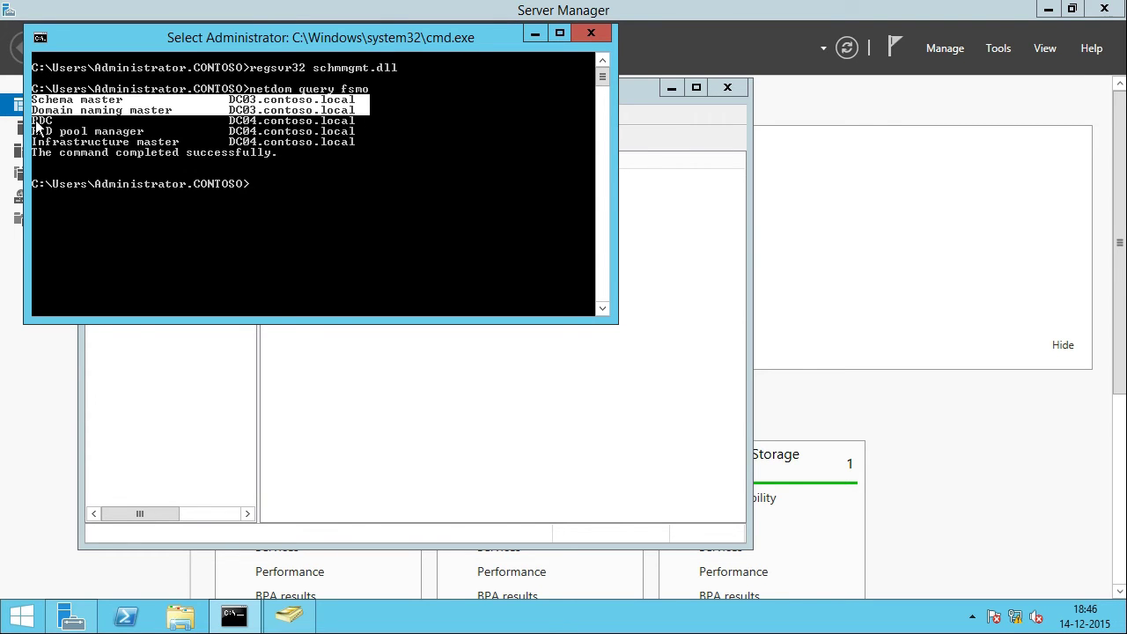
{"action": "left_click_drag", "start_coordinate": [36, 123], "coordinate": [364, 145]}
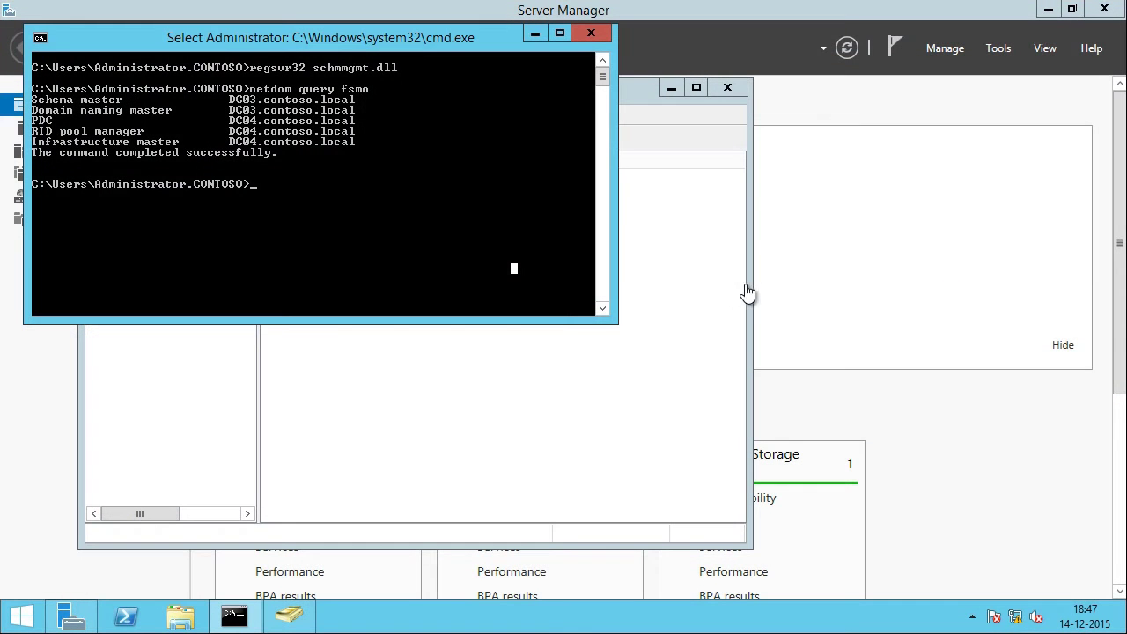
Step: Change the LAN adapter's IPv4 DNS servers to 192.168.10.3 (preferred) and 192.168.10.4 (alternate)
{"action": "right_click", "coordinate": [1015, 616]}
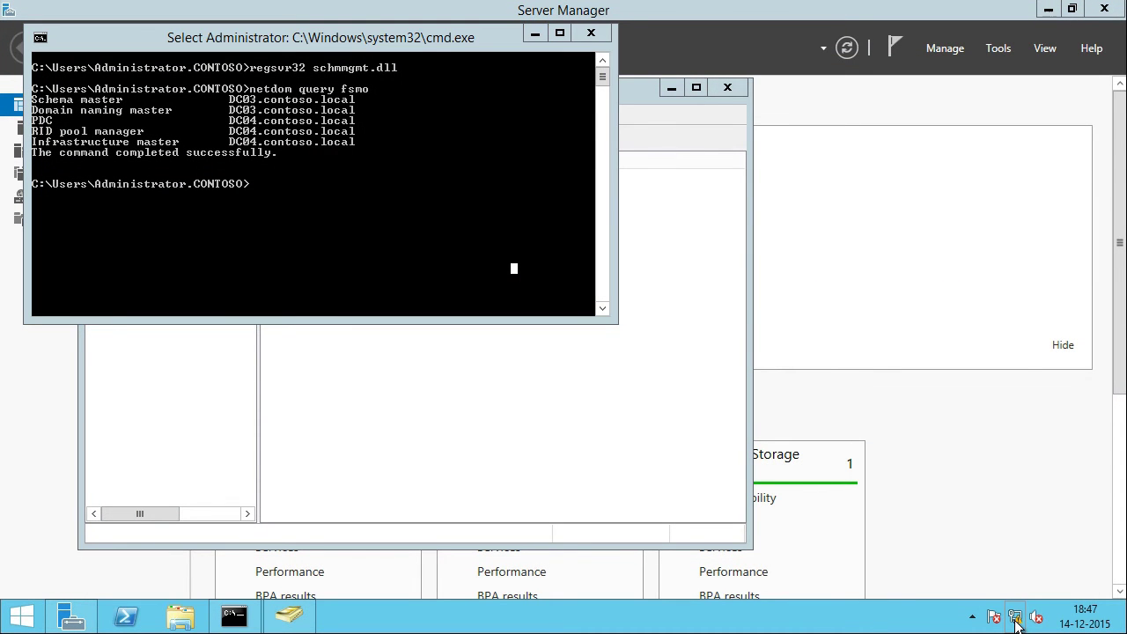
{"action": "left_click", "coordinate": [1010, 610]}
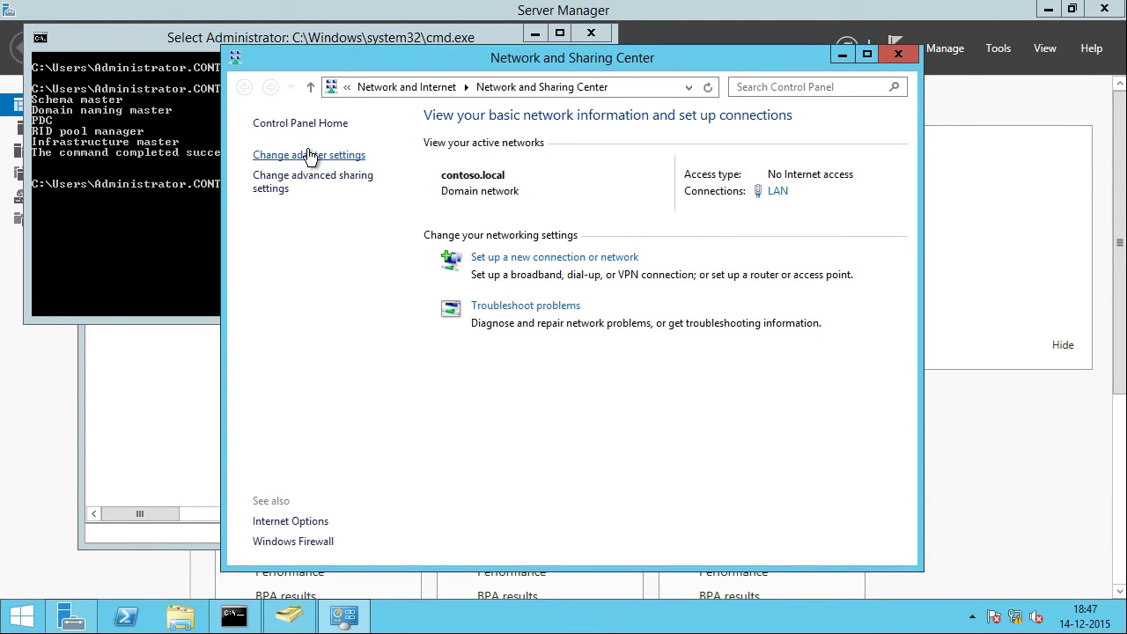
{"action": "left_click", "coordinate": [309, 153]}
{"action": "right_click", "coordinate": [362, 183]}
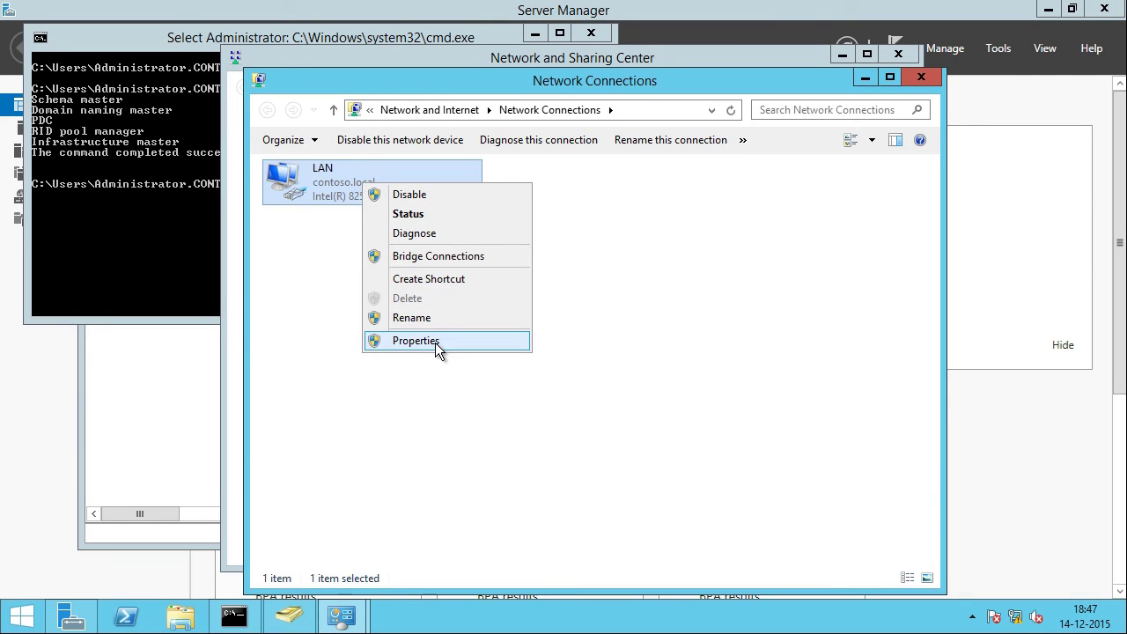
{"action": "left_click", "coordinate": [435, 342]}
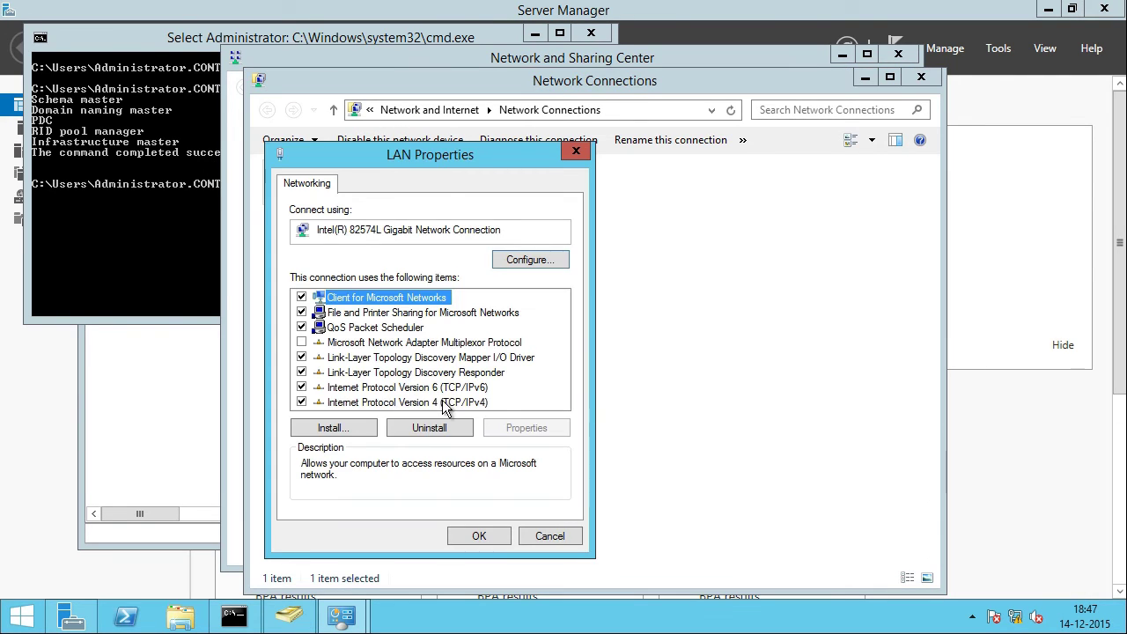
{"action": "double_click", "coordinate": [442, 403]}
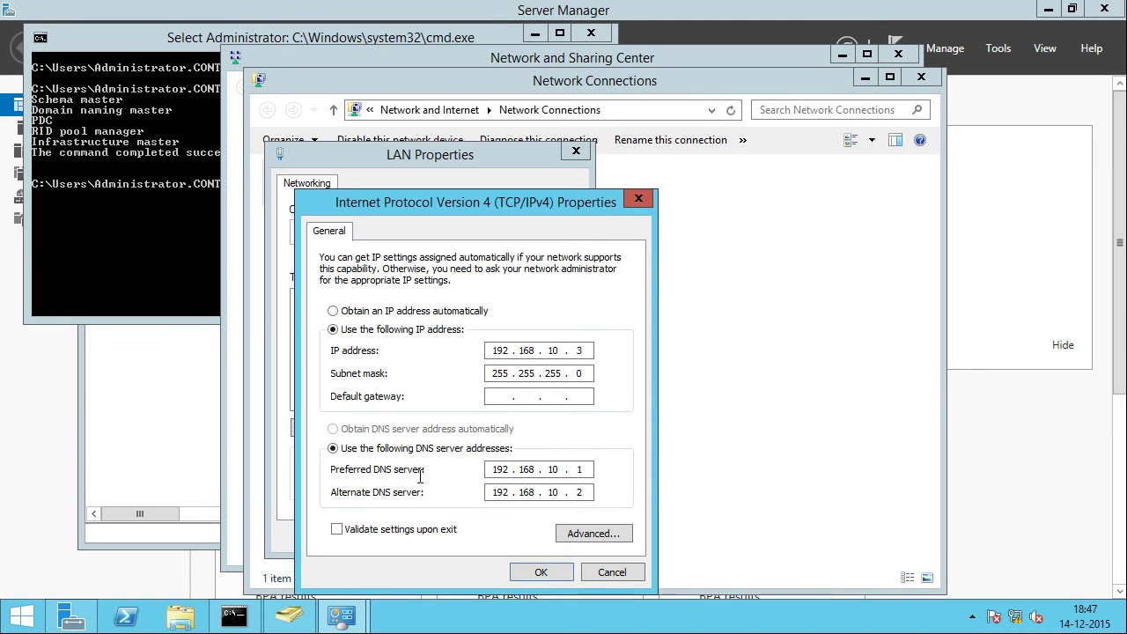
{"action": "double_click", "coordinate": [577, 469]}
{"action": "type", "text": "3"}
{"action": "left_click_drag", "start_coordinate": [578, 496], "coordinate": [617, 493]}
{"action": "type", "text": "4"}
{"action": "left_click", "coordinate": [537, 573]}
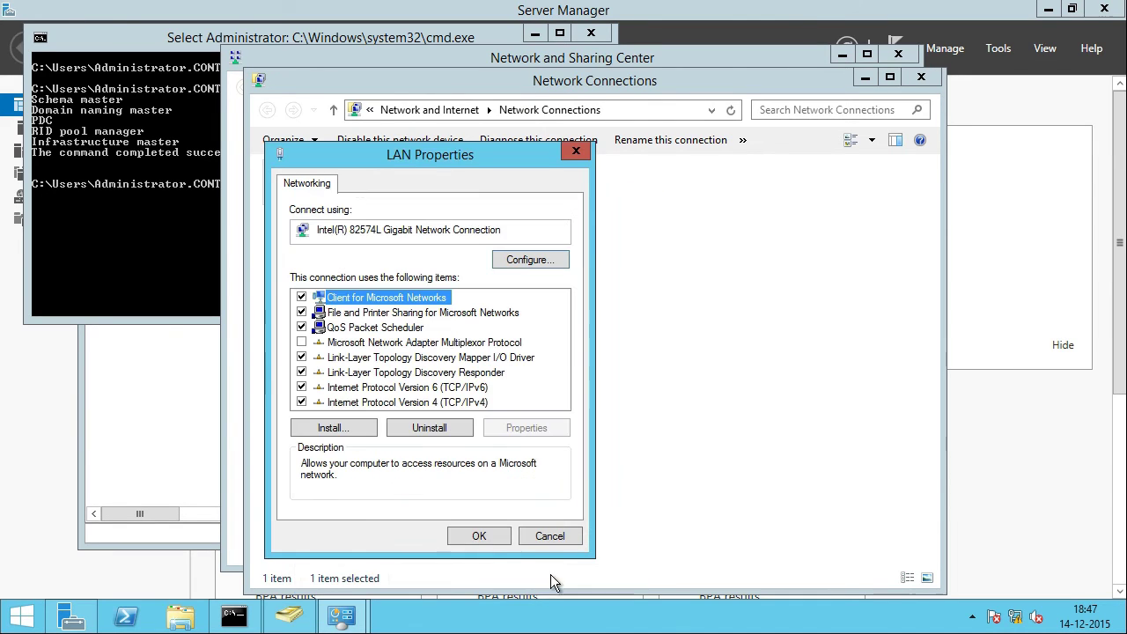
{"action": "left_click", "coordinate": [479, 536]}
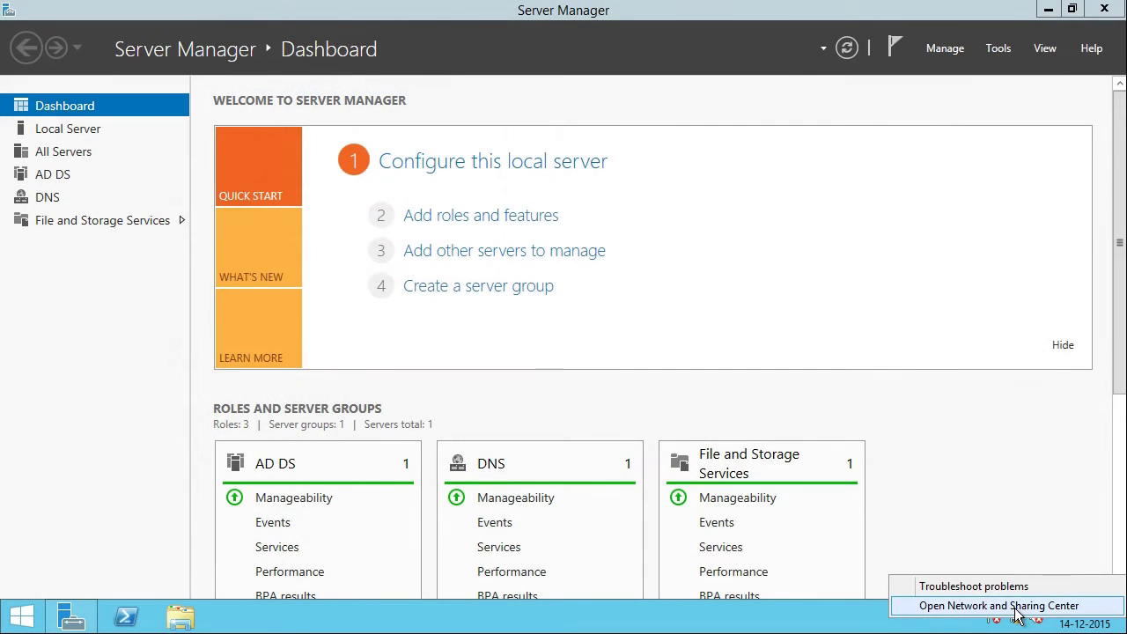
Step: Bring up the LAN adapter's IPv4 properties from Network and Sharing Center
{"action": "left_click", "coordinate": [1015, 607]}
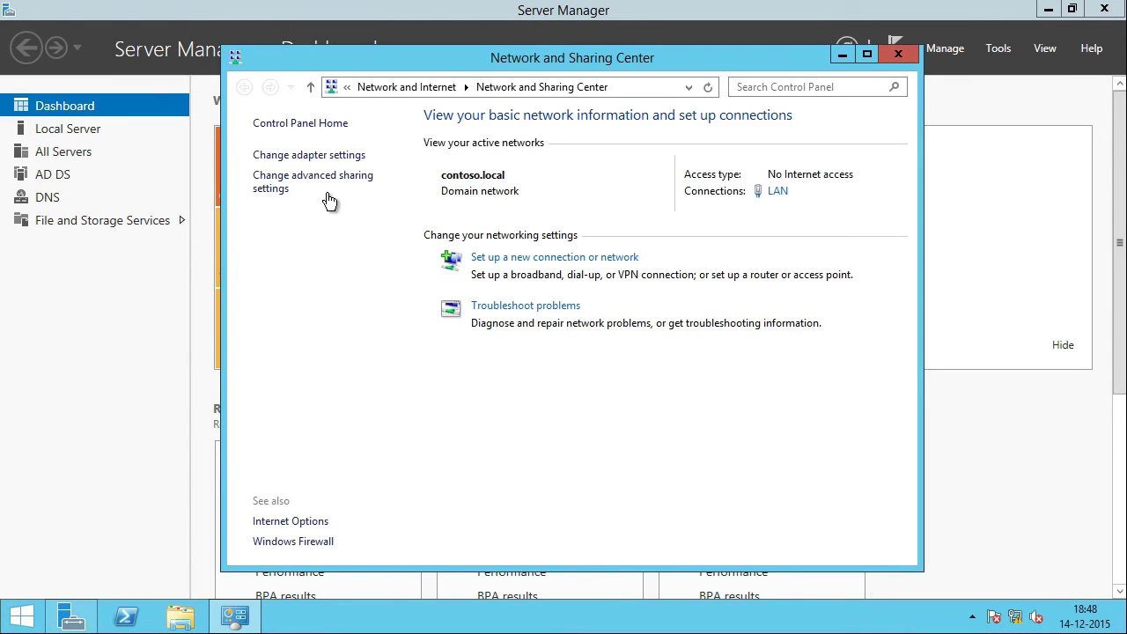
{"action": "left_click", "coordinate": [320, 155]}
{"action": "right_click", "coordinate": [380, 185]}
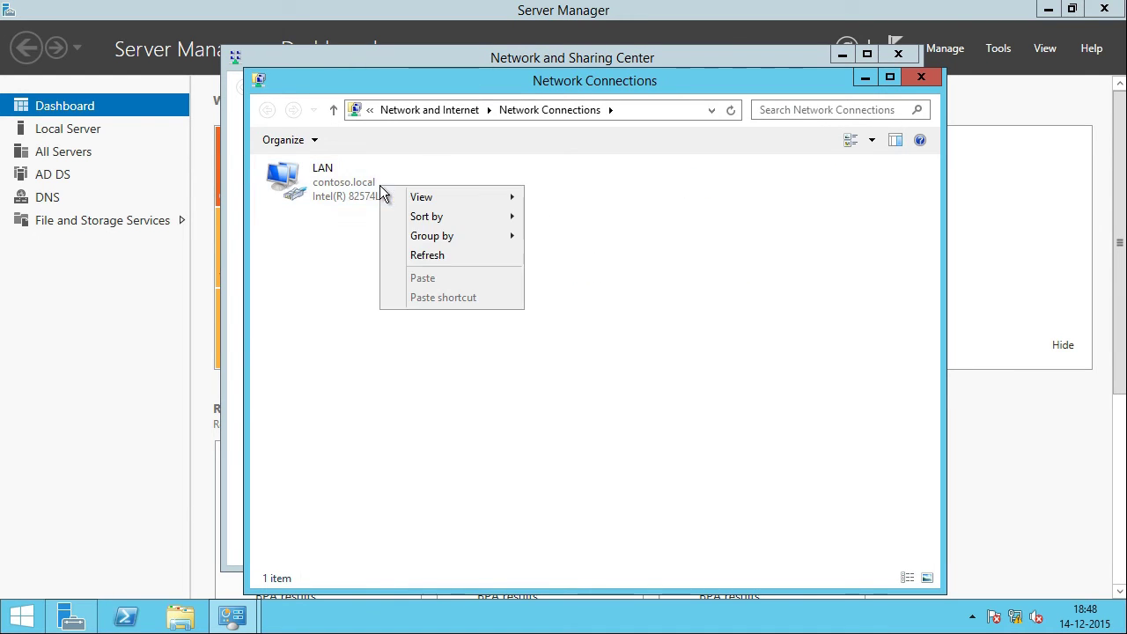
{"action": "right_click", "coordinate": [355, 185]}
{"action": "left_click", "coordinate": [423, 349]}
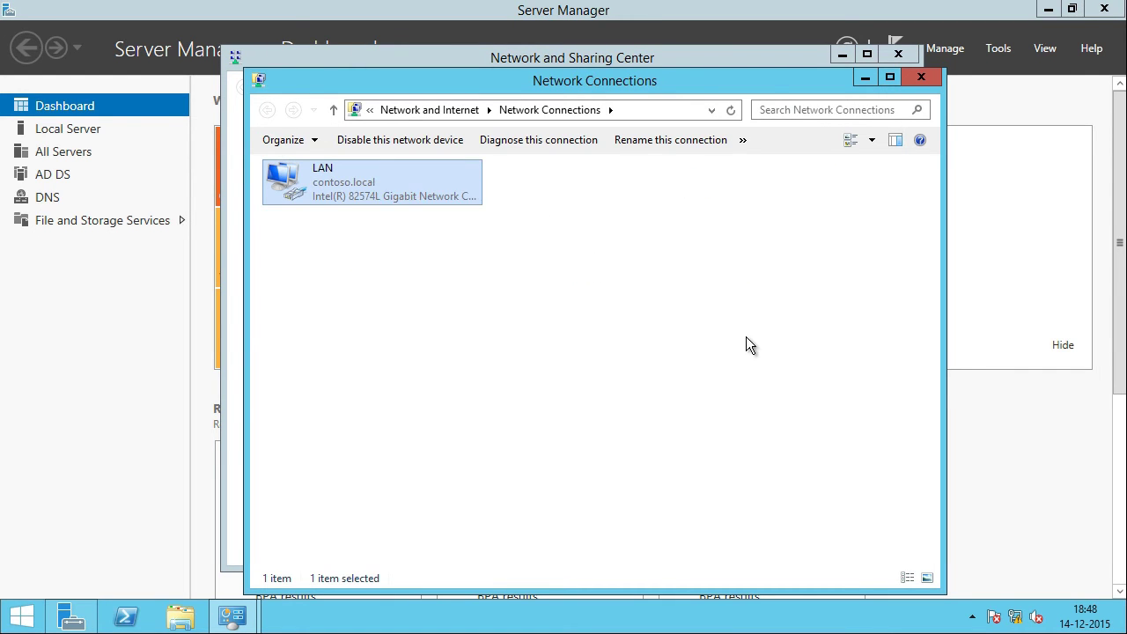
{"action": "left_click", "coordinate": [408, 403]}
{"action": "double_click", "coordinate": [408, 402]}
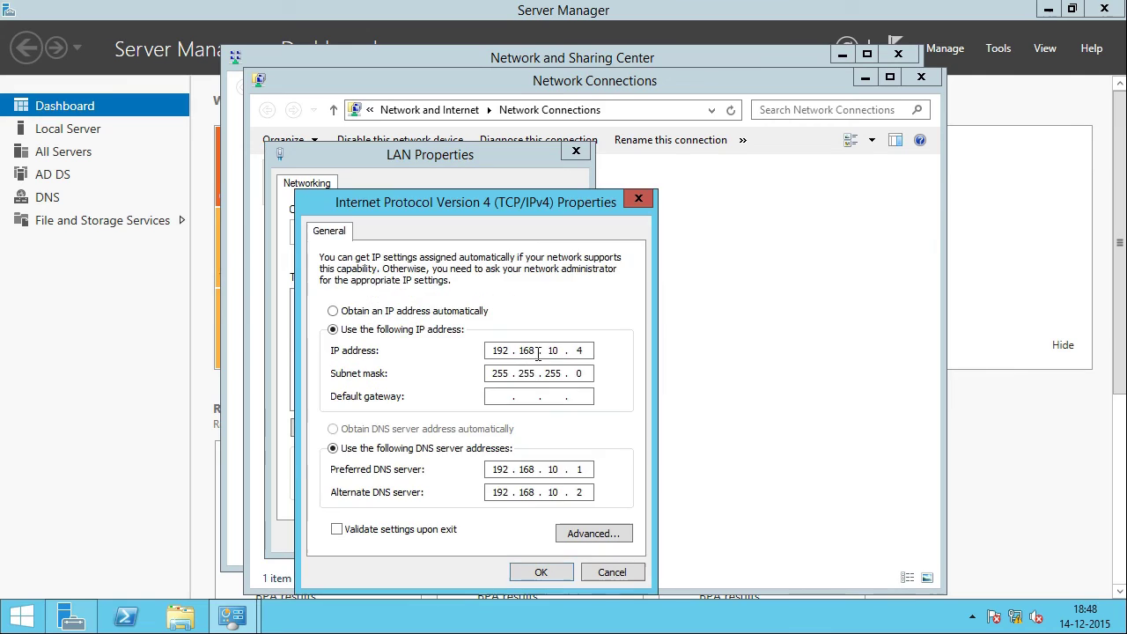
Step: Set preferred DNS to 192.168.10.4 and alternate DNS to 192.168.10.3, and save
{"action": "left_click_drag", "start_coordinate": [610, 474], "coordinate": [620, 474]}
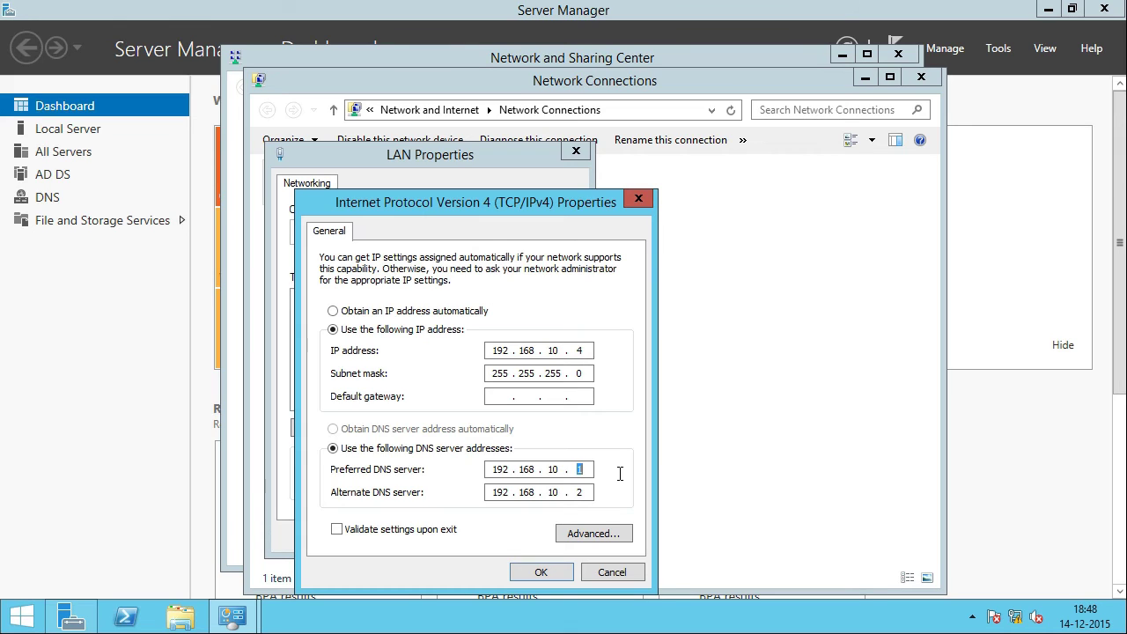
{"action": "key", "text": "Left"}
{"action": "key", "text": "Delete"}
{"action": "type", "text": "4"}
{"action": "double_click", "coordinate": [579, 492]}
{"action": "type", "text": "3"}
{"action": "left_click", "coordinate": [539, 574]}
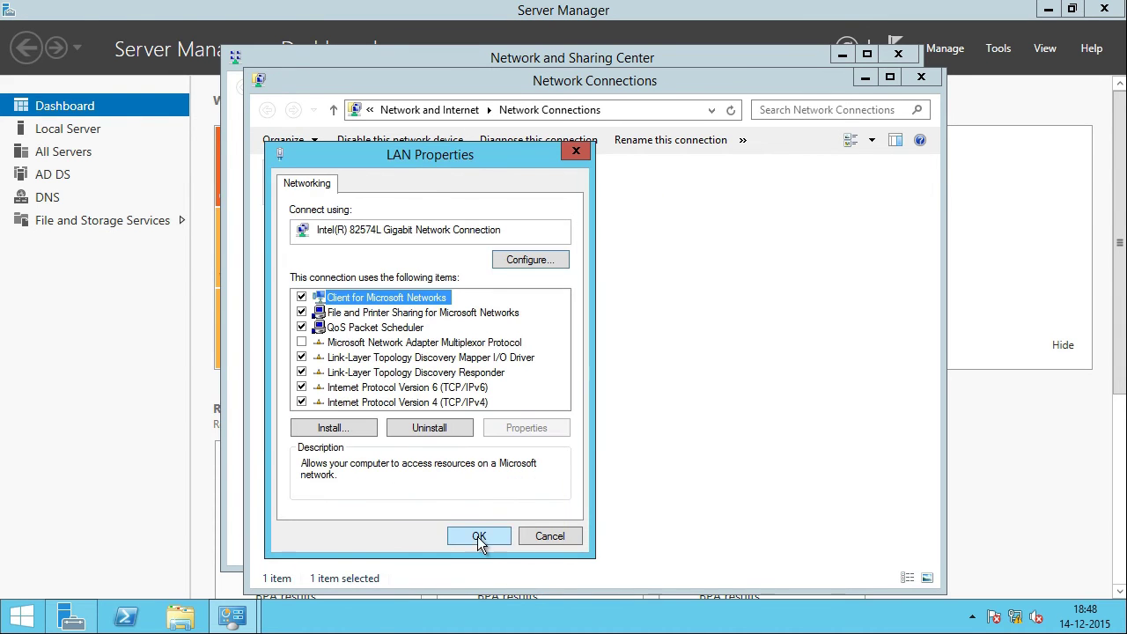
{"action": "left_click", "coordinate": [479, 537]}
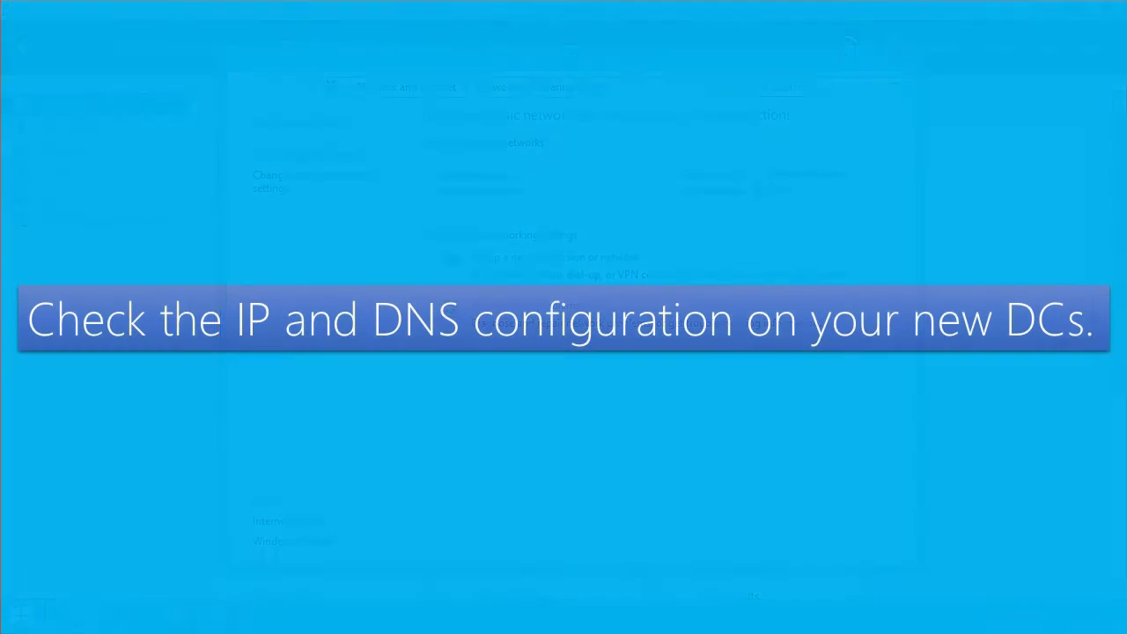
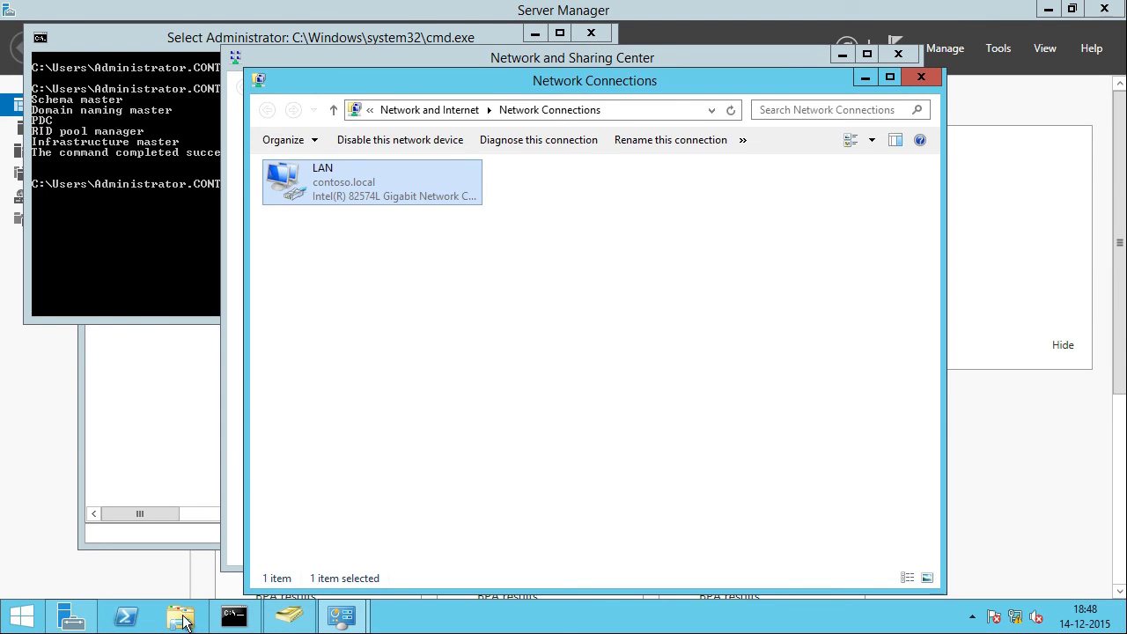
Step: Launch Active Directory Sites and Services from Server Manager and expand Sites > CONTOSO > Servers > DC01
{"action": "left_click", "coordinate": [71, 616]}
{"action": "left_click", "coordinate": [998, 49]}
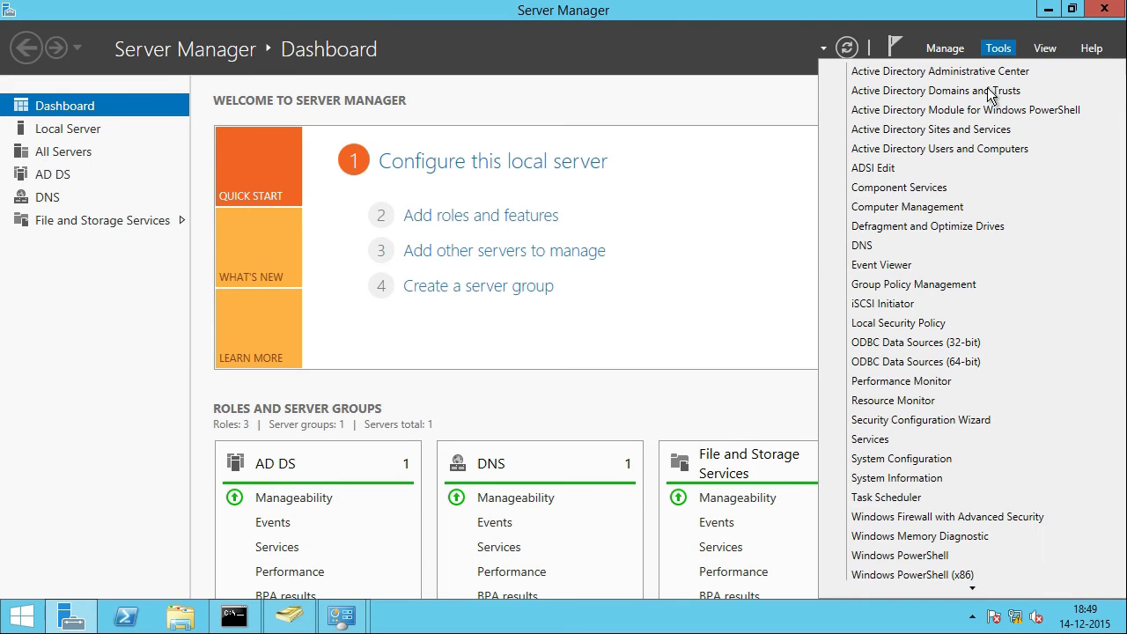
{"action": "left_click", "coordinate": [955, 141]}
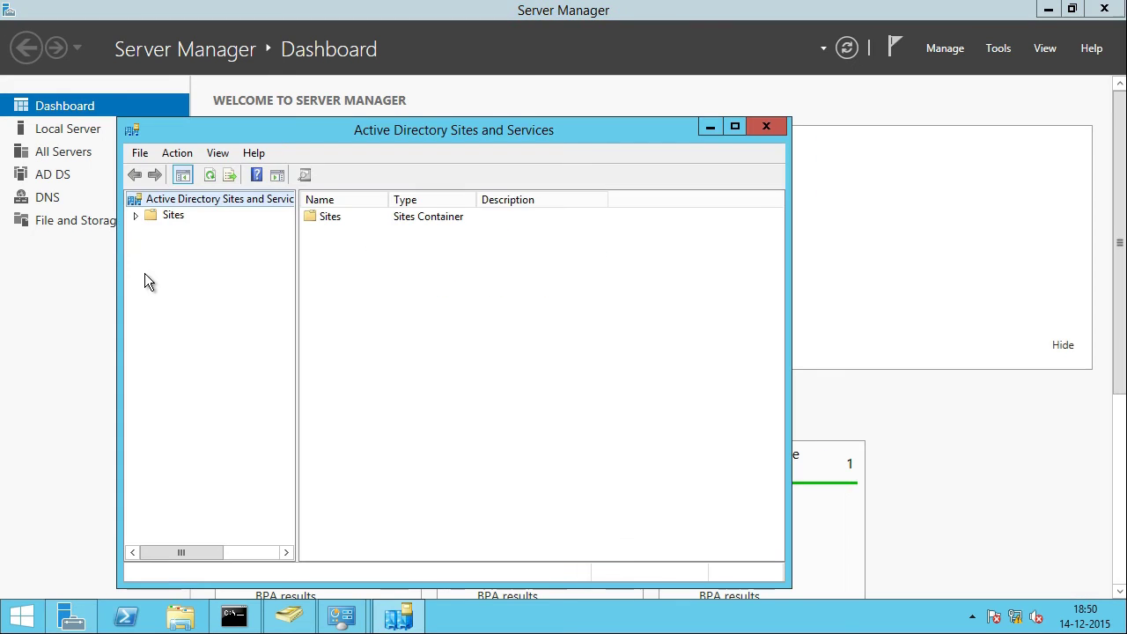
{"action": "left_click", "coordinate": [134, 216]}
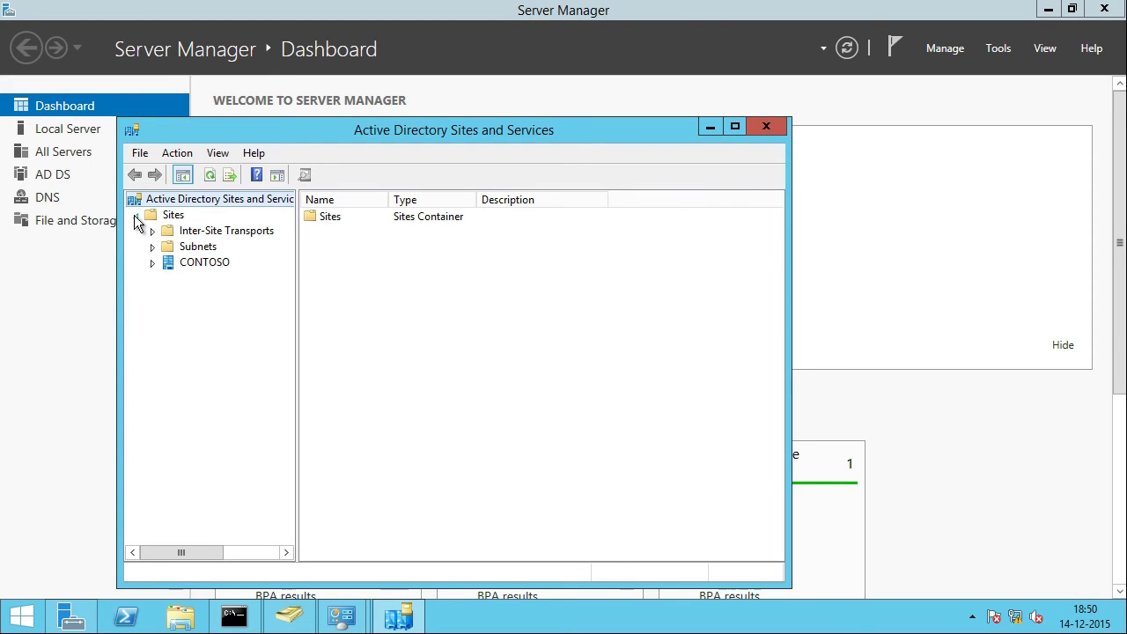
{"action": "left_click", "coordinate": [154, 263]}
{"action": "left_click", "coordinate": [168, 280]}
{"action": "left_click", "coordinate": [187, 295]}
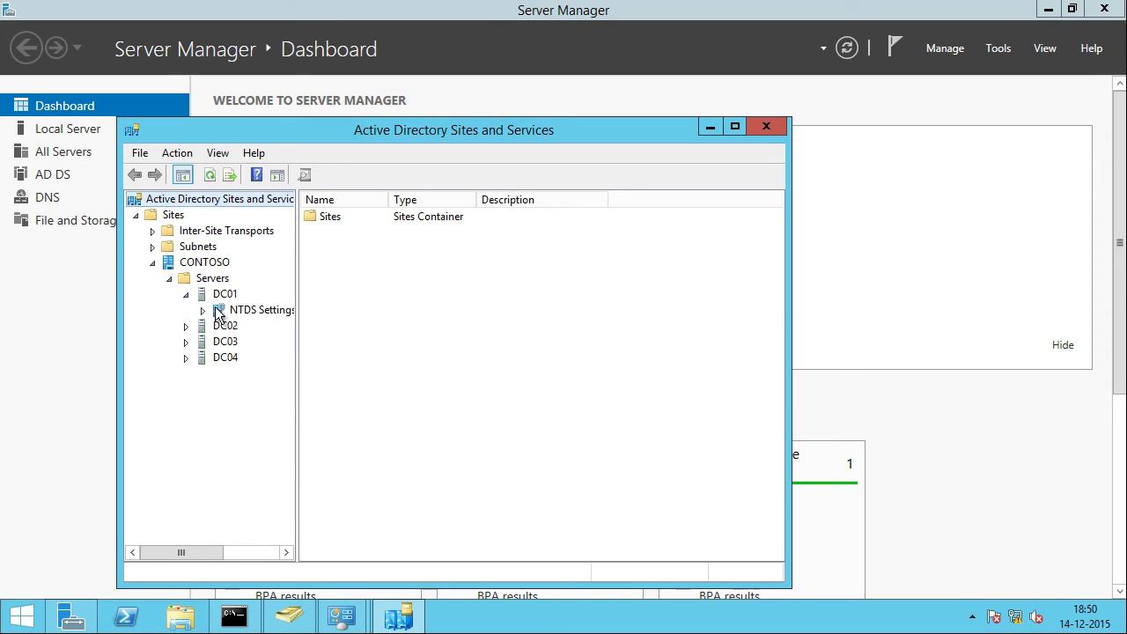
Step: Clear the Global Catalog option in DC01's NTDS Settings properties and apply
{"action": "right_click", "coordinate": [239, 310]}
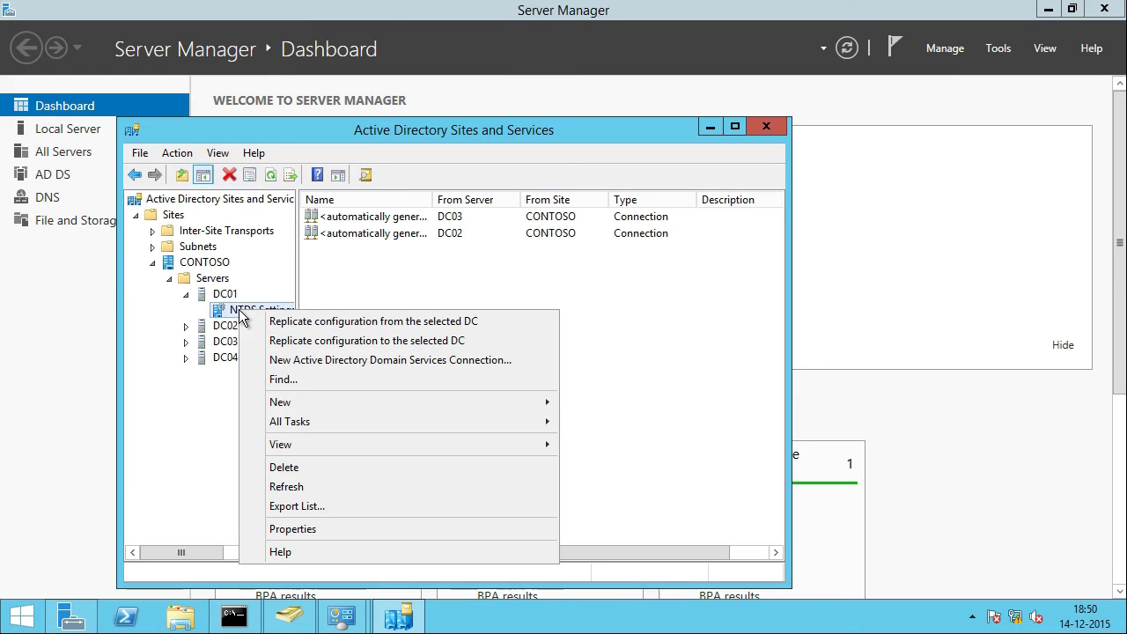
{"action": "left_click", "coordinate": [377, 529]}
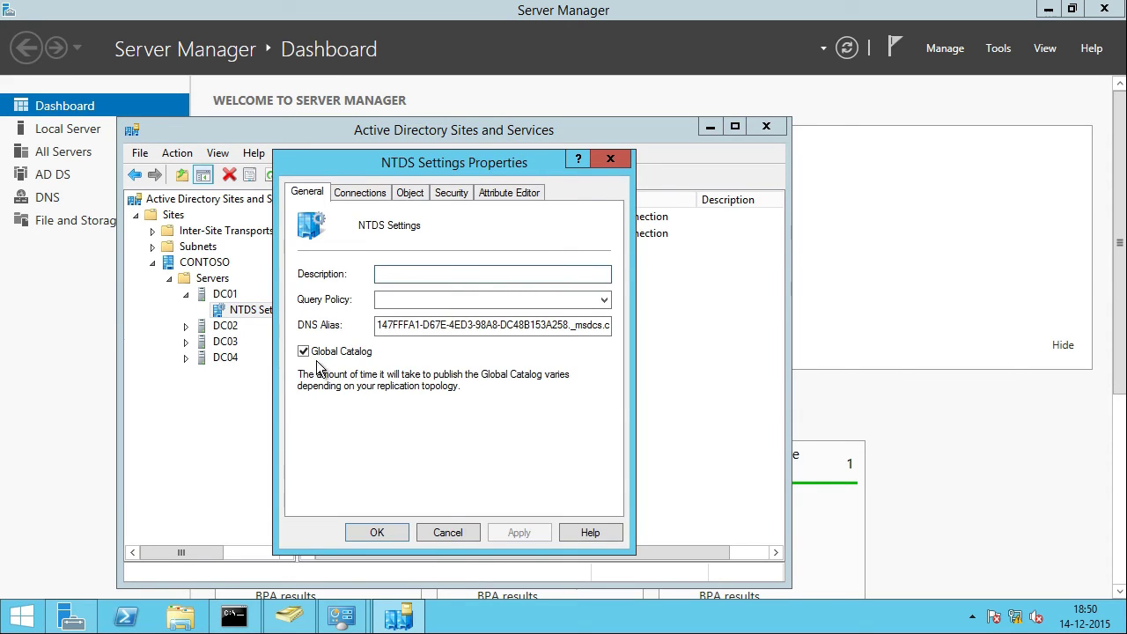
{"action": "left_click", "coordinate": [306, 353]}
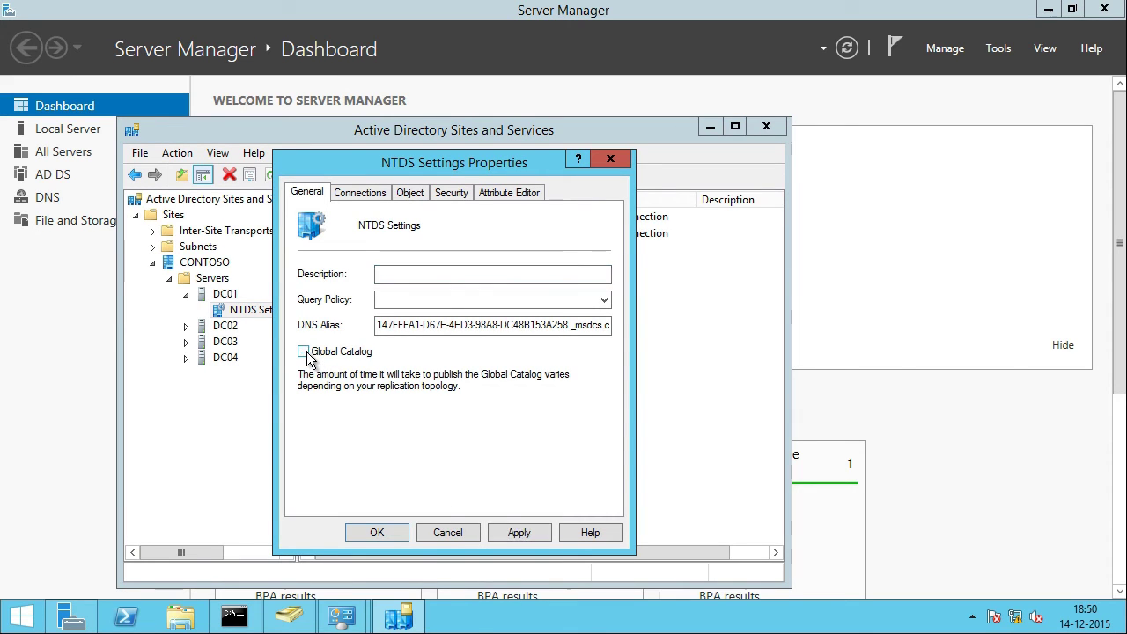
{"action": "left_click", "coordinate": [526, 535]}
{"action": "left_click", "coordinate": [380, 532]}
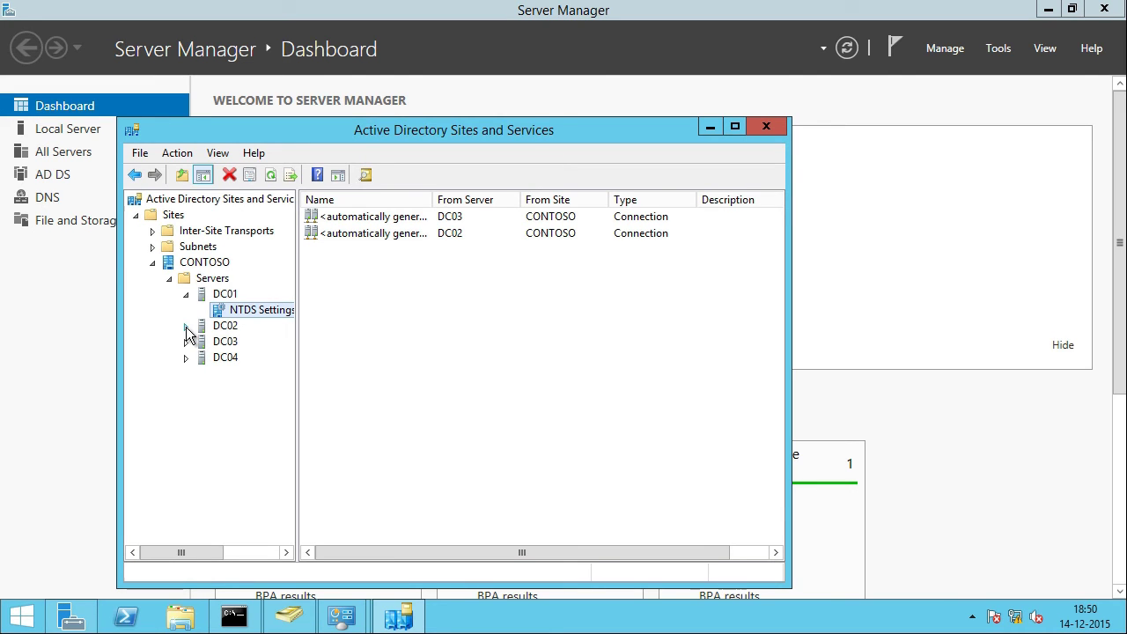
Step: Clear the Global Catalog option in DC02's NTDS Settings properties and apply
{"action": "left_click", "coordinate": [186, 326]}
{"action": "left_click", "coordinate": [256, 344]}
{"action": "right_click", "coordinate": [255, 343]}
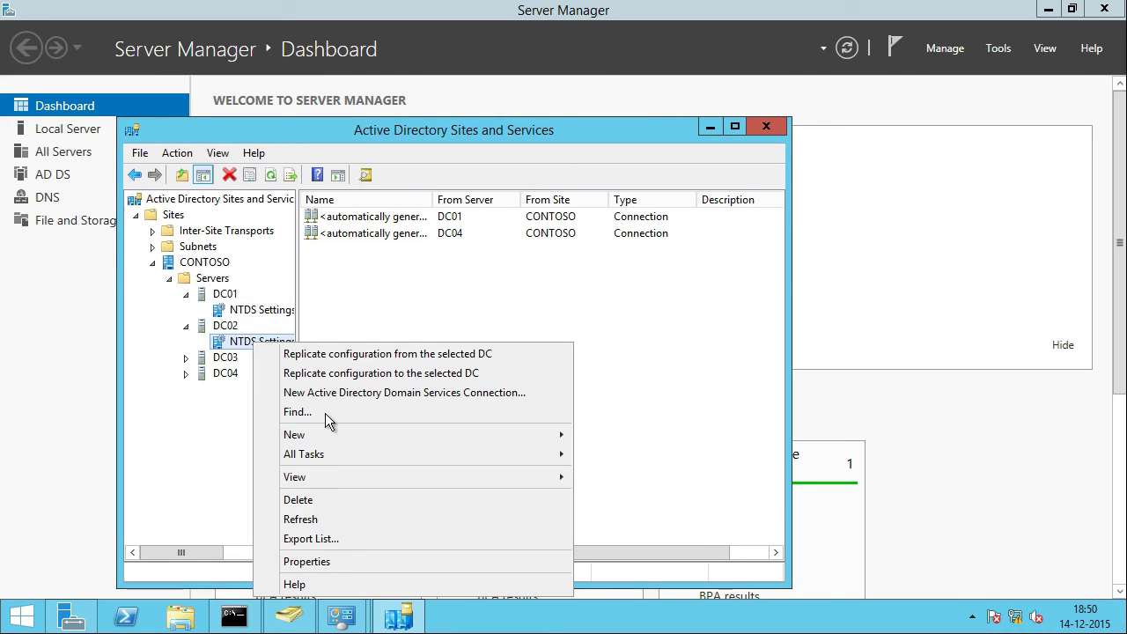
{"action": "left_click", "coordinate": [344, 559]}
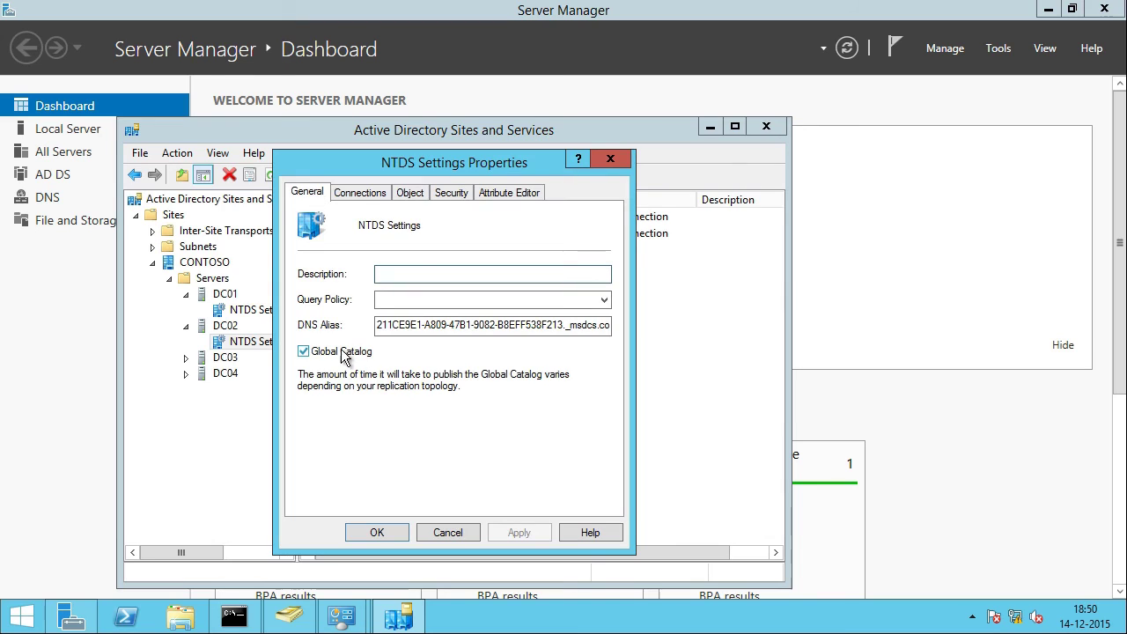
{"action": "left_click", "coordinate": [310, 354]}
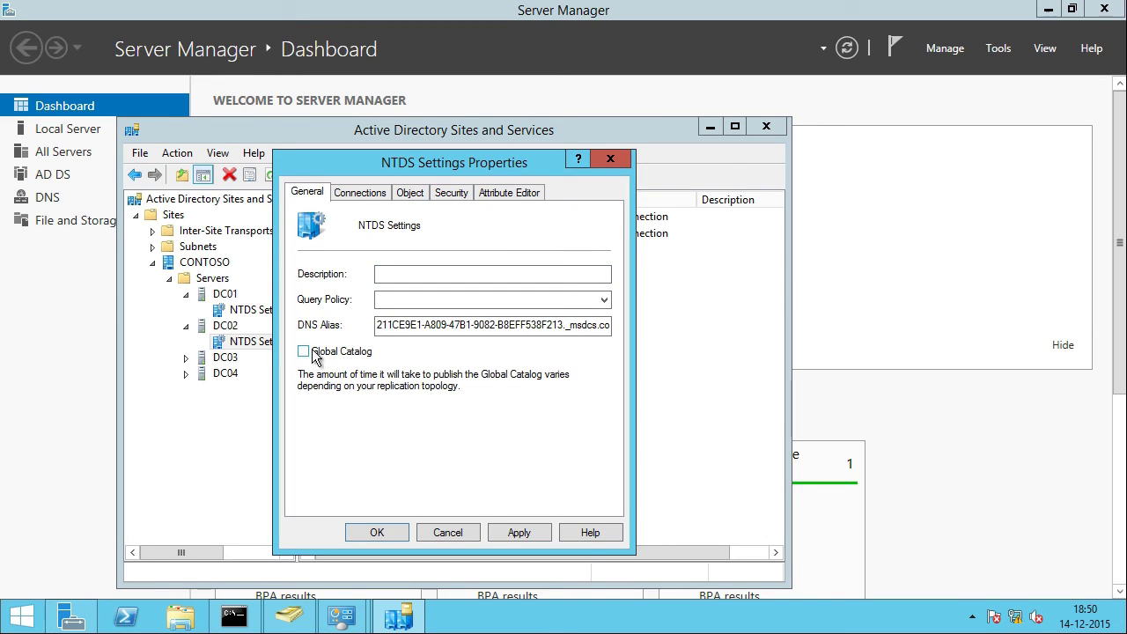
{"action": "left_click", "coordinate": [533, 532]}
{"action": "left_click", "coordinate": [380, 533]}
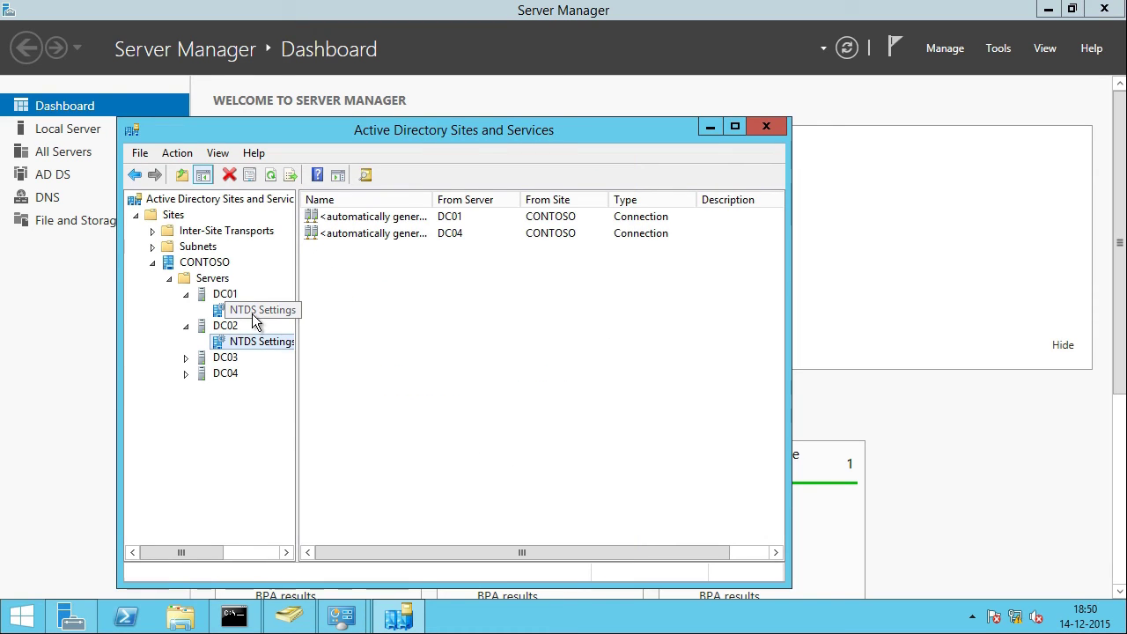
{"action": "left_click", "coordinate": [185, 357]}
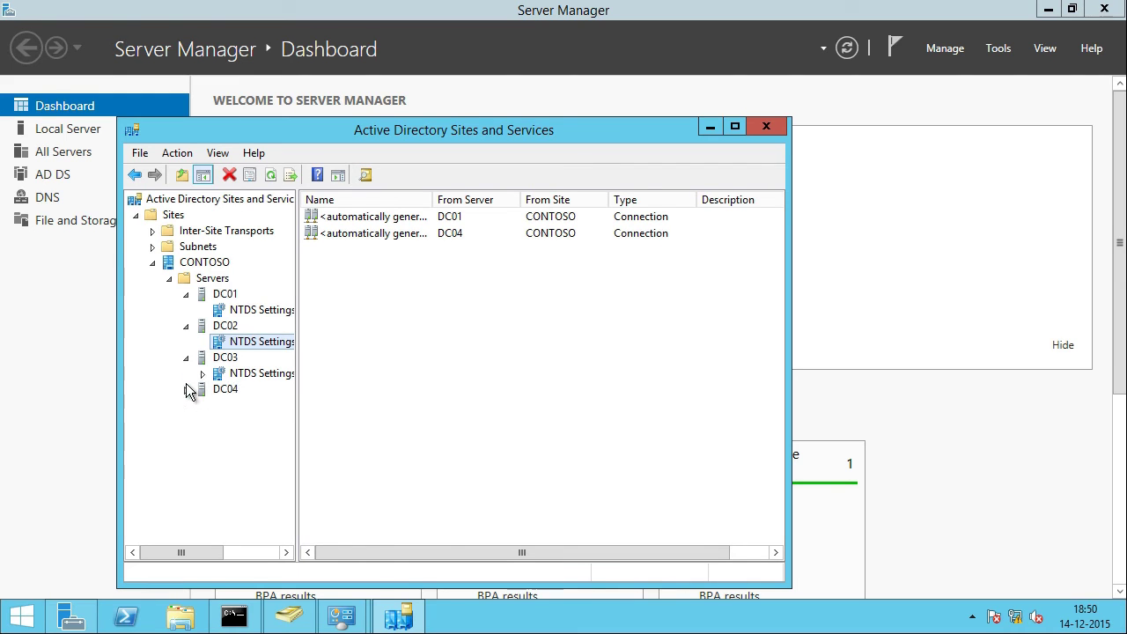
Step: Replicate DC01's inbound connections from DC03 and DC02 now
{"action": "left_click", "coordinate": [186, 389]}
{"action": "left_click", "coordinate": [247, 310]}
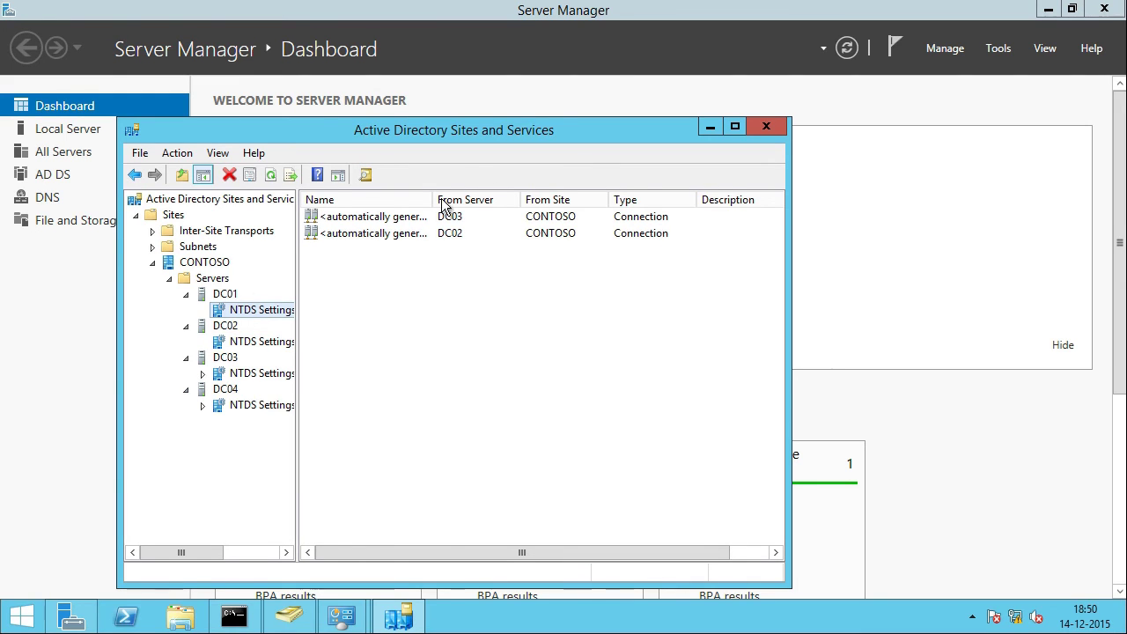
{"action": "right_click", "coordinate": [377, 224]}
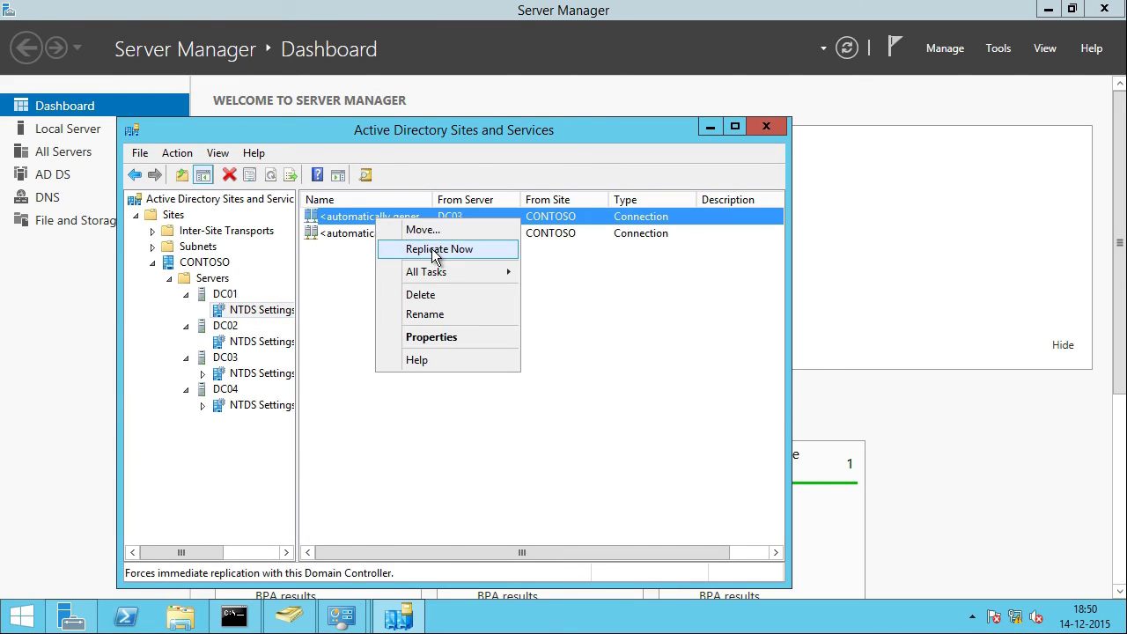
{"action": "left_click", "coordinate": [436, 250]}
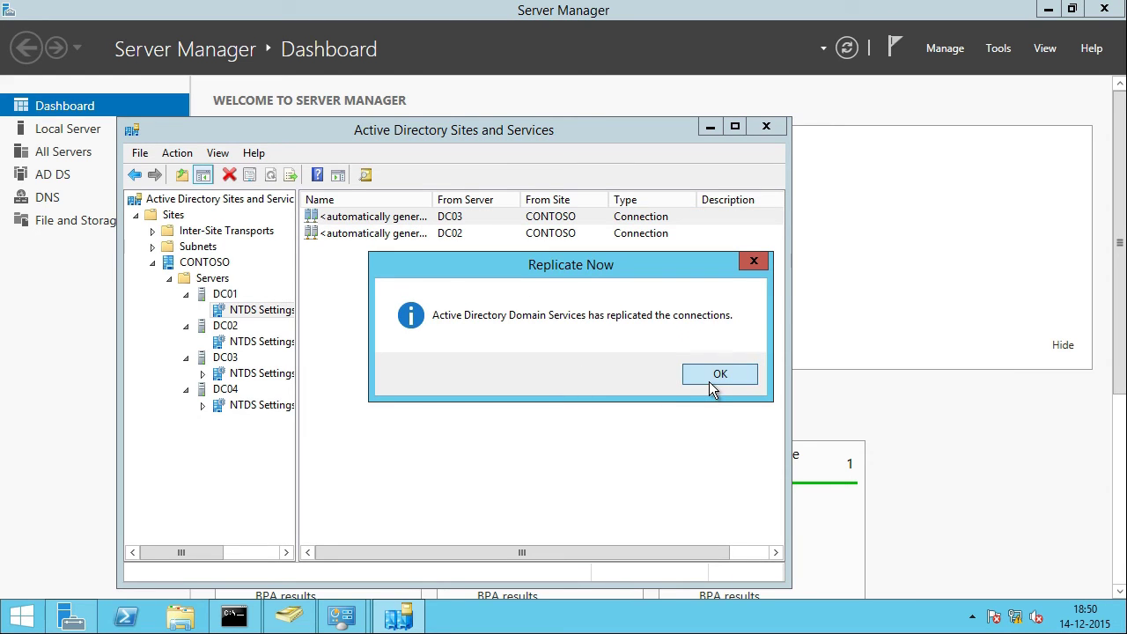
{"action": "left_click", "coordinate": [709, 379]}
{"action": "right_click", "coordinate": [377, 239]}
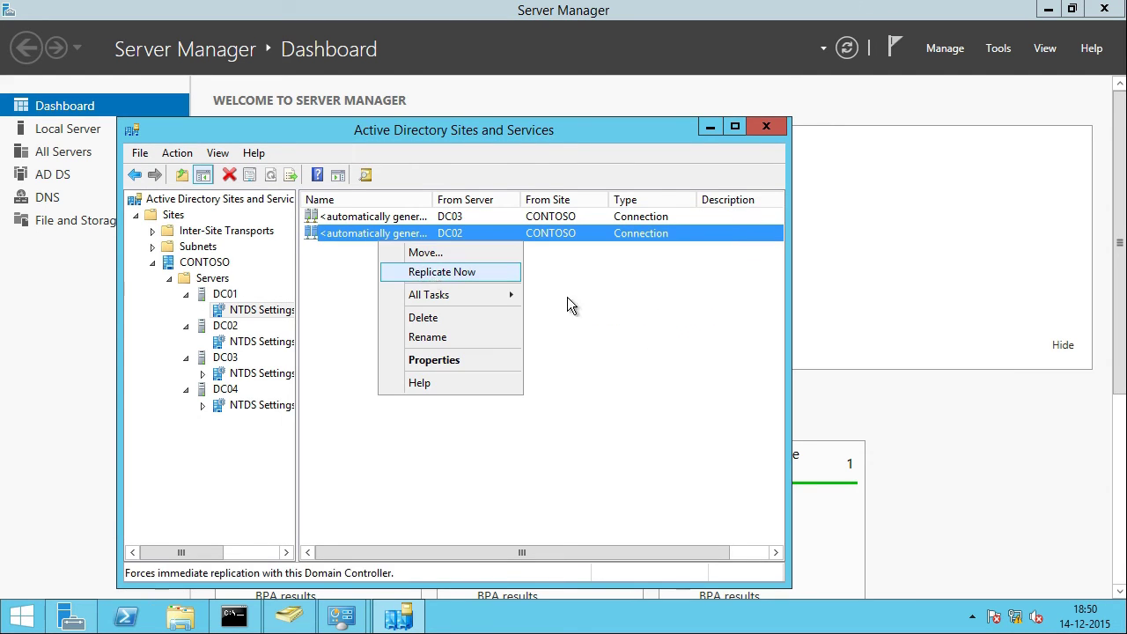
{"action": "left_click", "coordinate": [441, 271]}
{"action": "left_click", "coordinate": [713, 377]}
Step: Replicate DC02's inbound connections from DC01 and DC04 now
{"action": "left_click", "coordinate": [262, 342]}
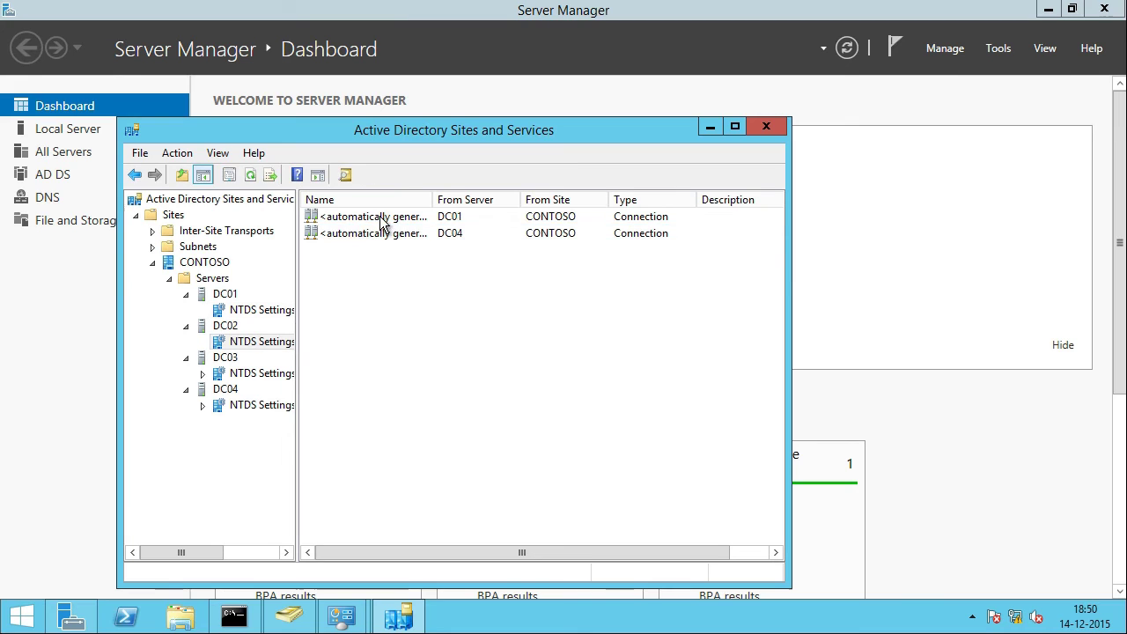
{"action": "right_click", "coordinate": [381, 221]}
{"action": "left_click", "coordinate": [436, 247]}
{"action": "left_click", "coordinate": [720, 374]}
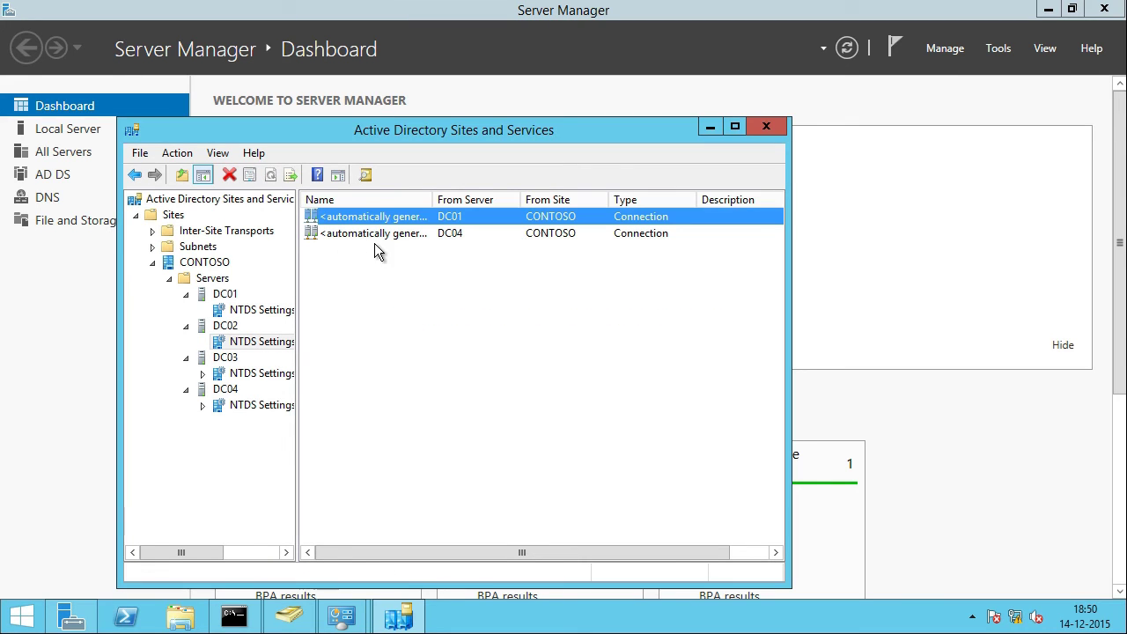
{"action": "right_click", "coordinate": [374, 239]}
{"action": "left_click", "coordinate": [446, 272]}
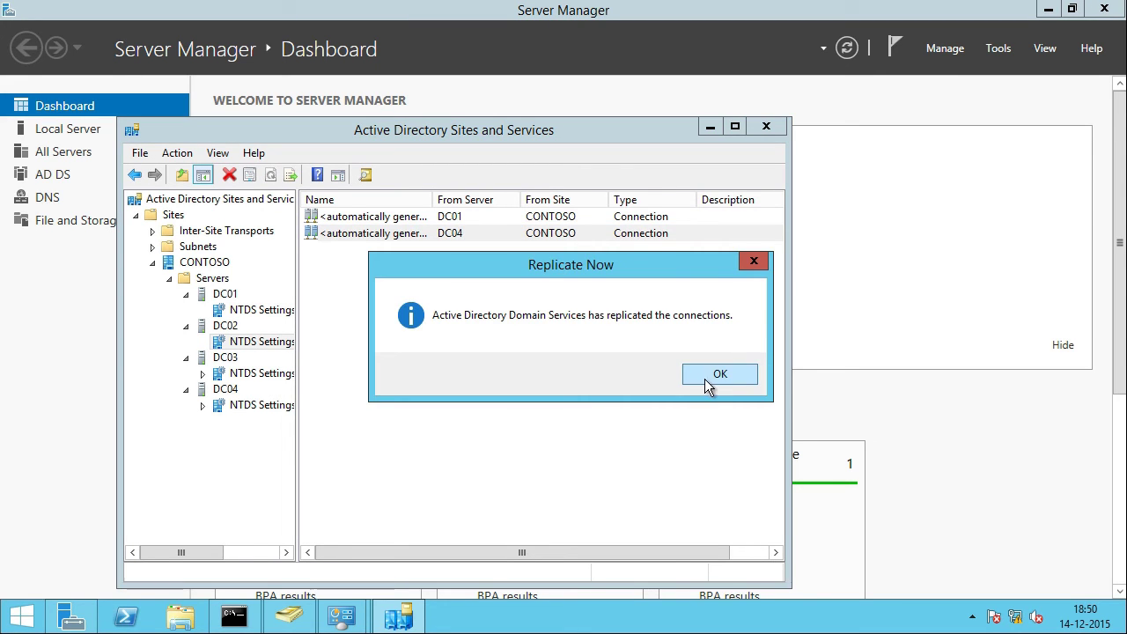
{"action": "left_click", "coordinate": [704, 378]}
Step: Replicate DC03's inbound connections from DC01 and DC04 now
{"action": "left_click", "coordinate": [262, 373]}
{"action": "right_click", "coordinate": [390, 217]}
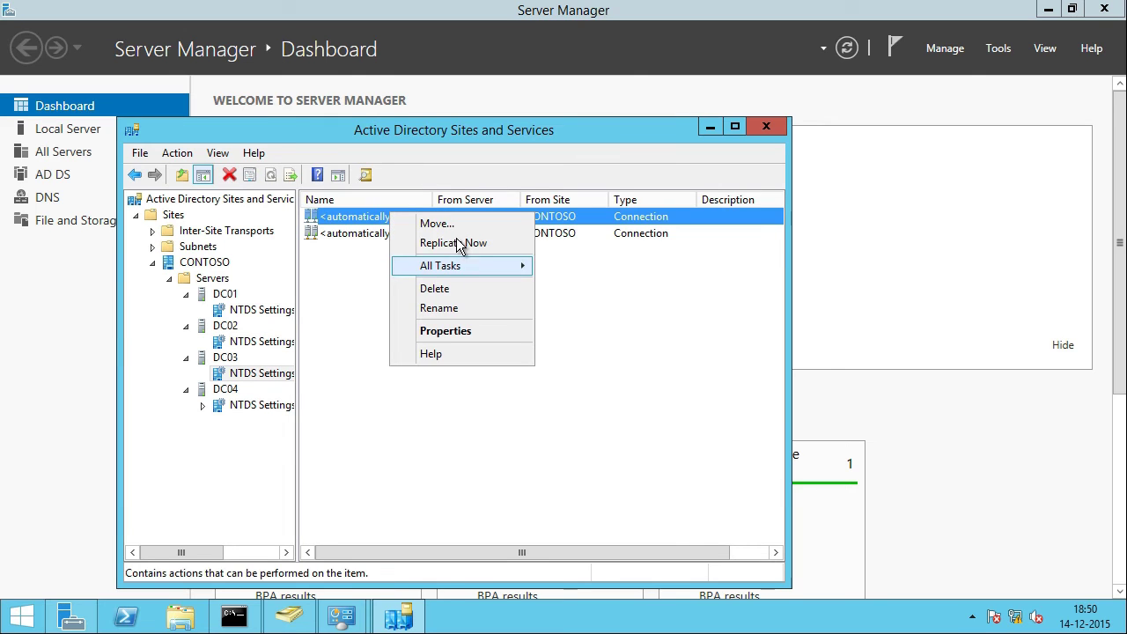
{"action": "left_click", "coordinate": [453, 243]}
{"action": "key", "text": "Return"}
{"action": "left_click", "coordinate": [358, 235]}
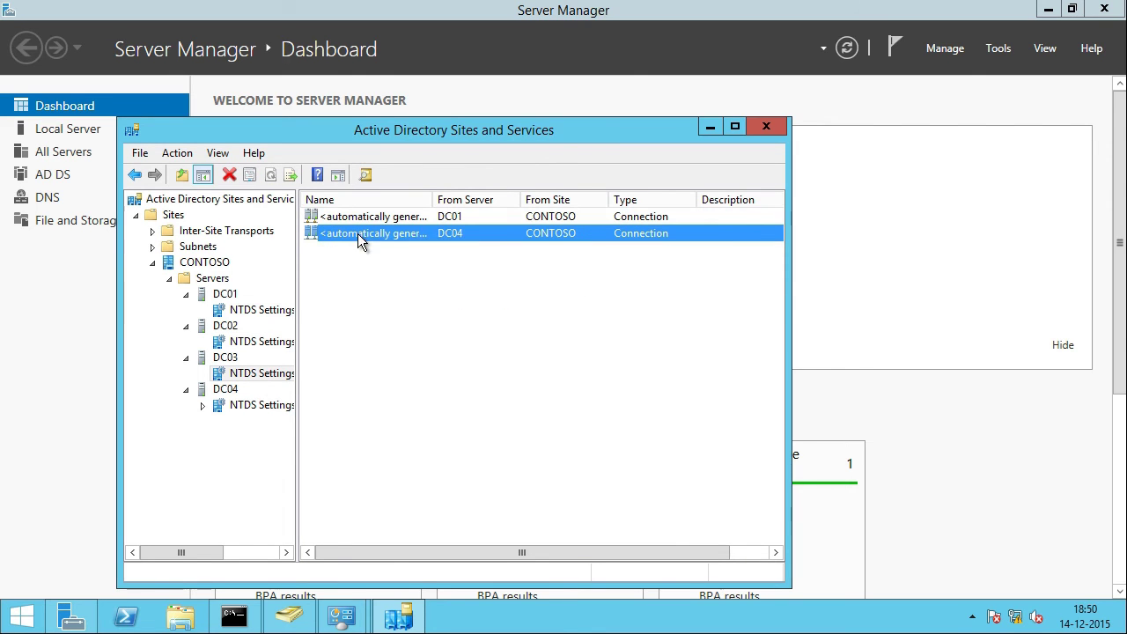
{"action": "right_click", "coordinate": [358, 233]}
{"action": "left_click", "coordinate": [421, 266]}
{"action": "key", "text": "Return"}
Step: Replicate DC04's inbound connections from DC03 and DC02 now
{"action": "left_click", "coordinate": [259, 405]}
{"action": "right_click", "coordinate": [376, 216]}
{"action": "left_click", "coordinate": [429, 245]}
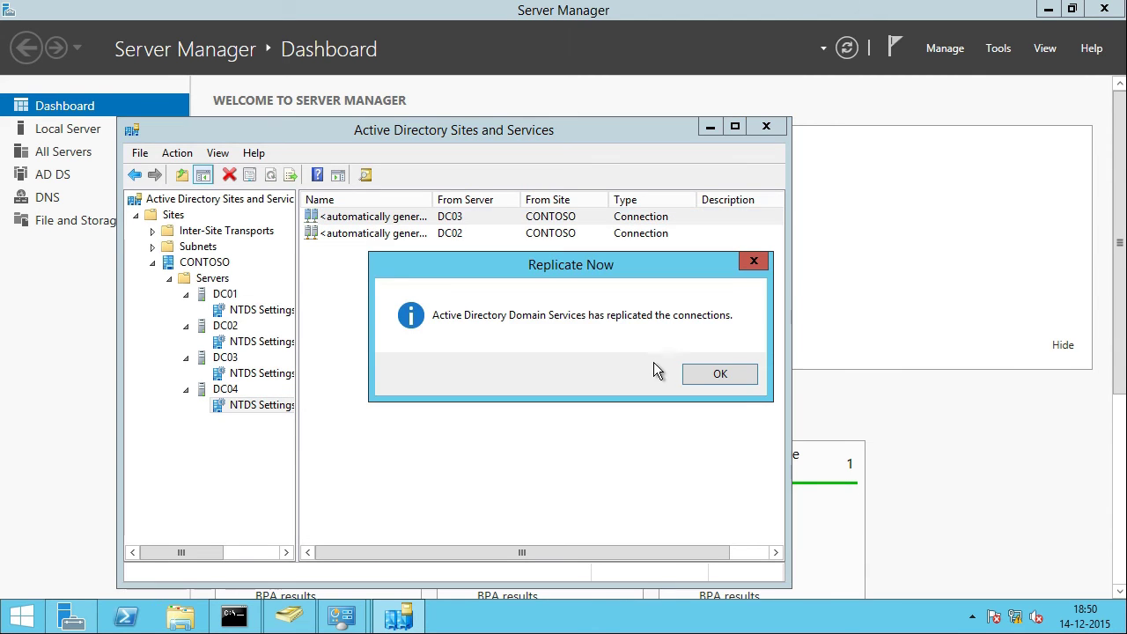
{"action": "key", "text": "Return"}
{"action": "right_click", "coordinate": [407, 234]}
{"action": "left_click", "coordinate": [445, 265]}
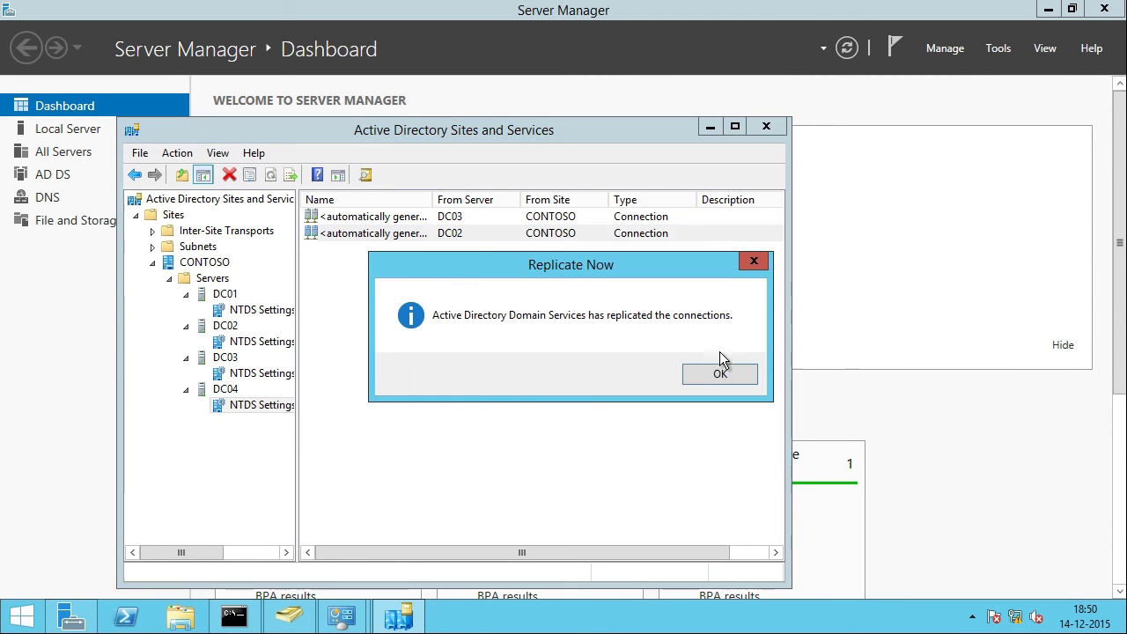
{"action": "left_click", "coordinate": [709, 376]}
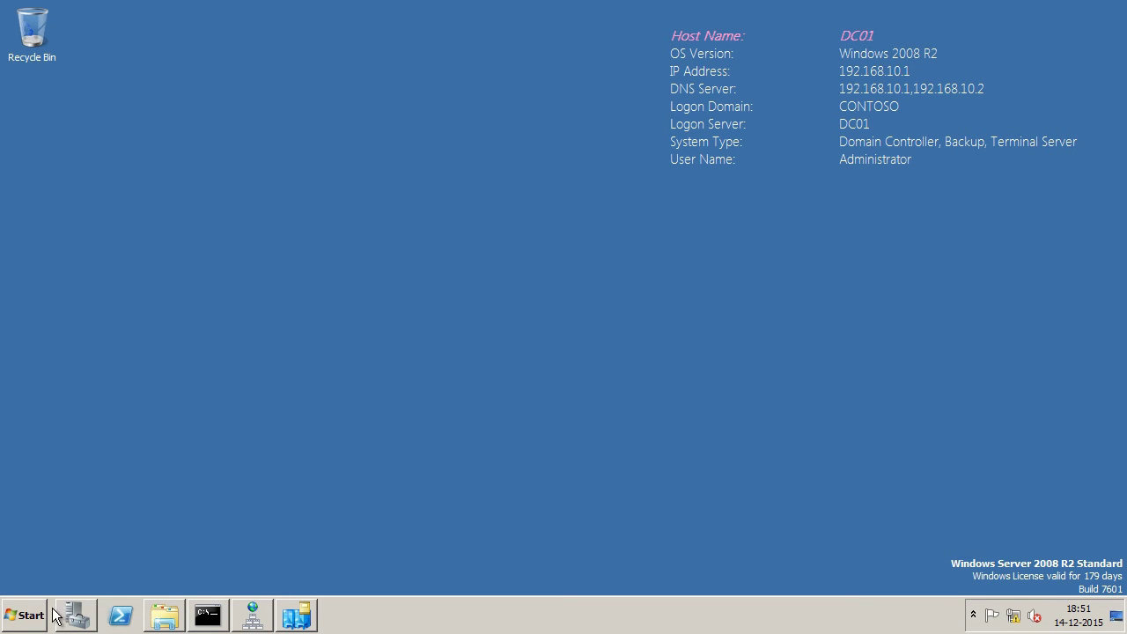
Step: Run dcpromo on DC01, keep the domain, set the new administrator password, and start removal
{"action": "left_click", "coordinate": [35, 614]}
{"action": "left_click", "coordinate": [323, 522]}
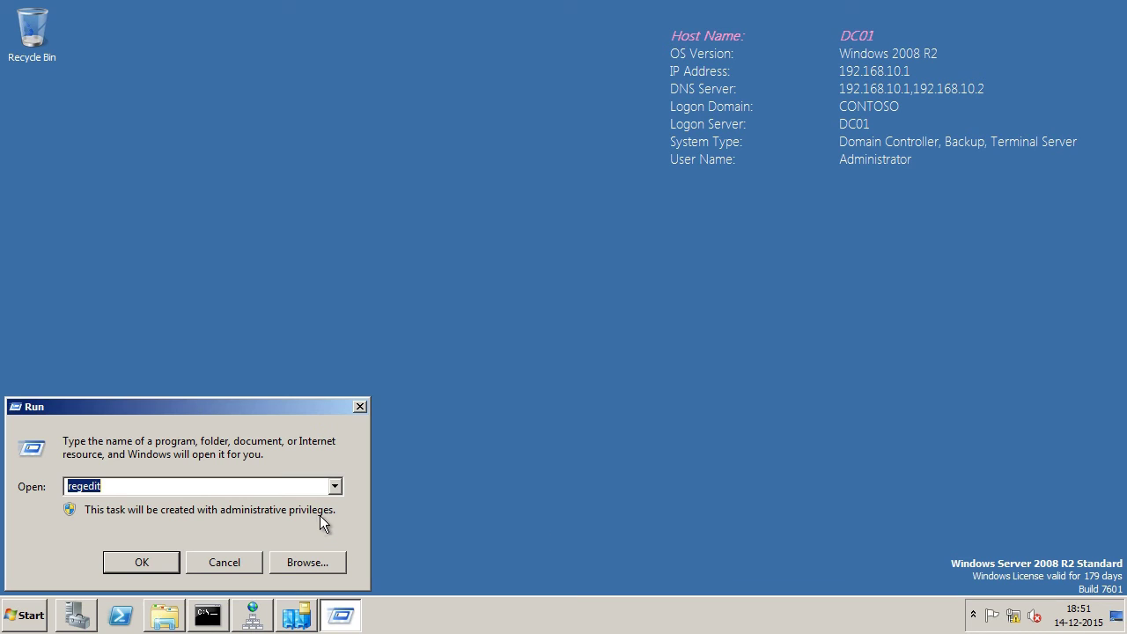
{"action": "type", "text": "dcpromo"}
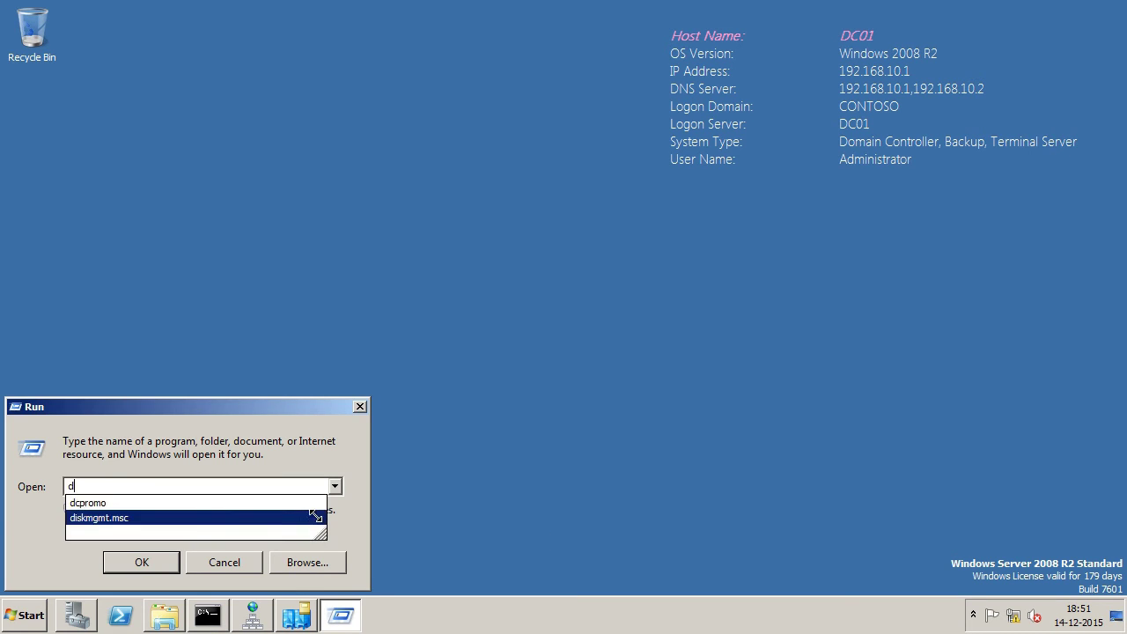
{"action": "key", "text": "Return"}
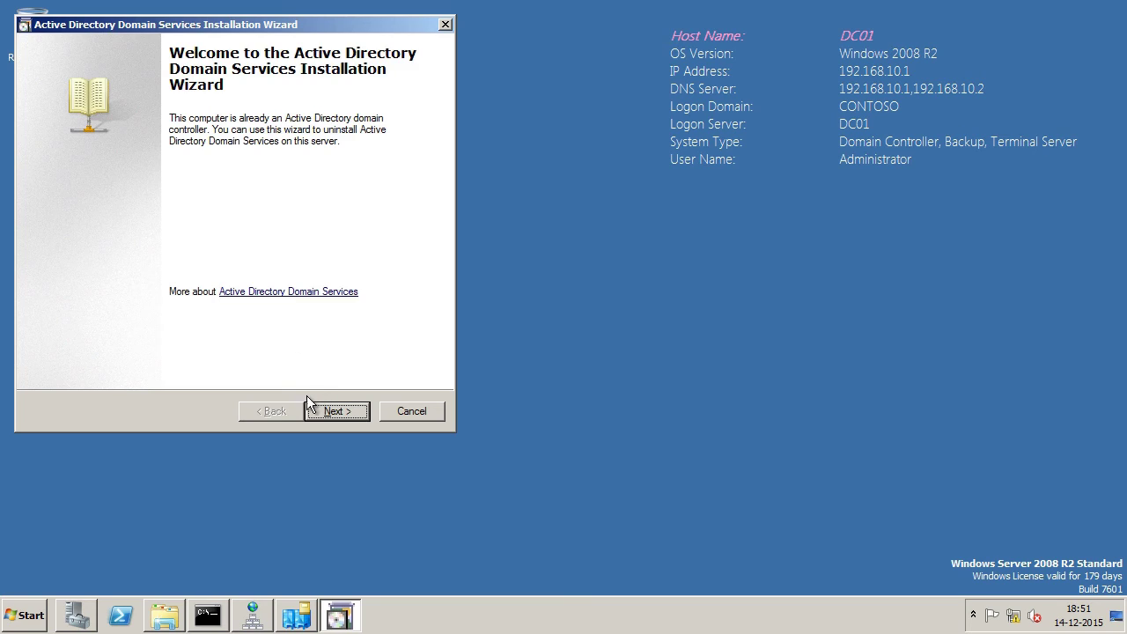
{"action": "left_click", "coordinate": [319, 409]}
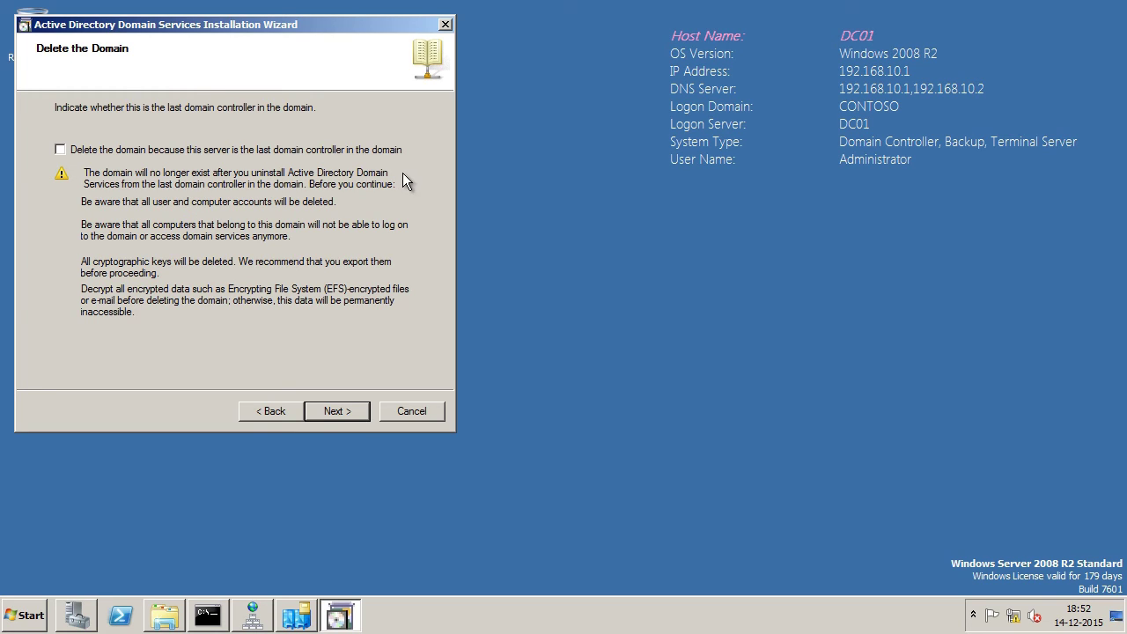
{"action": "key", "text": "Return"}
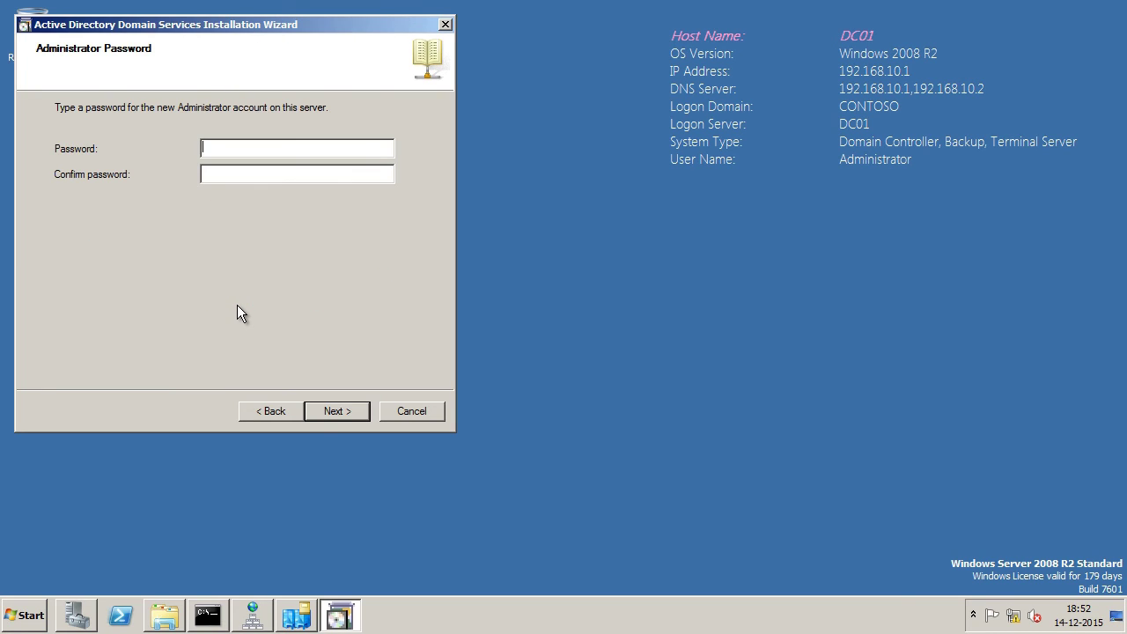
{"action": "type", "text": "P@ssw0rd1P@ssw0rd1"}
{"action": "key", "text": "Return"}
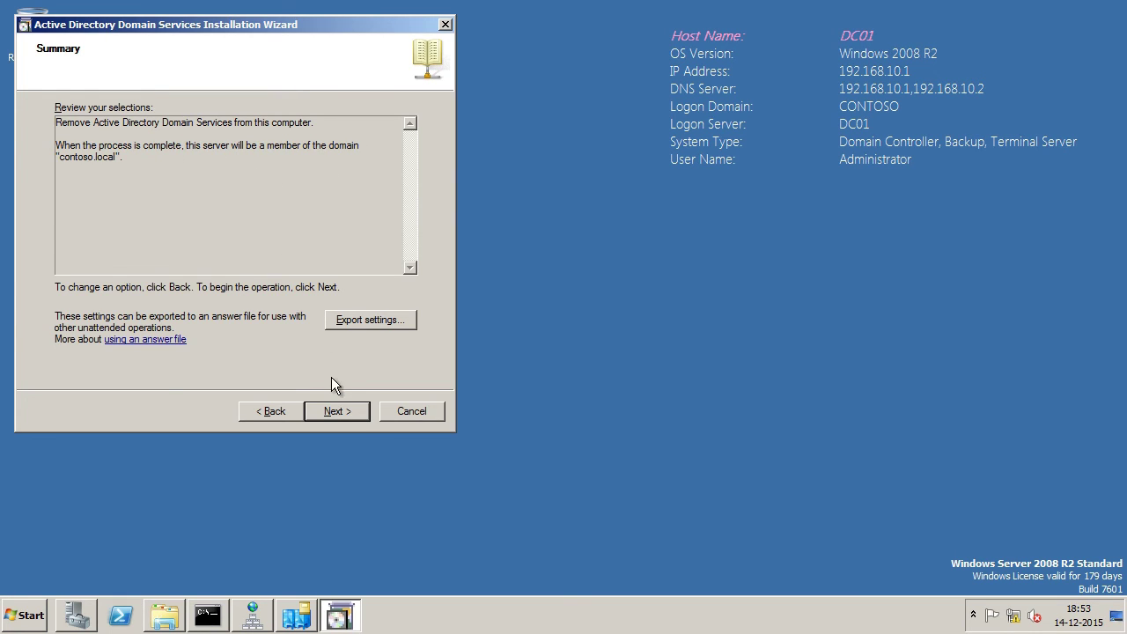
{"action": "left_click", "coordinate": [328, 414]}
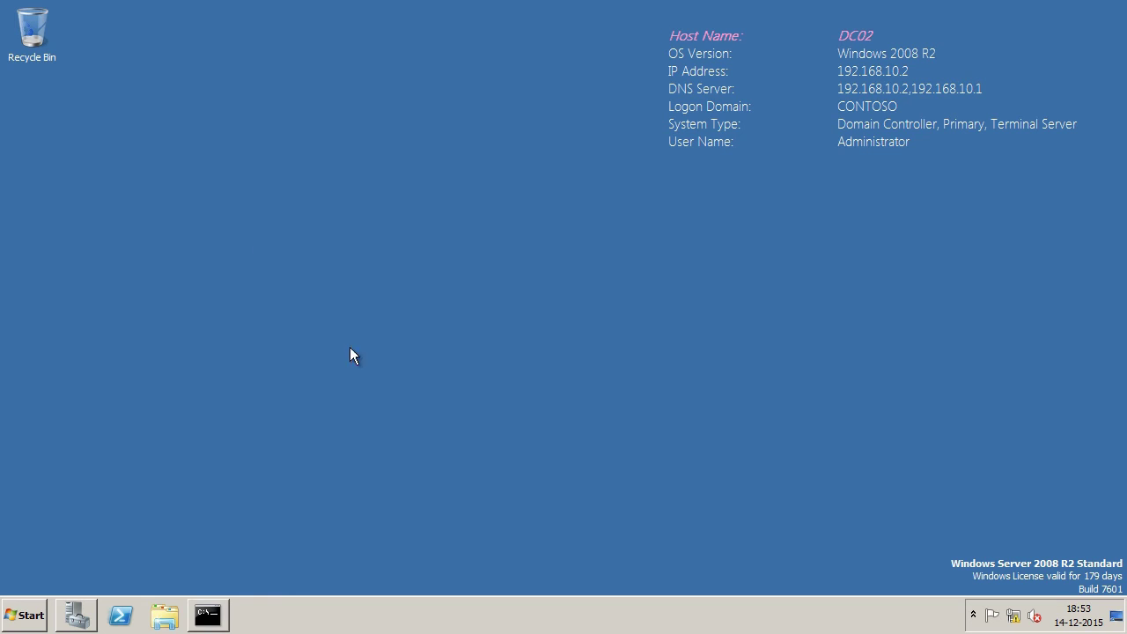
Step: Run dcpromo on DC02, enter the administrator password, and start removal with Reboot on completion
{"action": "left_click", "coordinate": [26, 617]}
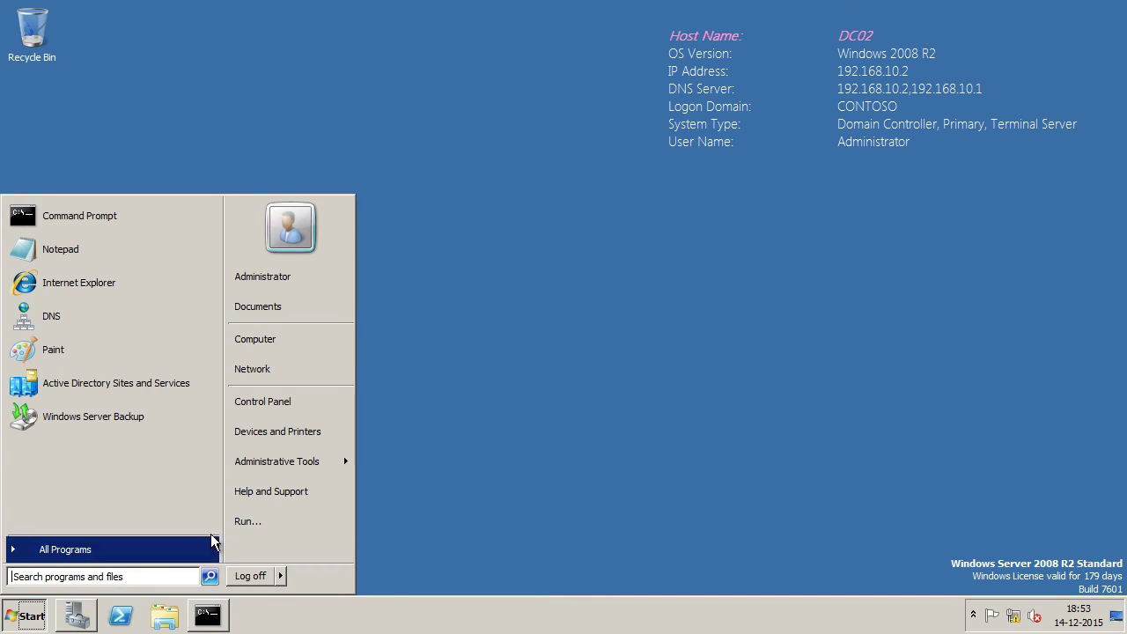
{"action": "left_click", "coordinate": [255, 521]}
{"action": "type", "text": "dcp"}
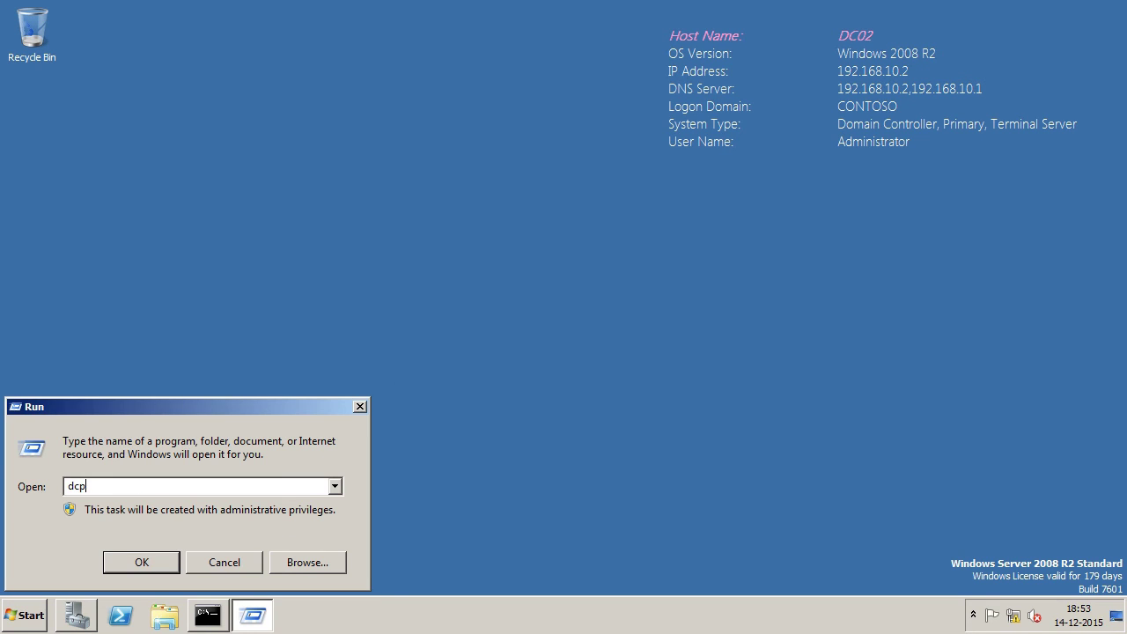
{"action": "type", "text": "romo"}
{"action": "key", "text": "Return"}
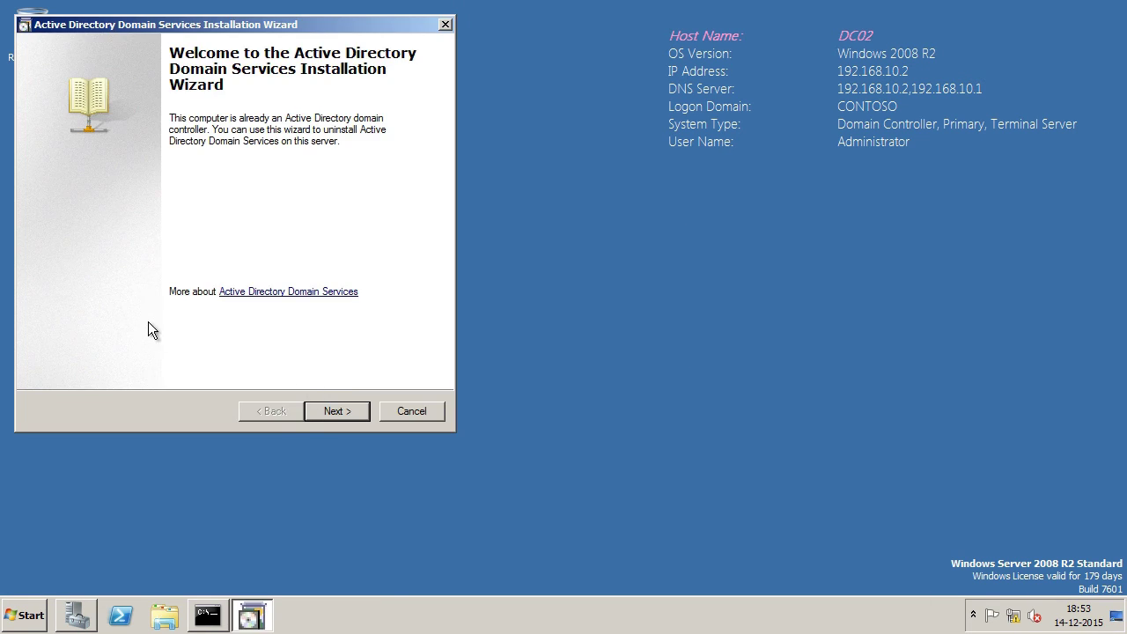
{"action": "left_click", "coordinate": [321, 413]}
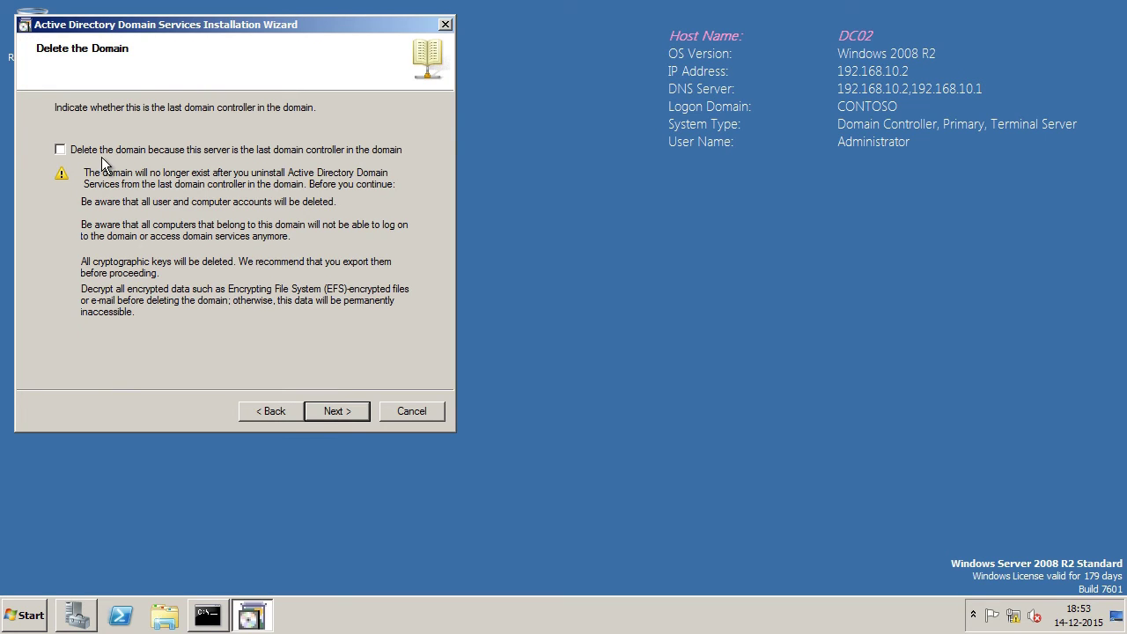
{"action": "left_click", "coordinate": [359, 412]}
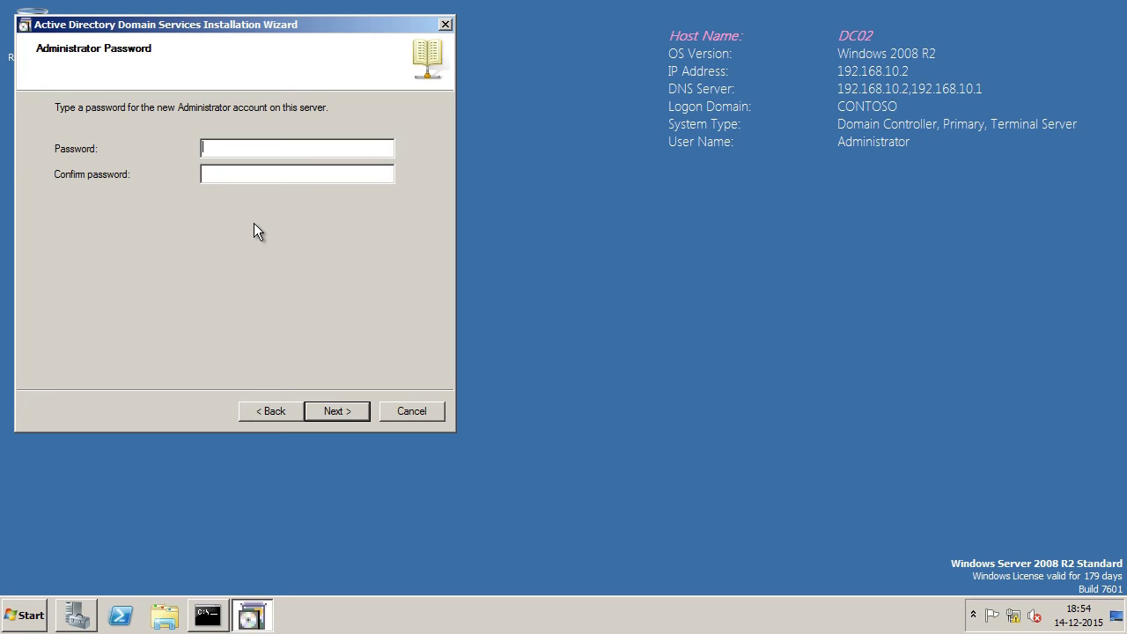
{"action": "type", "text": "•••••••••"}
{"action": "key", "text": "Tab"}
{"action": "type", "text": "•••••••••"}
{"action": "key", "text": "Return"}
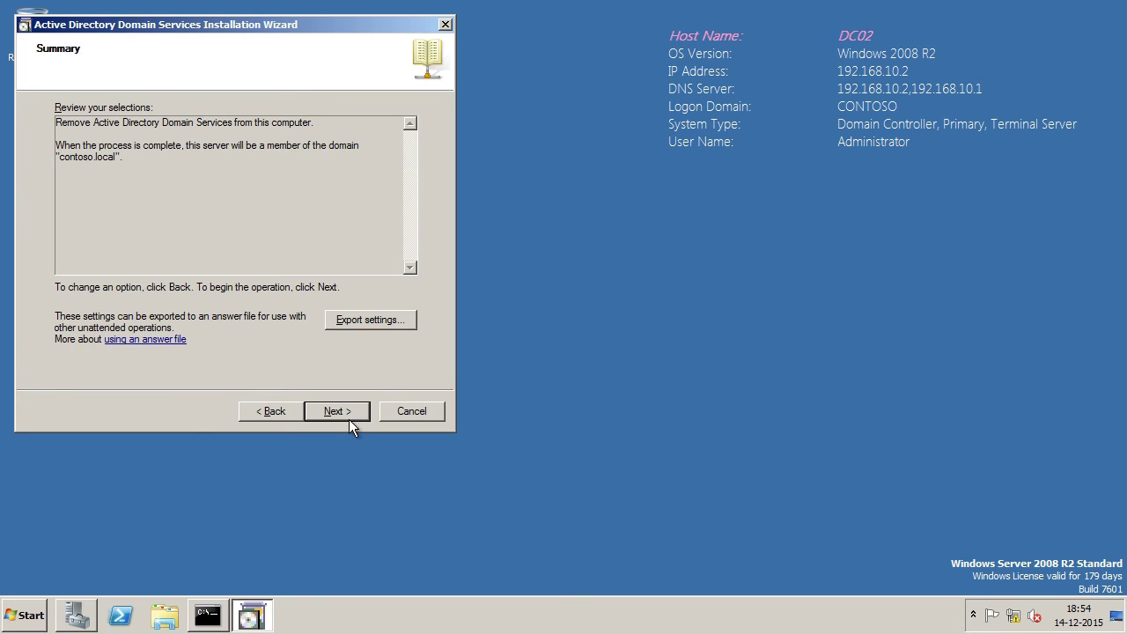
{"action": "left_click", "coordinate": [339, 414]}
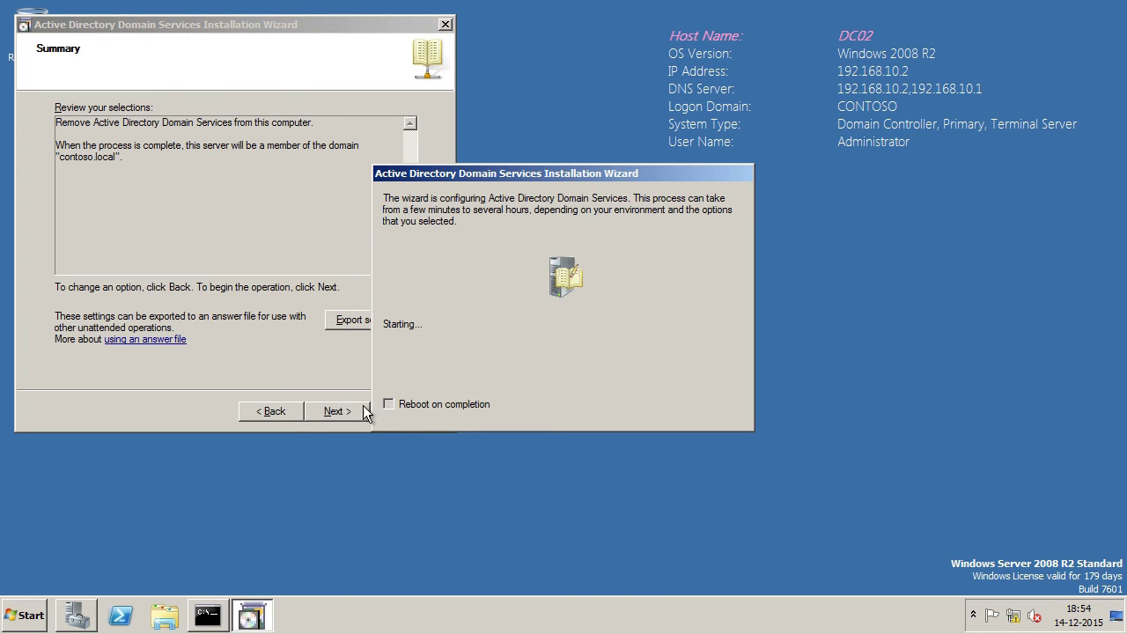
{"action": "left_click", "coordinate": [388, 404]}
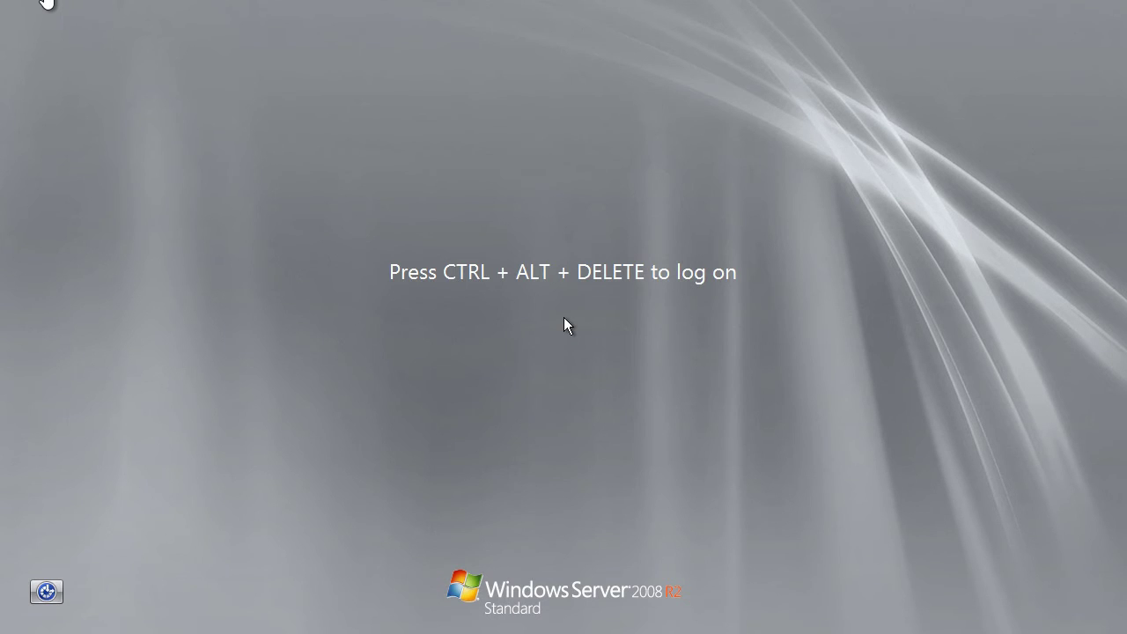
Step: Send Ctrl+Alt+Del from the VM menu and log on as Administrator
{"action": "left_click", "coordinate": [46, 4]}
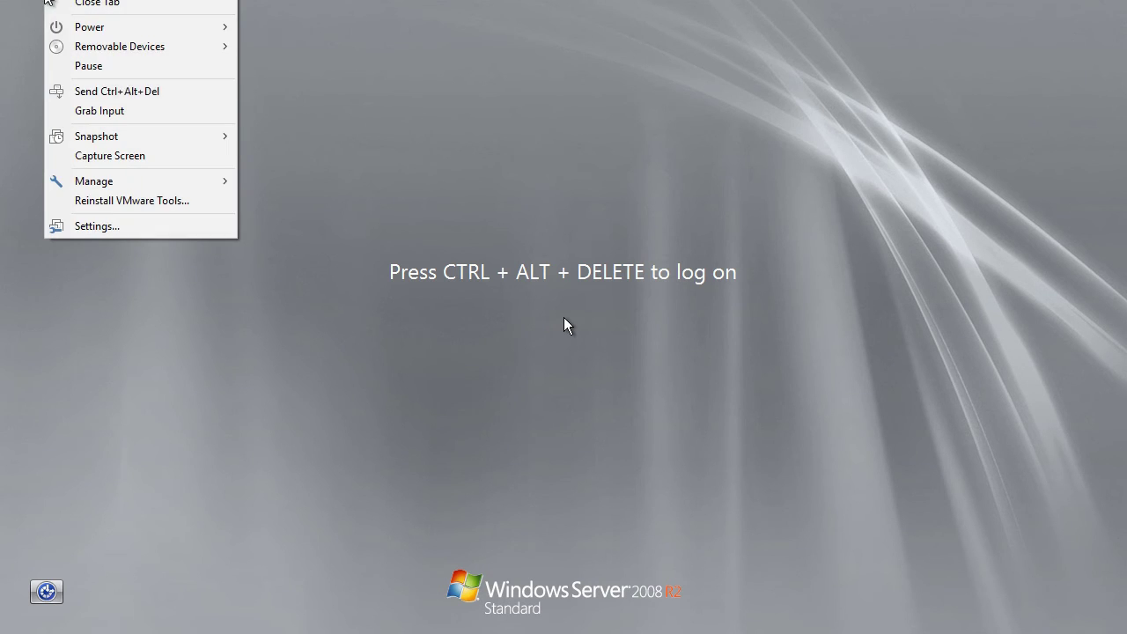
{"action": "left_click", "coordinate": [148, 94]}
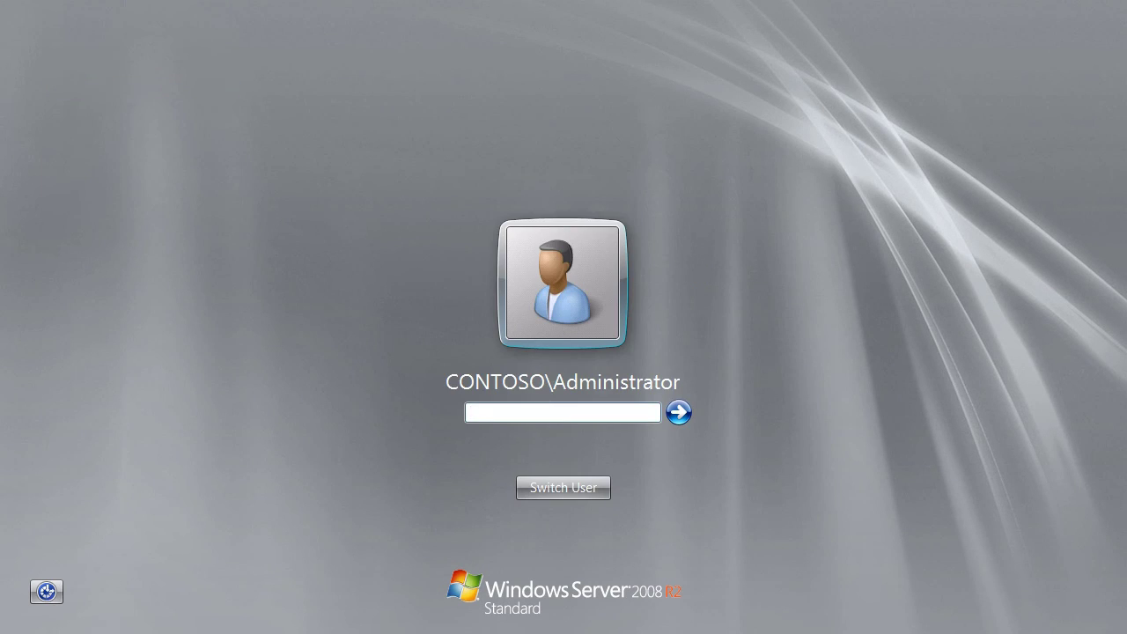
{"action": "key", "text": "Return"}
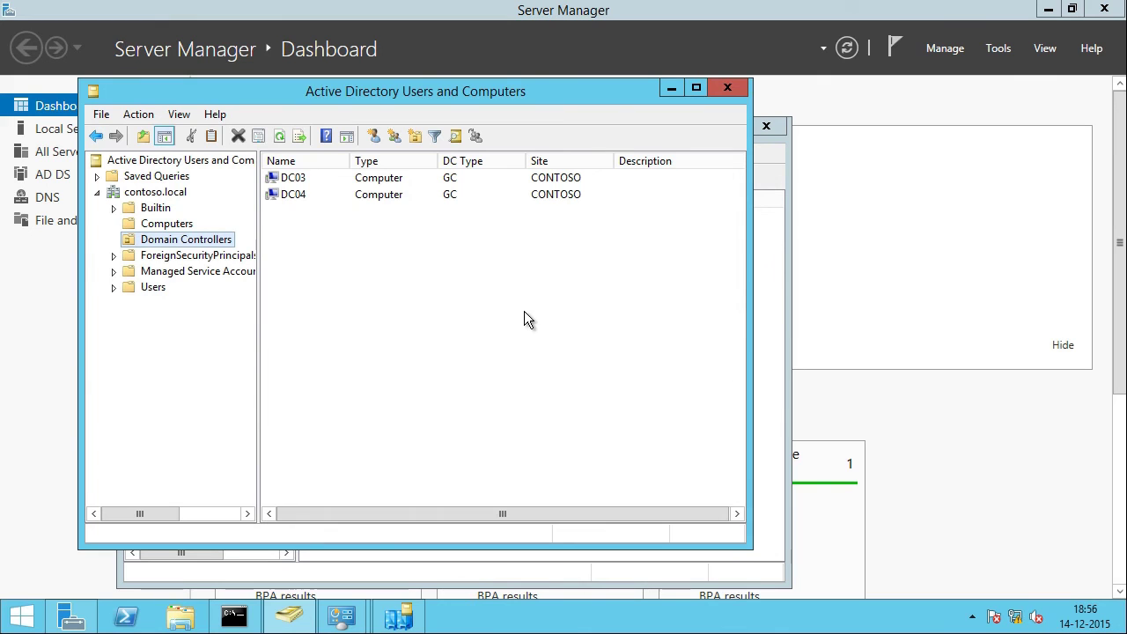
Step: Refresh the Domain Controllers list and bring Active Directory Sites and Services forward
{"action": "right_click", "coordinate": [283, 256]}
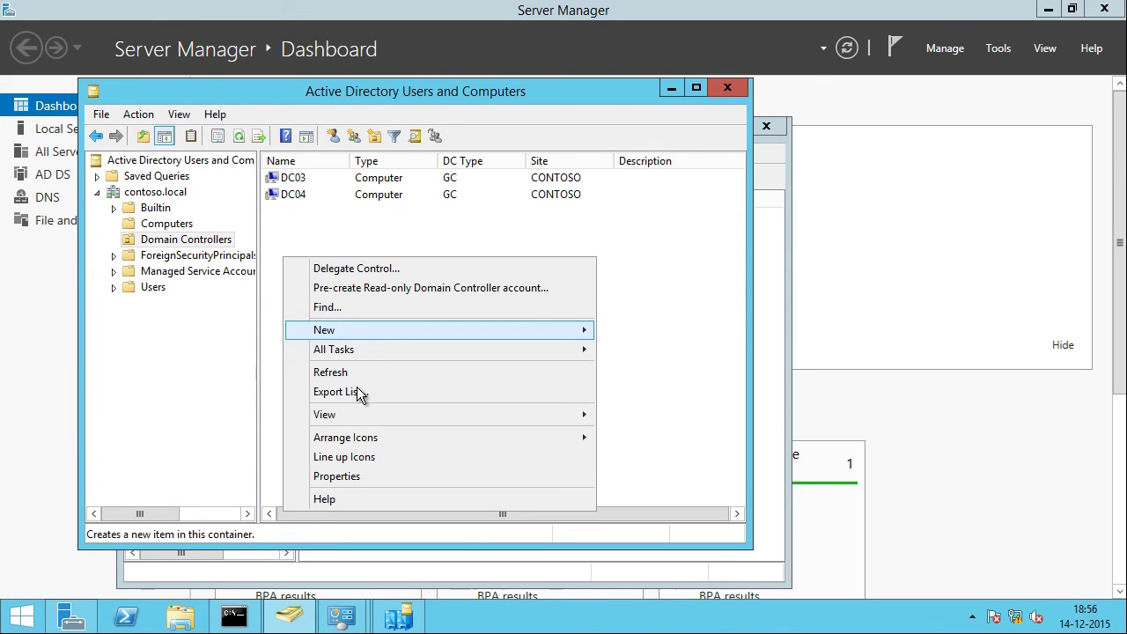
{"action": "left_click", "coordinate": [353, 373]}
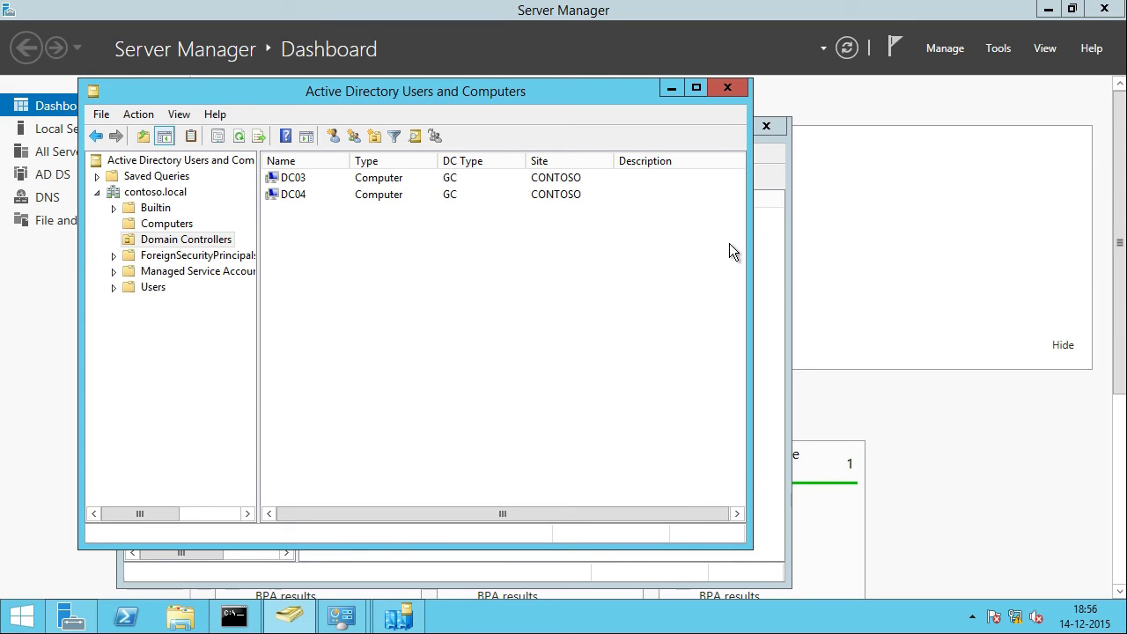
{"action": "left_click", "coordinate": [401, 616]}
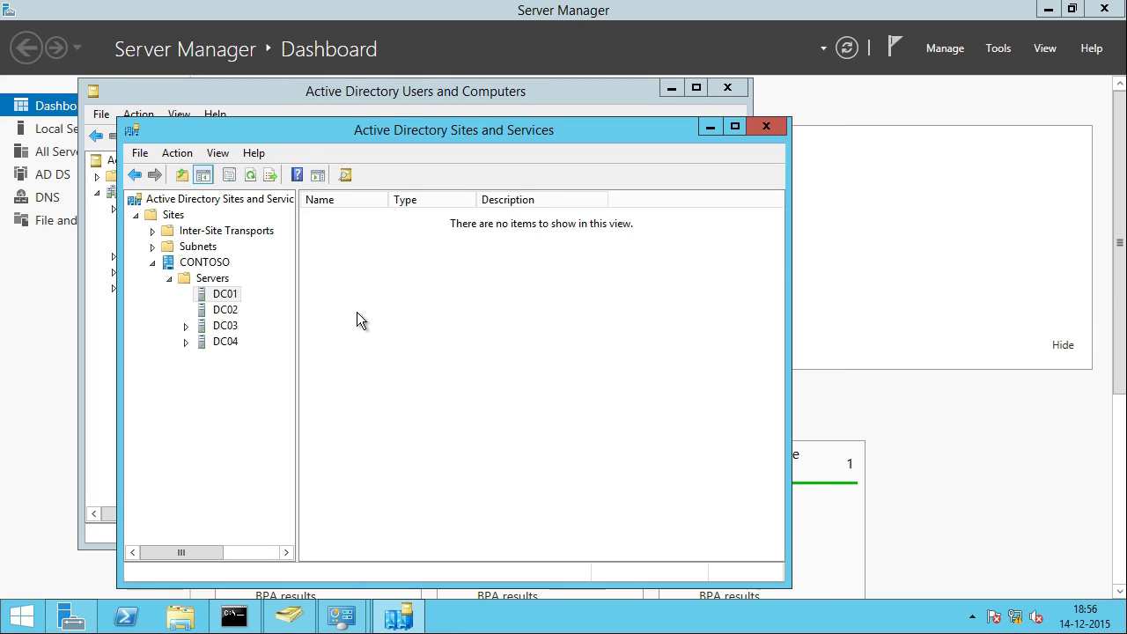
Step: Delete the leftover DC01 and DC02 server objects from the CONTOSO site
{"action": "left_click", "coordinate": [187, 327]}
{"action": "left_click", "coordinate": [187, 327]}
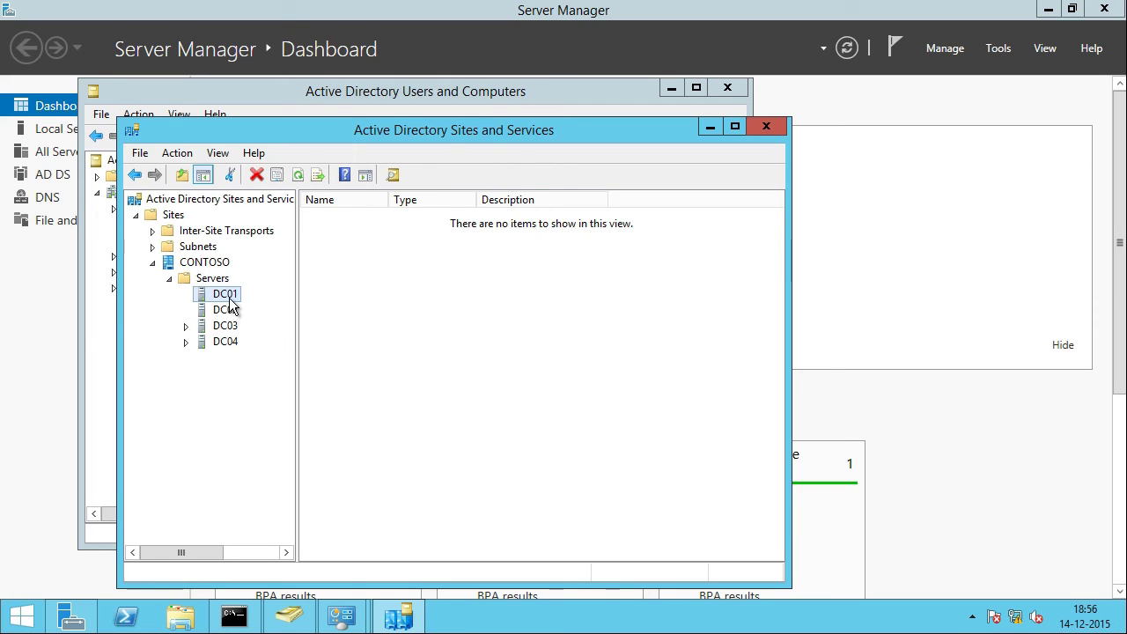
{"action": "right_click", "coordinate": [229, 297]}
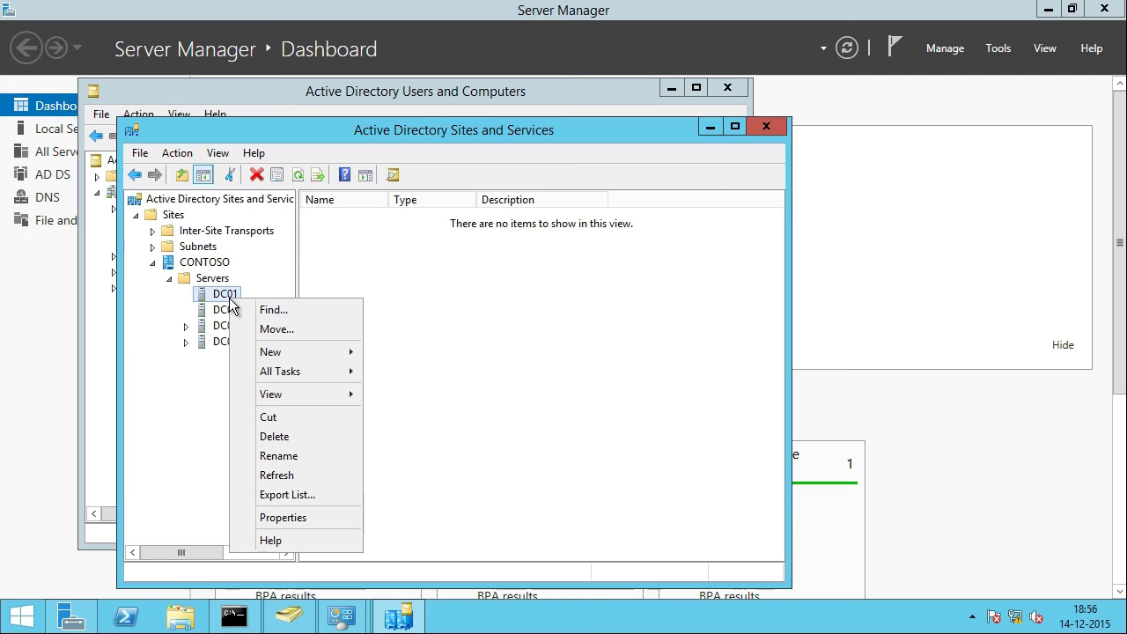
{"action": "left_click", "coordinate": [296, 440]}
{"action": "key", "text": "Return"}
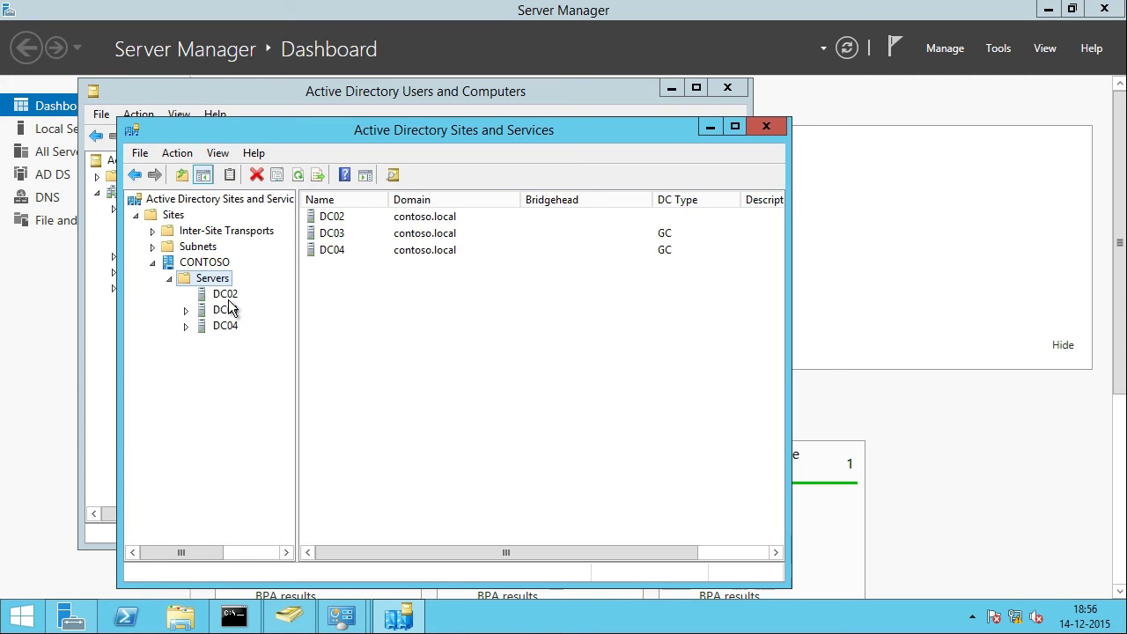
{"action": "left_click", "coordinate": [225, 295]}
{"action": "right_click", "coordinate": [227, 298]}
{"action": "left_click", "coordinate": [293, 445]}
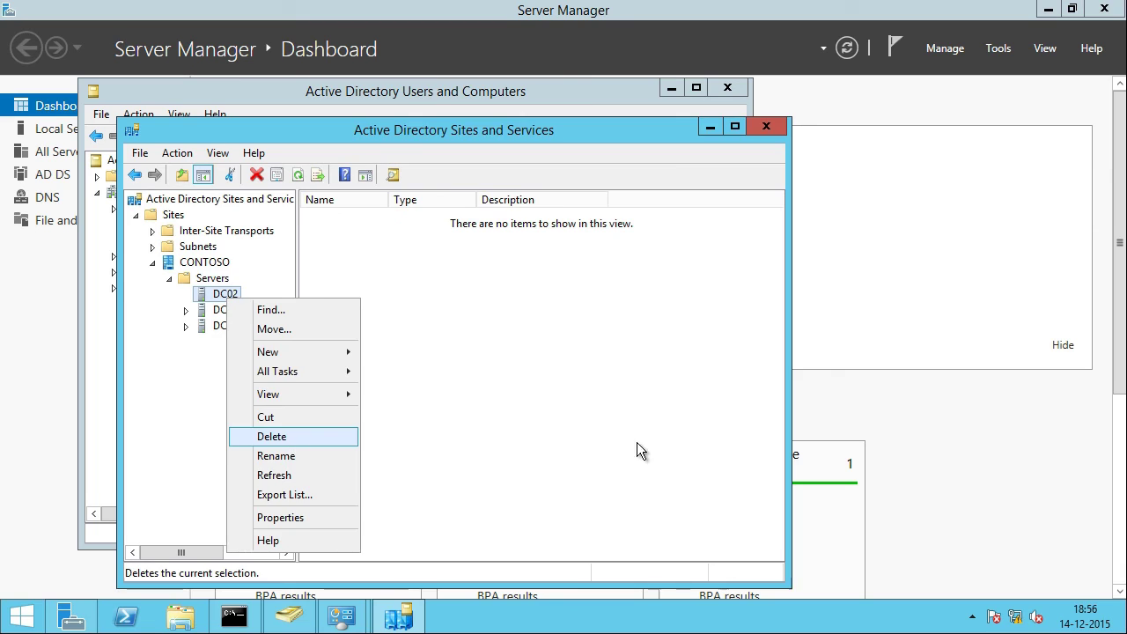
{"action": "left_click", "coordinate": [628, 377]}
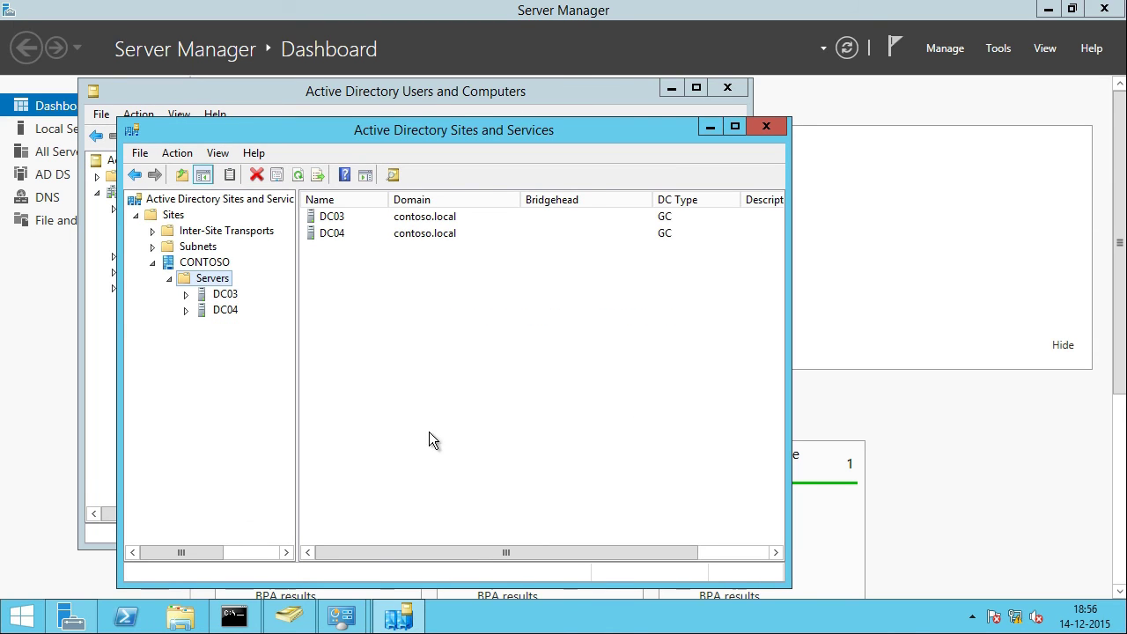
{"action": "left_click", "coordinate": [93, 621]}
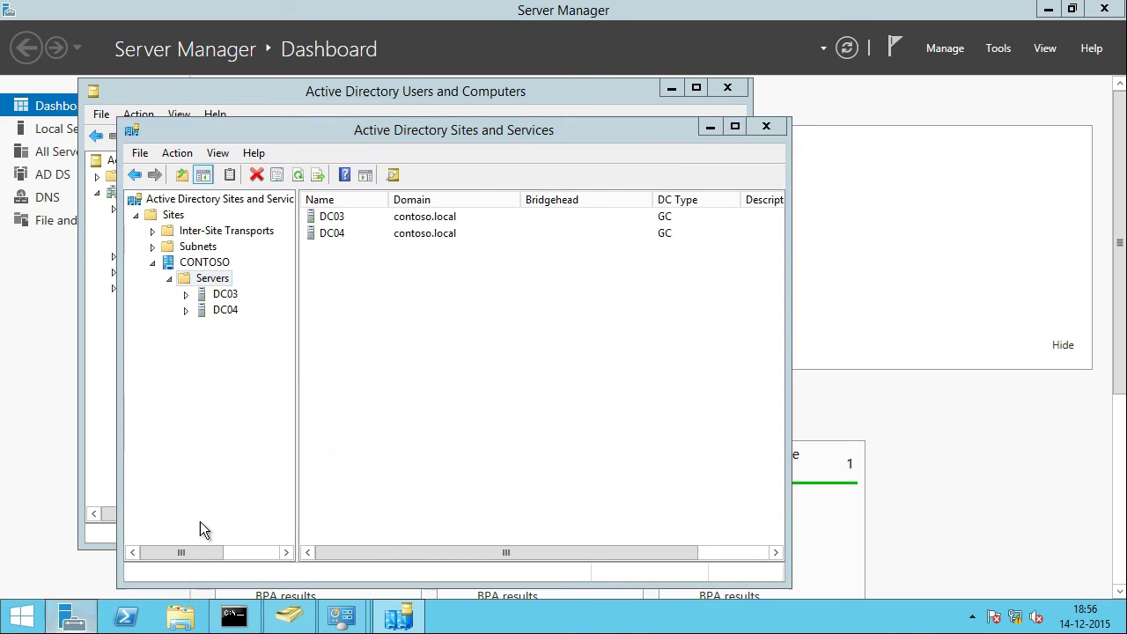
{"action": "left_click", "coordinate": [995, 50]}
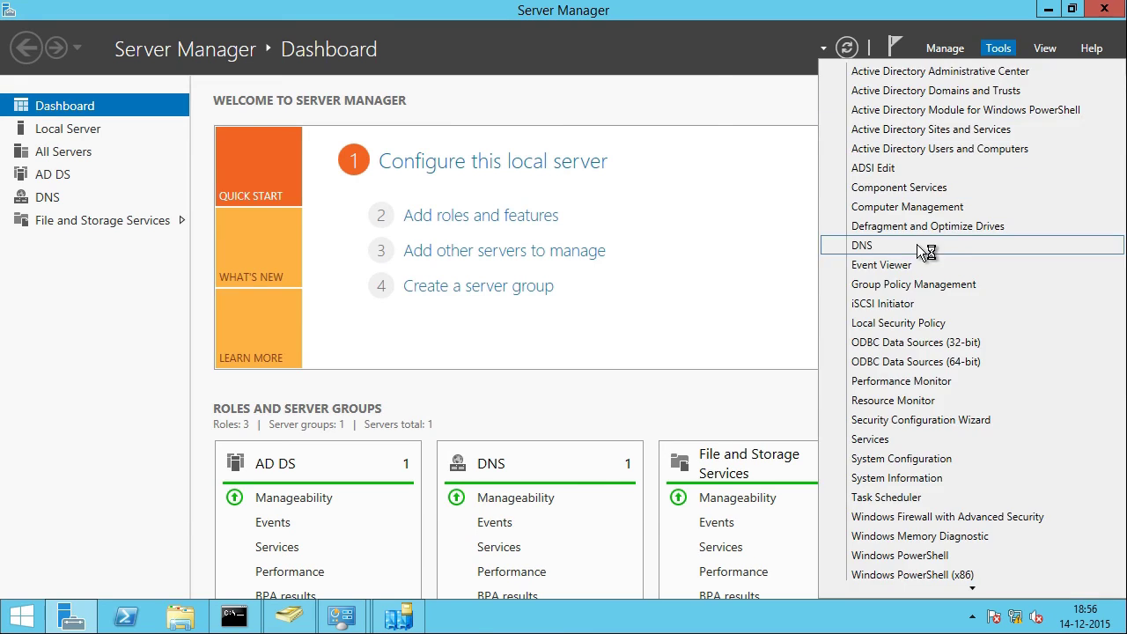
Step: Review the contoso.local zone in a maximized DNS Manager, then return to Sites and Services
{"action": "left_click", "coordinate": [862, 245]}
{"action": "left_click", "coordinate": [74, 171]}
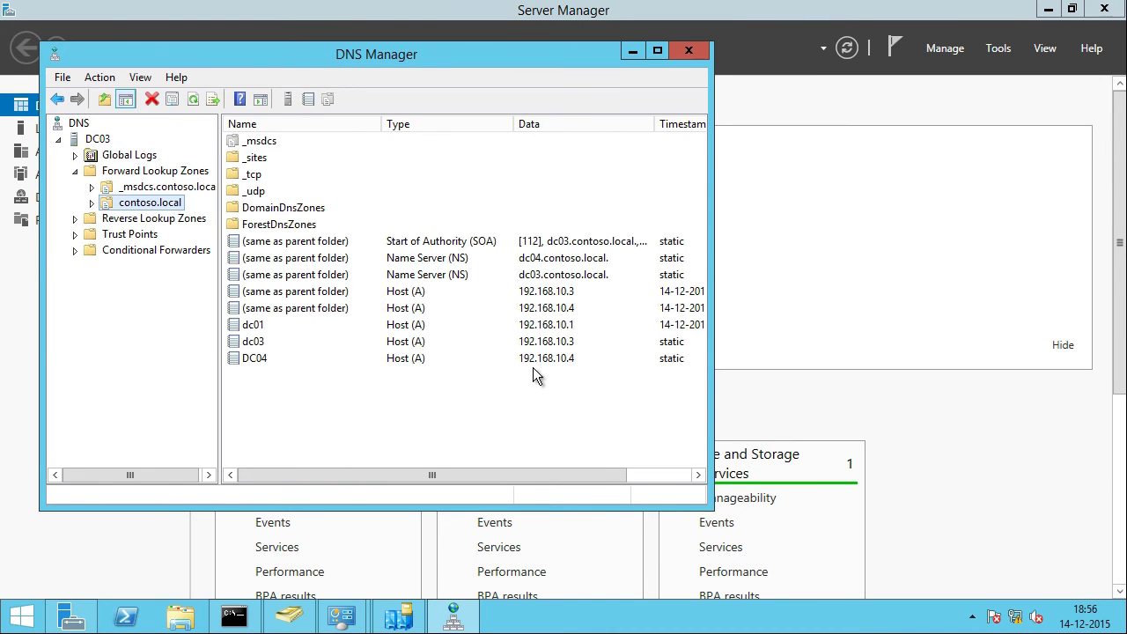
{"action": "left_click", "coordinate": [658, 50]}
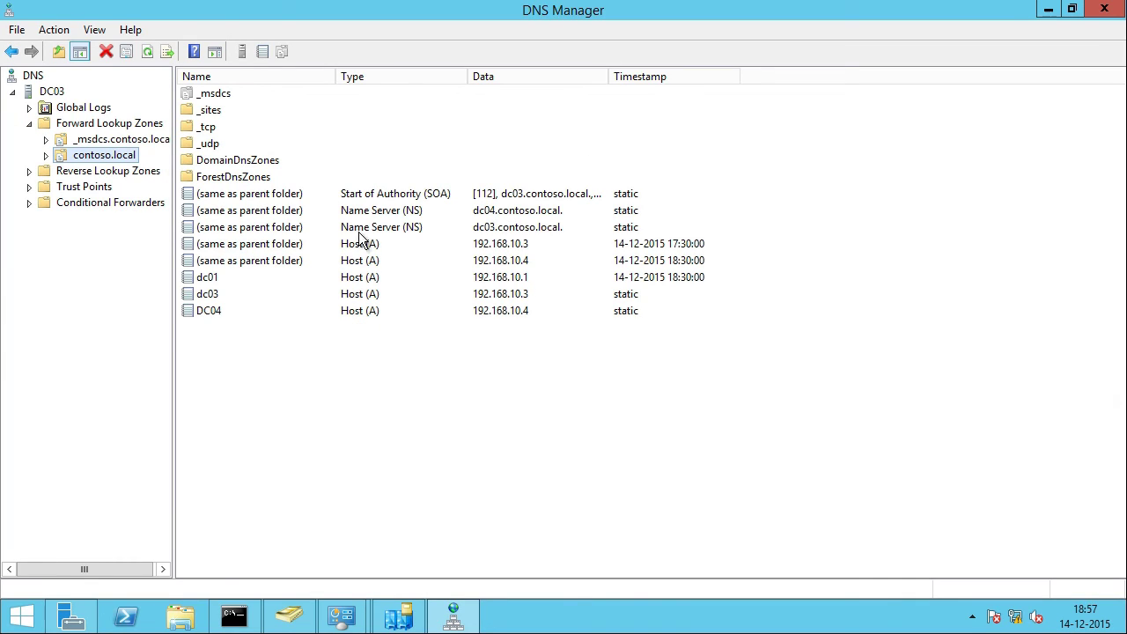
{"action": "key", "text": "alt+Tab"}
{"action": "left_click", "coordinate": [186, 325]}
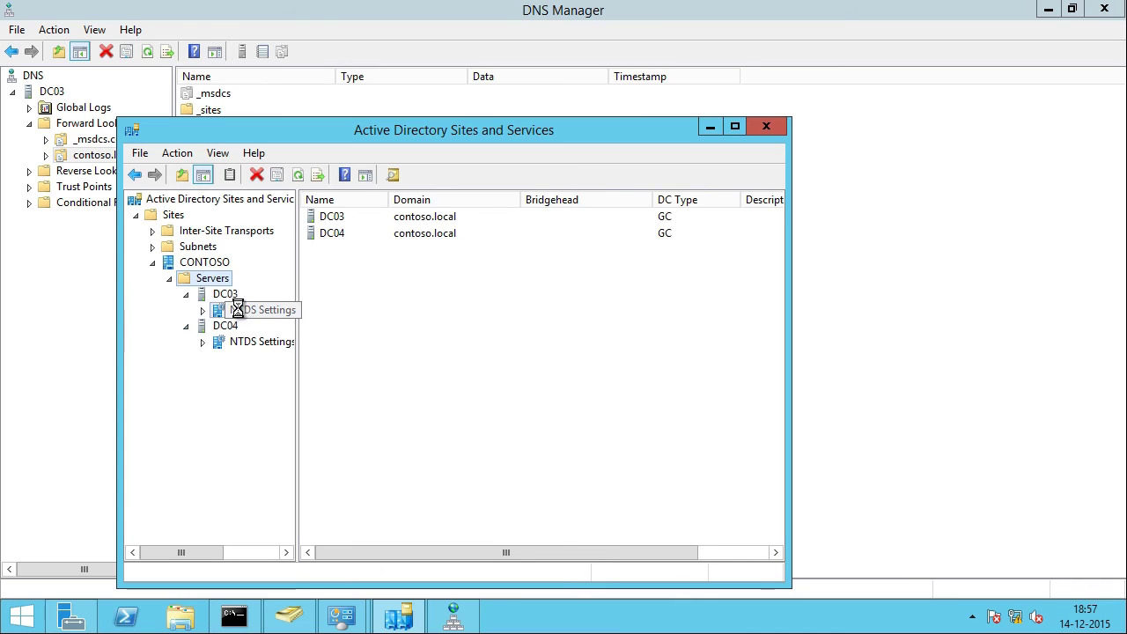
Step: Delete the stale DC01 connection from DC03's NTDS Settings
{"action": "left_click", "coordinate": [234, 309]}
{"action": "double_click", "coordinate": [520, 200]}
{"action": "left_click", "coordinate": [542, 216]}
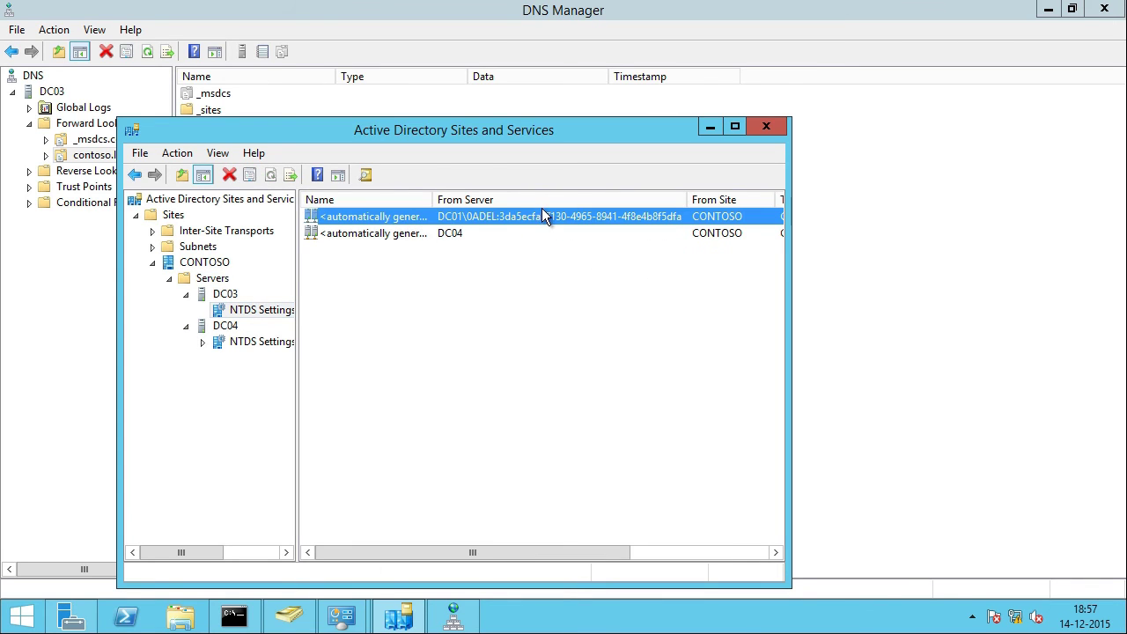
{"action": "left_click", "coordinate": [422, 241]}
{"action": "left_click", "coordinate": [388, 218]}
{"action": "left_click_drag", "start_coordinate": [433, 200], "coordinate": [381, 202]}
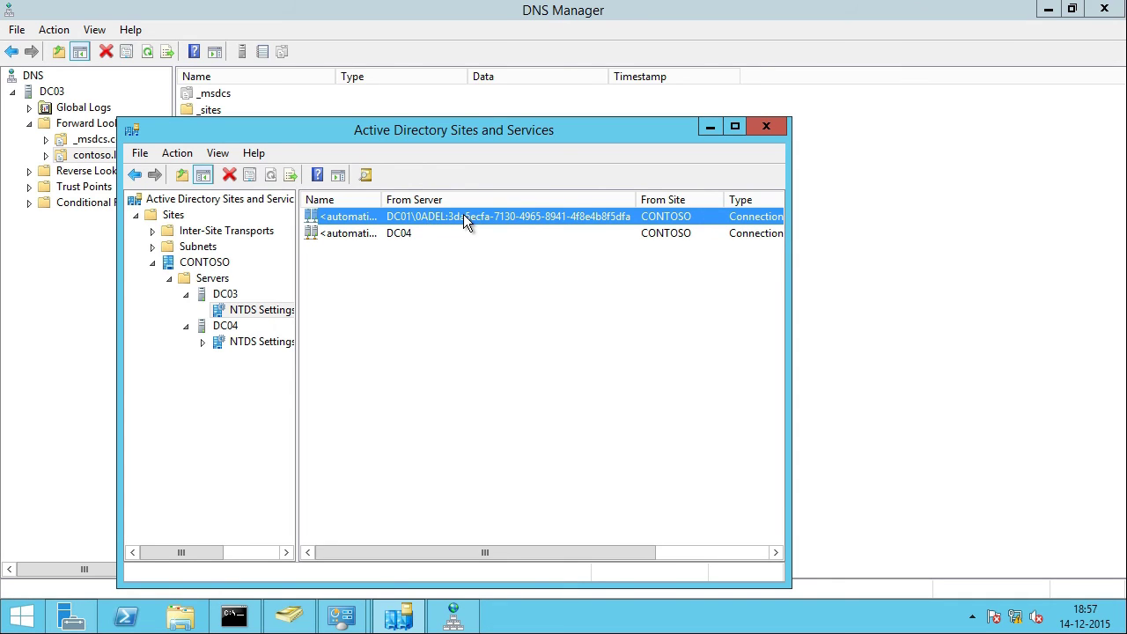
{"action": "right_click", "coordinate": [463, 214]}
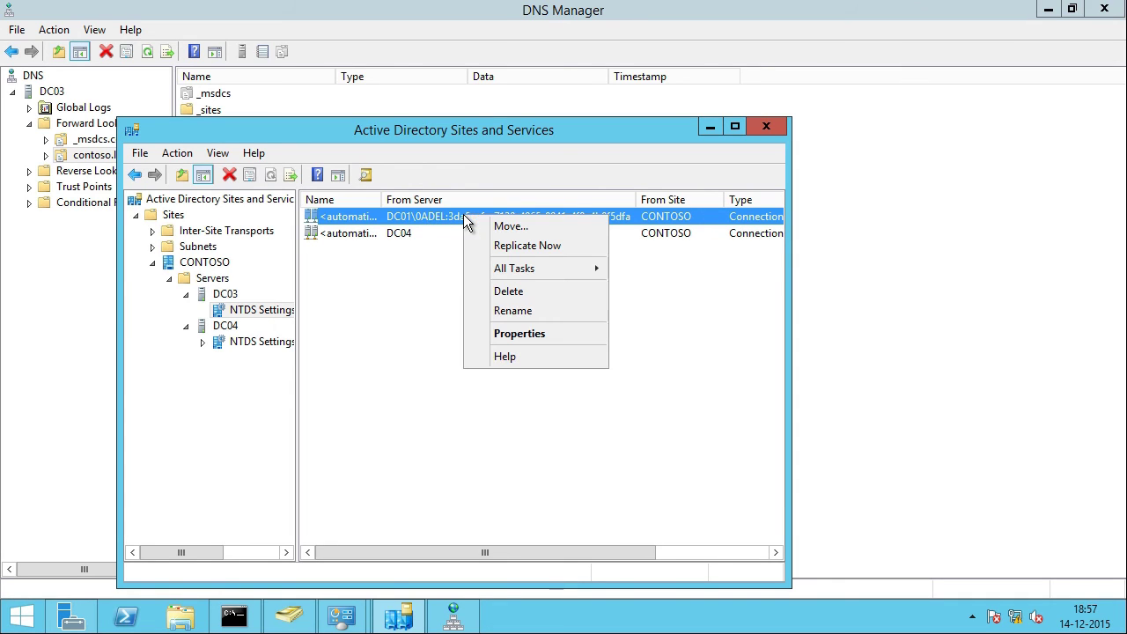
{"action": "left_click", "coordinate": [545, 295]}
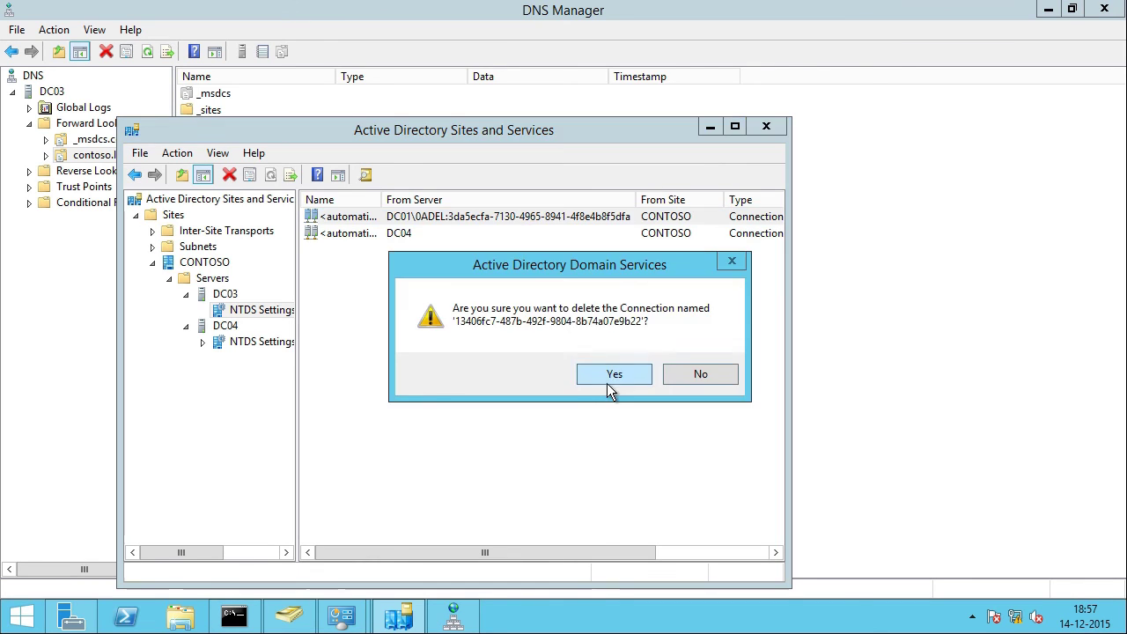
{"action": "left_click", "coordinate": [606, 380]}
Step: Replicate DC03's remaining DC04 connection now
{"action": "left_click", "coordinate": [380, 219]}
{"action": "right_click", "coordinate": [380, 219]}
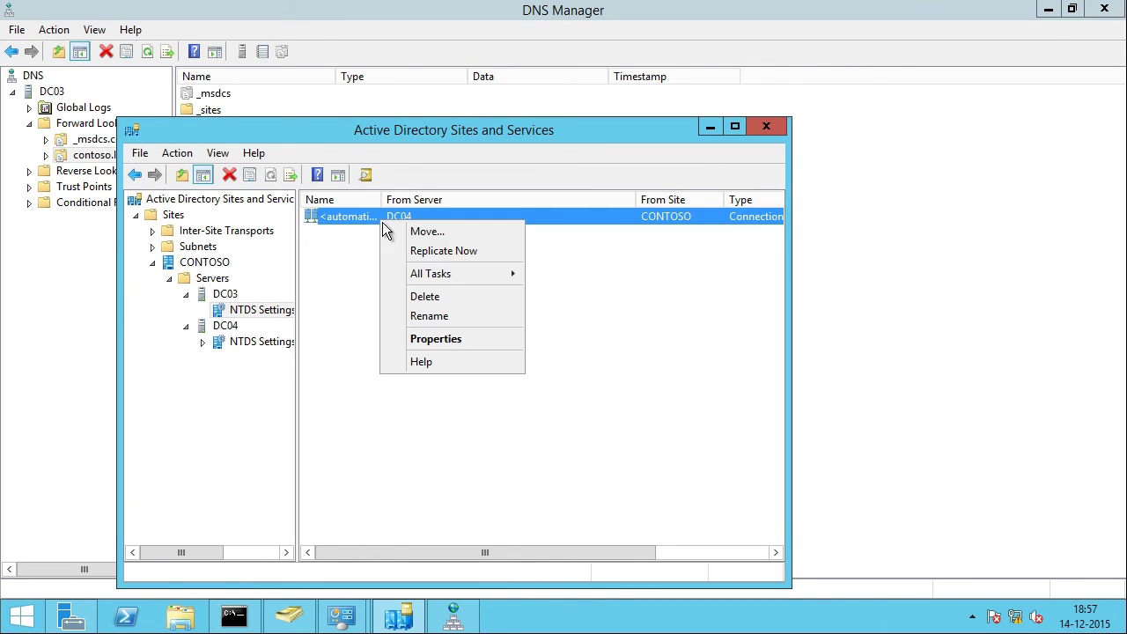
{"action": "key", "text": "Escape"}
{"action": "right_click", "coordinate": [402, 222]}
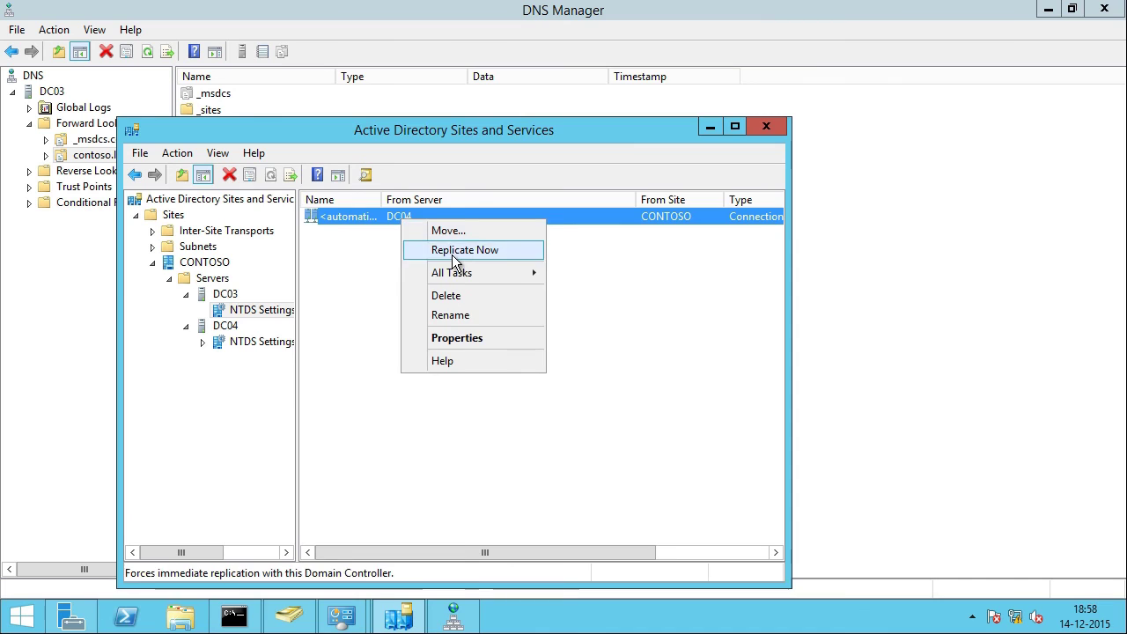
{"action": "left_click", "coordinate": [452, 251]}
{"action": "left_click", "coordinate": [699, 374]}
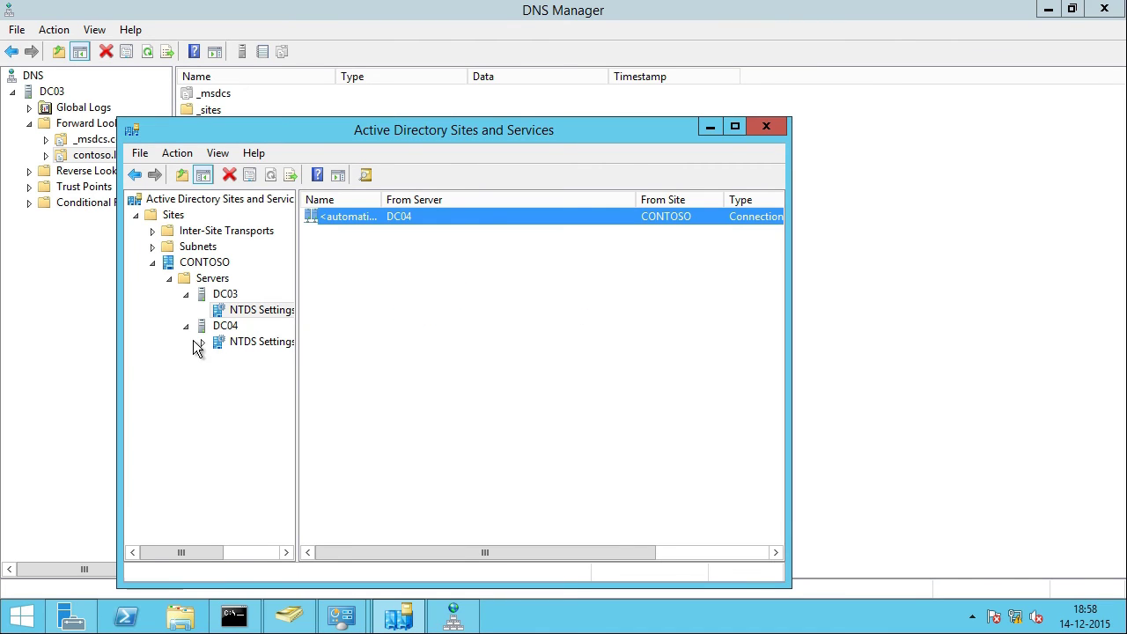
Step: Delete the stale DC02 connection from DC04's NTDS Settings
{"action": "left_click", "coordinate": [264, 342]}
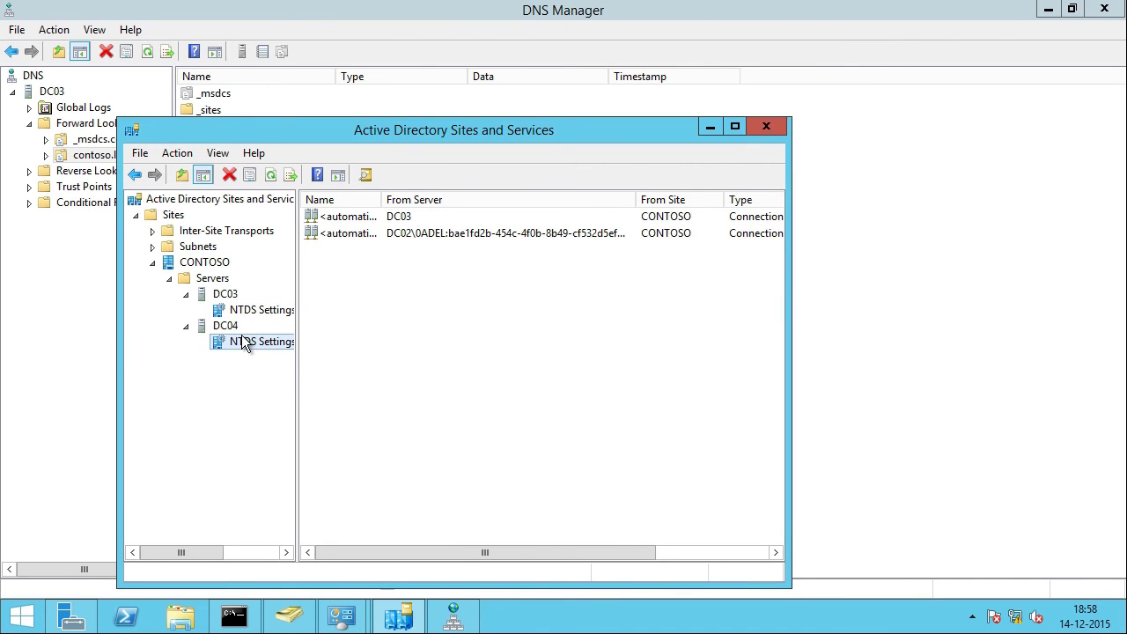
{"action": "left_click", "coordinate": [355, 233]}
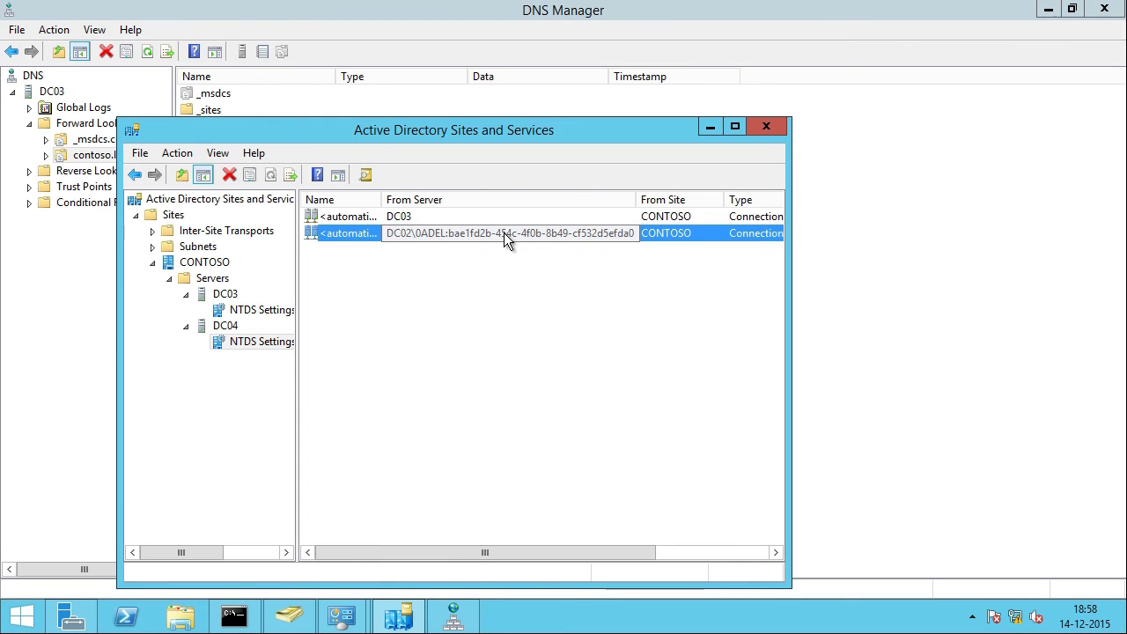
{"action": "right_click", "coordinate": [506, 234]}
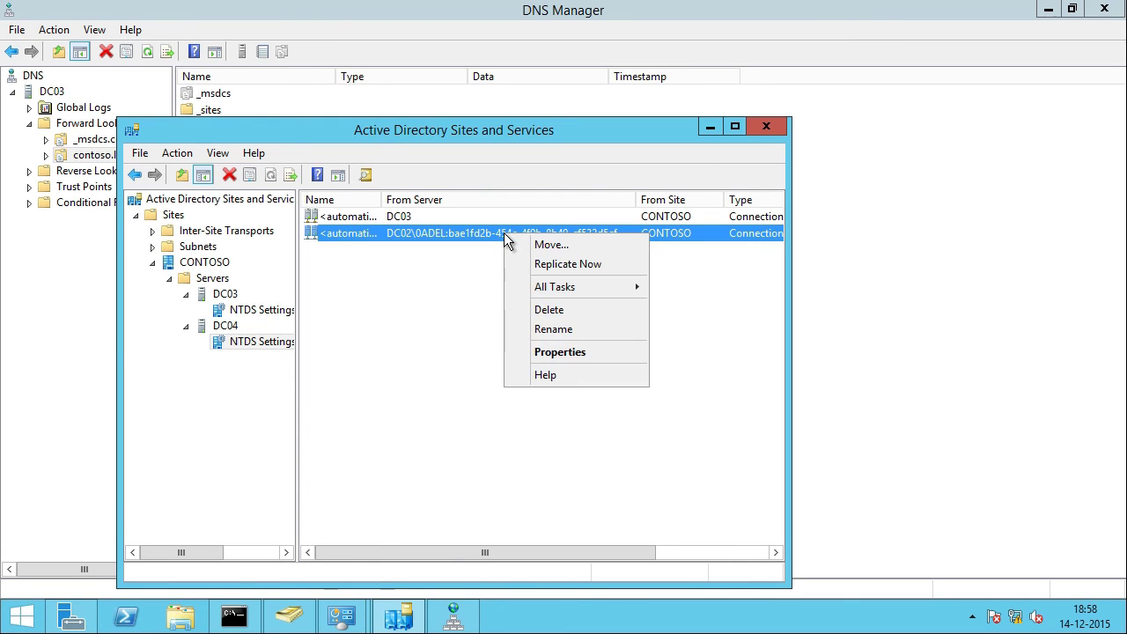
{"action": "left_click", "coordinate": [549, 310]}
{"action": "left_click", "coordinate": [605, 377]}
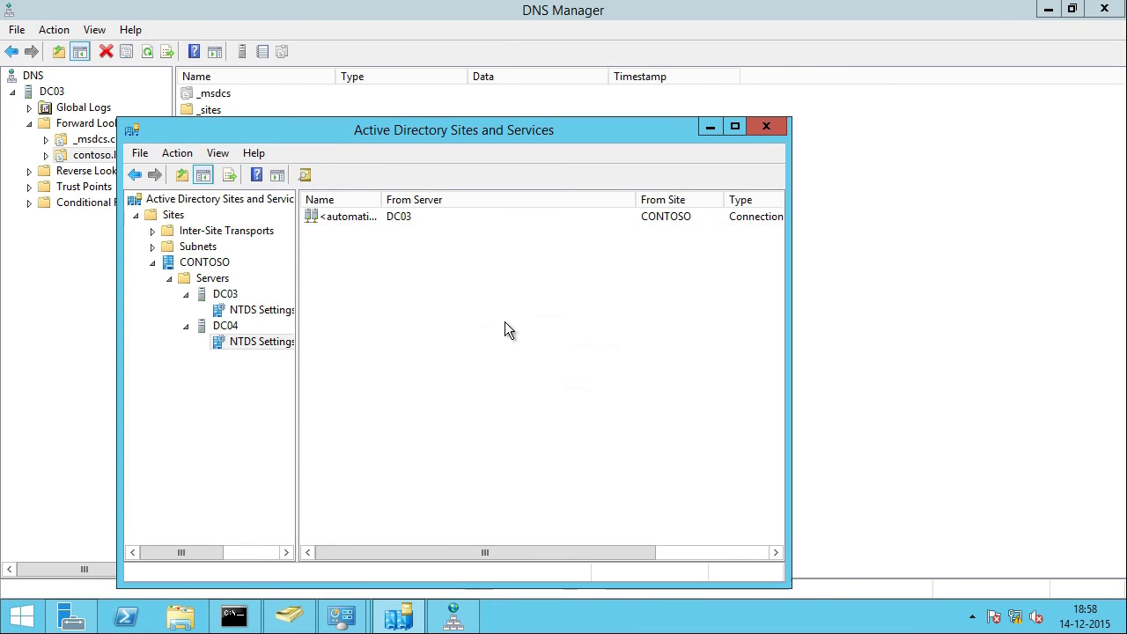
Step: Replicate DC04's remaining DC03 connection now
{"action": "left_click", "coordinate": [386, 220]}
{"action": "right_click", "coordinate": [386, 220]}
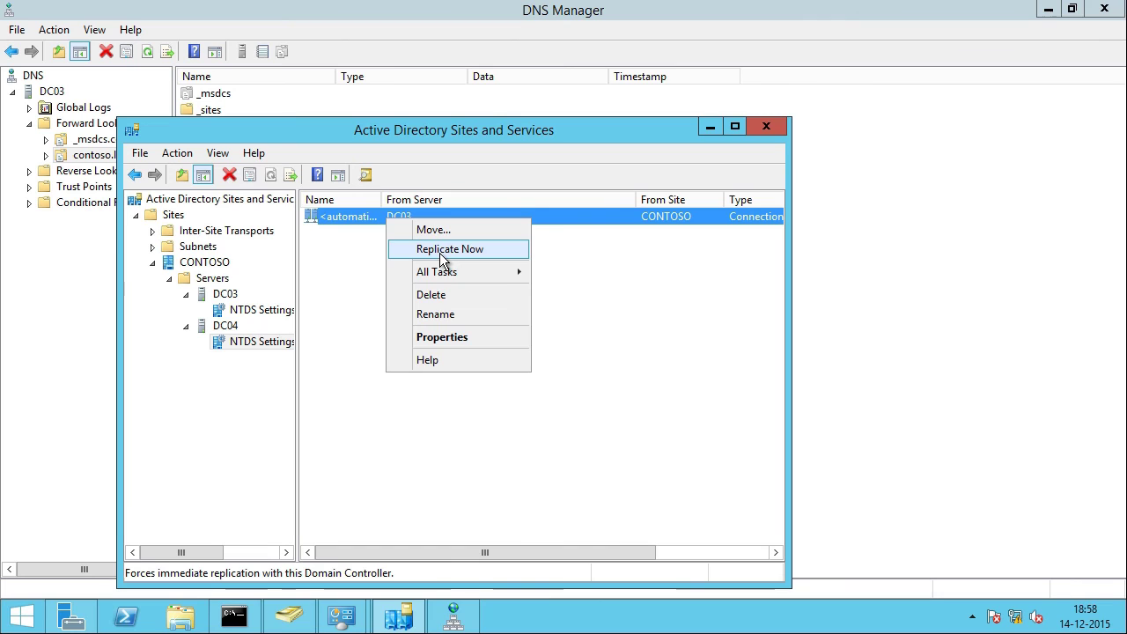
{"action": "left_click", "coordinate": [439, 253]}
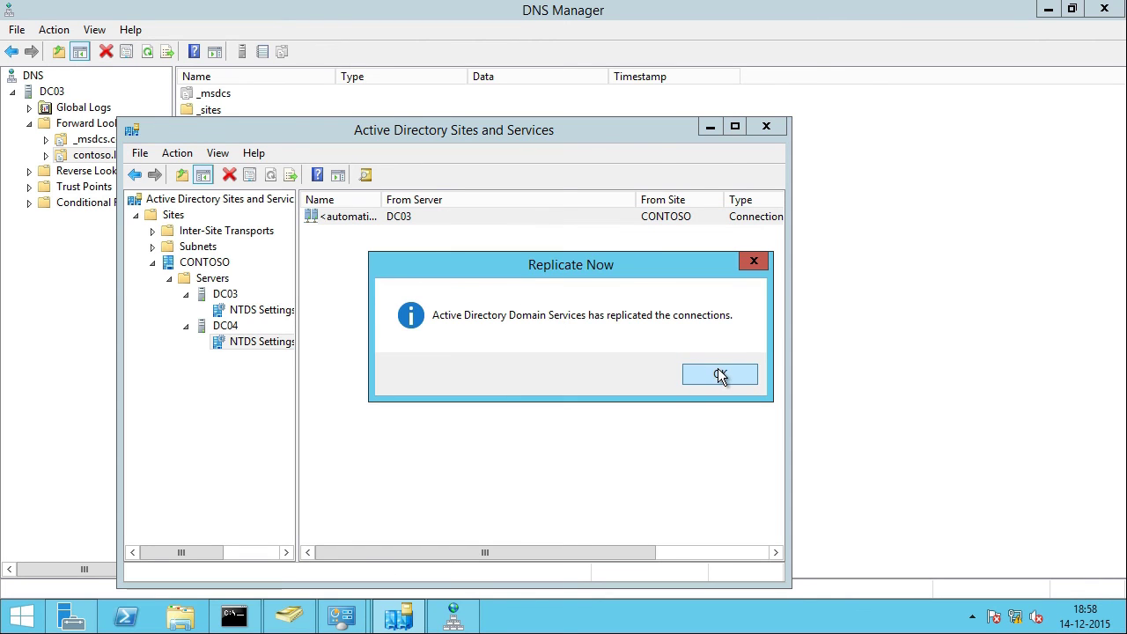
{"action": "left_click", "coordinate": [721, 374]}
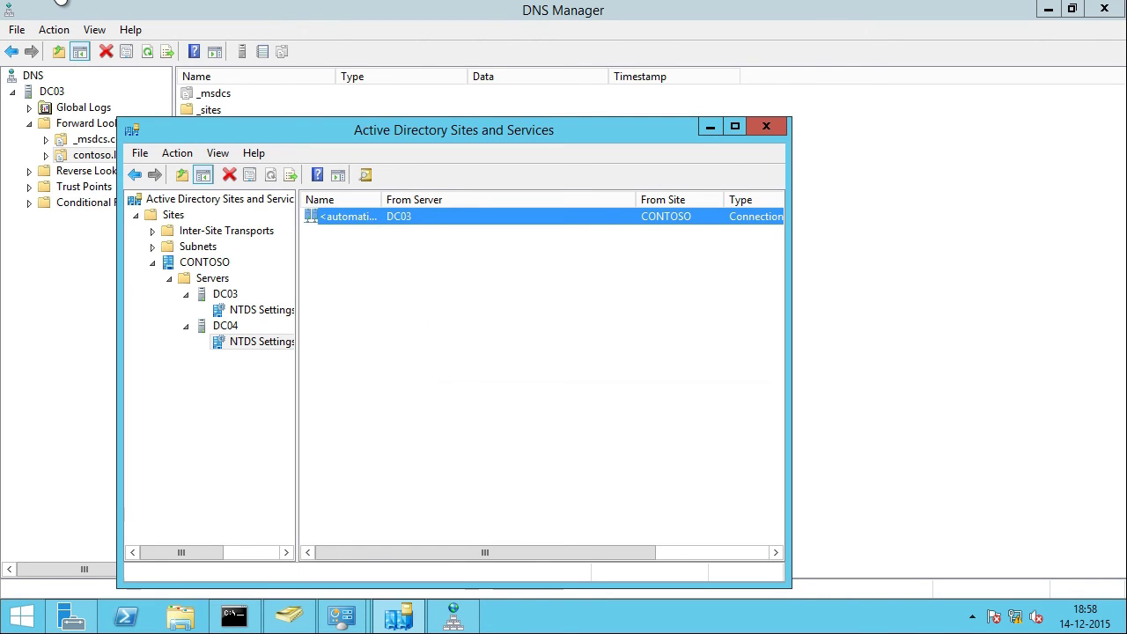
Step: On DC01, launch the Remove Roles Wizard from Server Manager's Roles page
{"action": "left_click", "coordinate": [42, 7]}
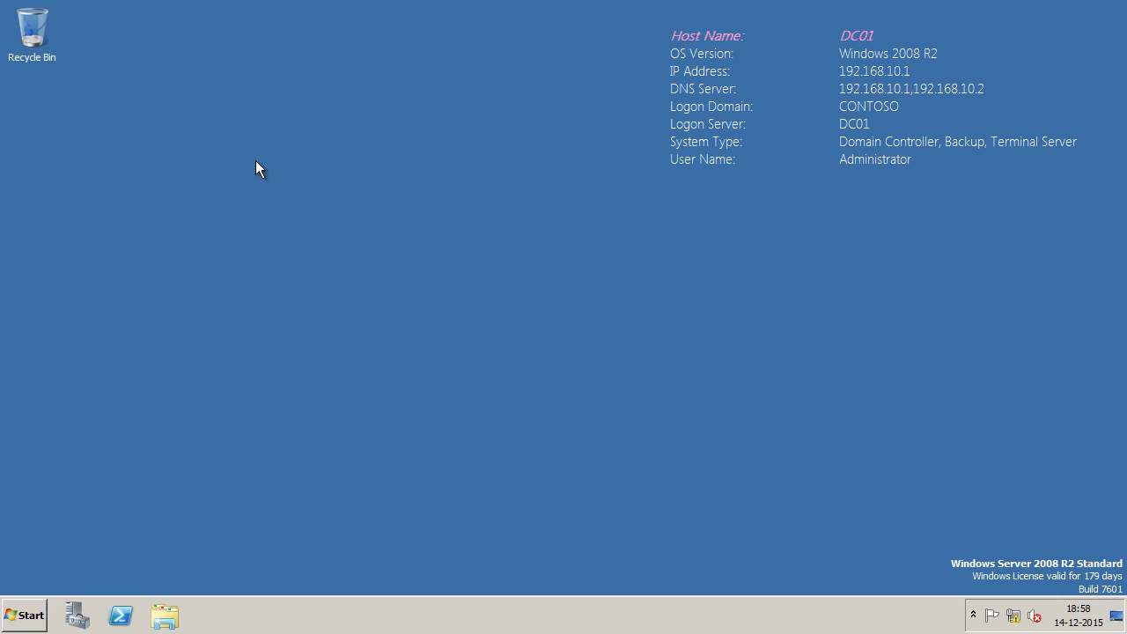
{"action": "left_click", "coordinate": [77, 614]}
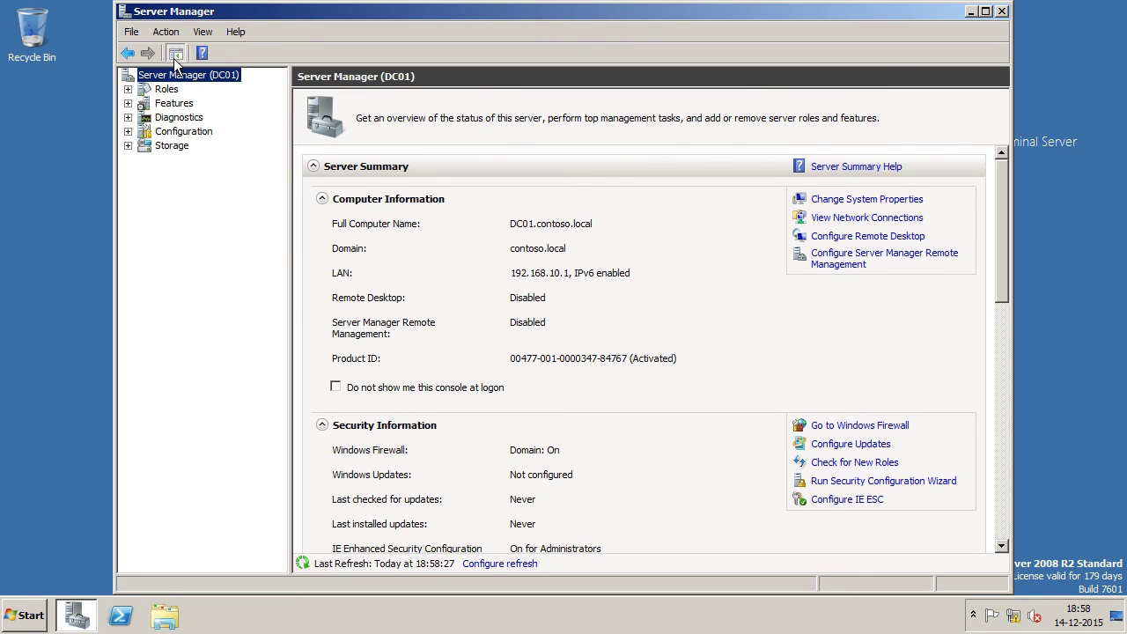
{"action": "left_click", "coordinate": [164, 91]}
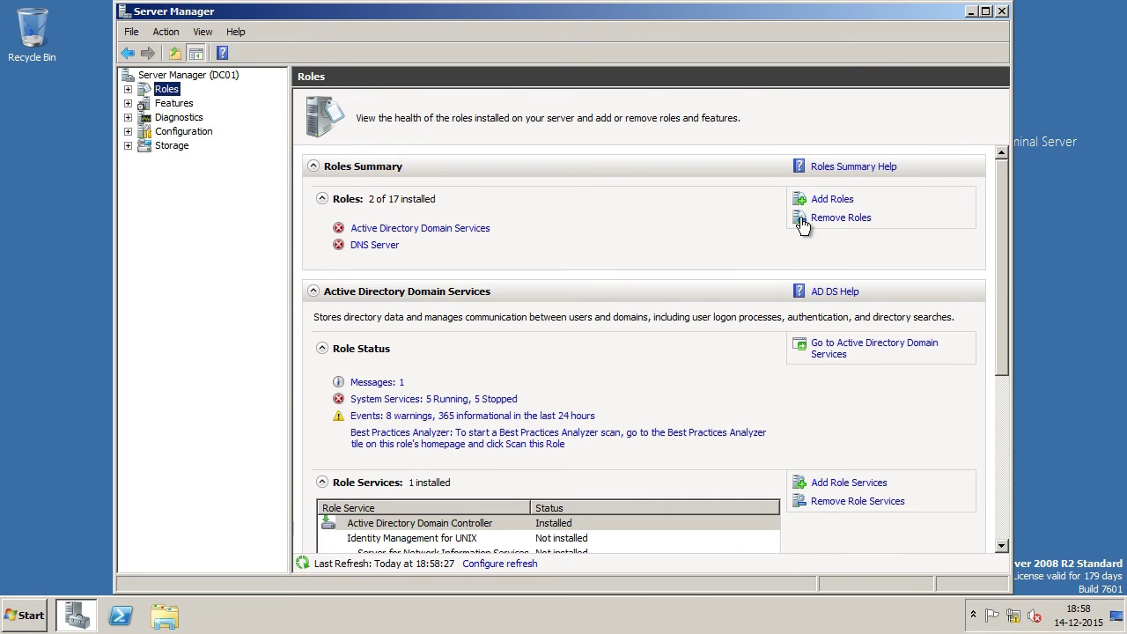
{"action": "left_click", "coordinate": [837, 218]}
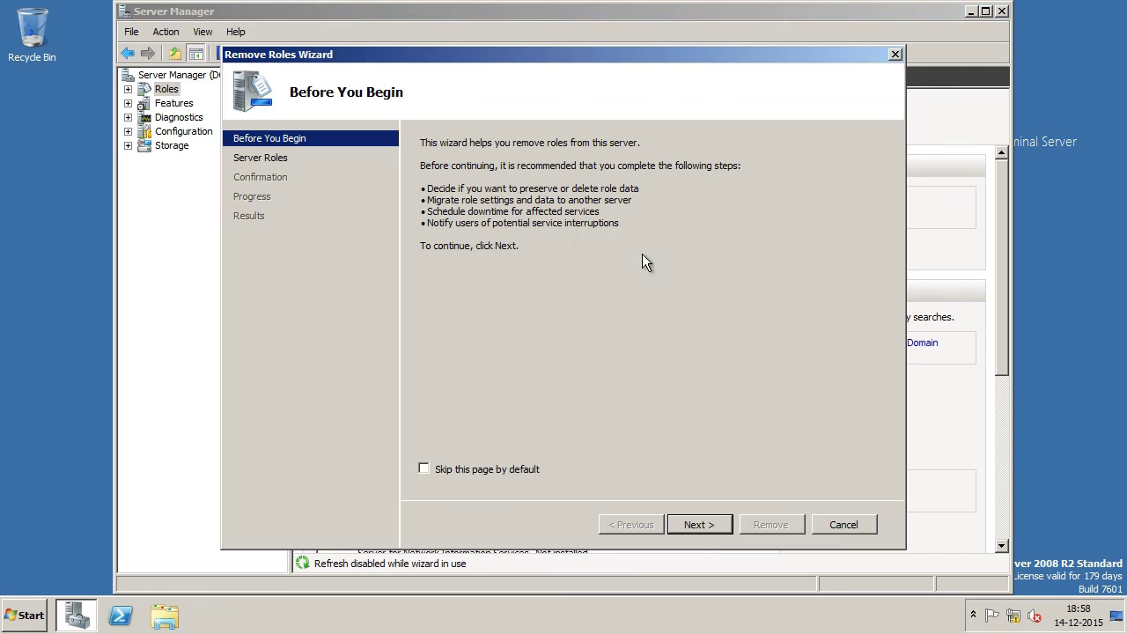
Step: Select Active Directory Domain Services and DNS Server for removal and continue to confirmation
{"action": "left_click", "coordinate": [704, 527]}
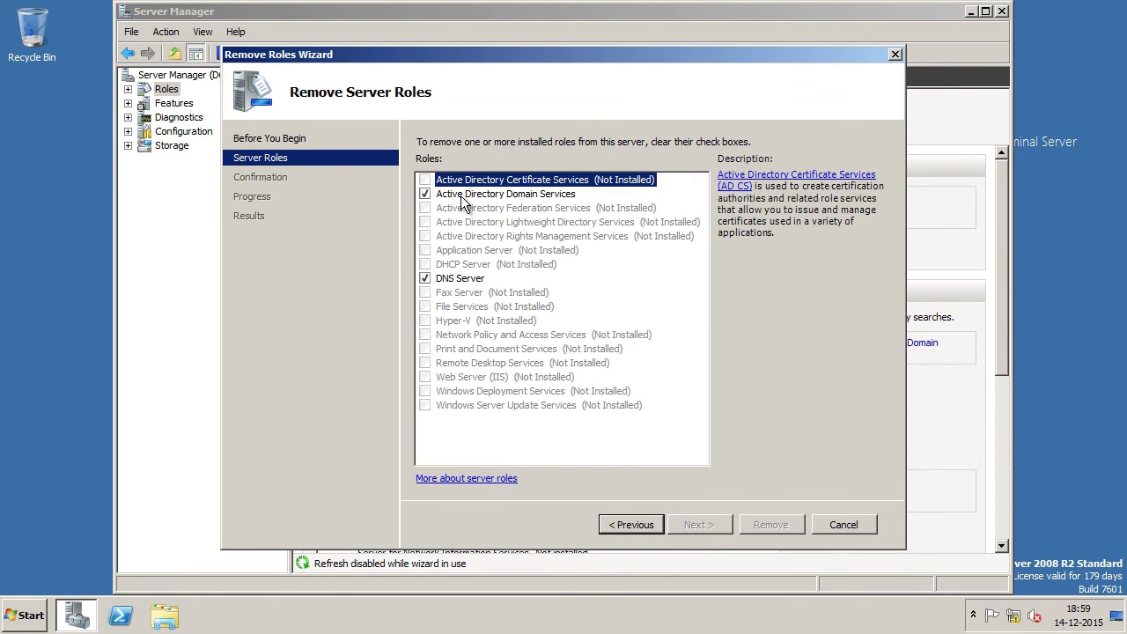
{"action": "left_click", "coordinate": [425, 194]}
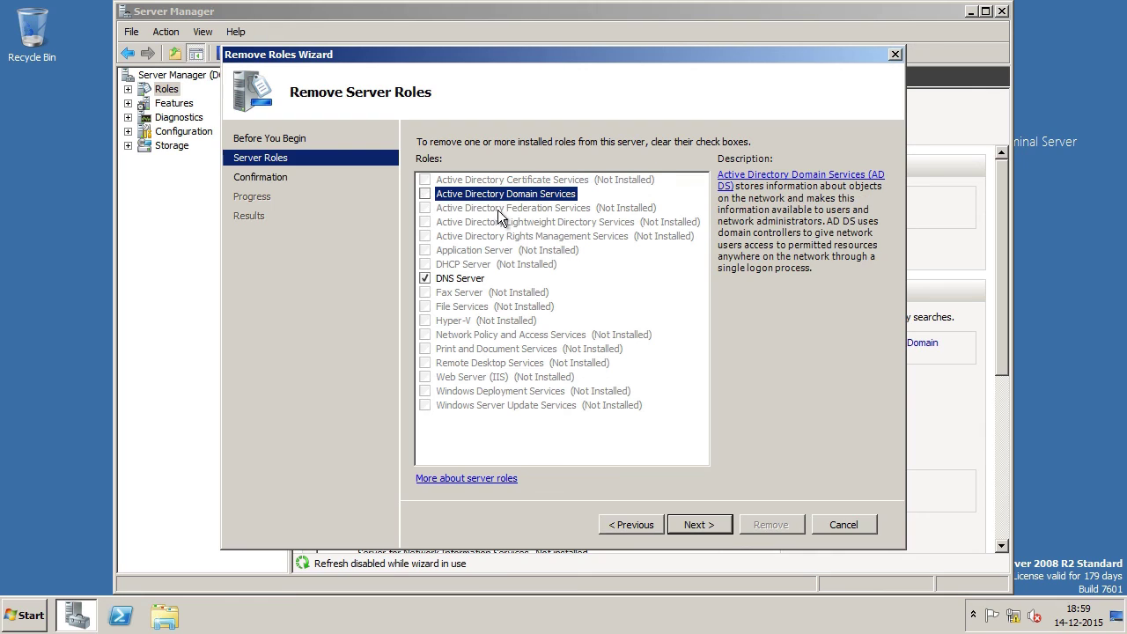
{"action": "left_click", "coordinate": [426, 279]}
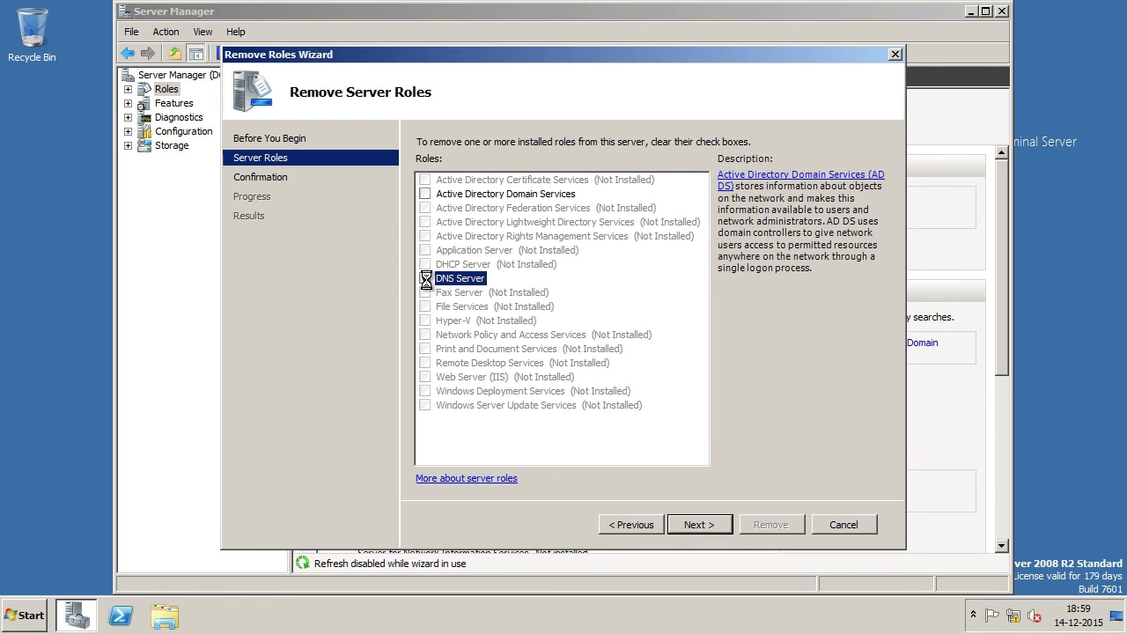
{"action": "left_click", "coordinate": [706, 525]}
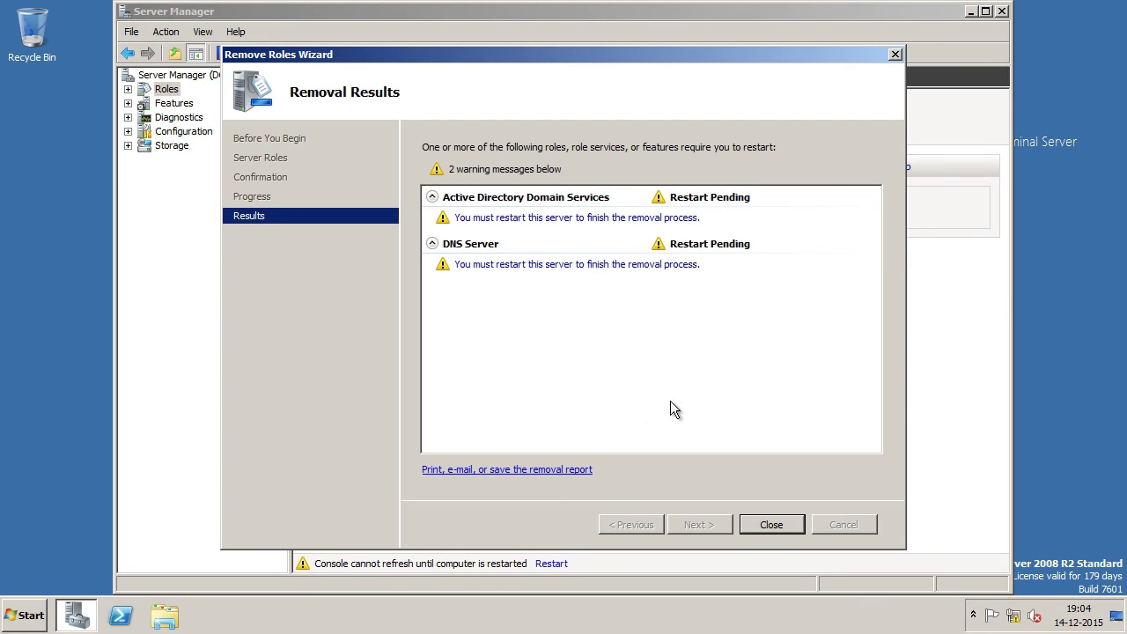
Step: Set the LAN adapter's IPv4 DNS servers to 192.168.10.3 preferred and 192.168.10.4 alternate
{"action": "right_click", "coordinate": [1019, 621]}
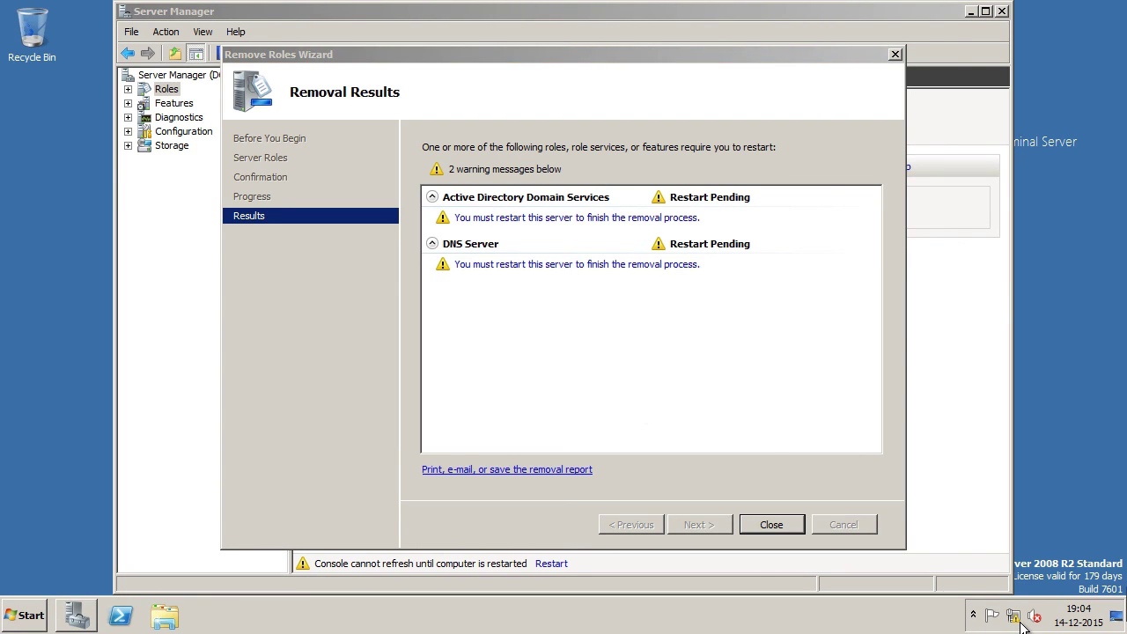
{"action": "left_click", "coordinate": [1020, 612]}
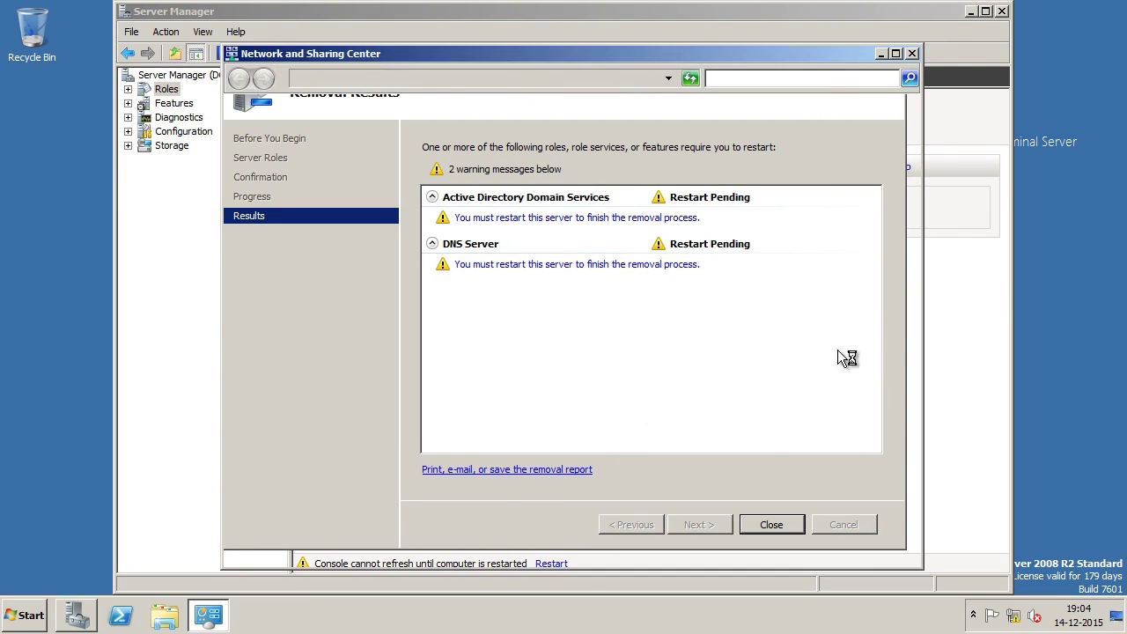
{"action": "left_click", "coordinate": [768, 247]}
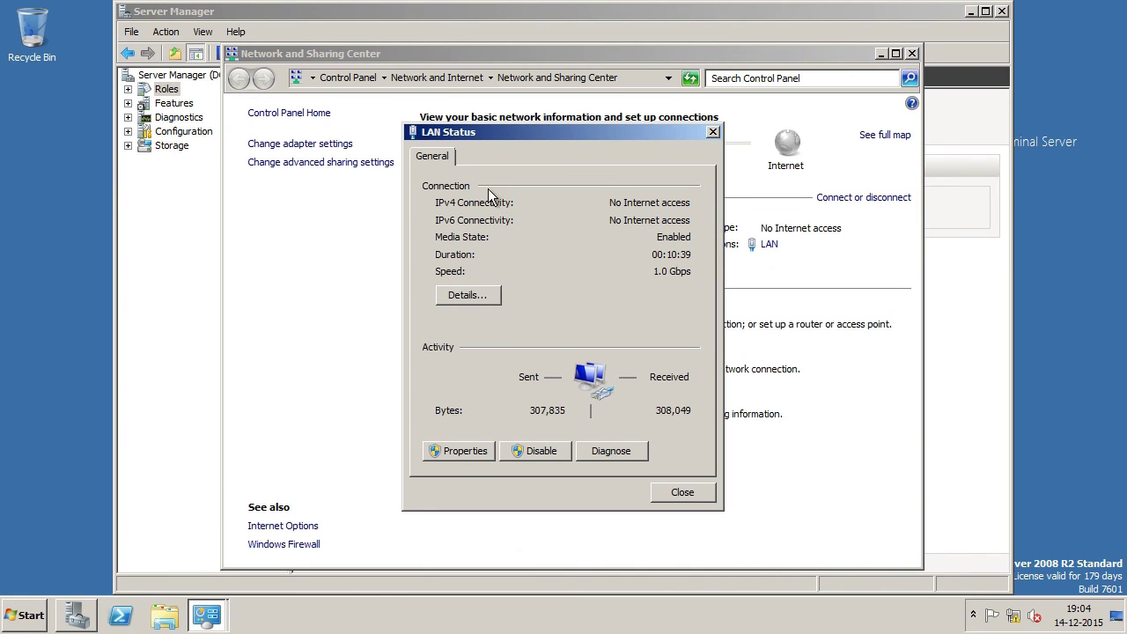
{"action": "left_click", "coordinate": [459, 454]}
{"action": "double_click", "coordinate": [516, 345]}
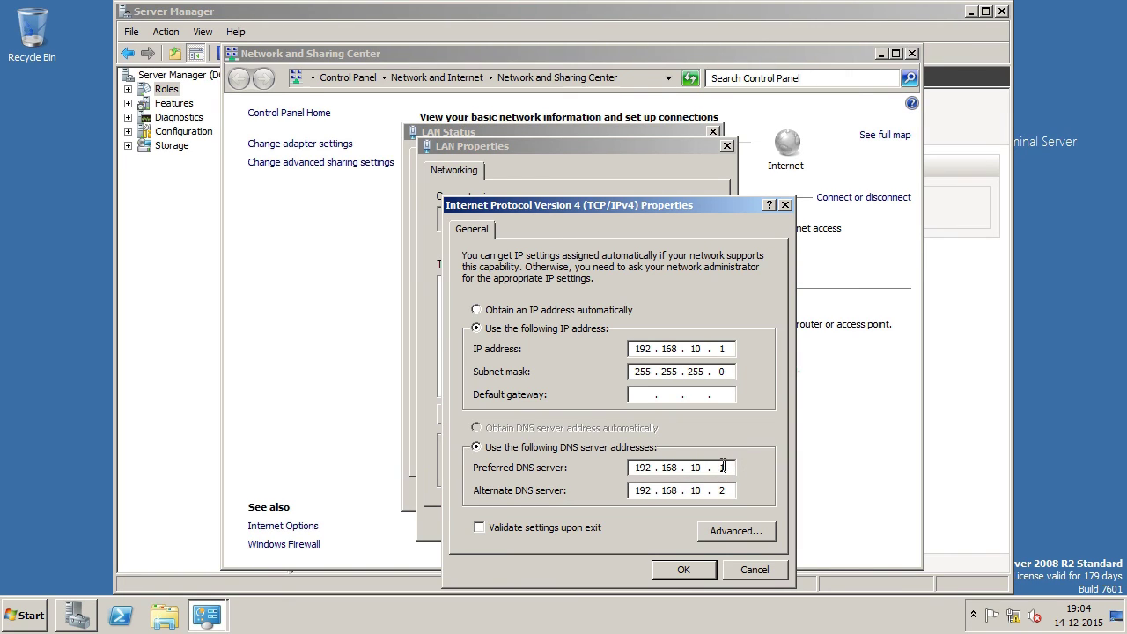
{"action": "double_click", "coordinate": [721, 467]}
{"action": "type", "text": "3"}
{"action": "double_click", "coordinate": [721, 491]}
{"action": "type", "text": "4"}
{"action": "left_click", "coordinate": [674, 572]}
Step: Apply the LAN properties, close the network windows, and finish the role removal wizard
{"action": "left_click", "coordinate": [629, 519]}
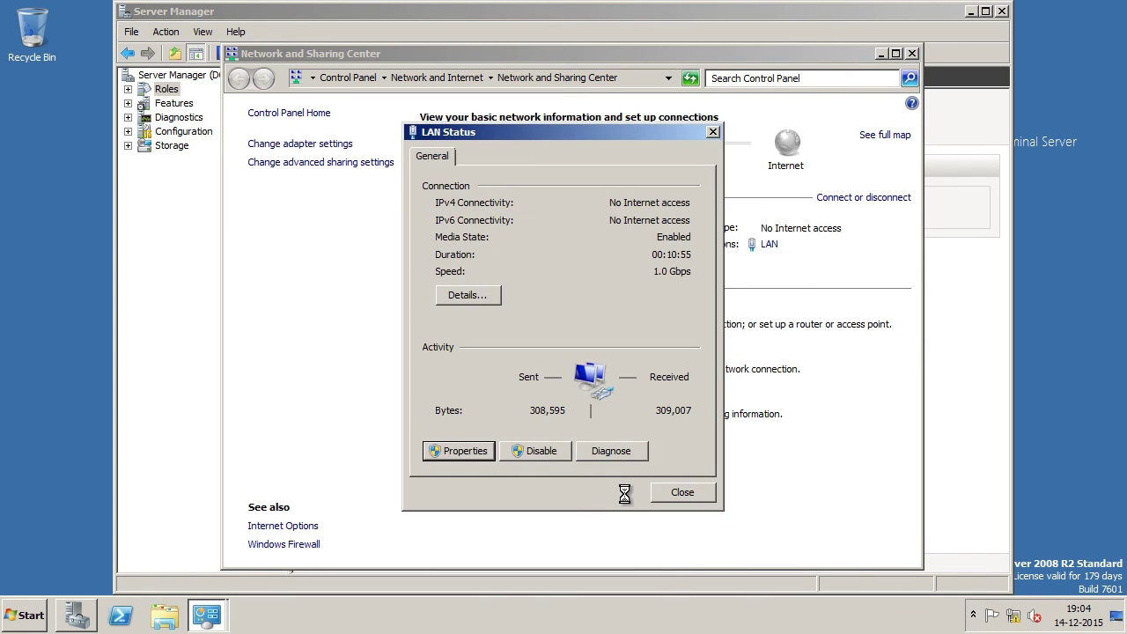
{"action": "left_click", "coordinate": [684, 492]}
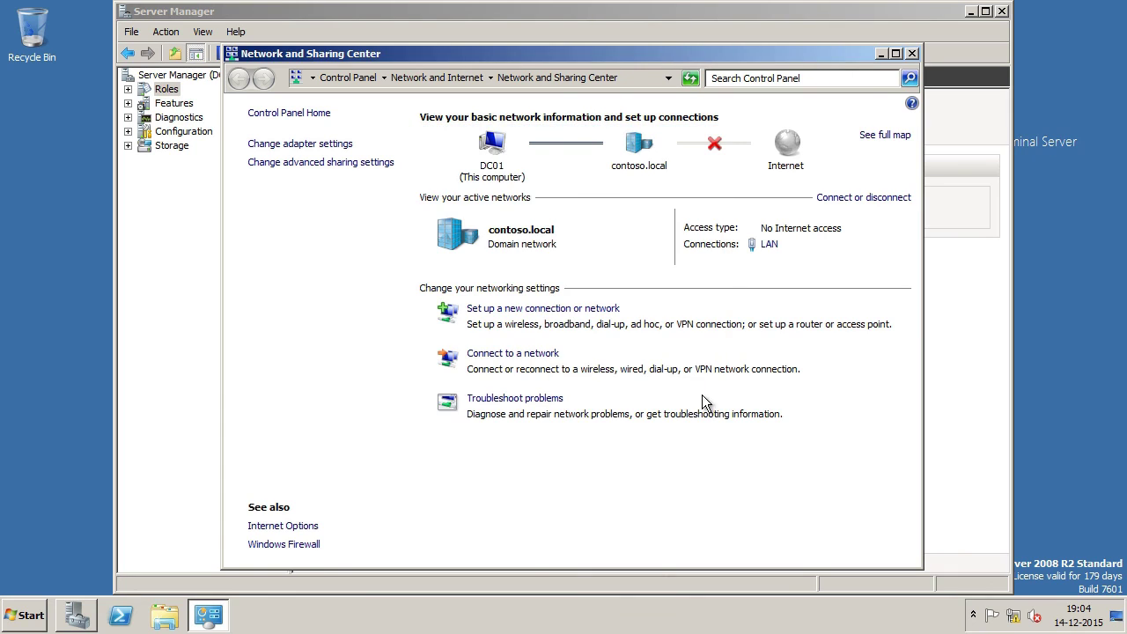
{"action": "left_click", "coordinate": [913, 54]}
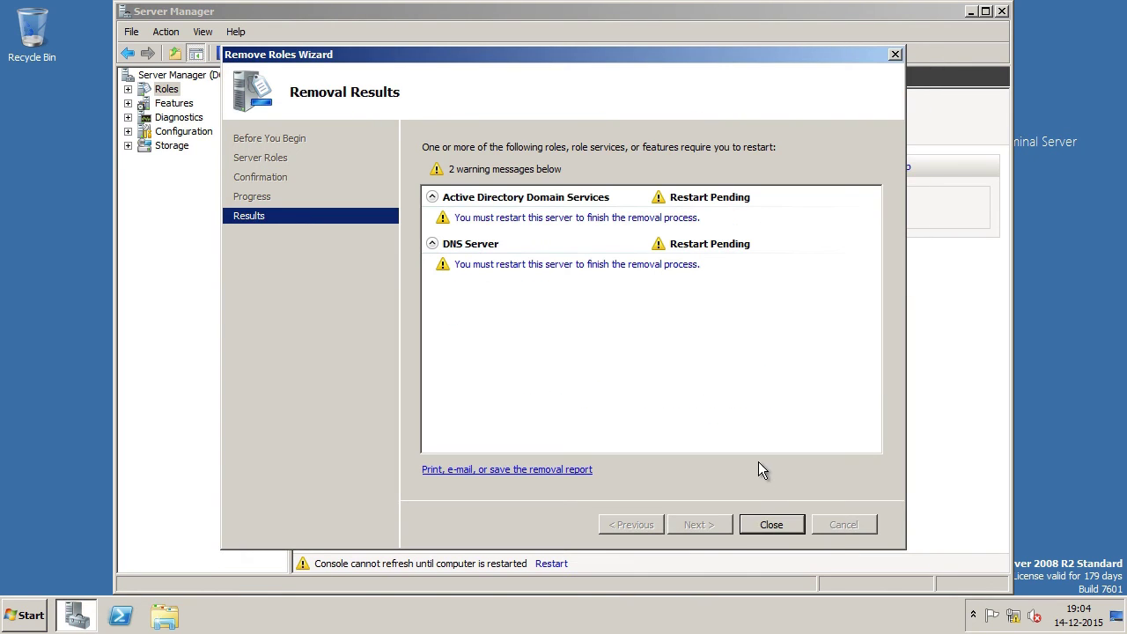
{"action": "left_click", "coordinate": [763, 526]}
Step: Restart DC01 now, then bring DNS Manager's contoso.local zone to the front on DC03
{"action": "left_click", "coordinate": [622, 330]}
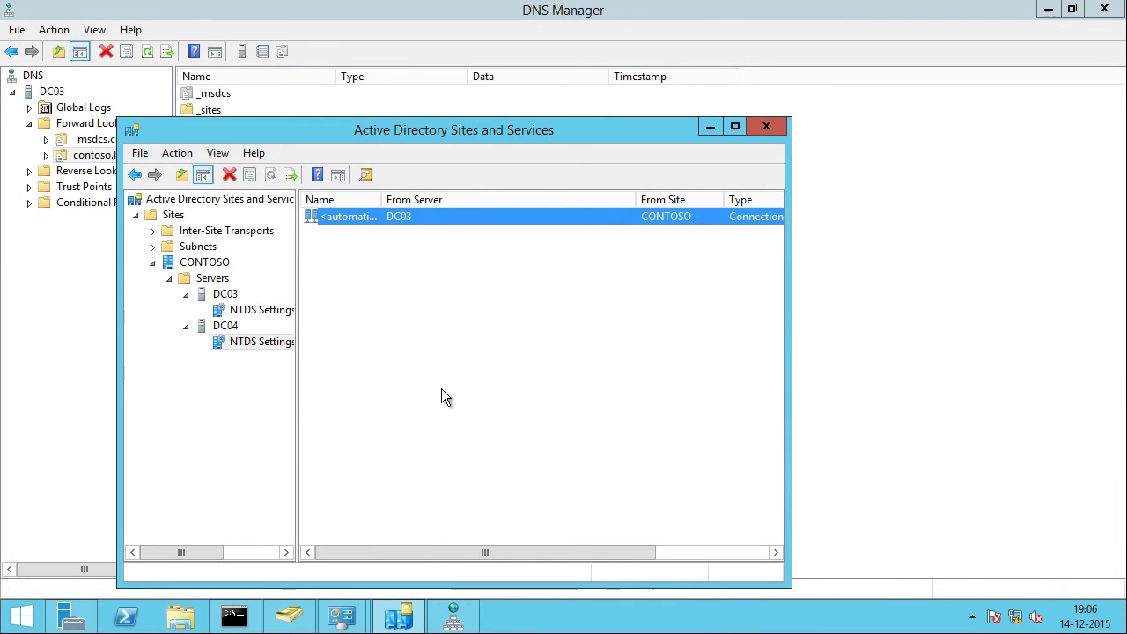
{"action": "left_click", "coordinate": [70, 291]}
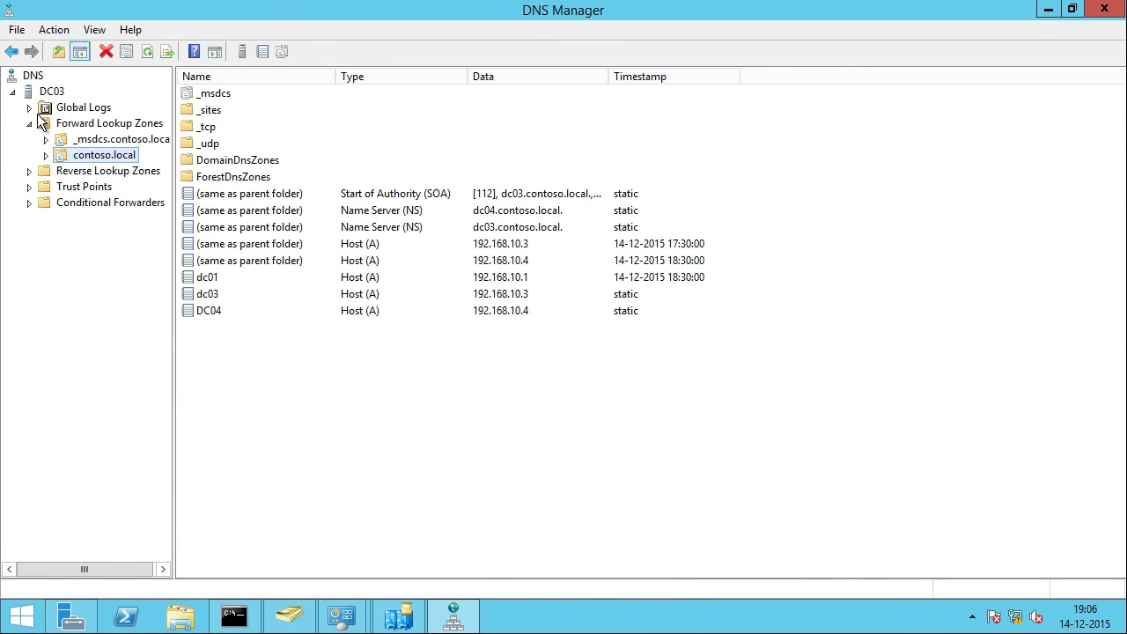
Step: In Active Directory Users and Computers, raise contoso.local's domain functional level to Windows Server 2012 R2
{"action": "left_click", "coordinate": [289, 616]}
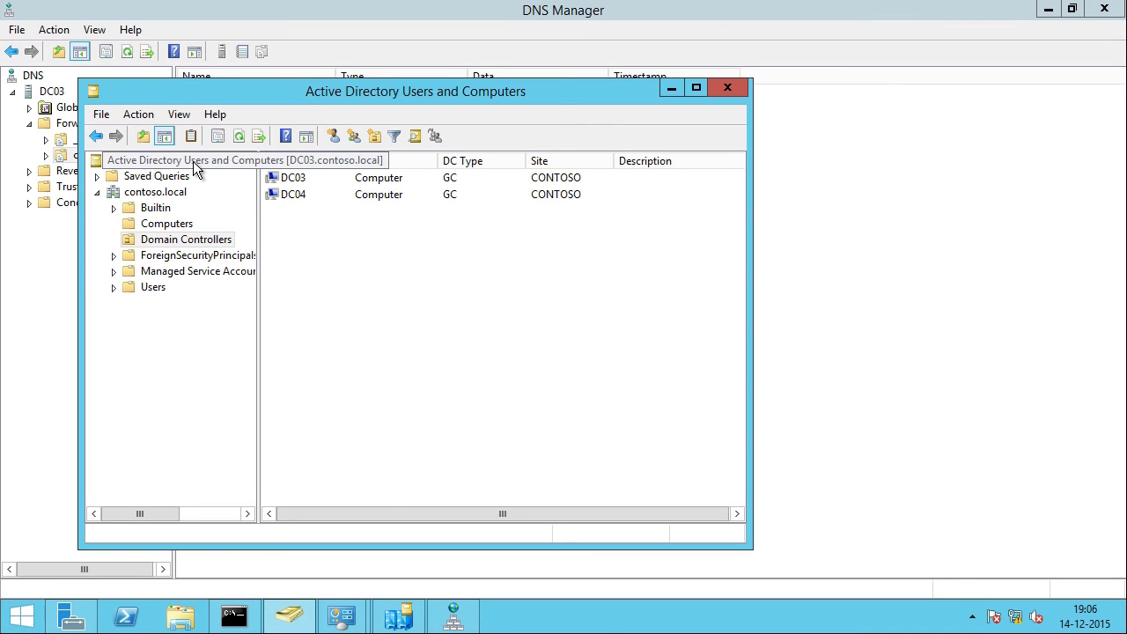
{"action": "right_click", "coordinate": [154, 194]}
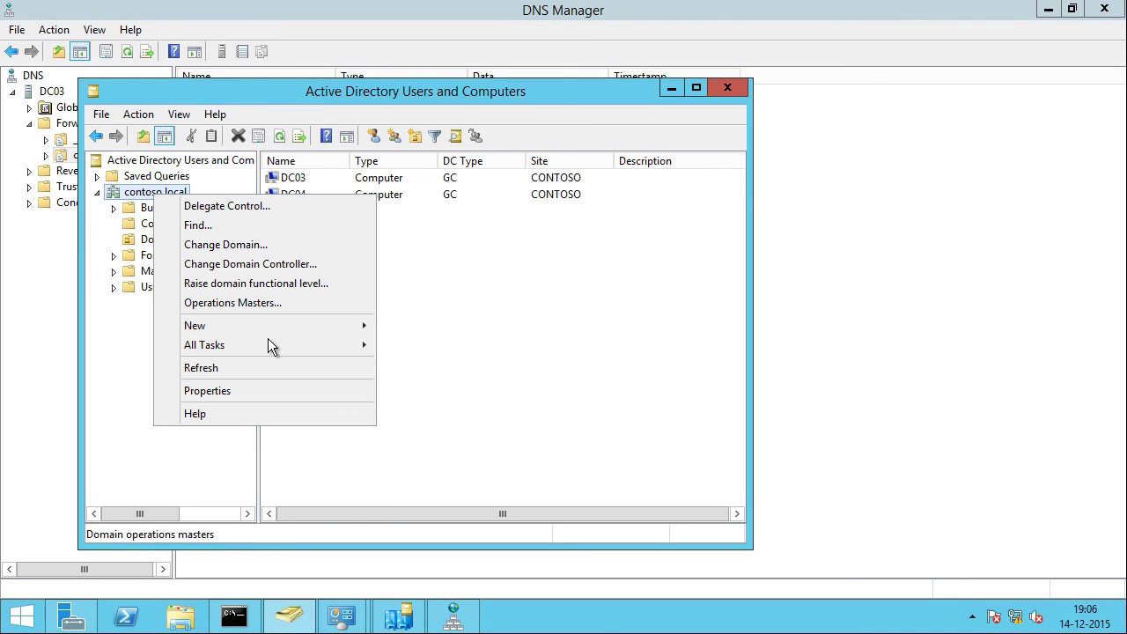
{"action": "left_click", "coordinate": [362, 283]}
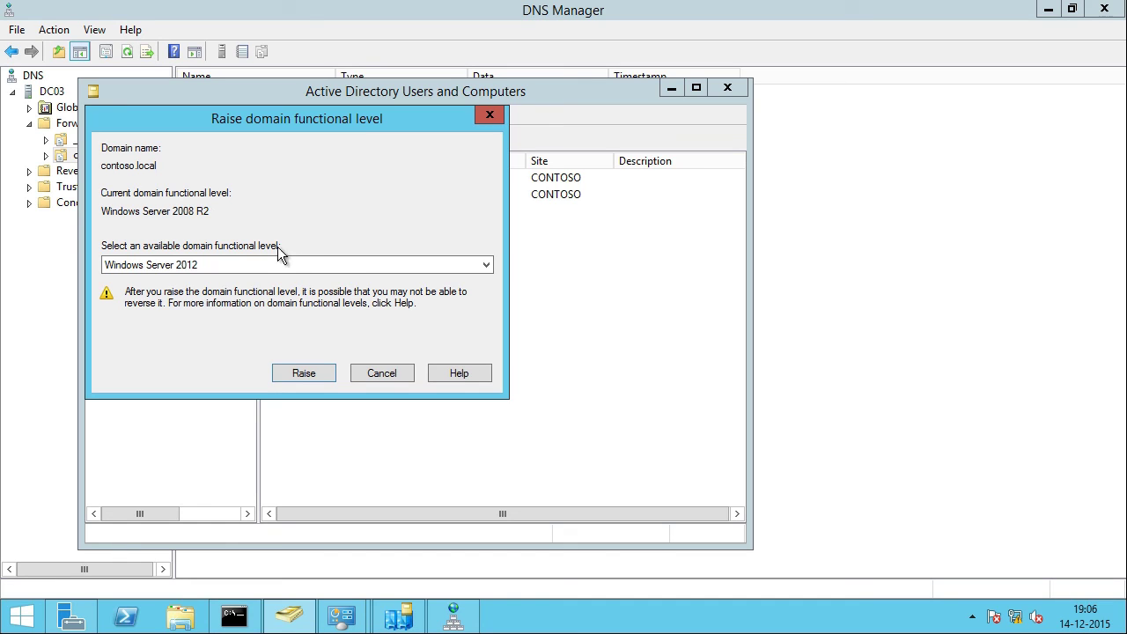
{"action": "left_click", "coordinate": [342, 266]}
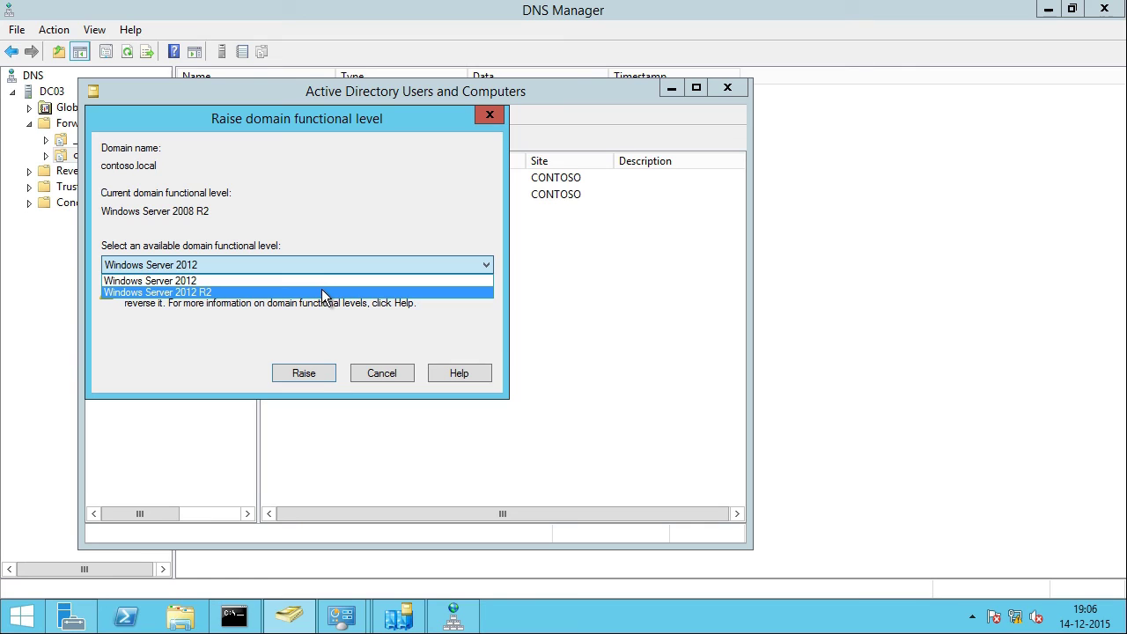
{"action": "left_click", "coordinate": [321, 293]}
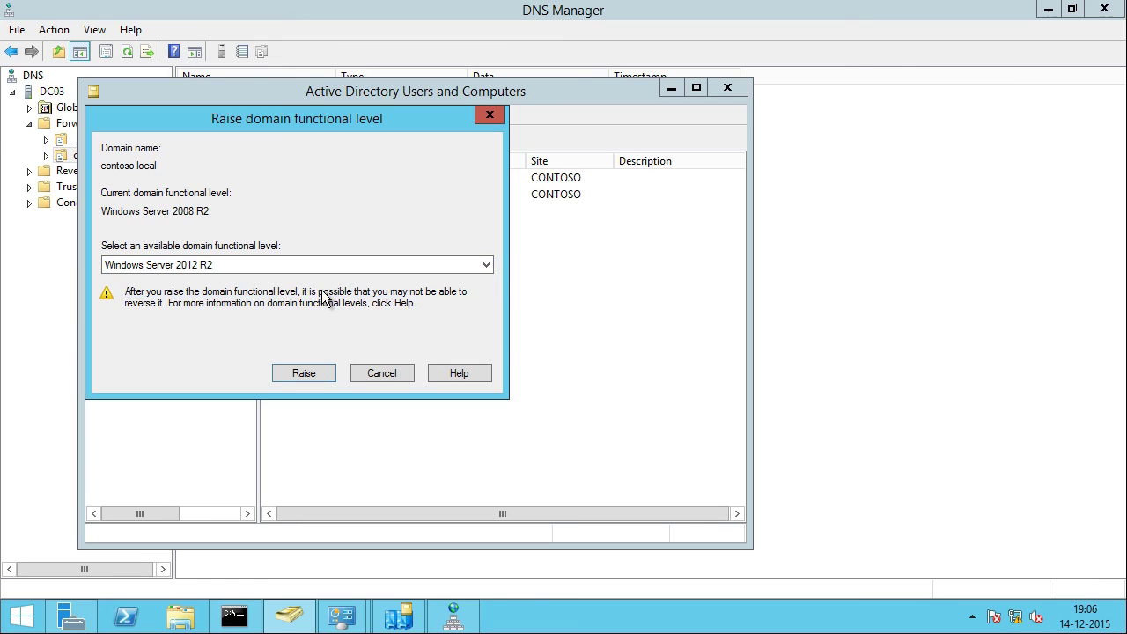
{"action": "left_click", "coordinate": [303, 375]}
{"action": "left_click", "coordinate": [608, 373]}
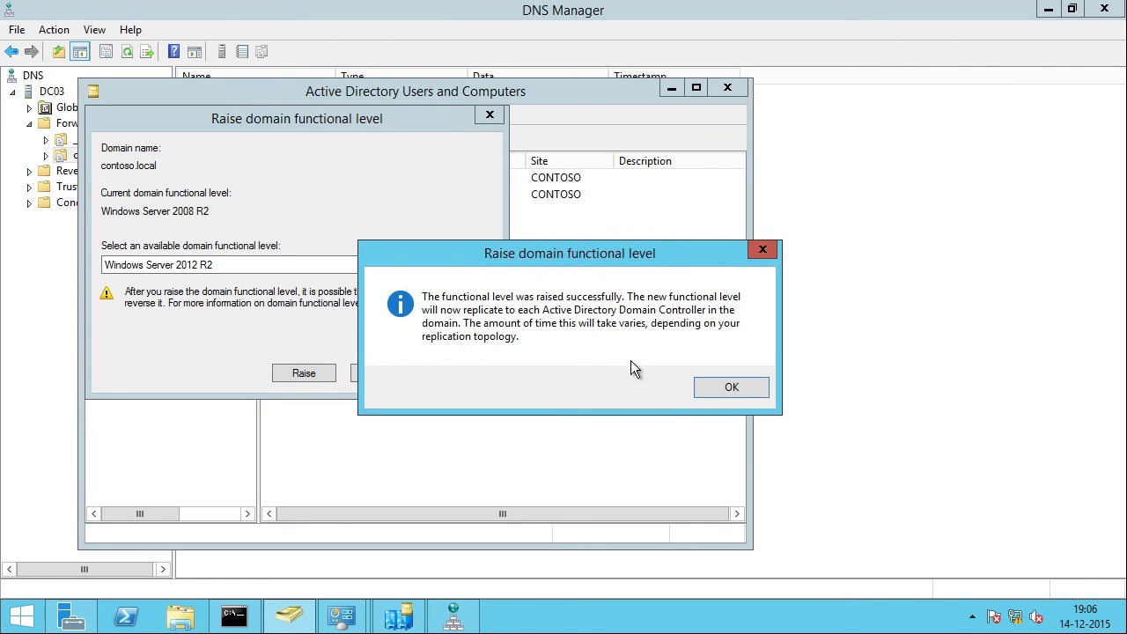
{"action": "left_click", "coordinate": [743, 390]}
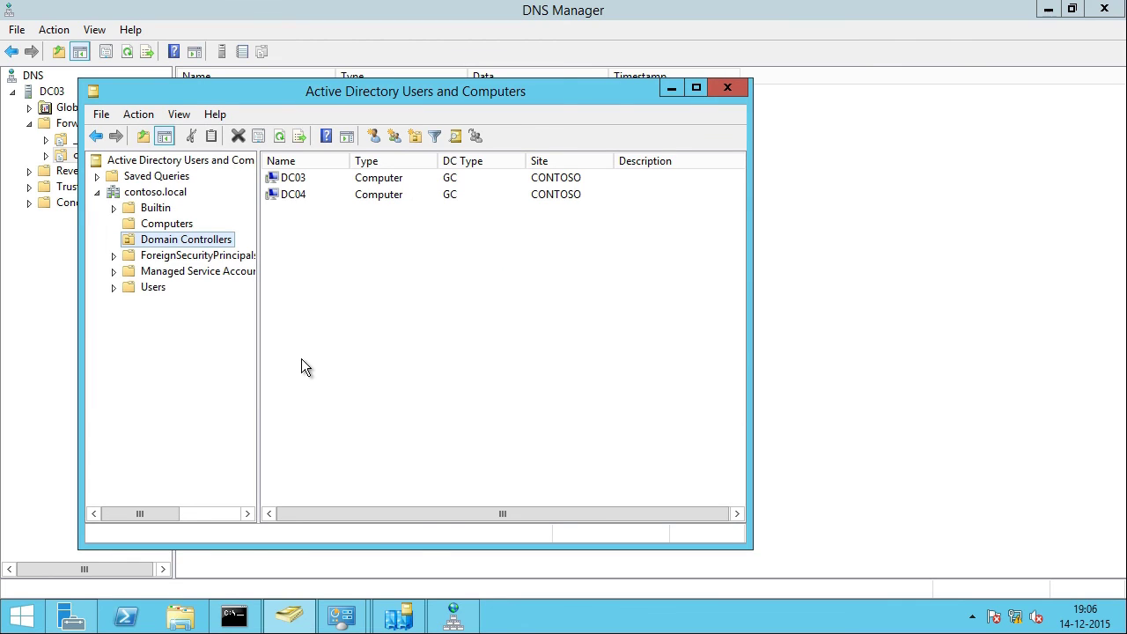
{"action": "mouse_move", "coordinate": [417, 617]}
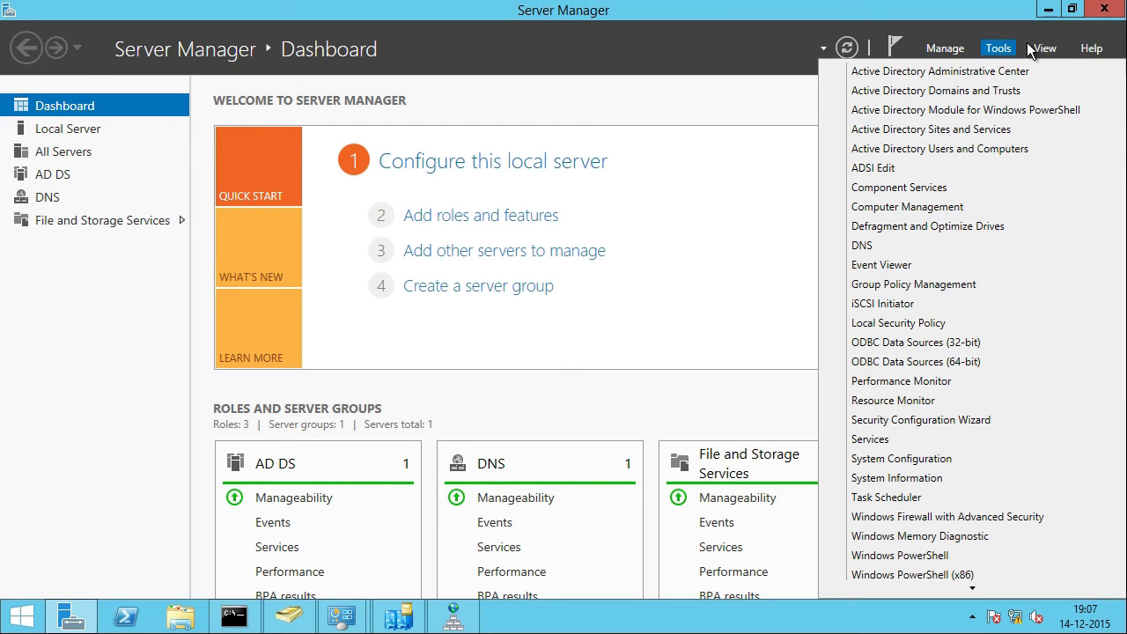
Step: In Active Directory Domains and Trusts, raise the forest functional level to Windows Server 2012 R2, then close it
{"action": "left_click", "coordinate": [1024, 89]}
{"action": "right_click", "coordinate": [90, 104]}
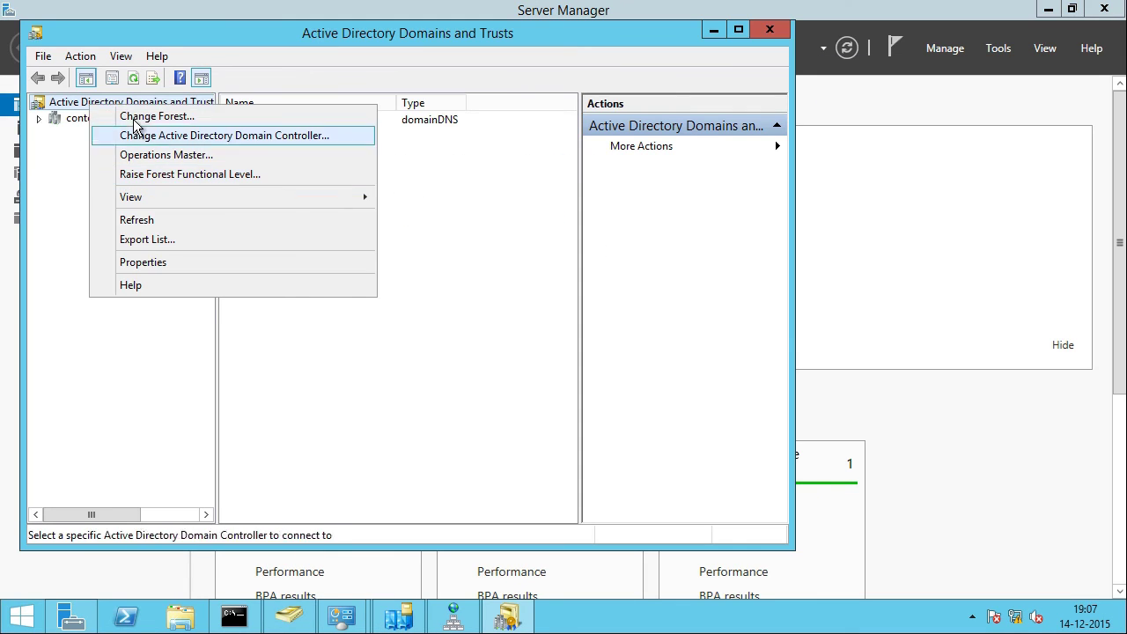
{"action": "right_click", "coordinate": [86, 102]}
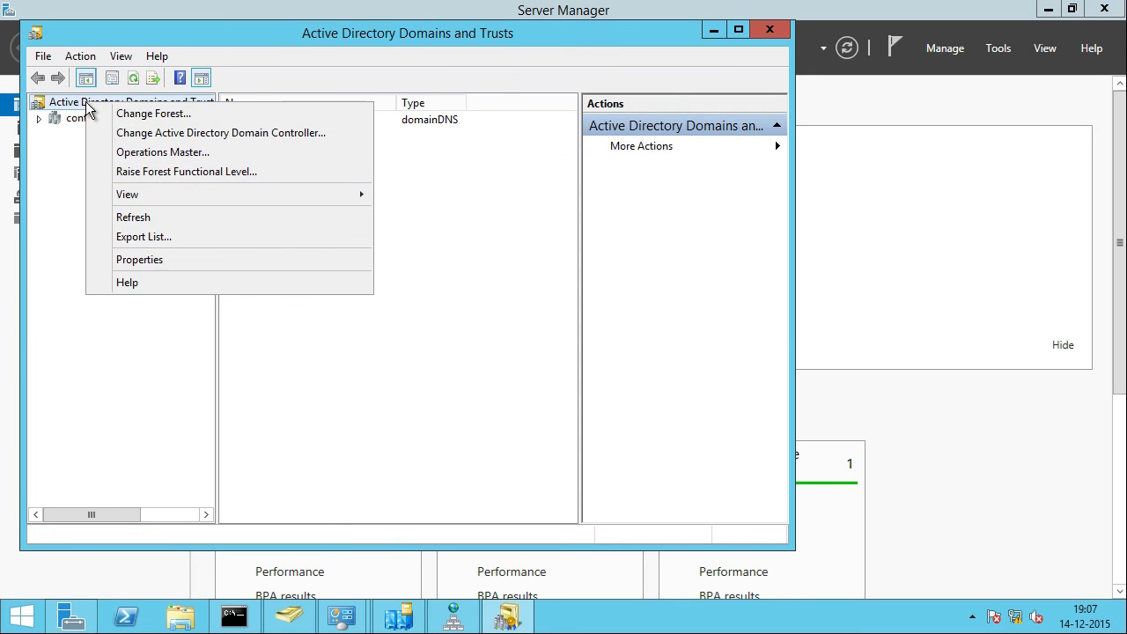
{"action": "left_click", "coordinate": [332, 172]}
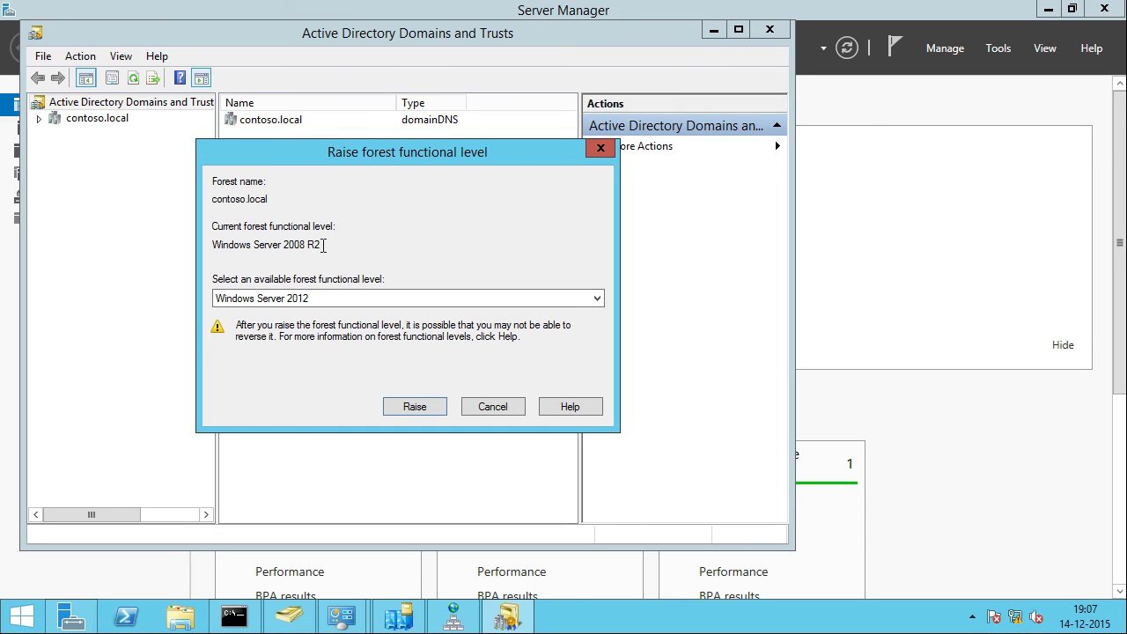
{"action": "left_click", "coordinate": [370, 300]}
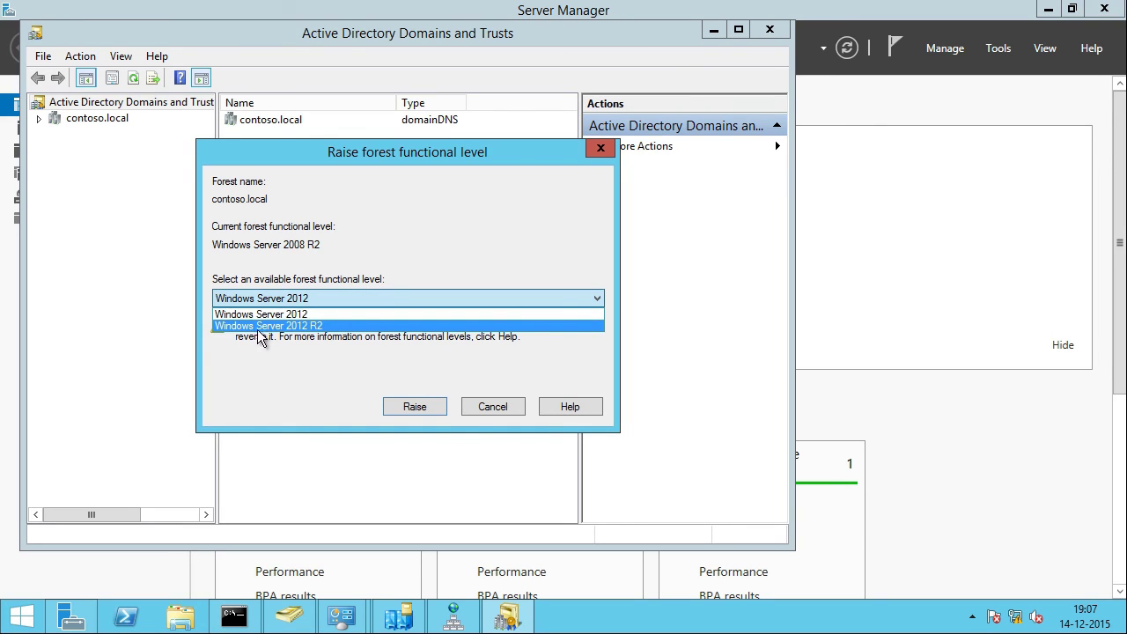
{"action": "left_click", "coordinate": [345, 326]}
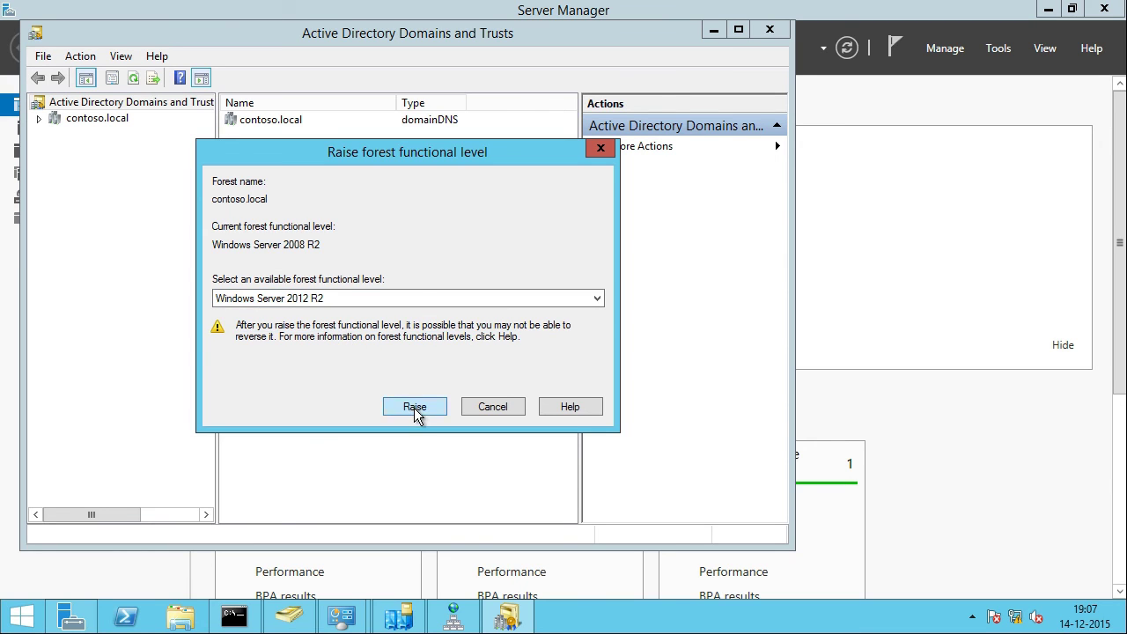
{"action": "left_click", "coordinate": [413, 407]}
{"action": "left_click", "coordinate": [486, 333]}
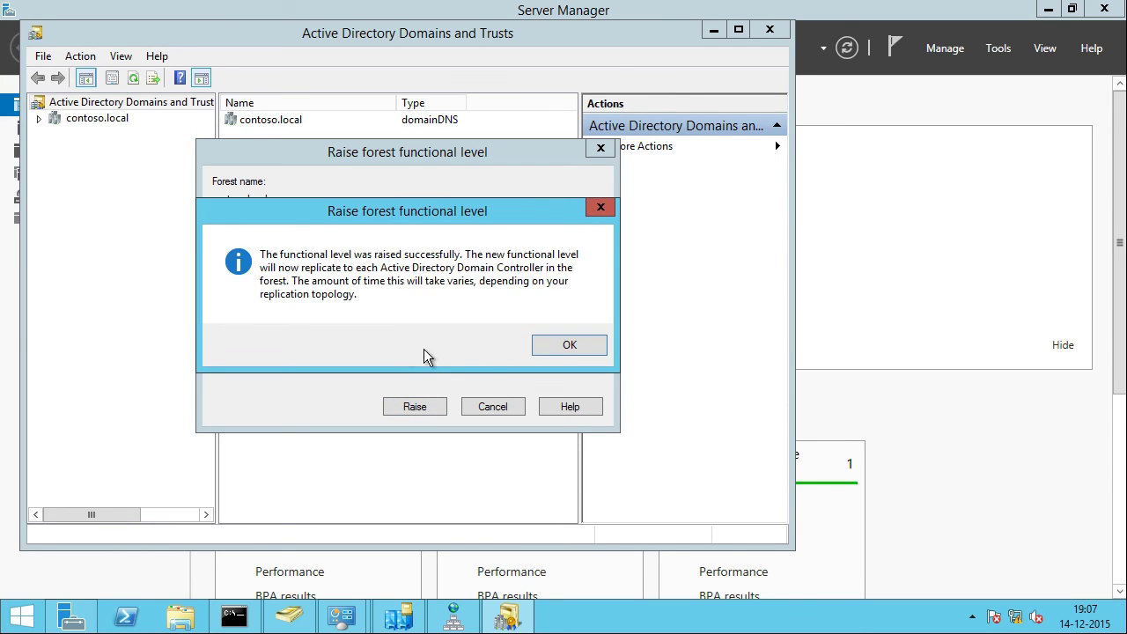
{"action": "left_click", "coordinate": [570, 344]}
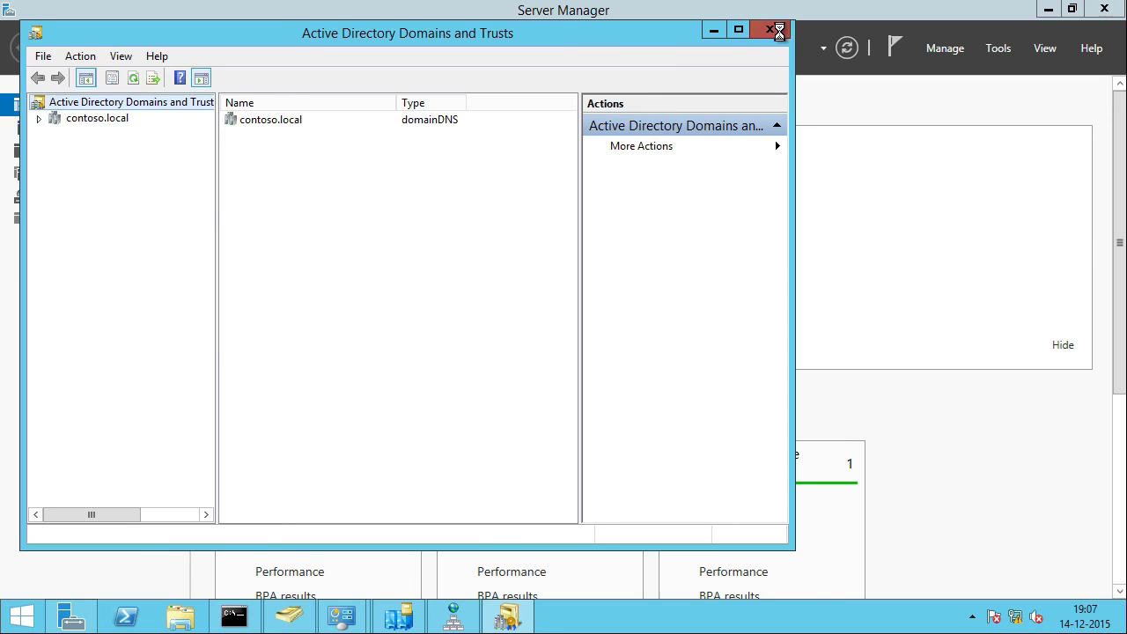
{"action": "left_click", "coordinate": [770, 29]}
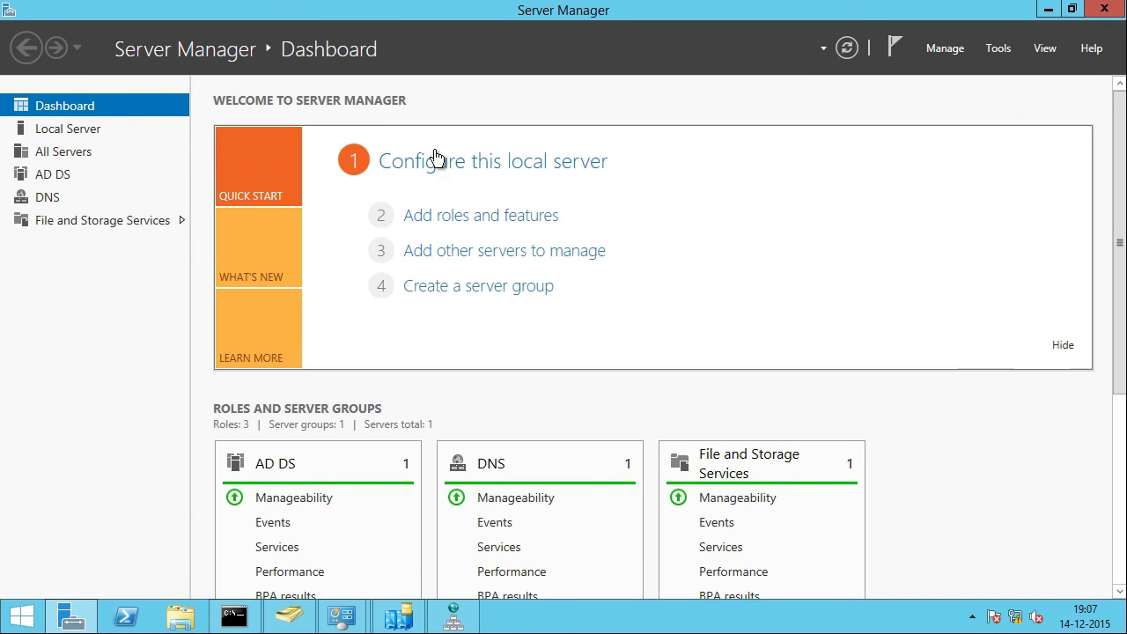